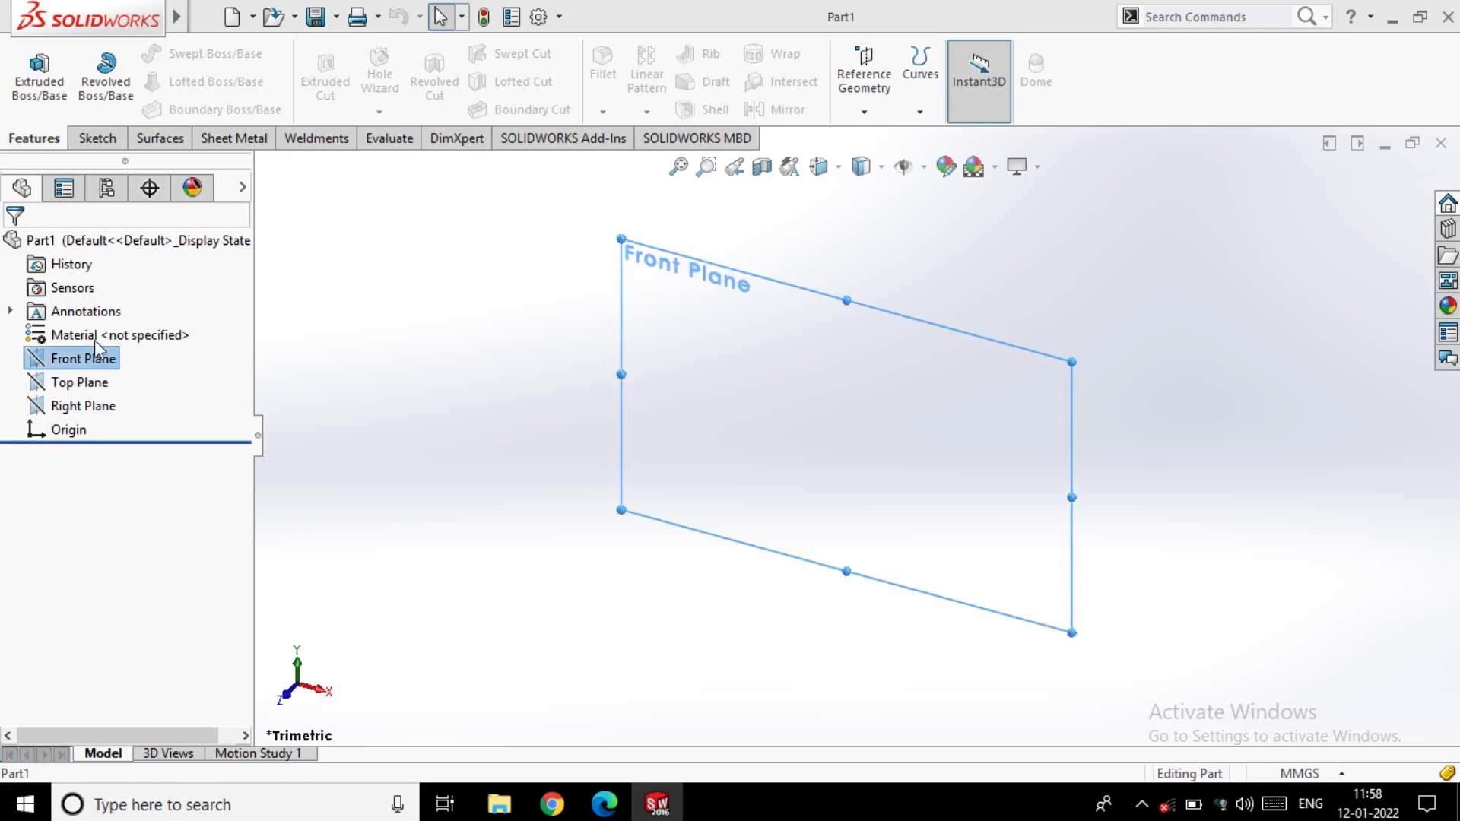
Sketch three connected lines on the Front Plane: up from the origin, left, then diagonally down-left
left_click(152, 327)
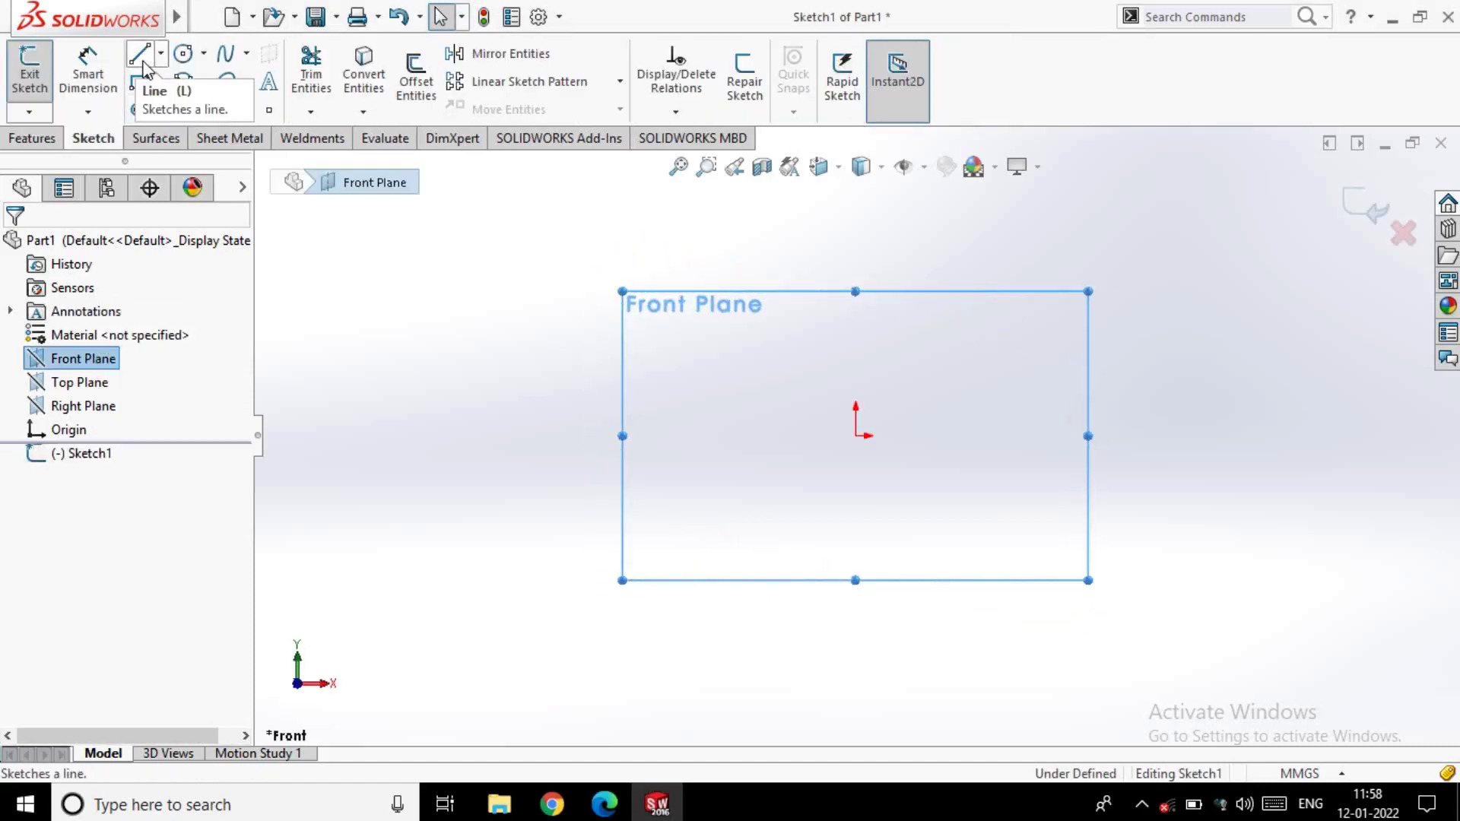
left_click(140, 55)
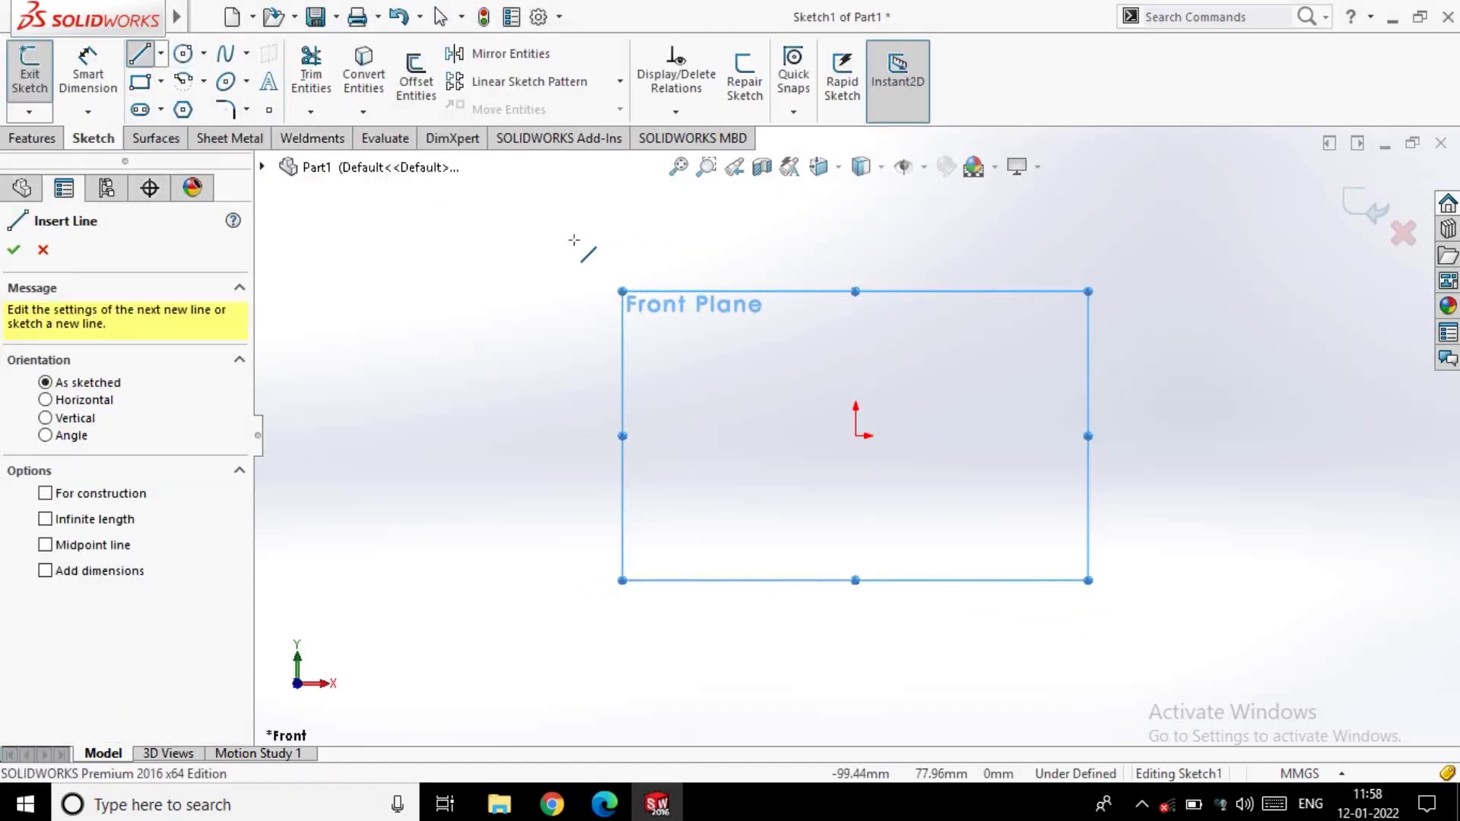
left_click(855, 435)
left_click(855, 328)
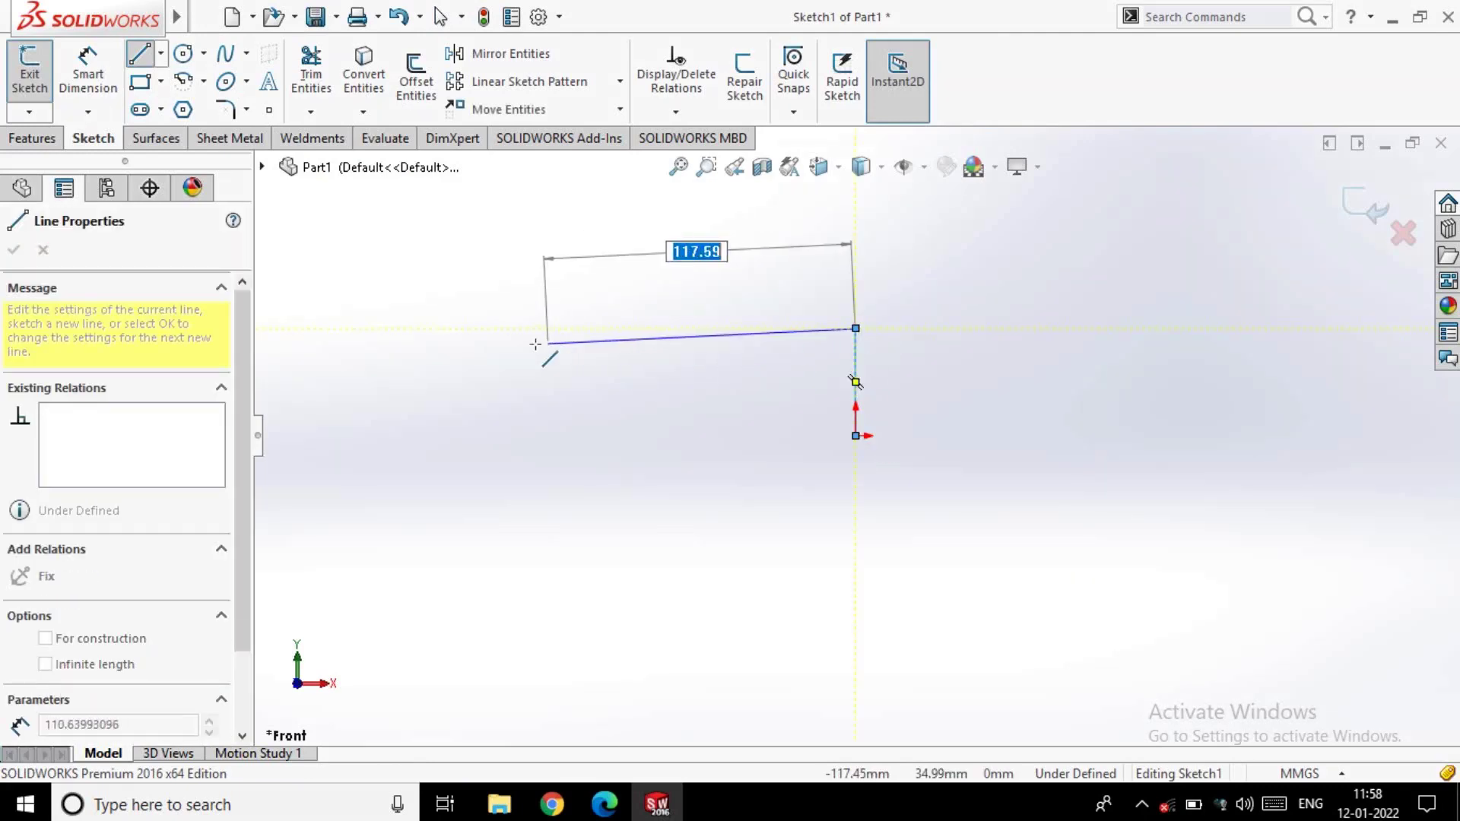
left_click(370, 327)
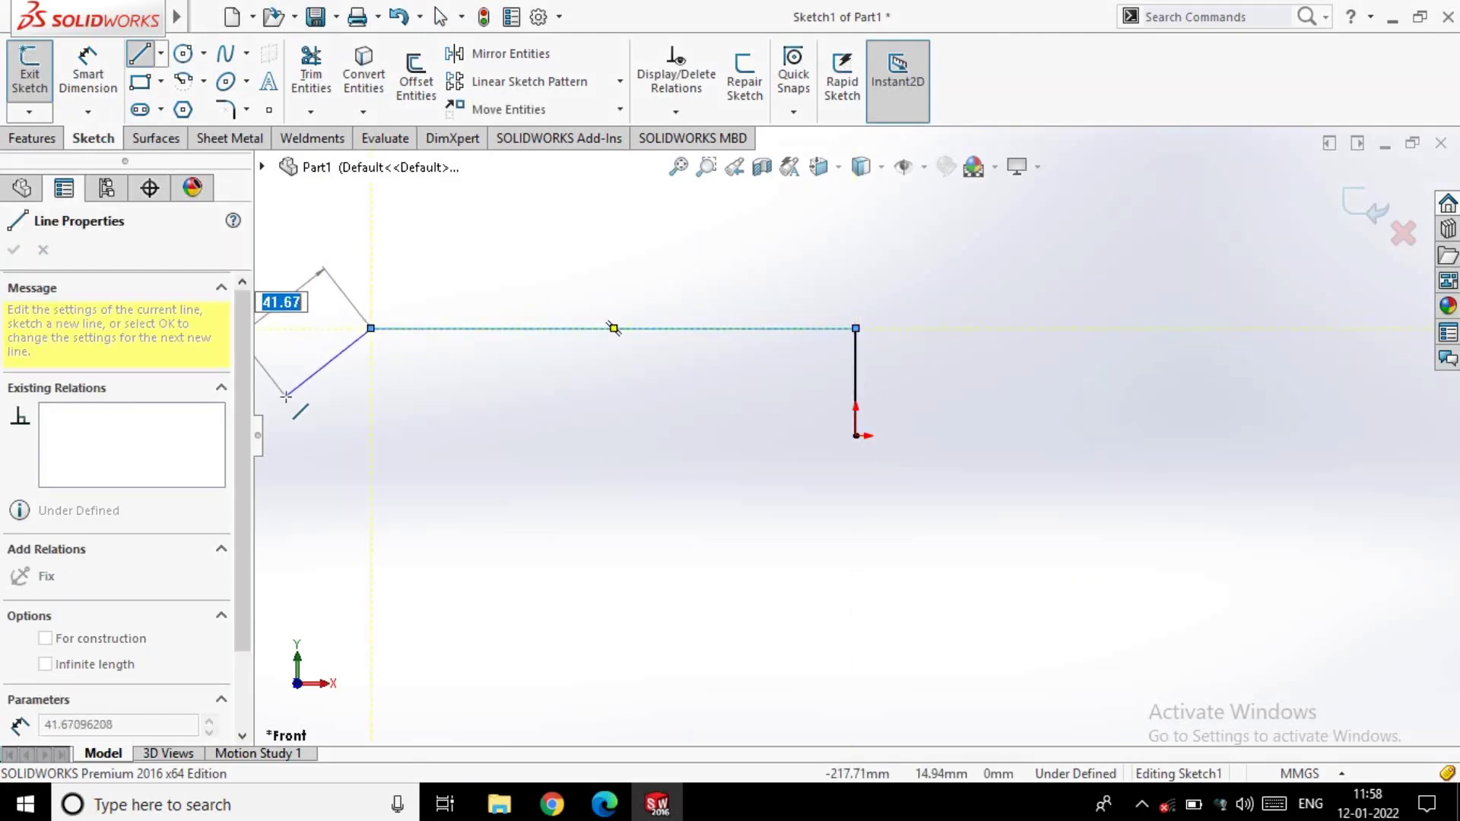
left_click(278, 449)
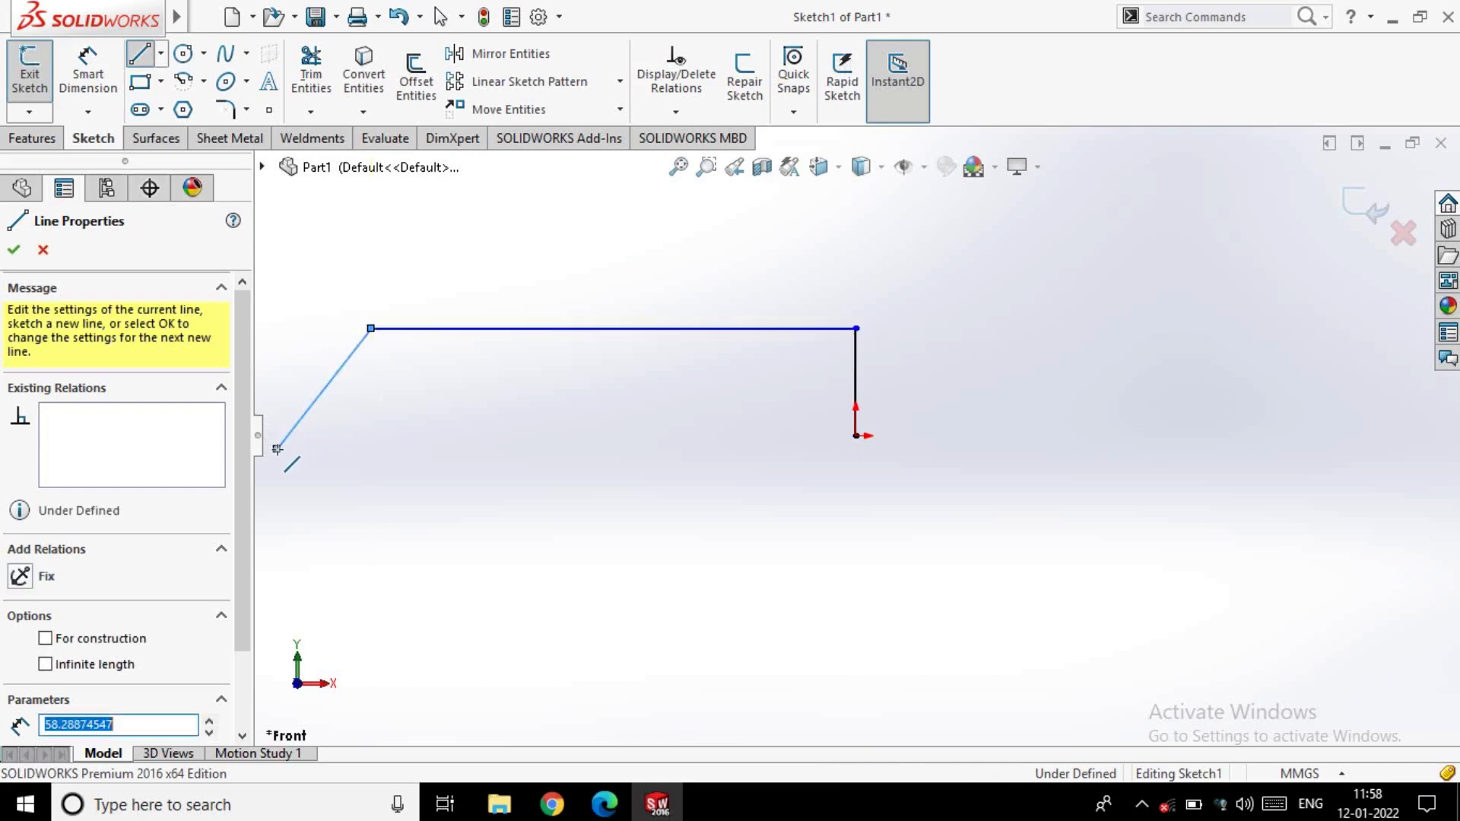
key("Escape")
scroll(456, 426, "up", 1)
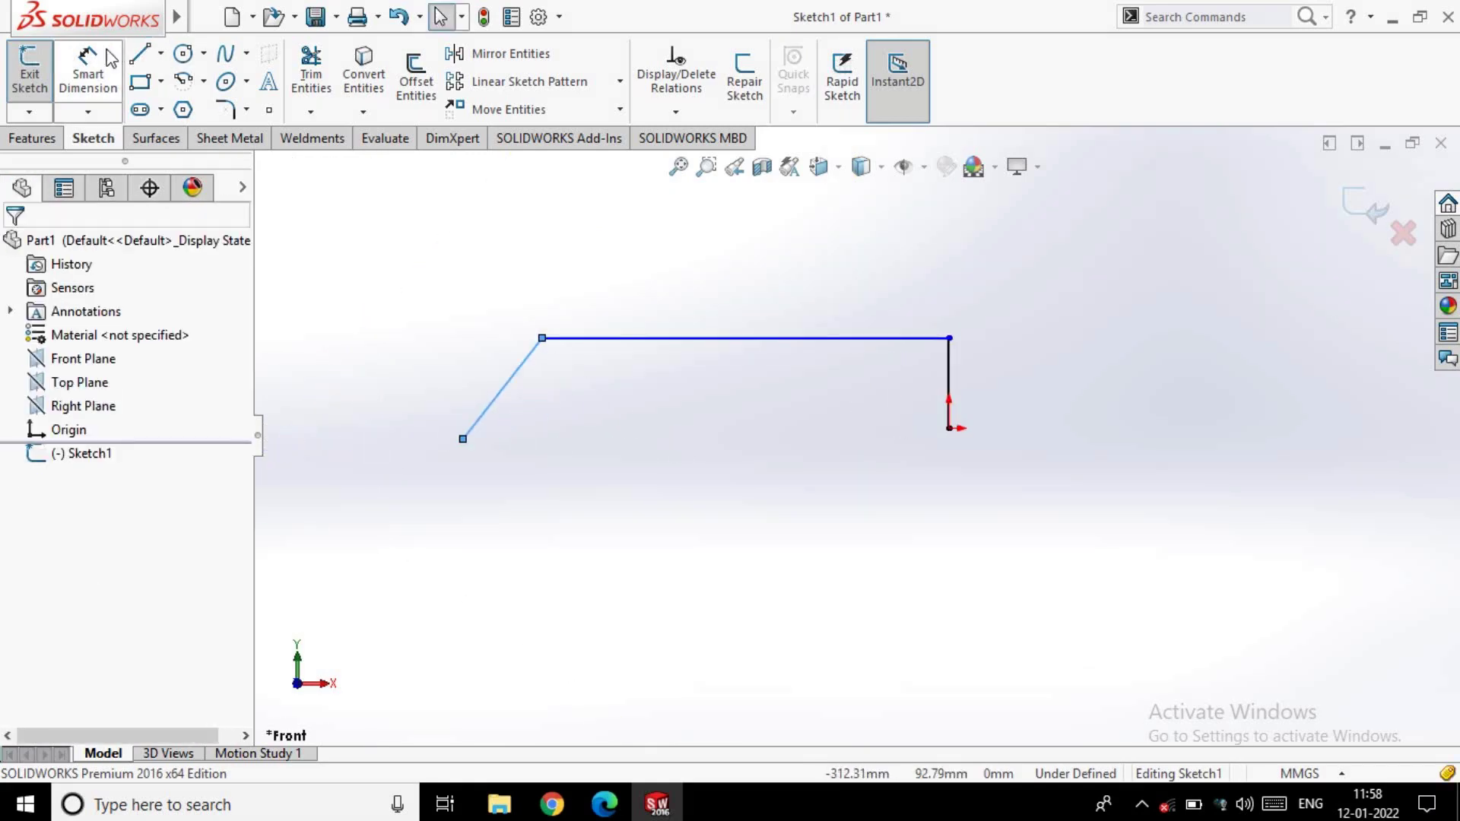
Dimension the horizontal line to 100 mm and the upright line to 10 mm
left_click_drag(502, 388, 380, 251)
key("ctrl+z")
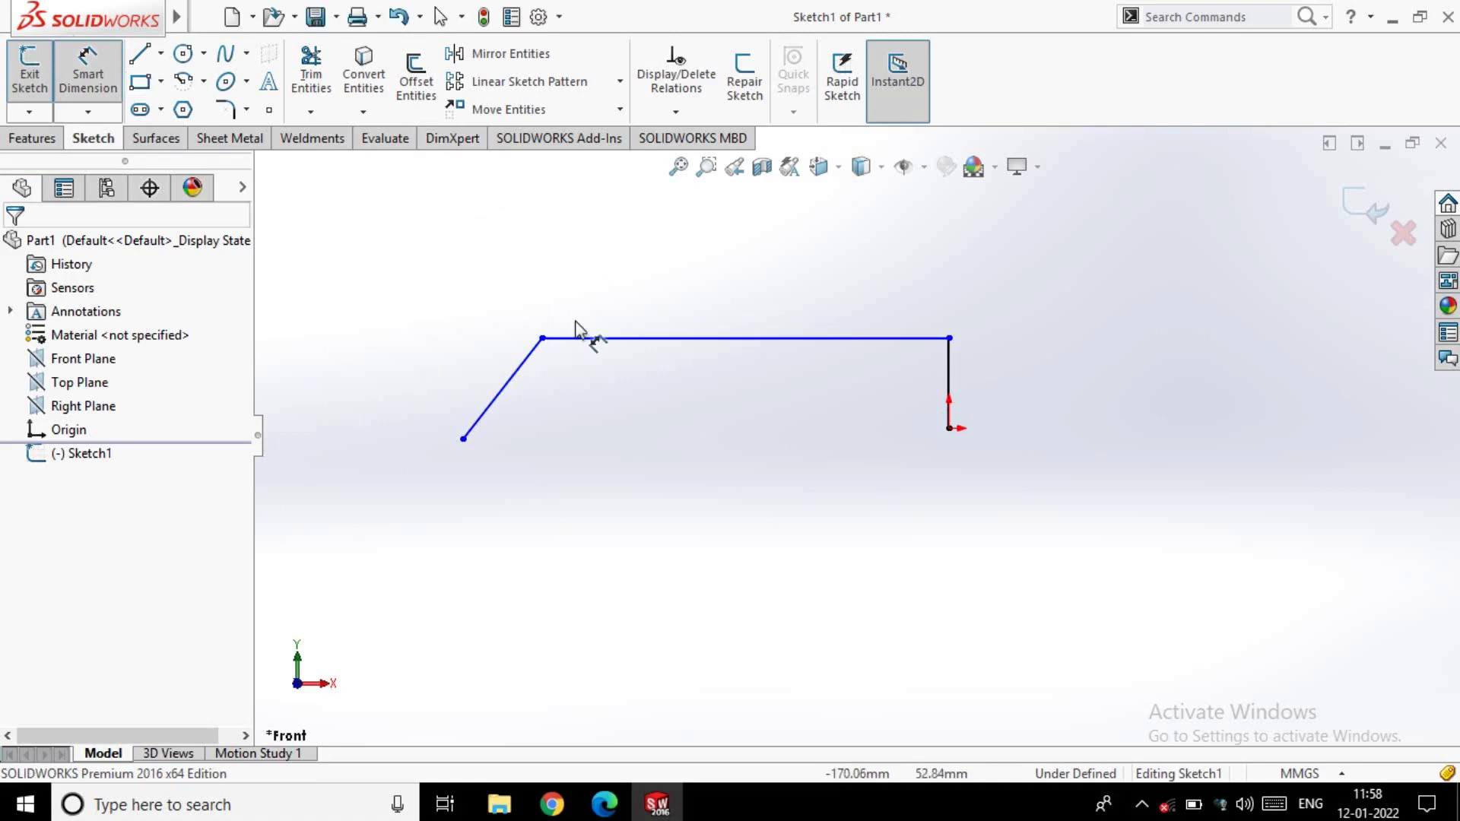
left_click(578, 337)
left_click(582, 329)
type("1")
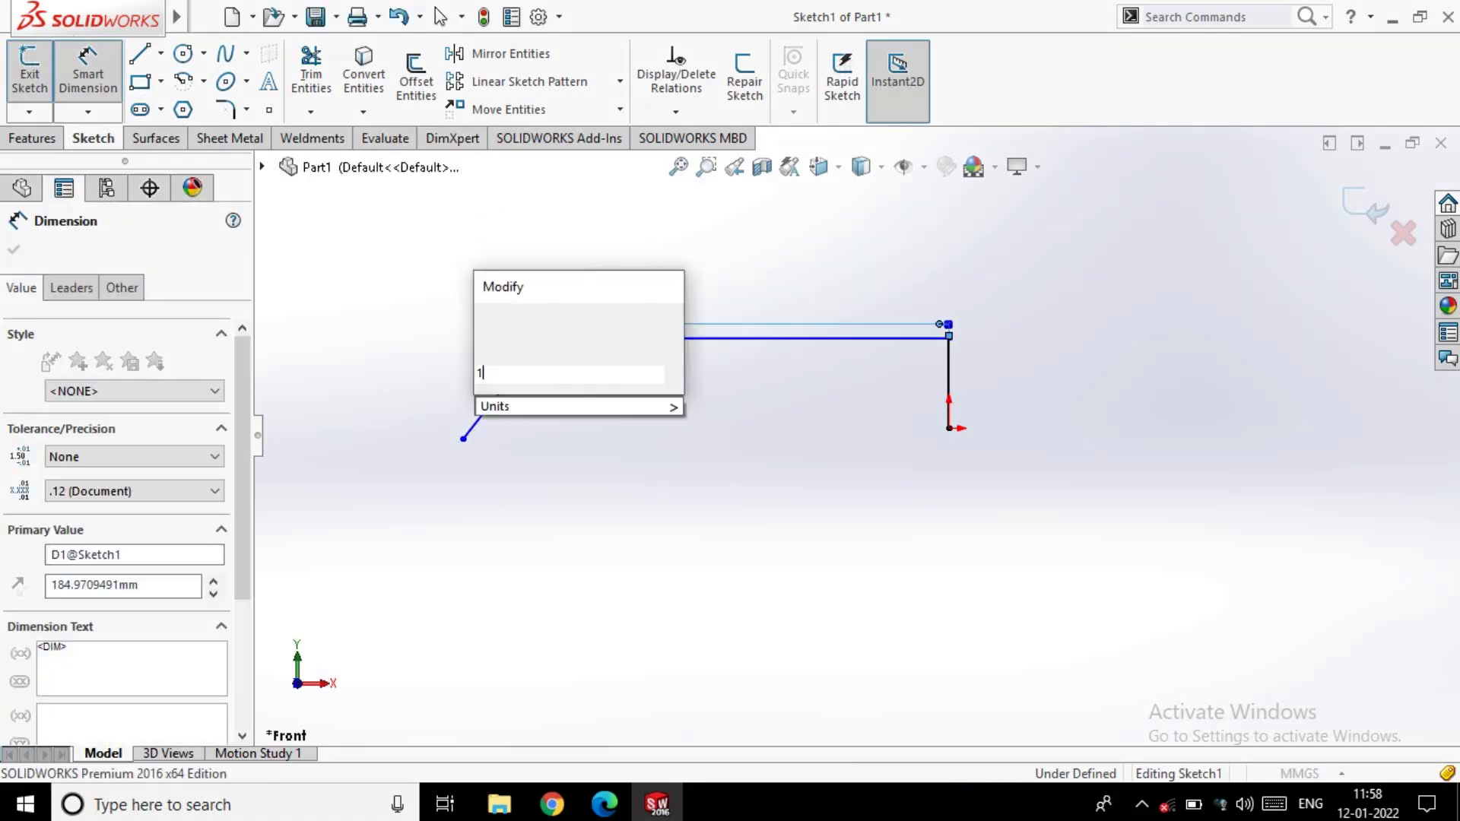
type("00")
key("Return")
left_click(950, 377)
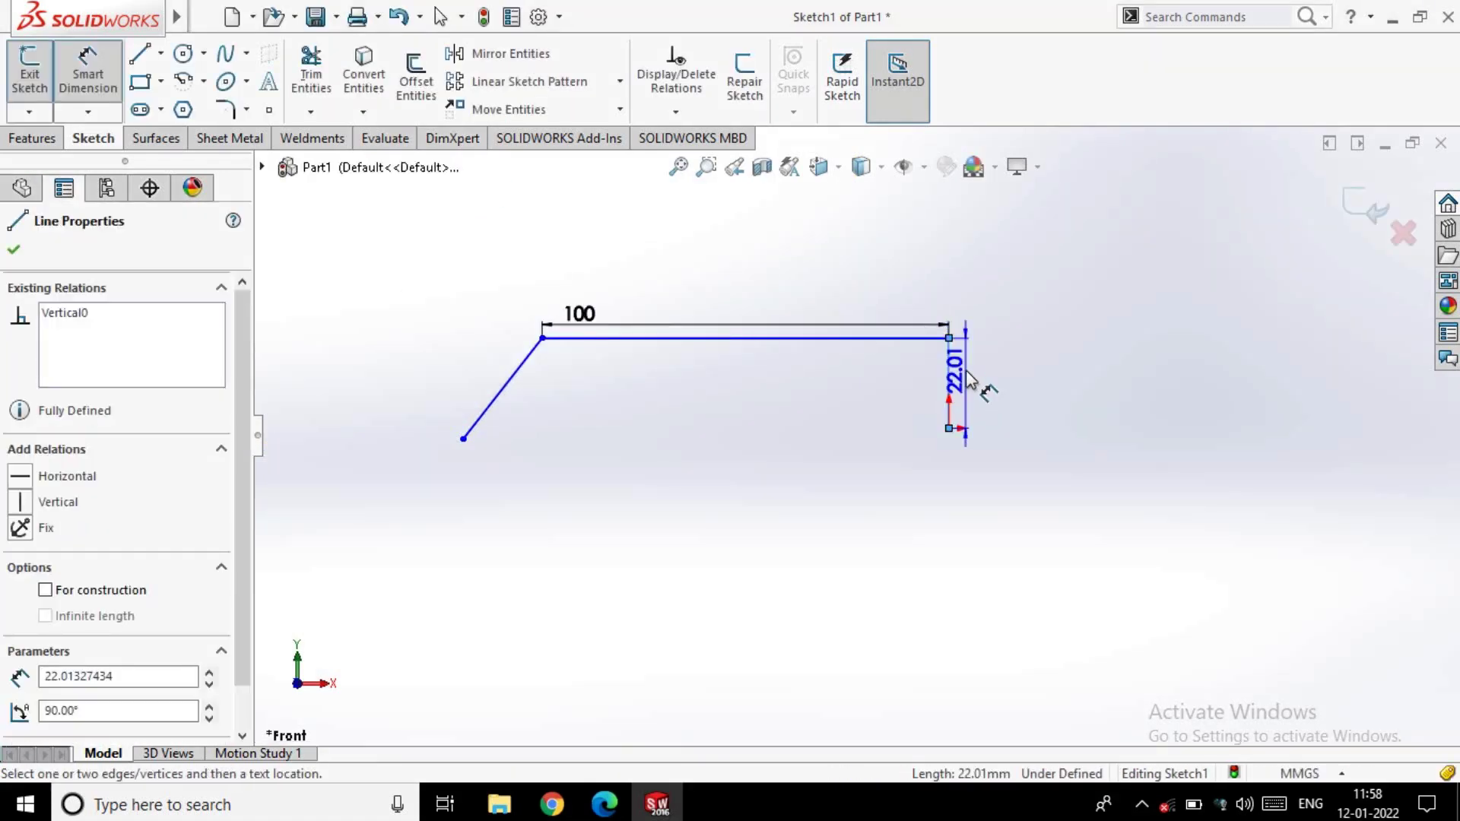
type("10")
key("Return")
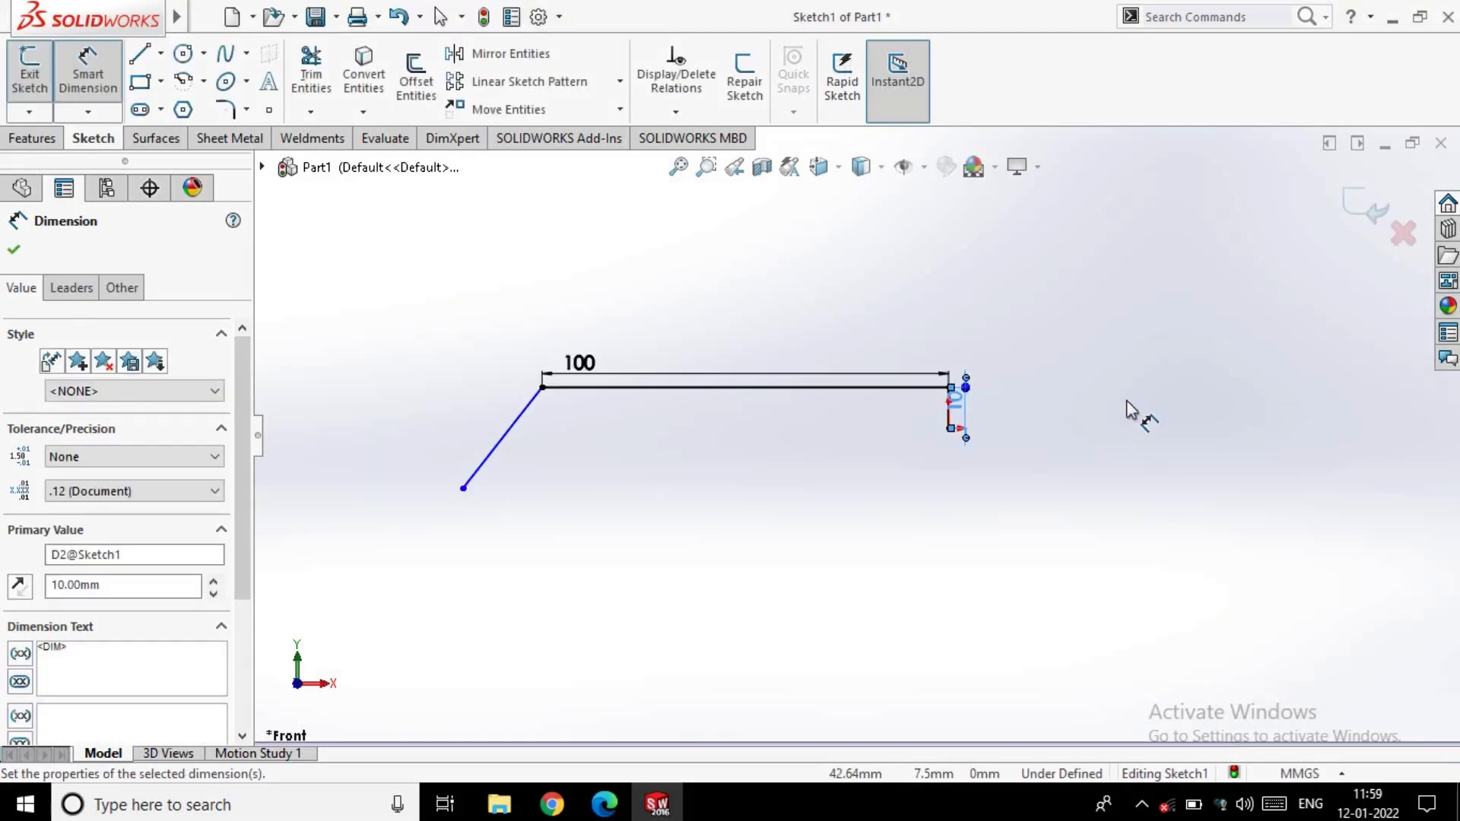
Dimension the diagonal line at 31.51, then delete it along with its dimension
left_click(509, 422)
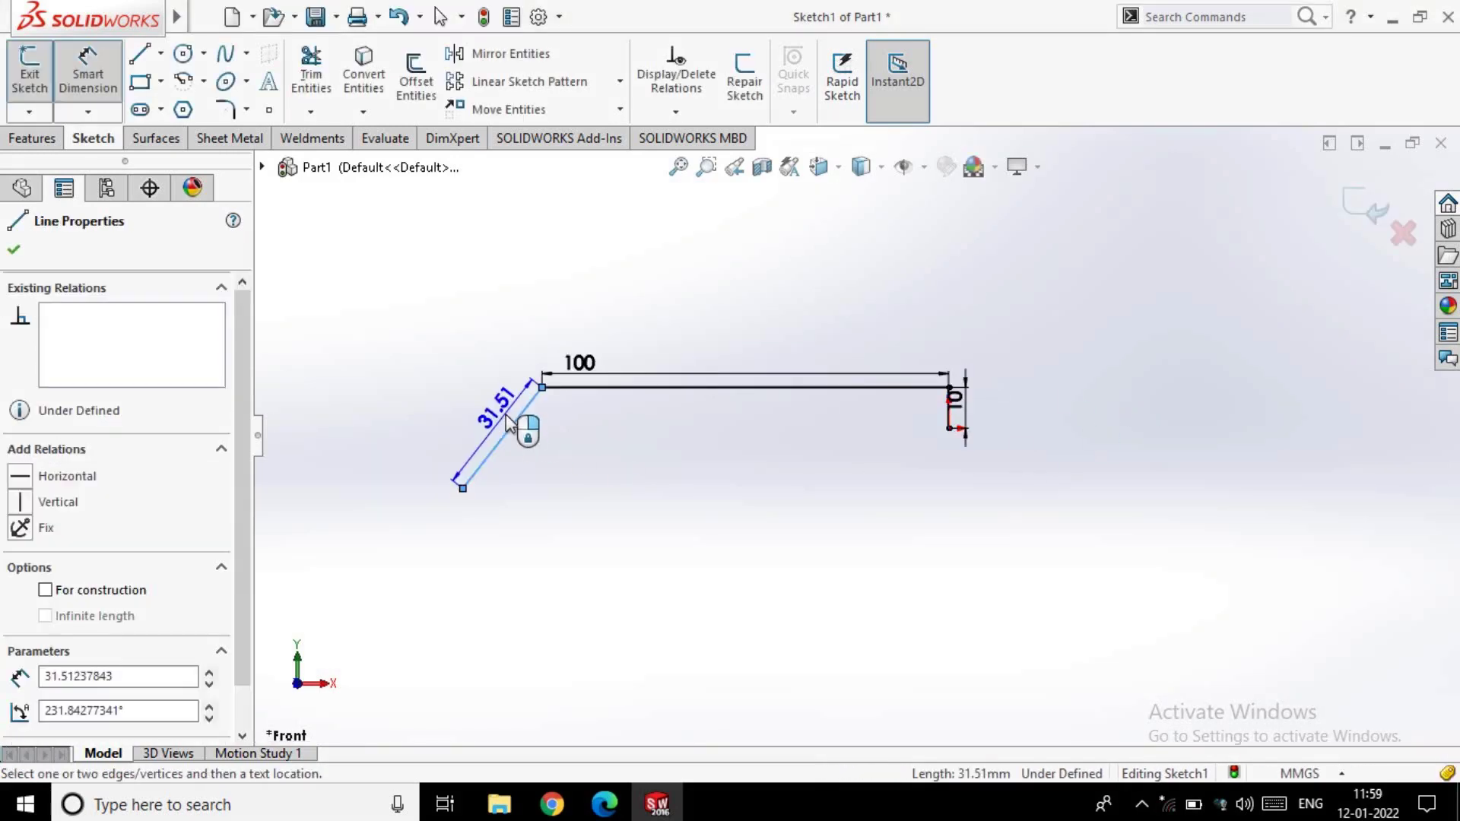
left_click(506, 416)
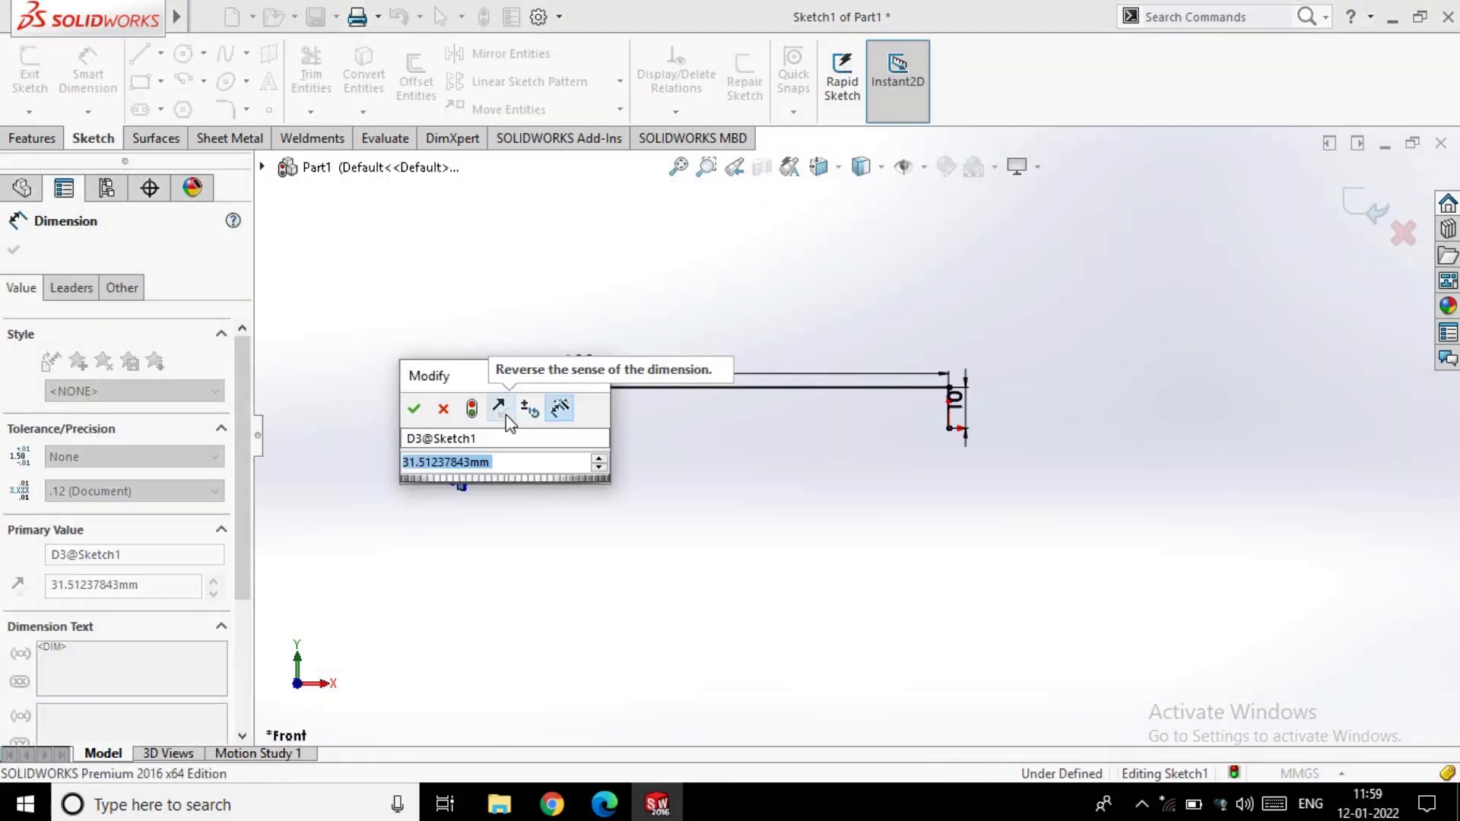
key("Return")
left_click(518, 417)
key("Delete")
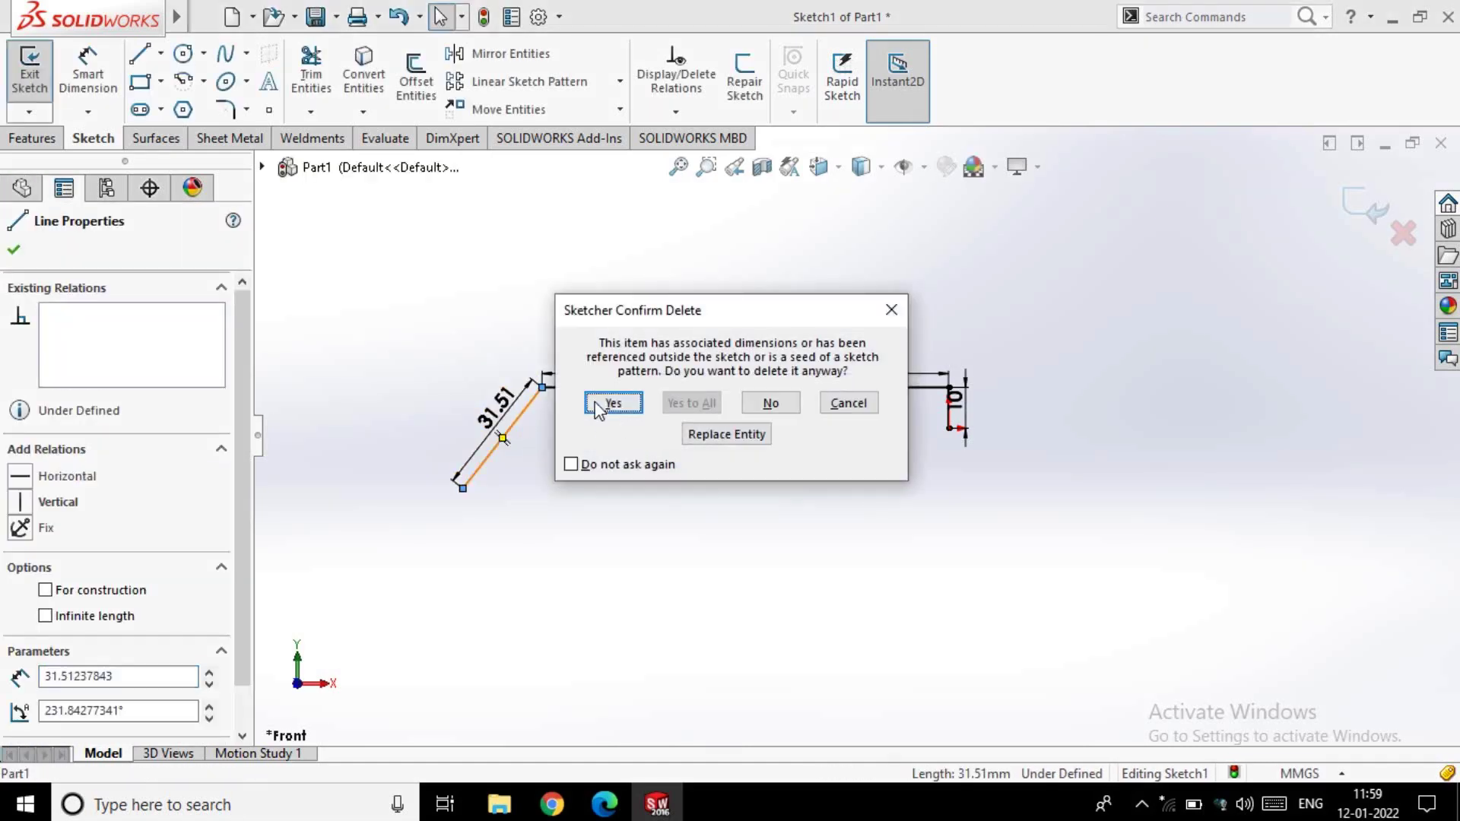
left_click(598, 409)
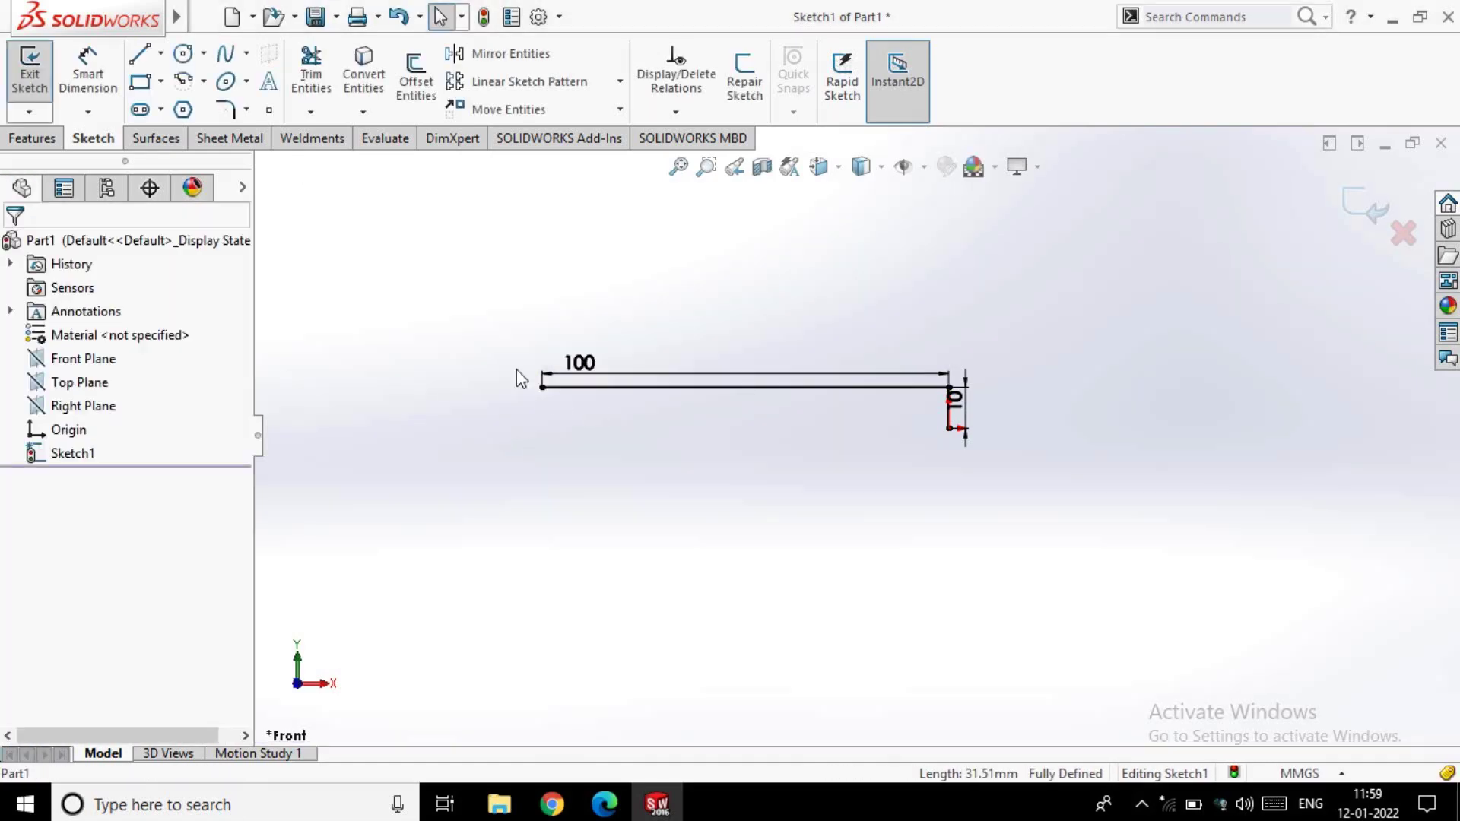
Draw a three-point spline curving down-left from the horizontal line's left end
left_click(226, 65)
scroll(552, 403, "up", 2)
scroll(994, 506, "down", 2)
scroll(756, 387, "down", 3)
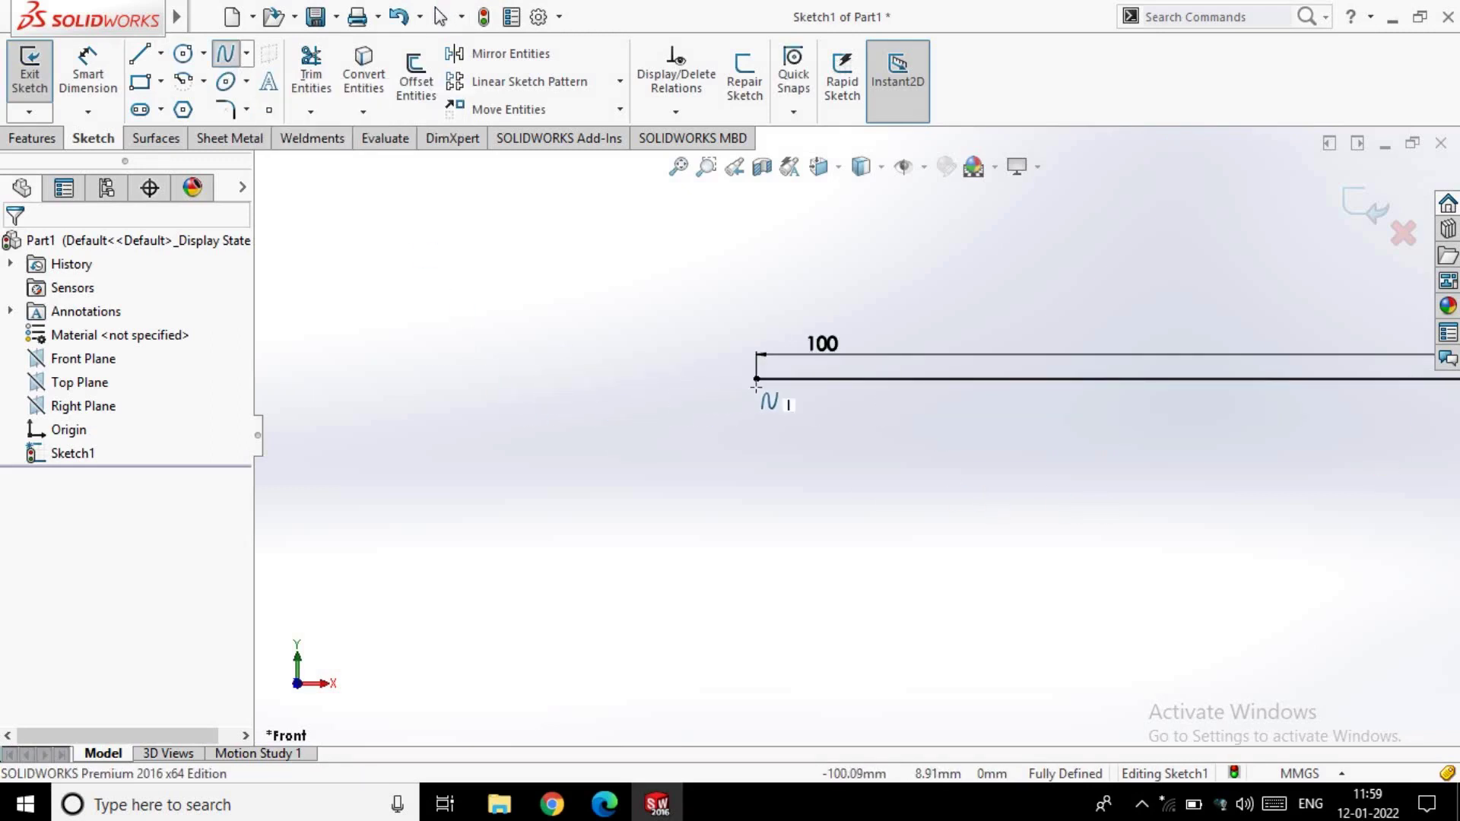
left_click(757, 381)
left_click(659, 486)
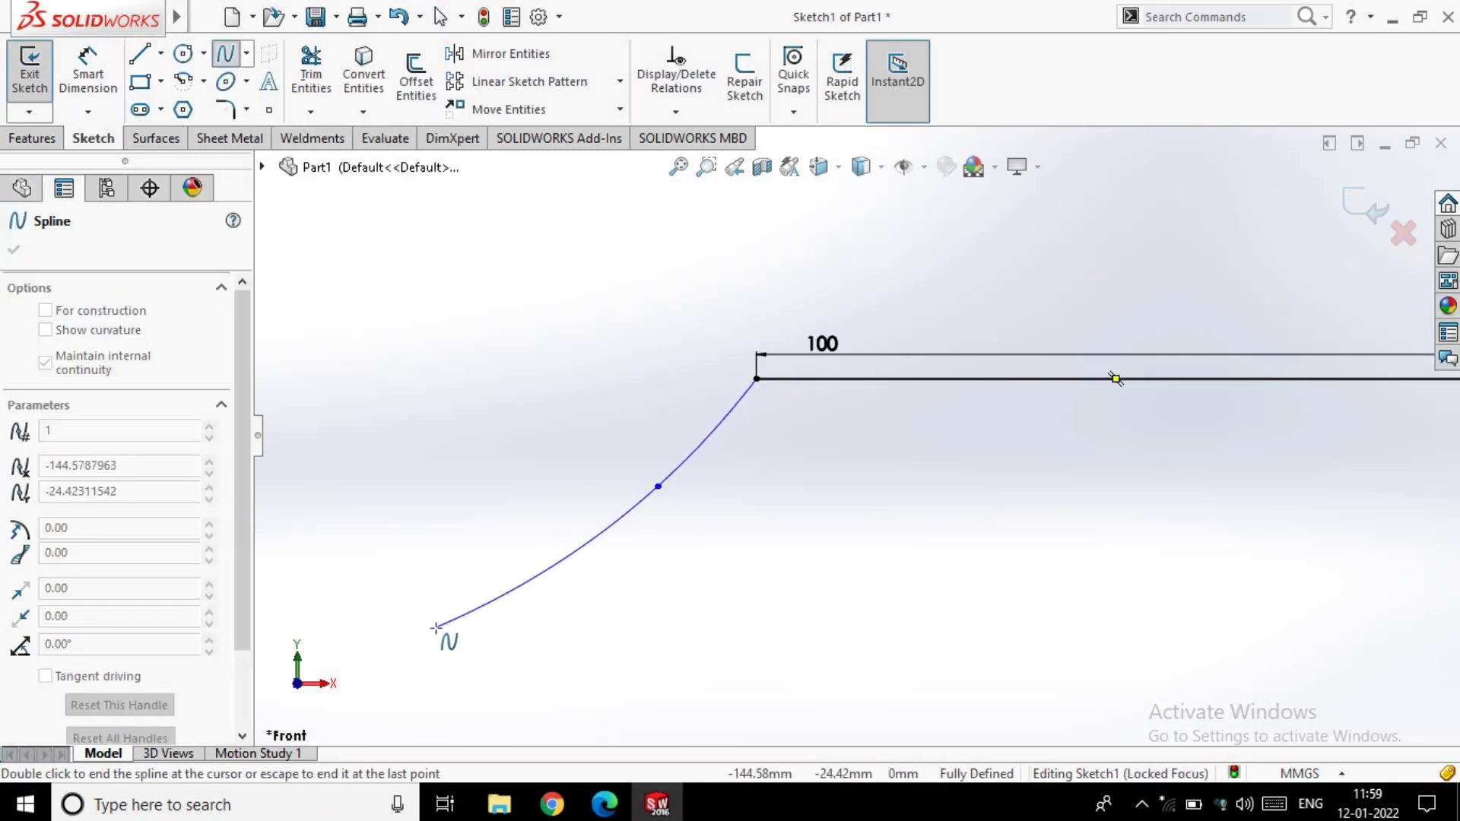
left_click(435, 631)
key("z")
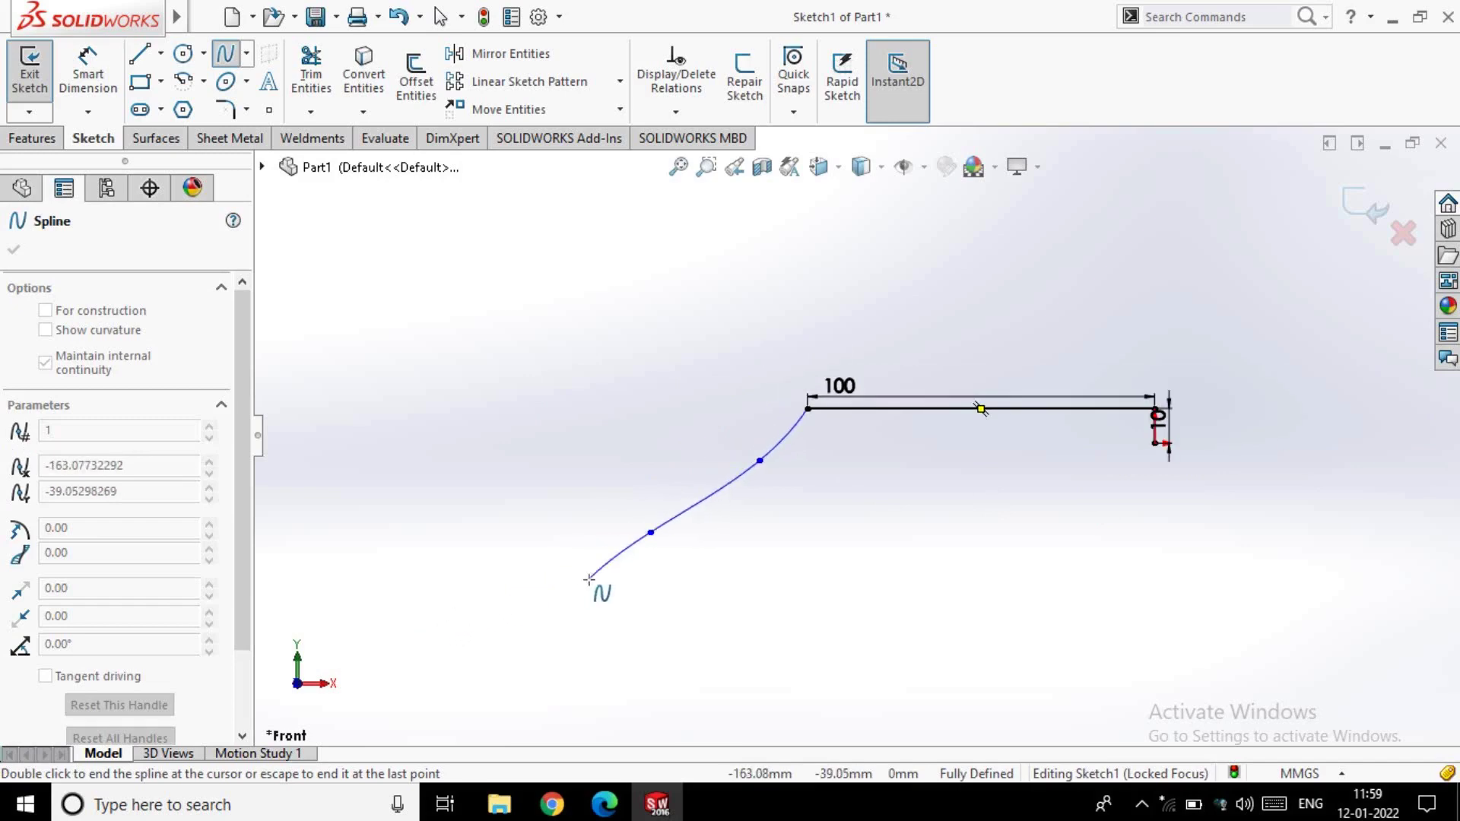
key("Escape")
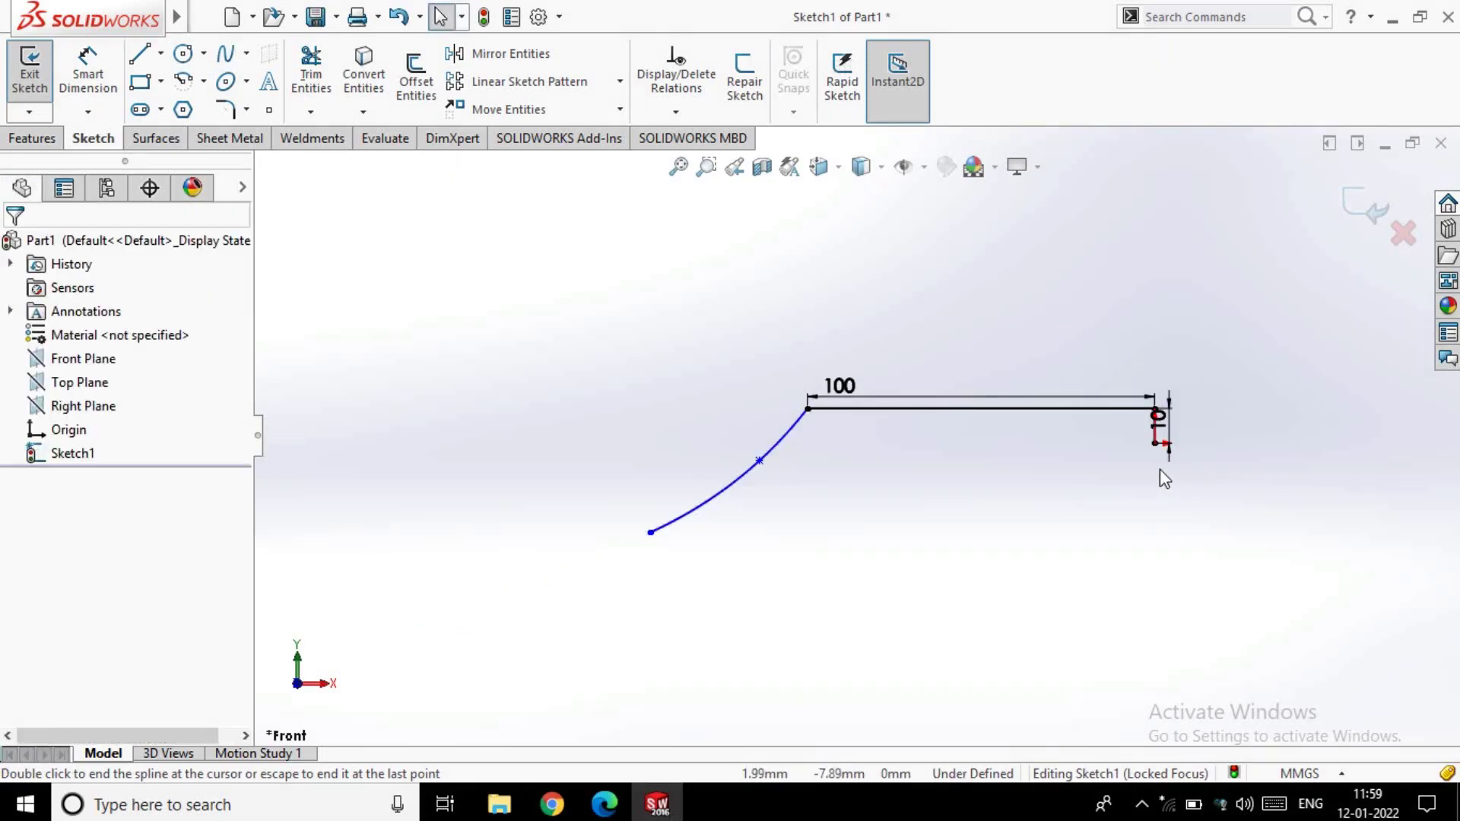
Drag the spline's endpoints and middle point to shape it into a gentle arc
left_click_drag(651, 533, 705, 490)
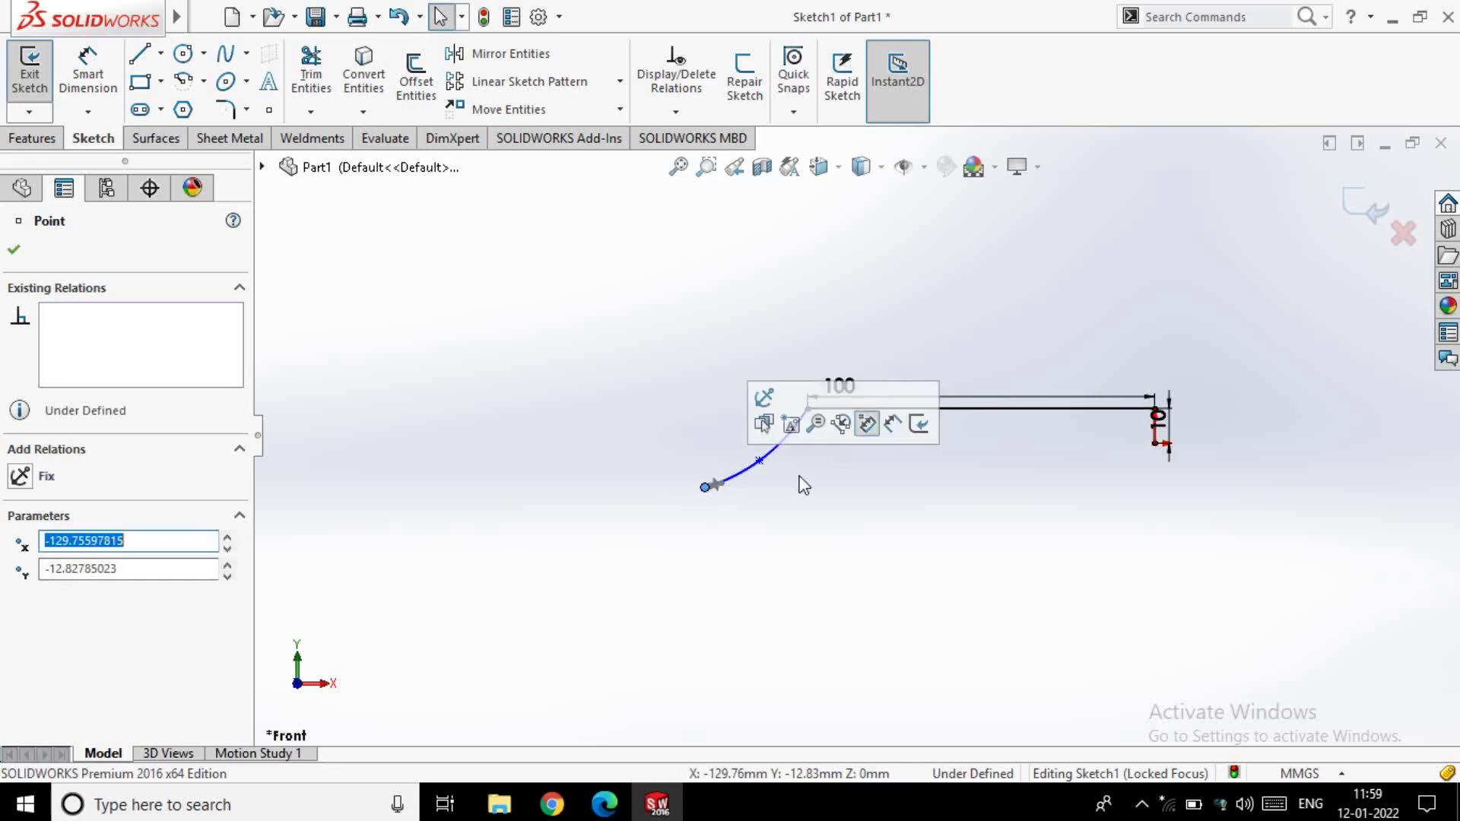
left_click(759, 462)
left_click(774, 455)
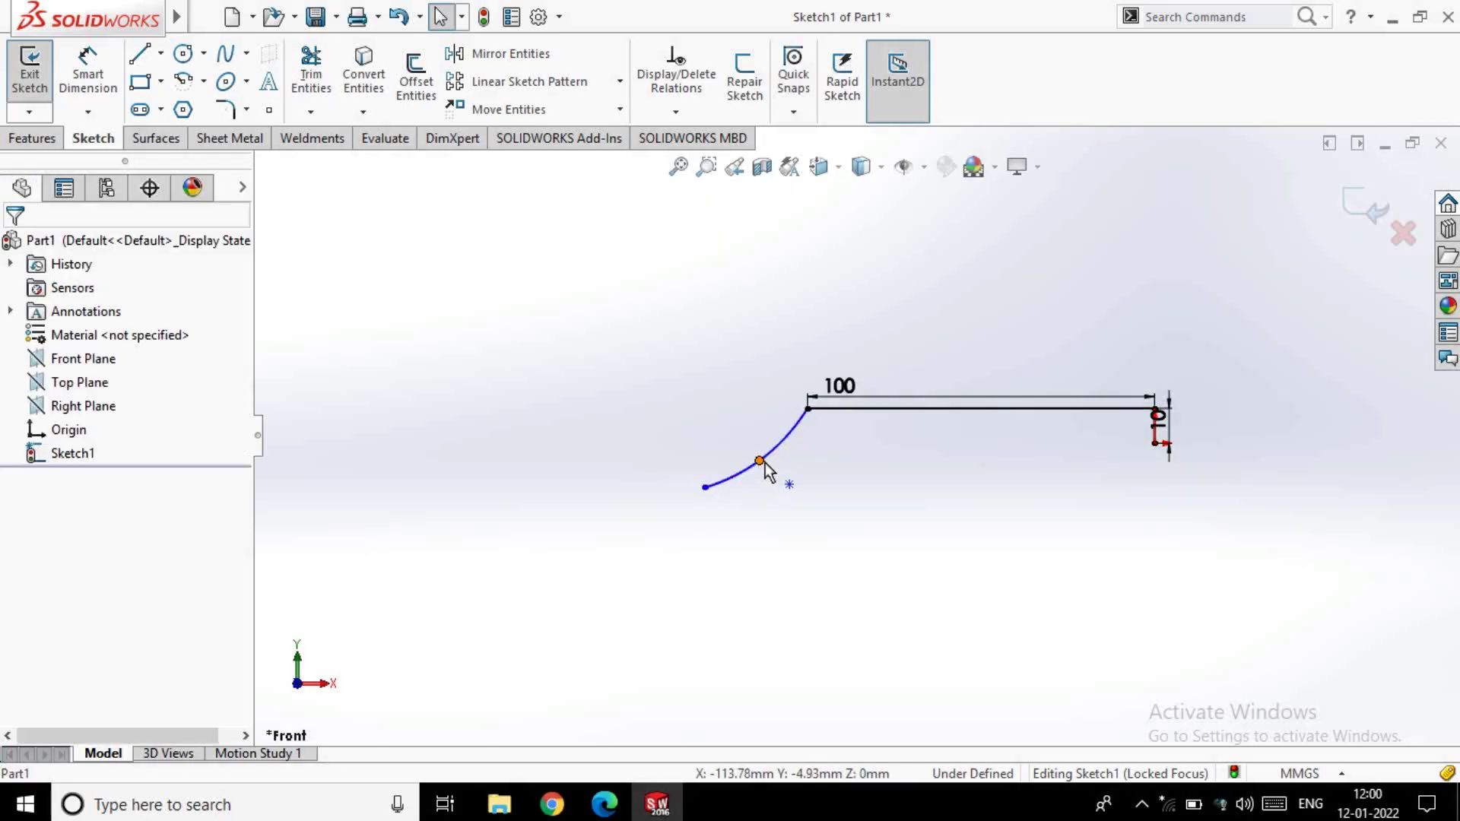
left_click_drag(761, 464, 781, 444)
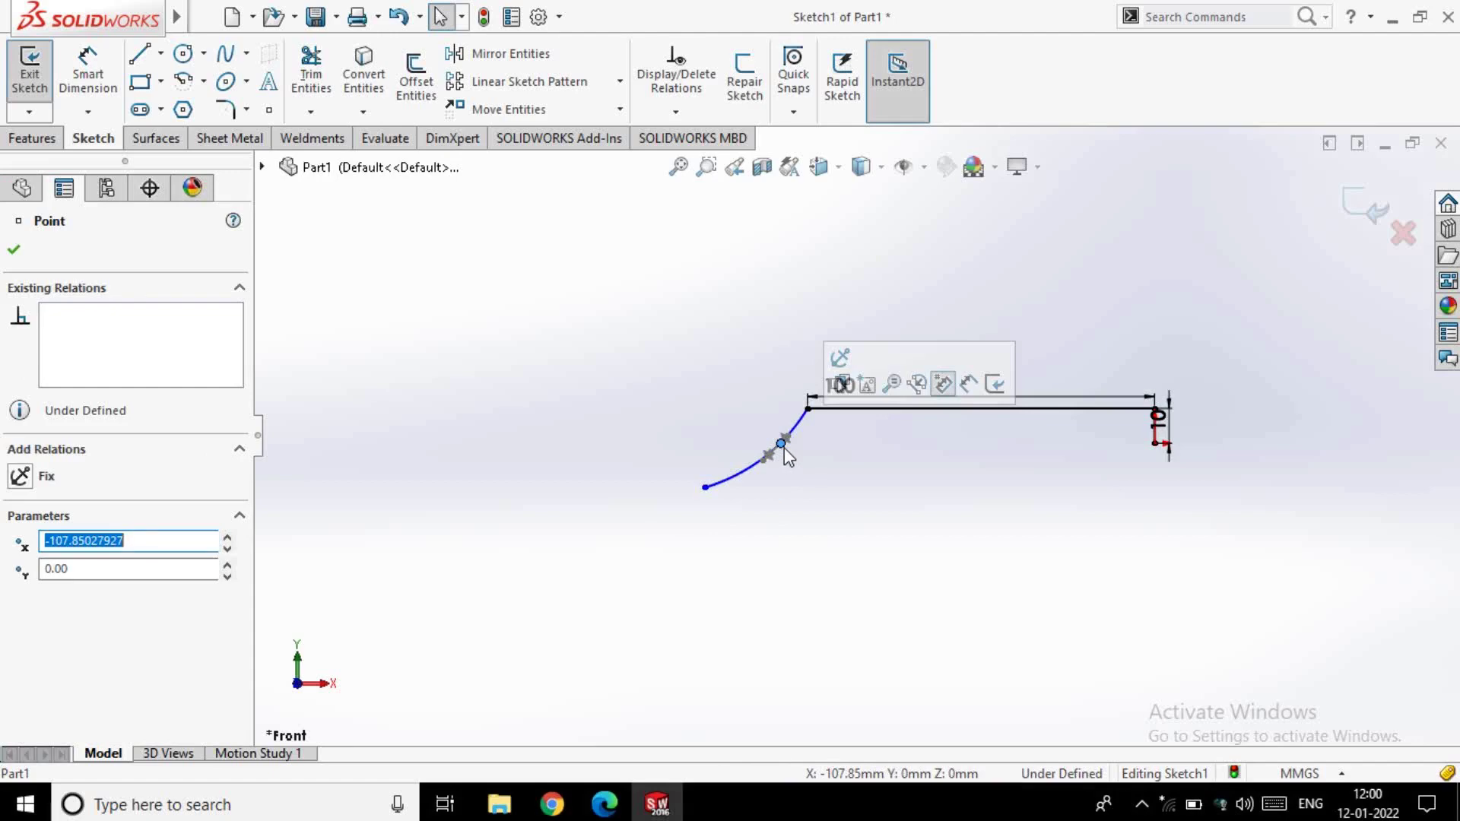
left_click(837, 496)
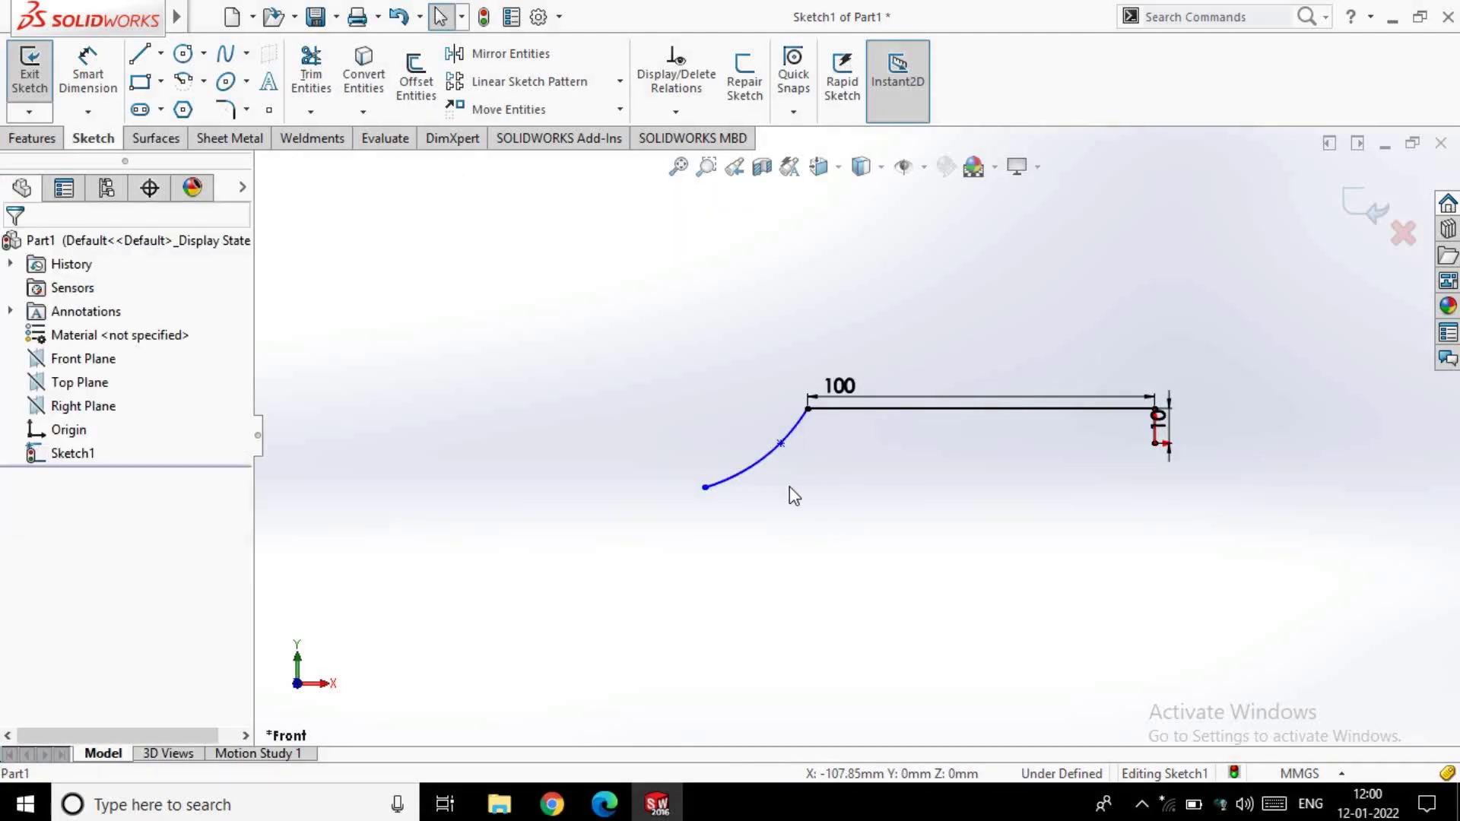
left_click_drag(707, 491, 693, 470)
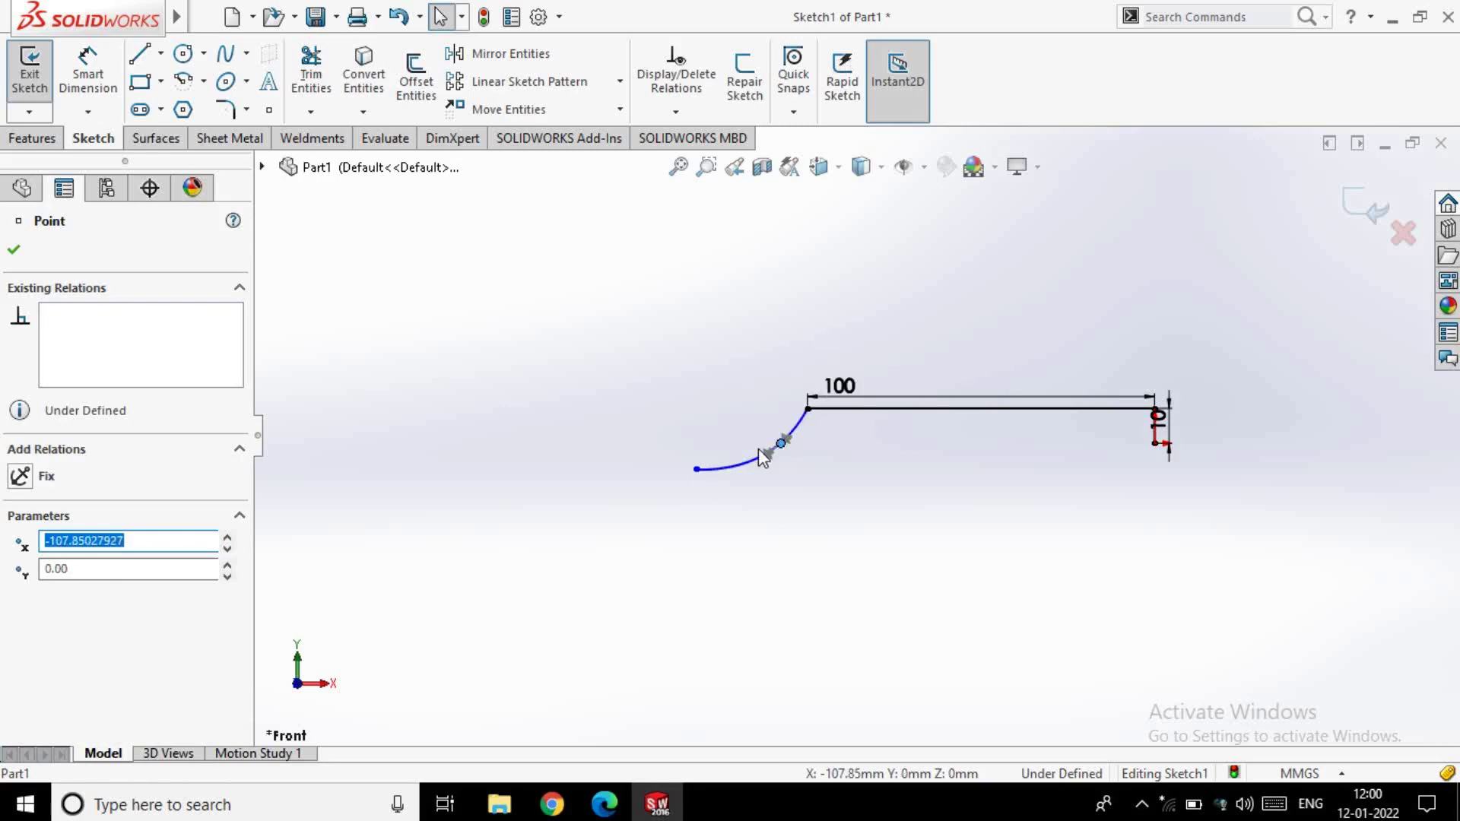
key("Escape")
left_click_drag(782, 448, 755, 450)
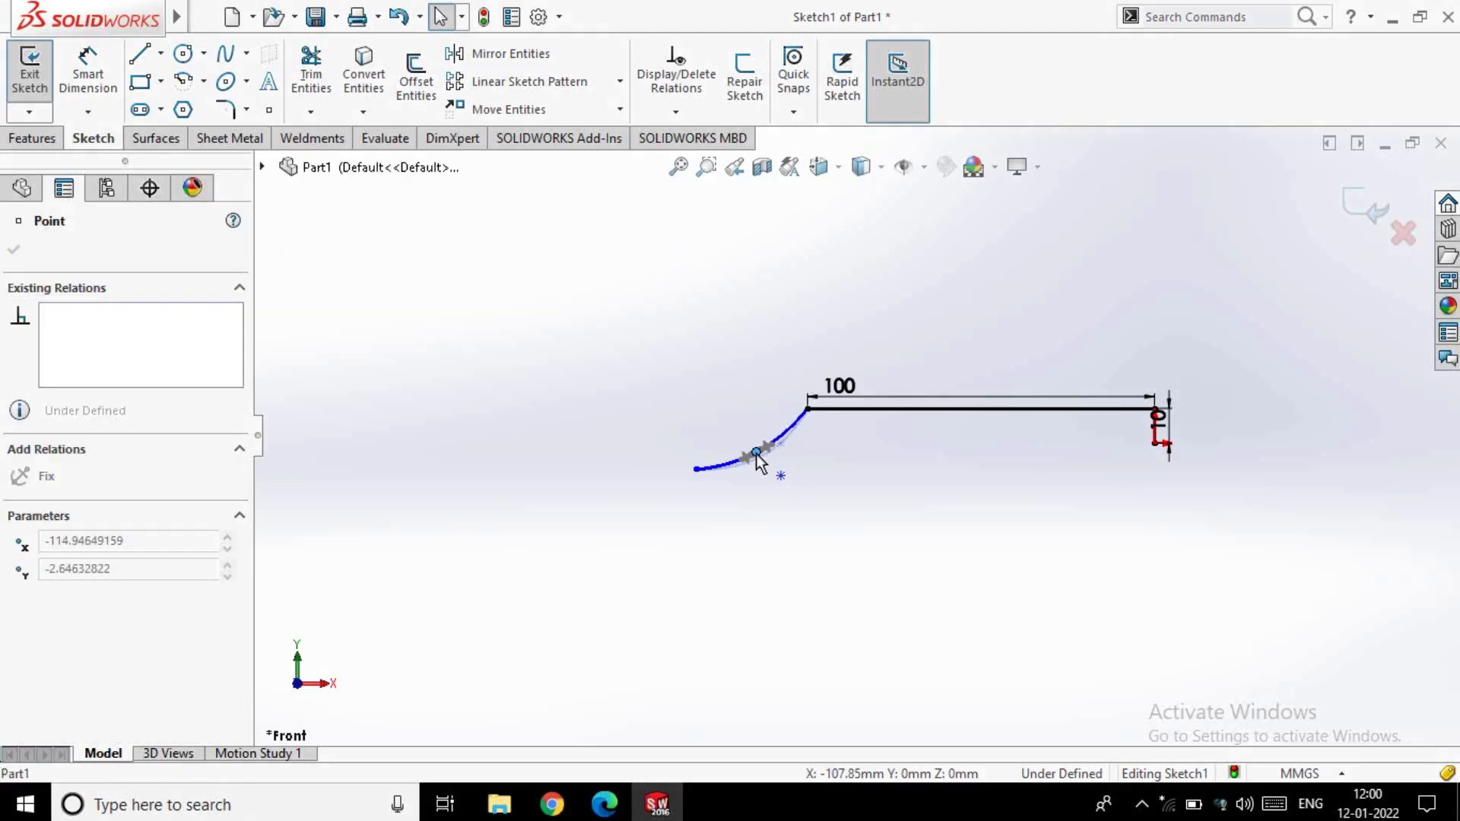
scroll(759, 458, "down", 2)
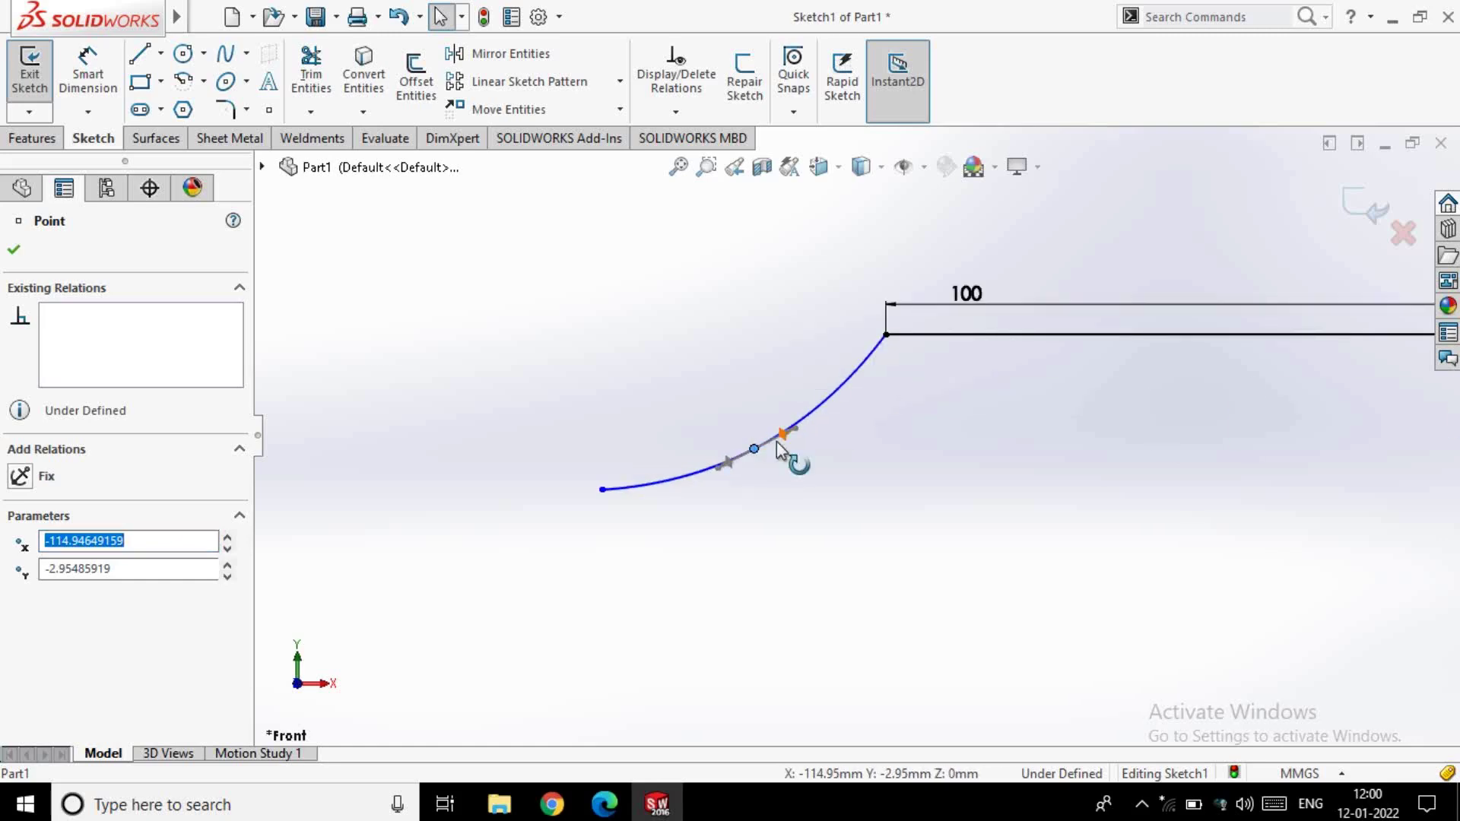
key("Escape")
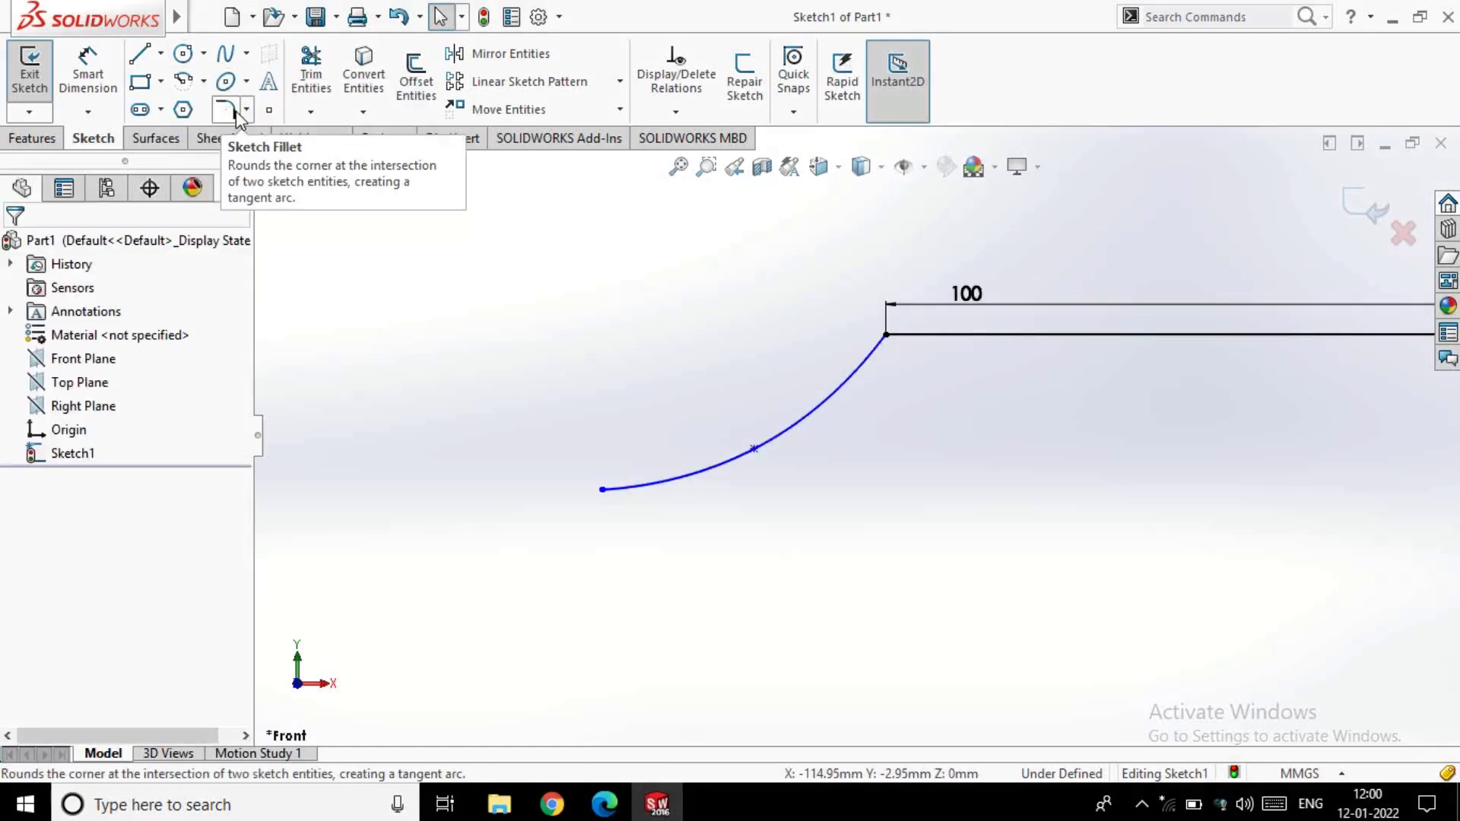
Apply a 10 mm sketch fillet between the 100 mm line and the spline, accepting the relations warning
left_click(225, 111)
left_click(957, 335)
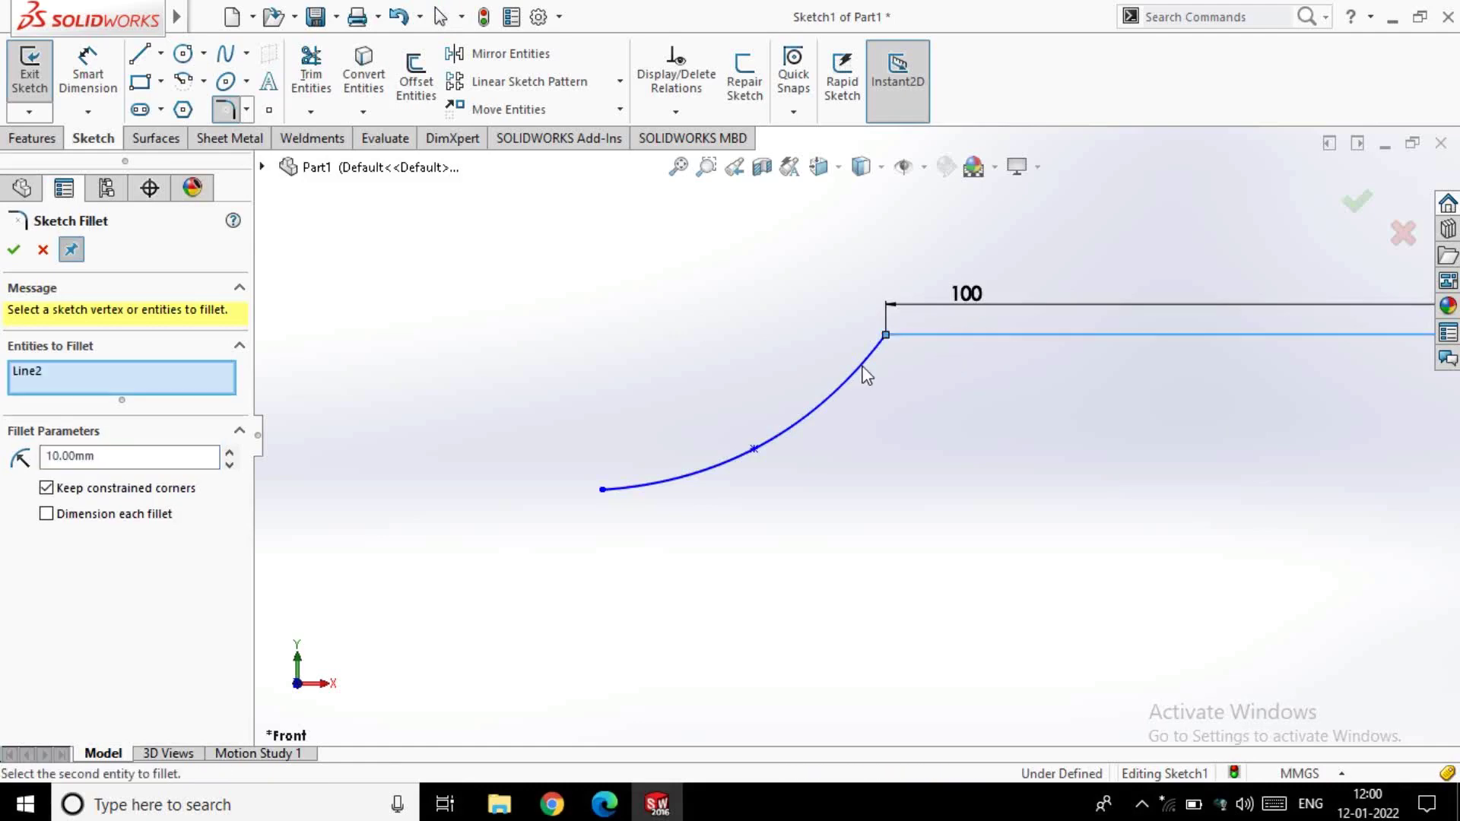
left_click(865, 361)
left_click(785, 411)
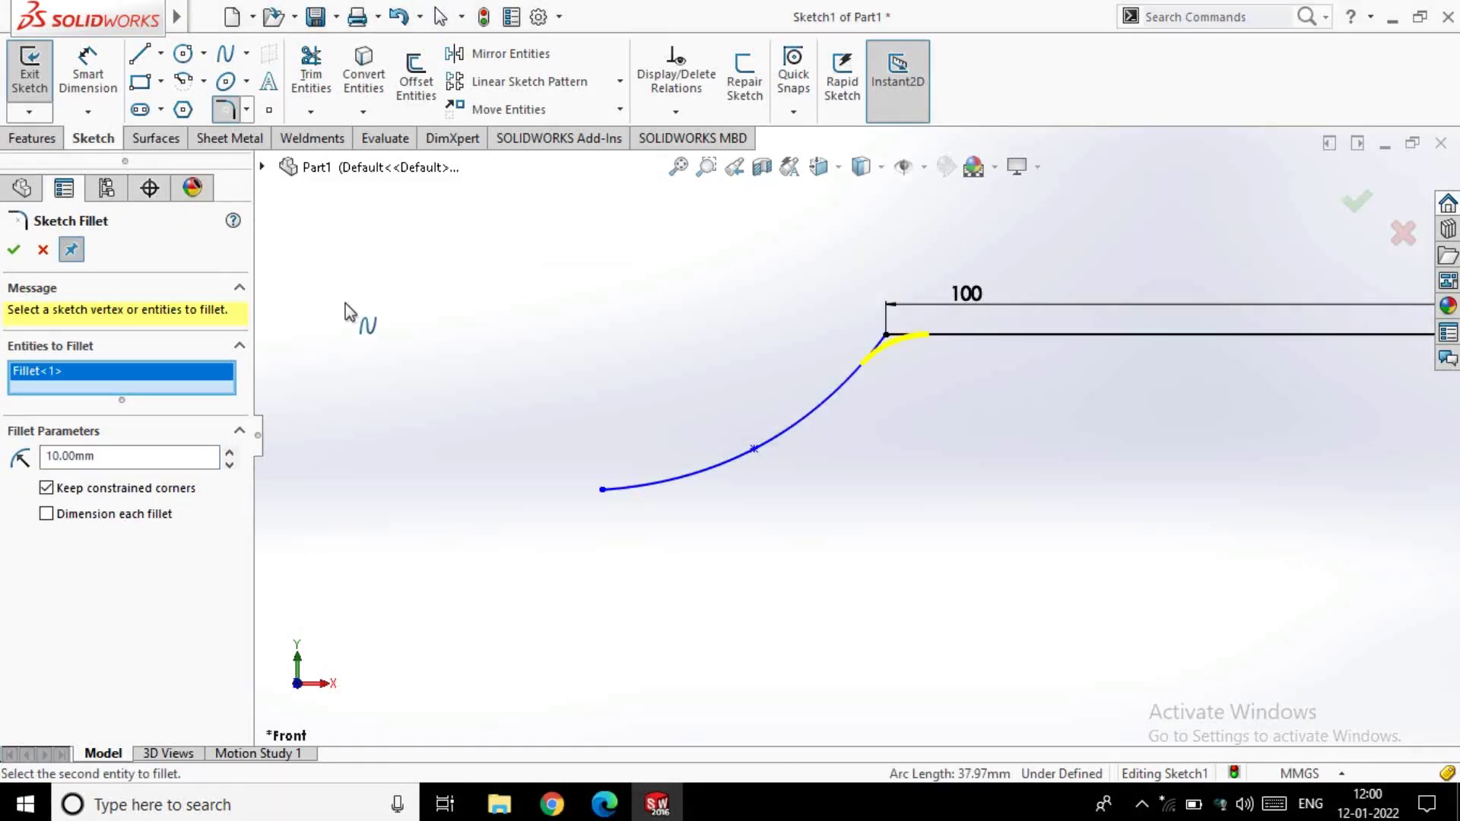
left_click(7, 258)
scroll(1020, 466, "up", 2)
scroll(1019, 483, "up", 2)
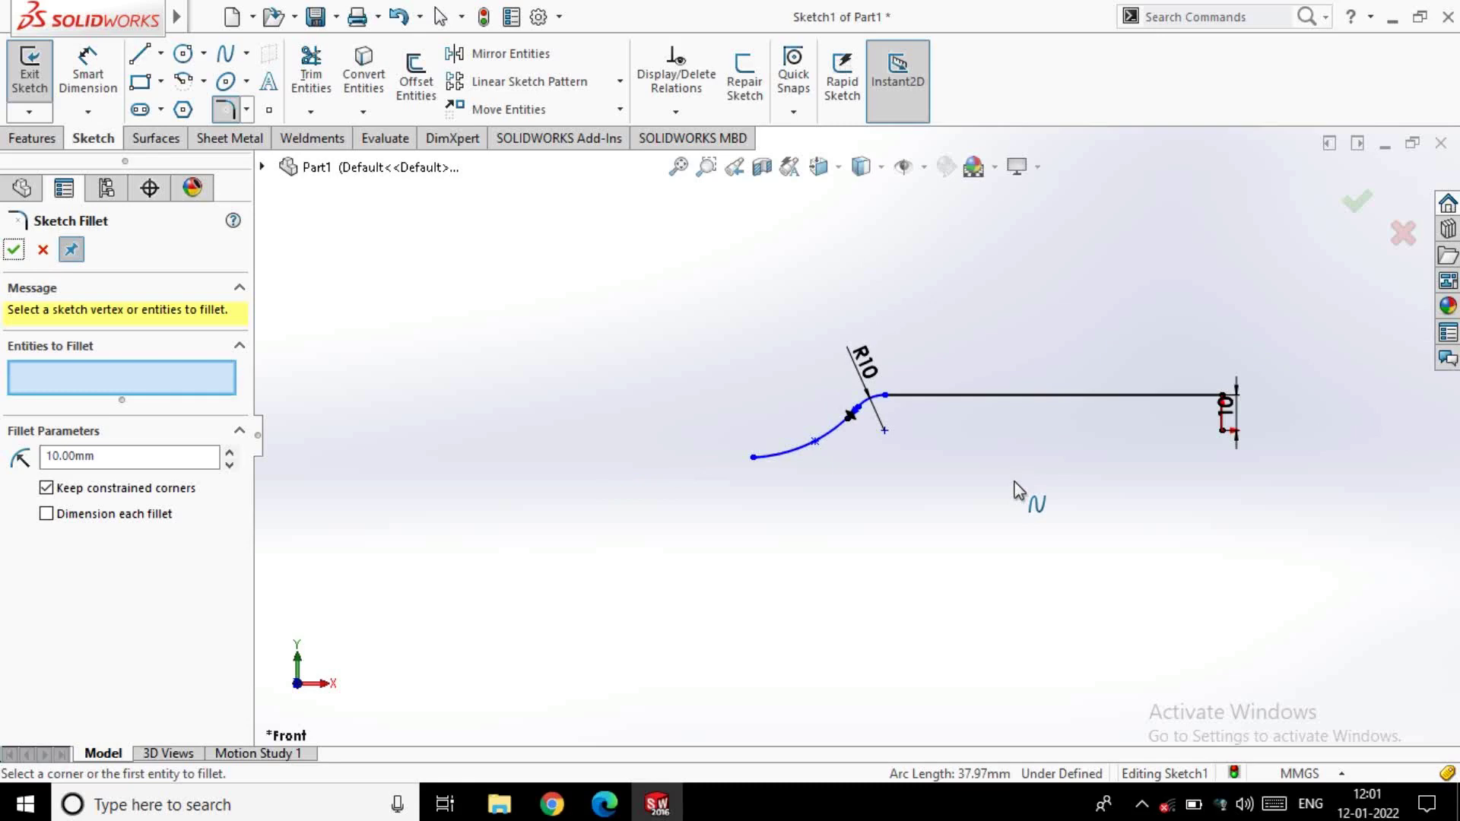
Draw a wavy spline along the blade's lower edge from the arc's end to the right end
left_click(234, 56)
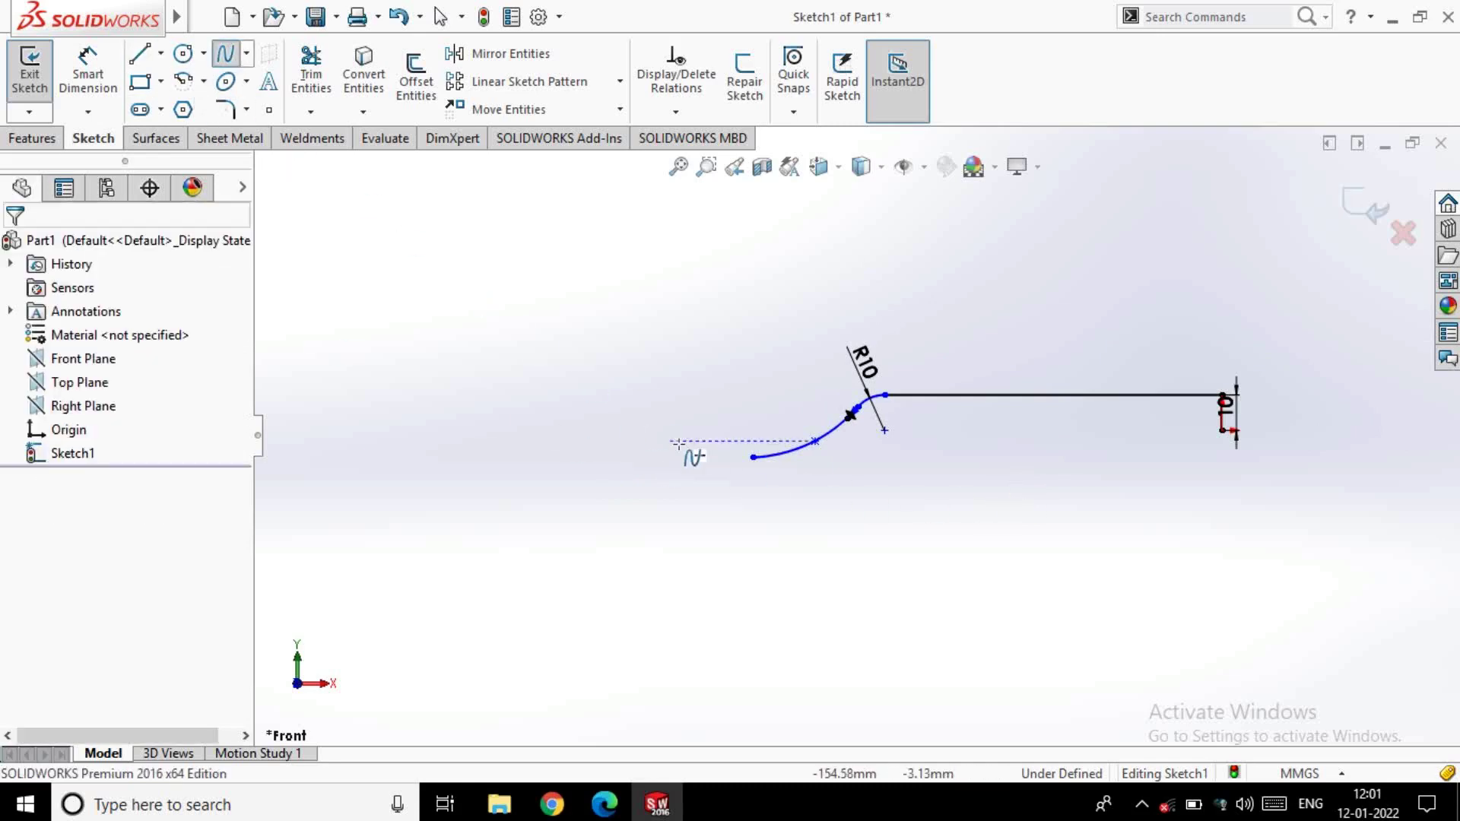
left_click(753, 457)
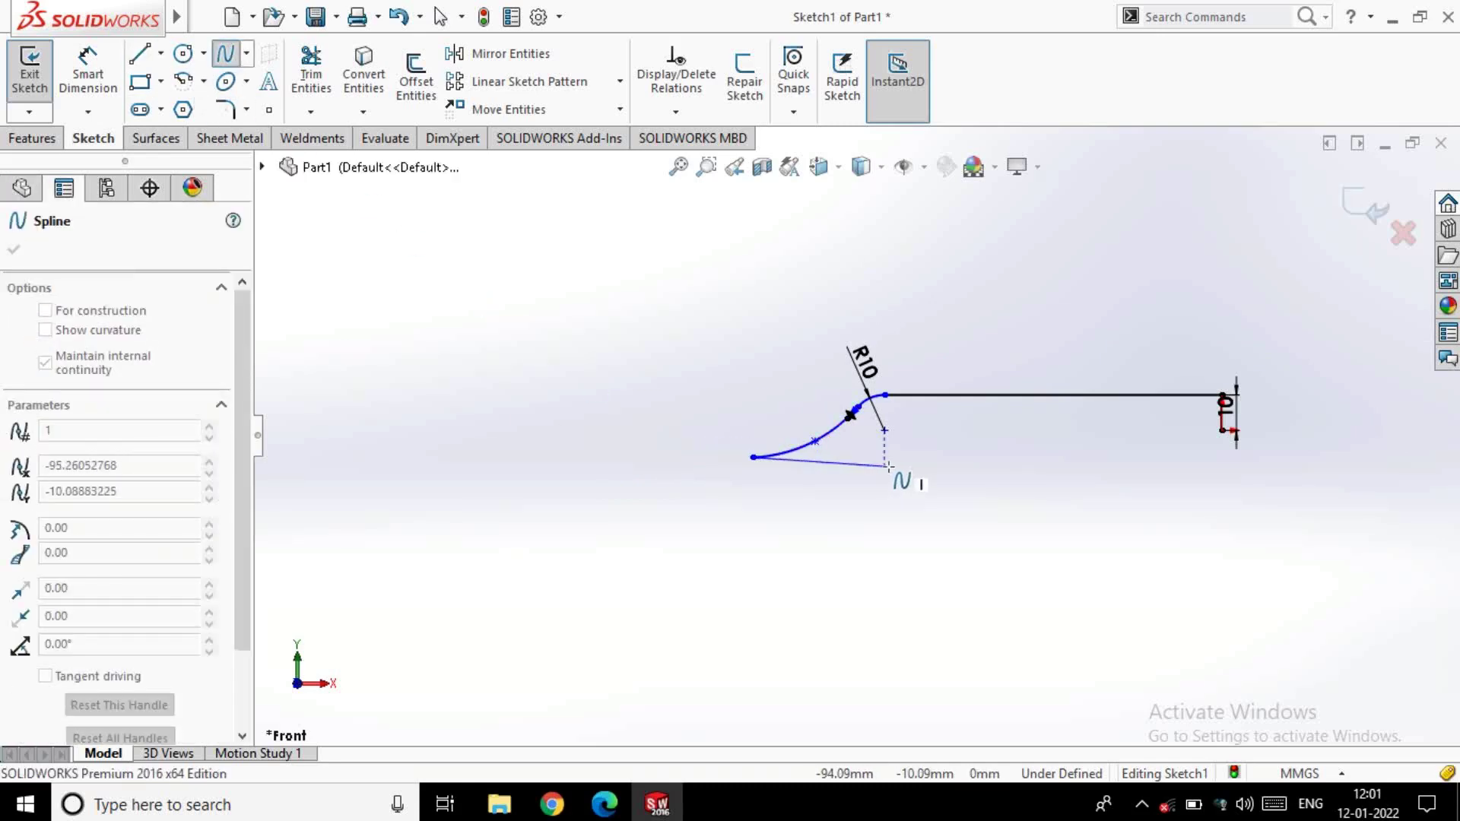
left_click(858, 467)
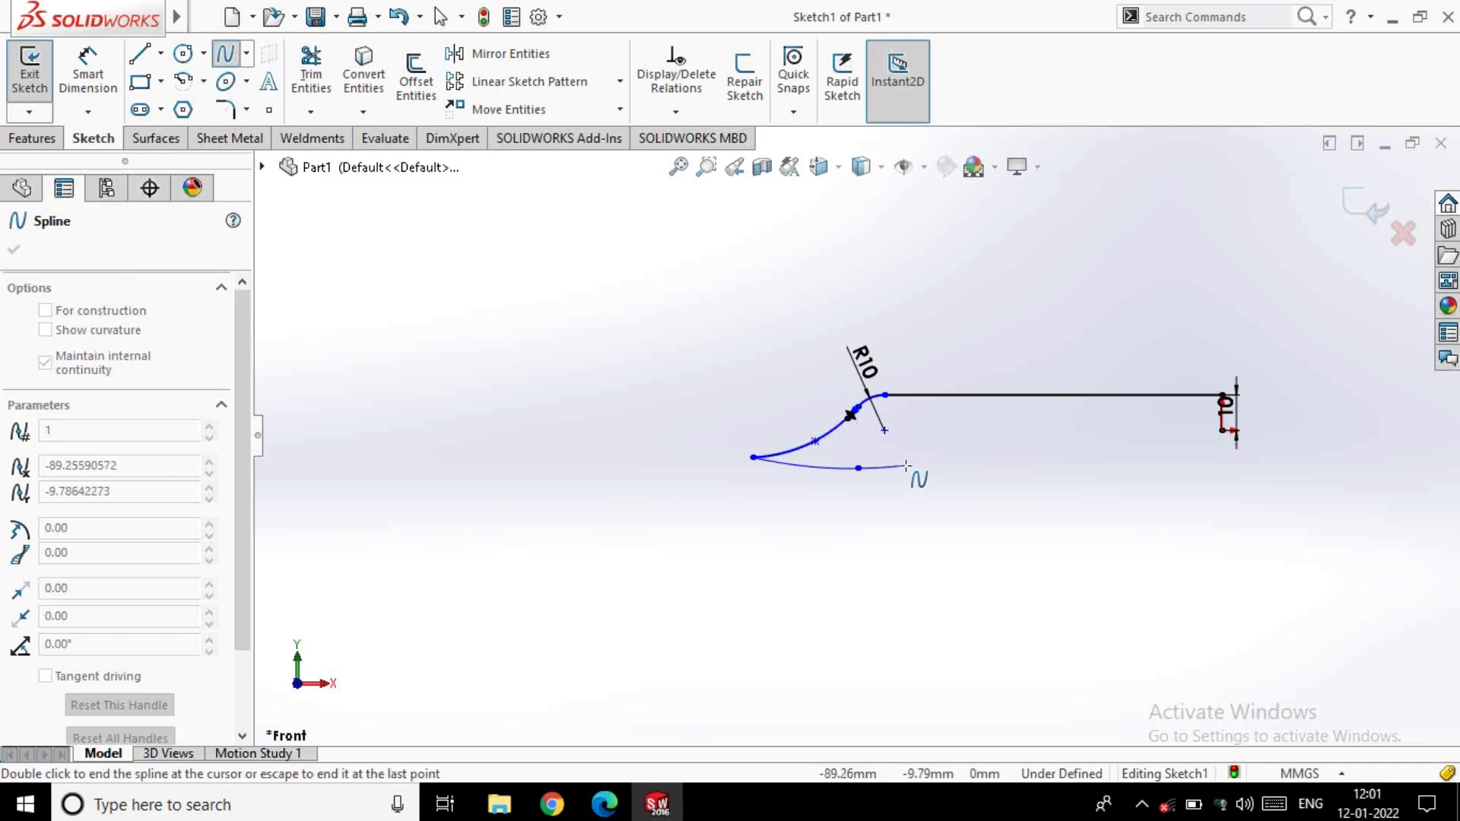
left_click(907, 465)
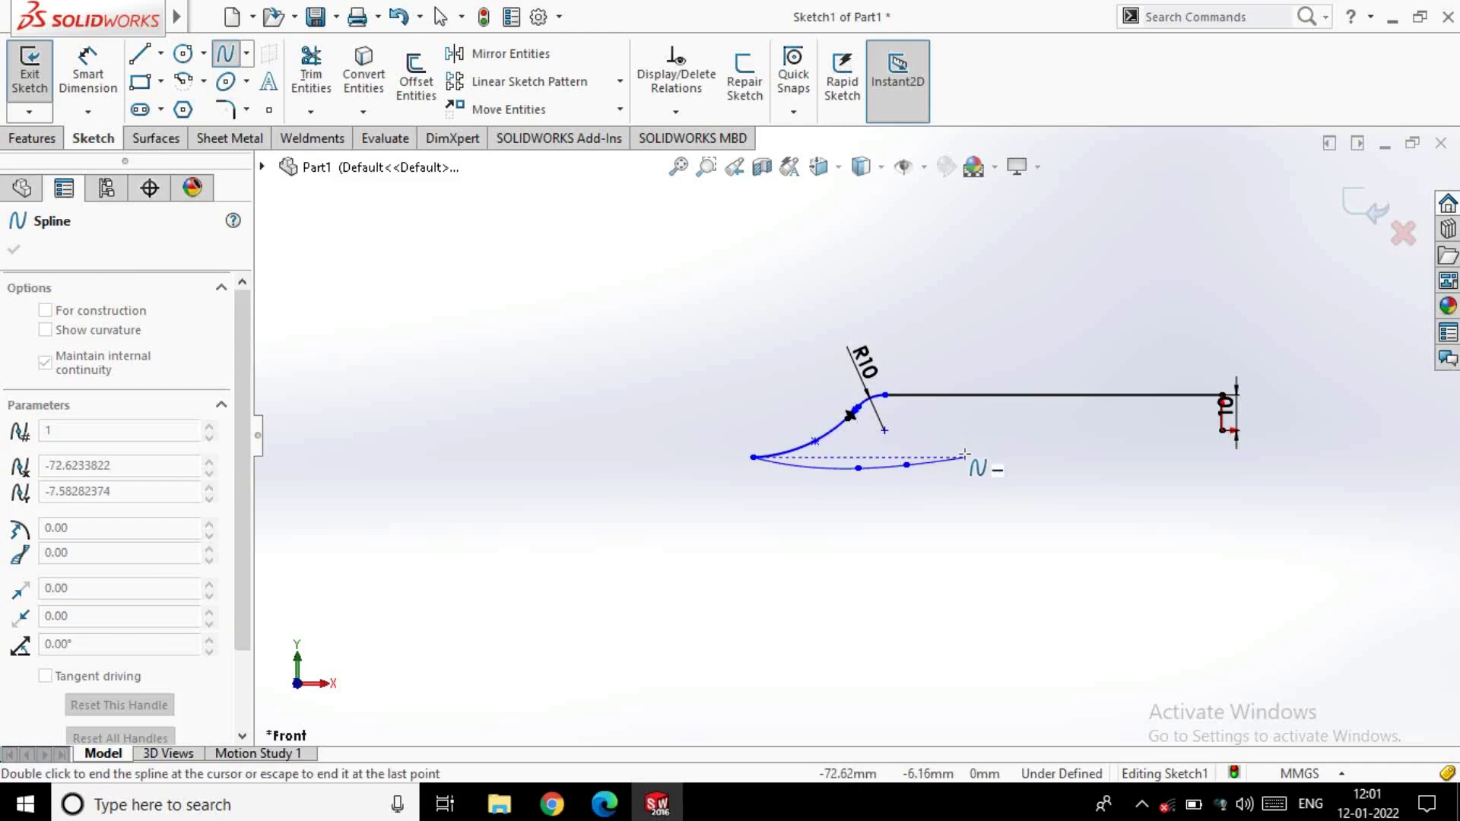
left_click(965, 456)
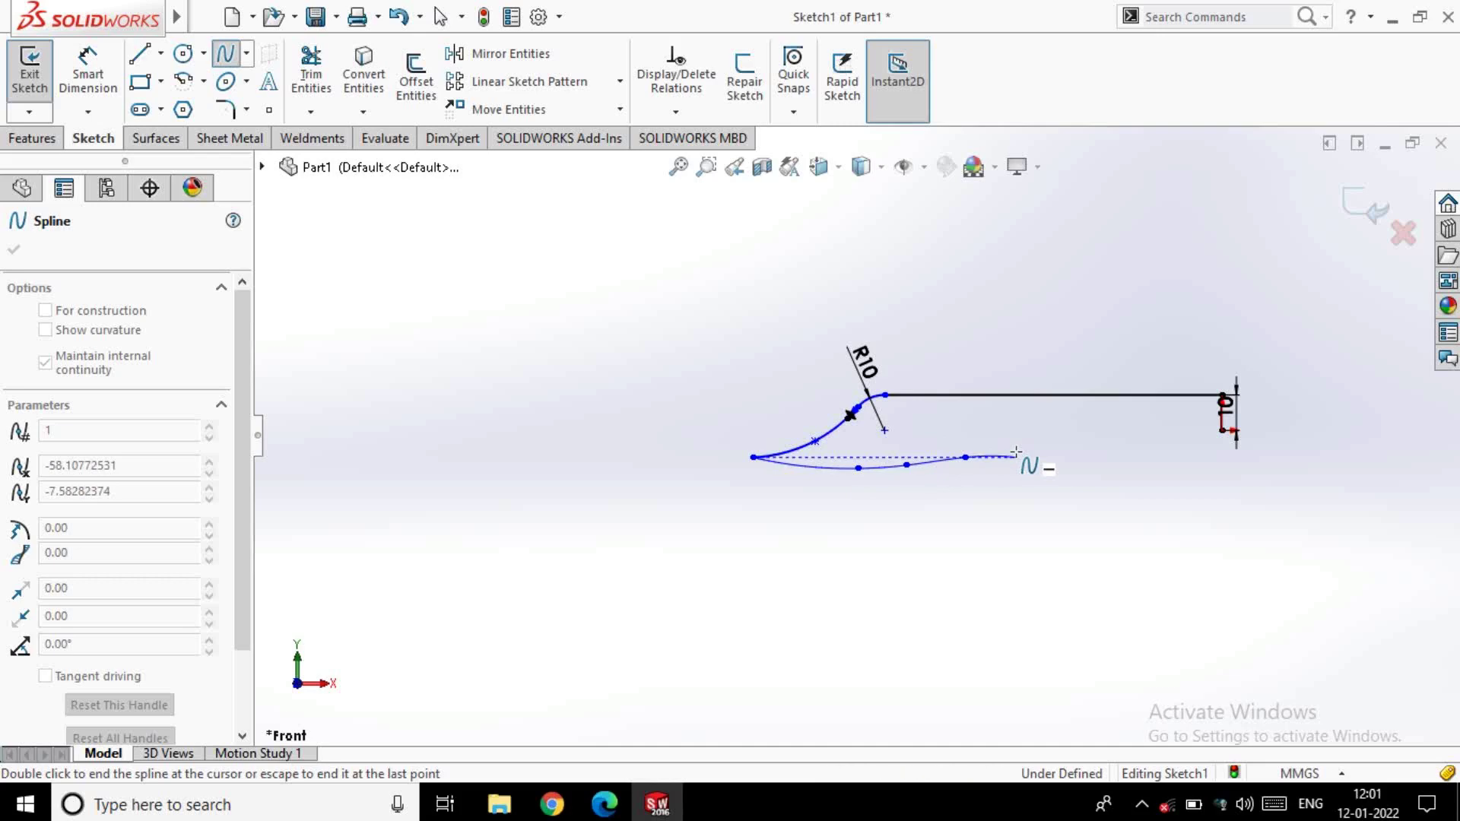
left_click(1017, 456)
left_click(1092, 465)
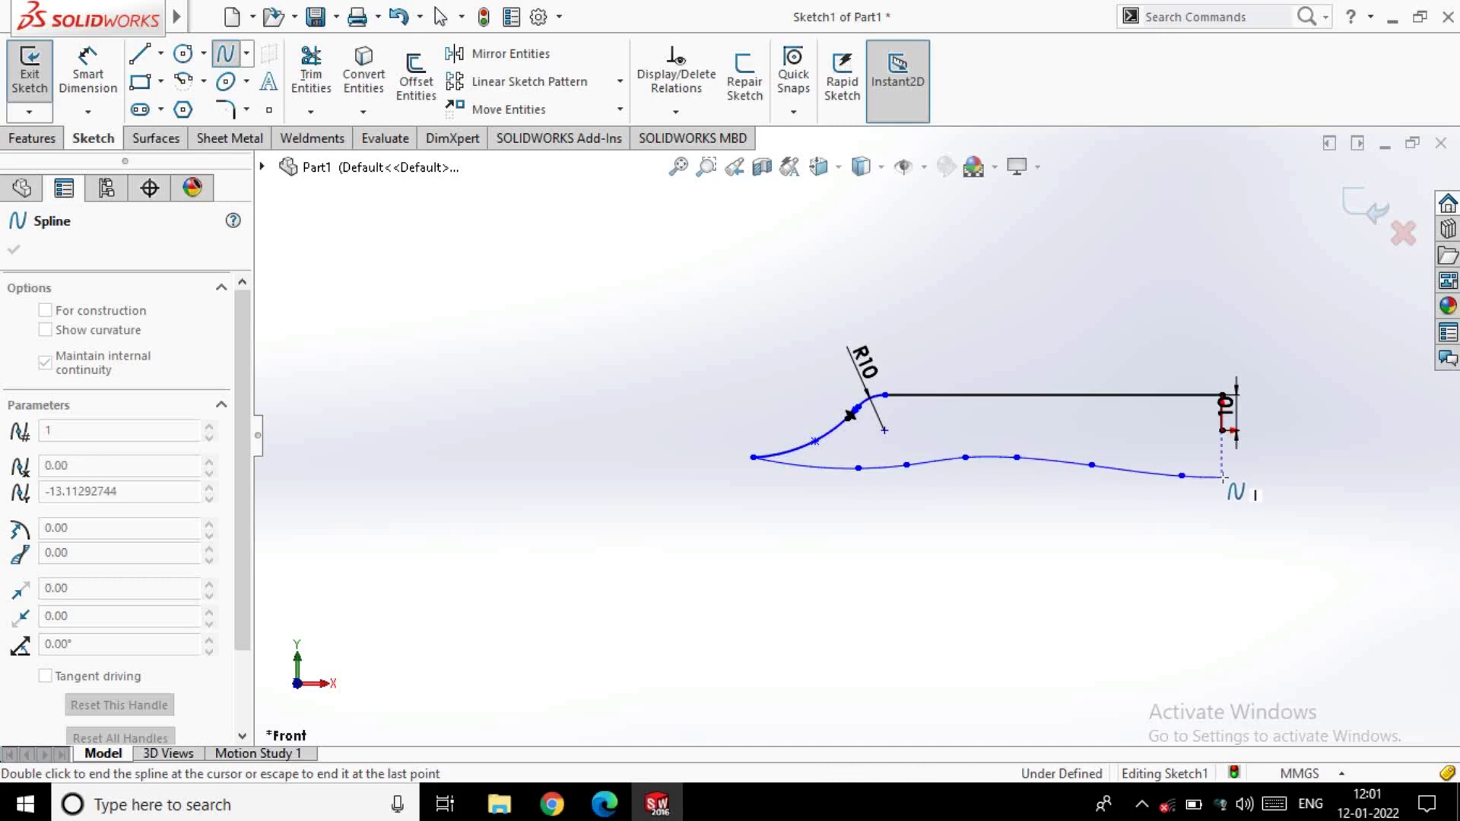
double_click(1223, 478)
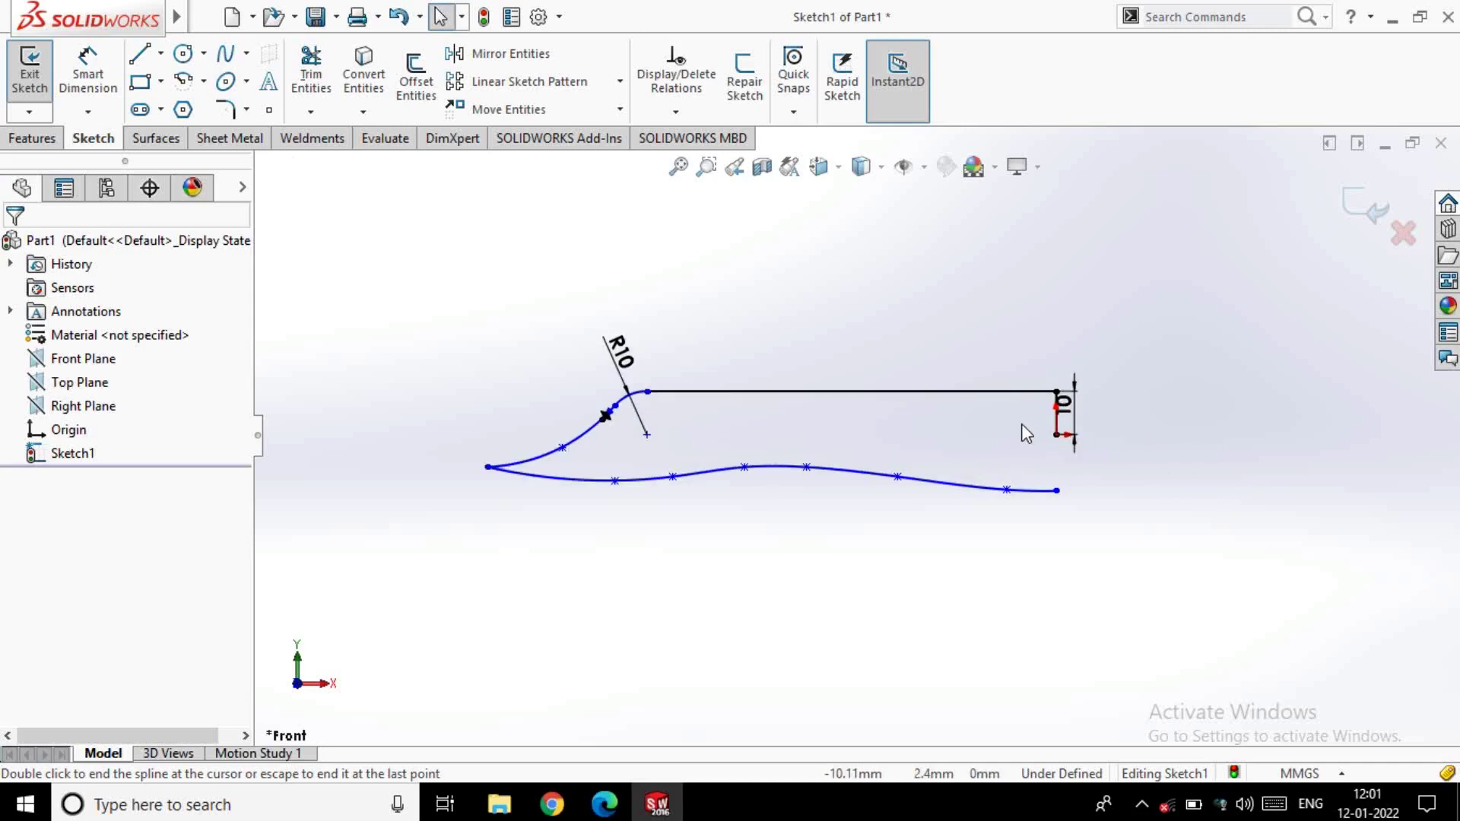
Add a short vertical line closing the profile's right end up to the 10 mm line
left_click(140, 53)
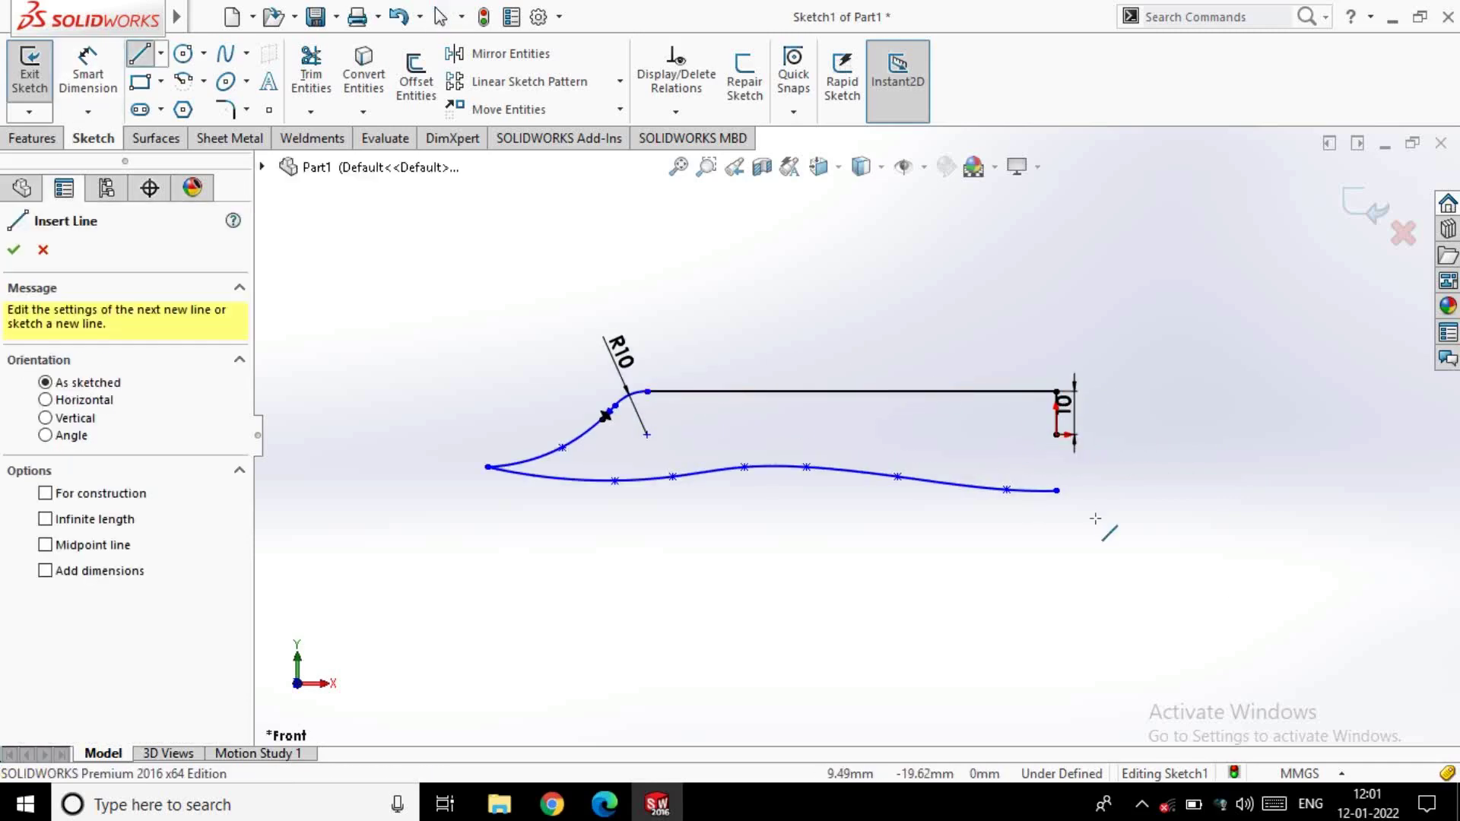
left_click(1057, 490)
left_click(1057, 435)
key("Escape")
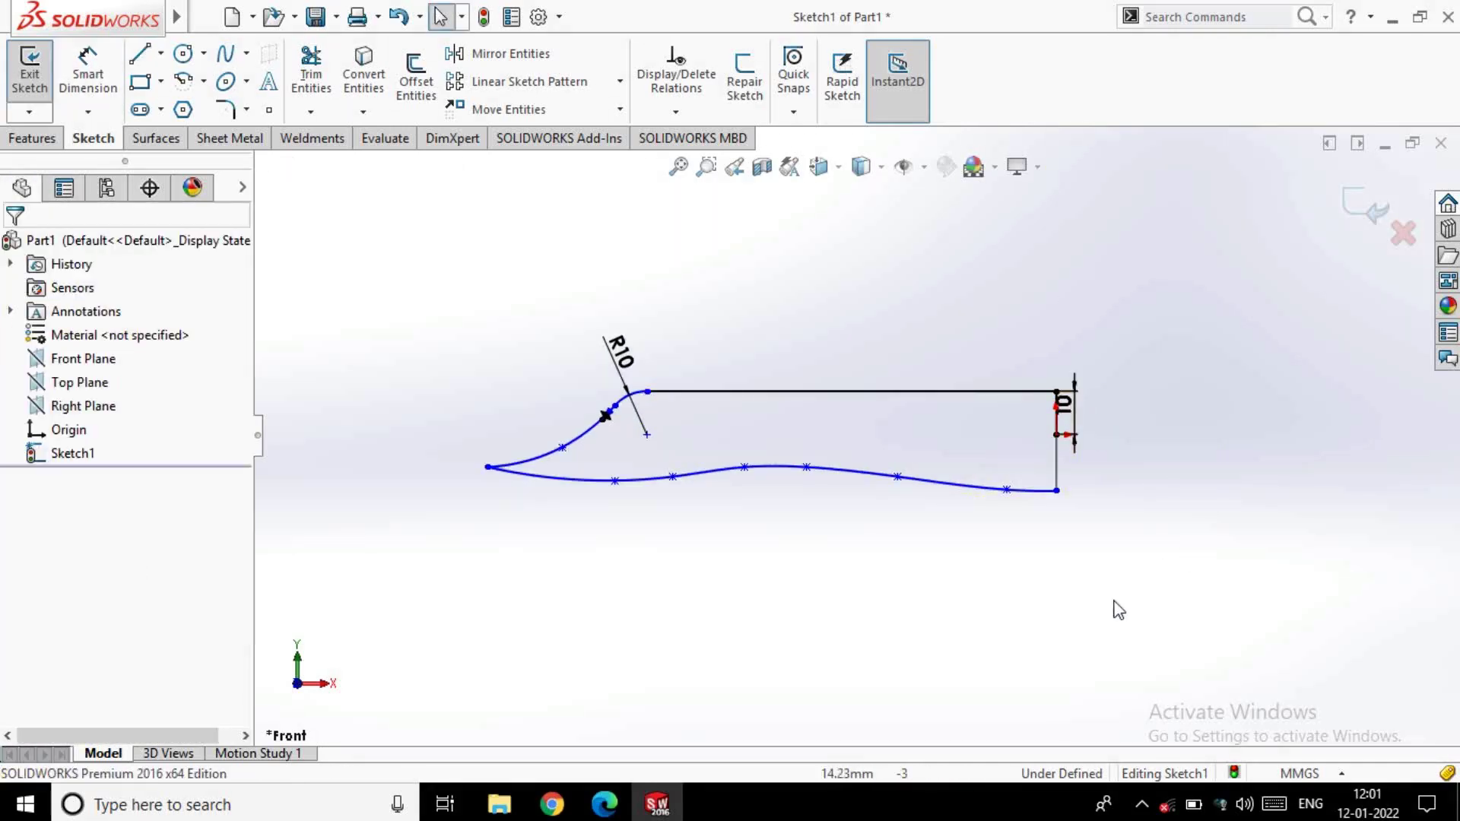
left_click(562, 448)
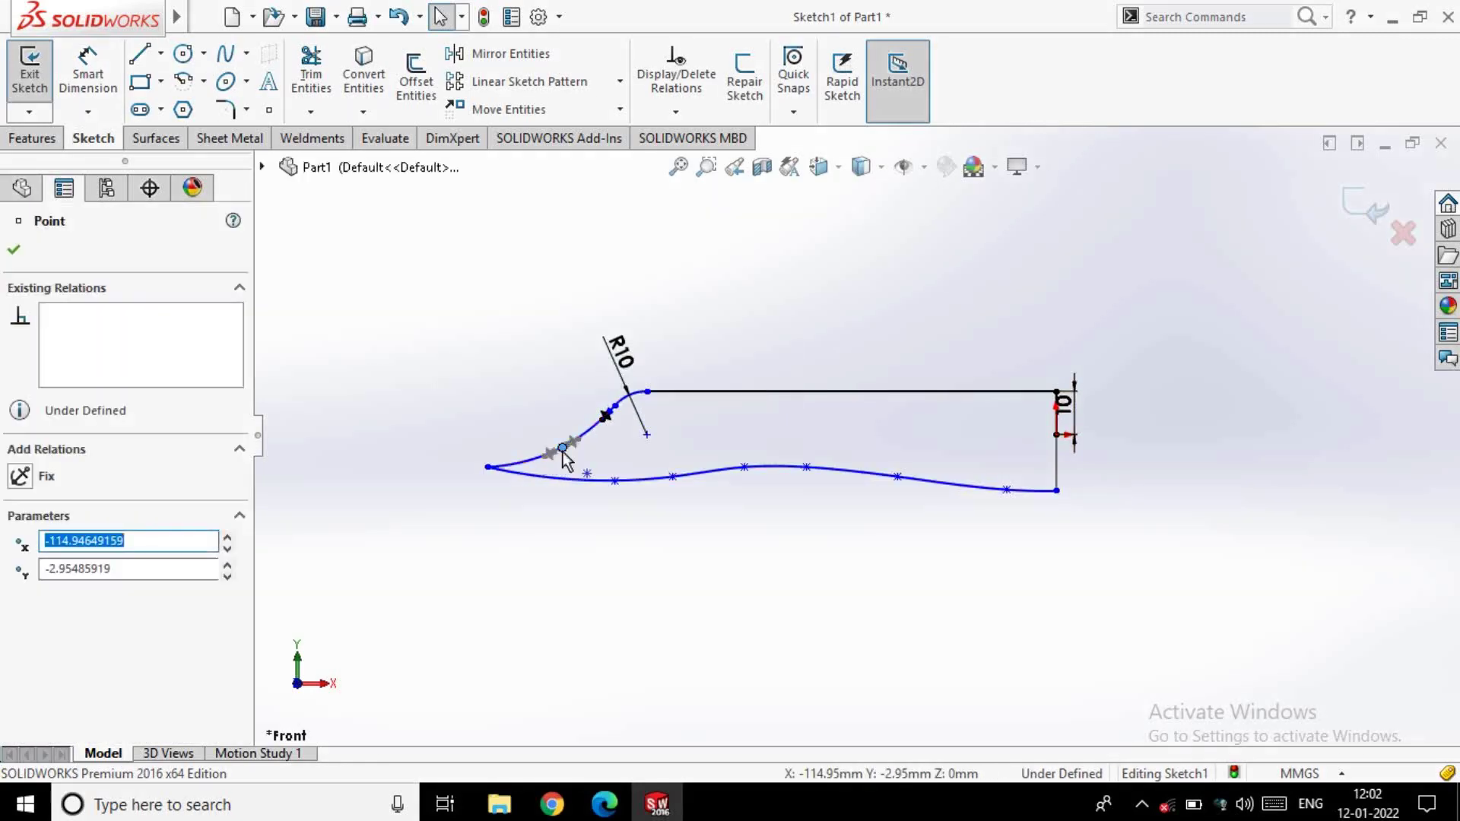
left_click(606, 435)
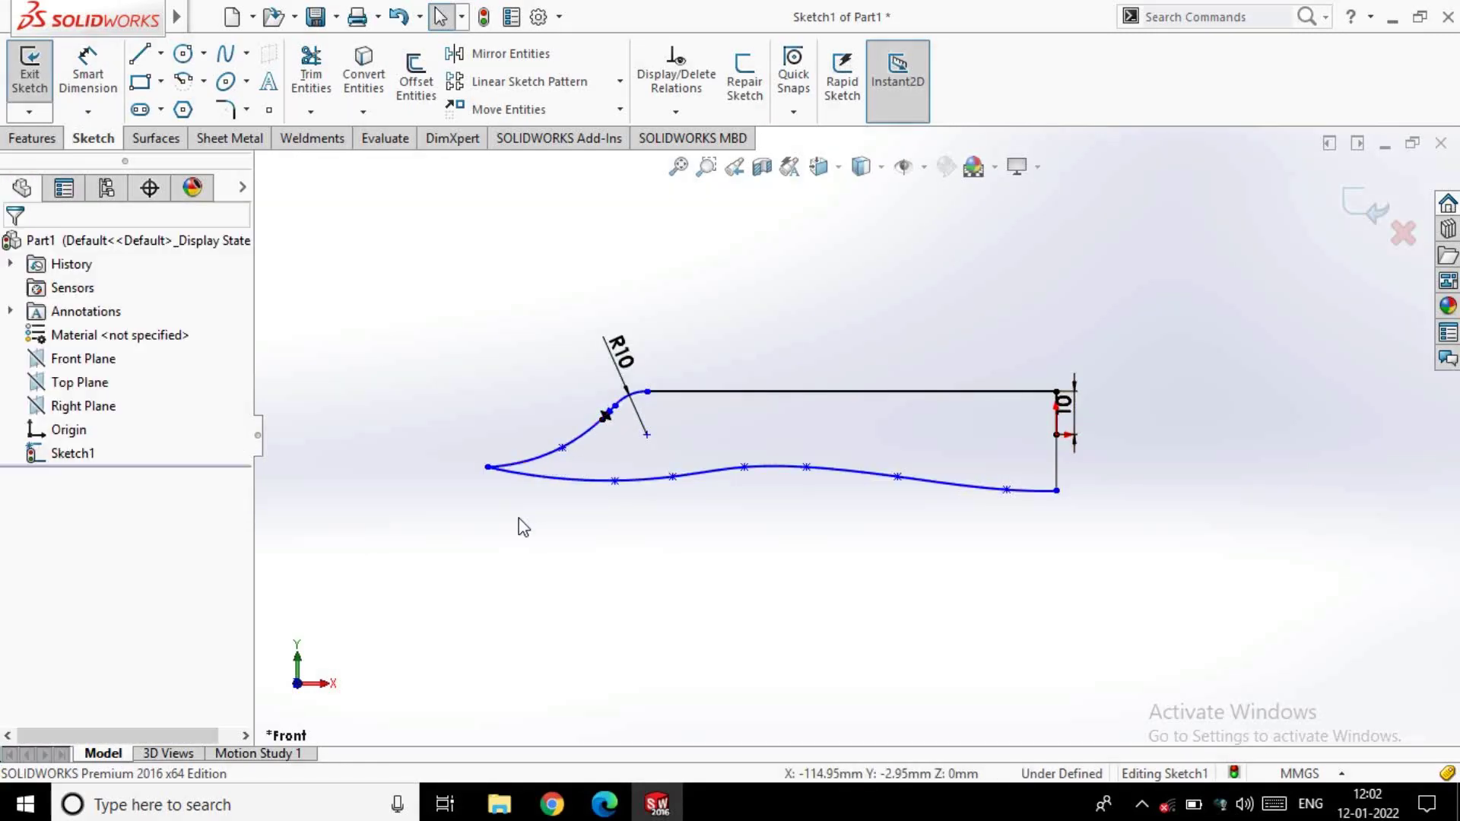
Exit the sketch and attempt a 3 mm mid-plane extrusion, which raises an open-contour warning
left_click(29, 74)
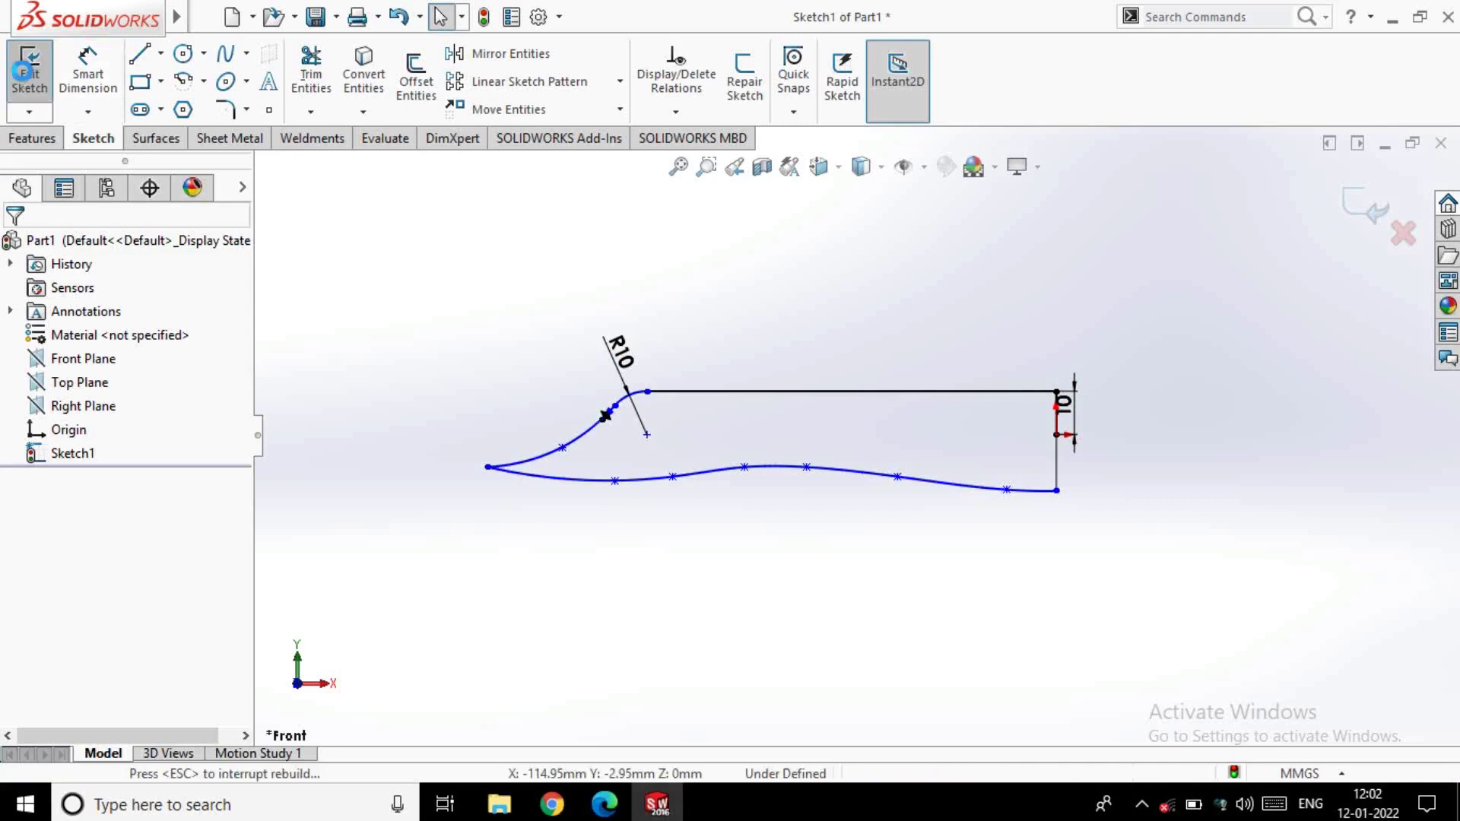
left_click(39, 81)
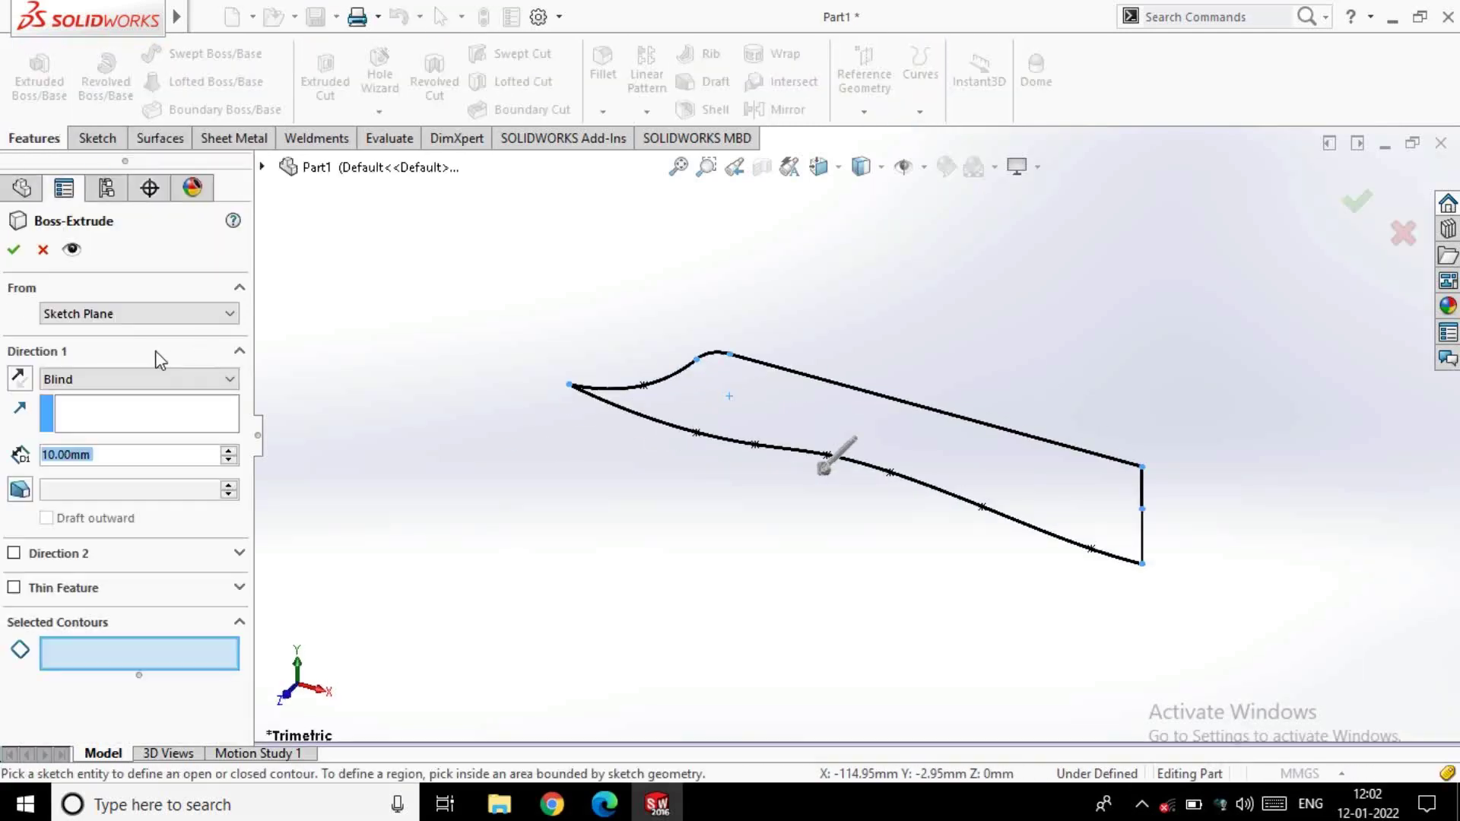
left_click(139, 377)
left_click(115, 468)
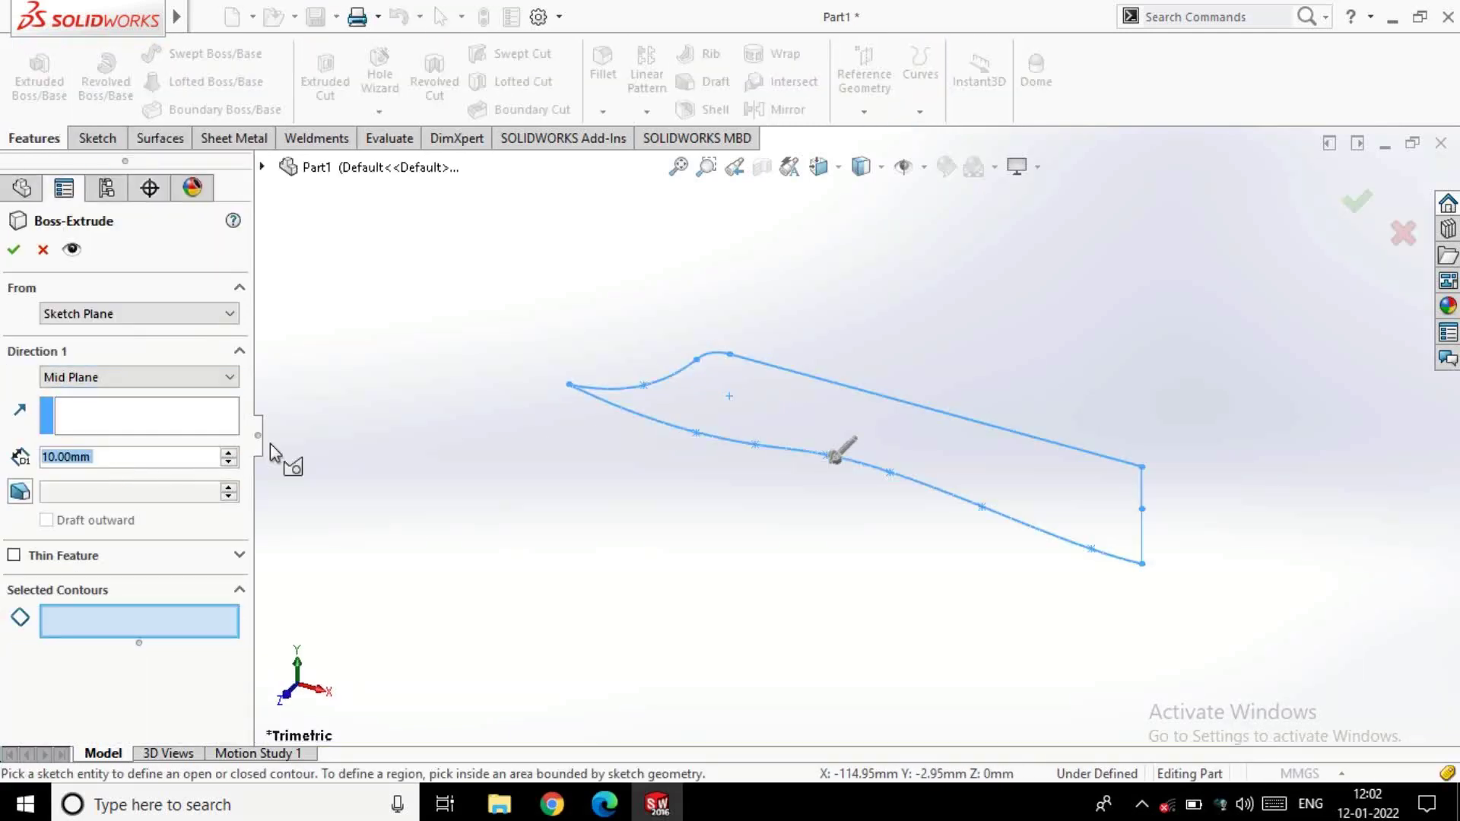
type("3")
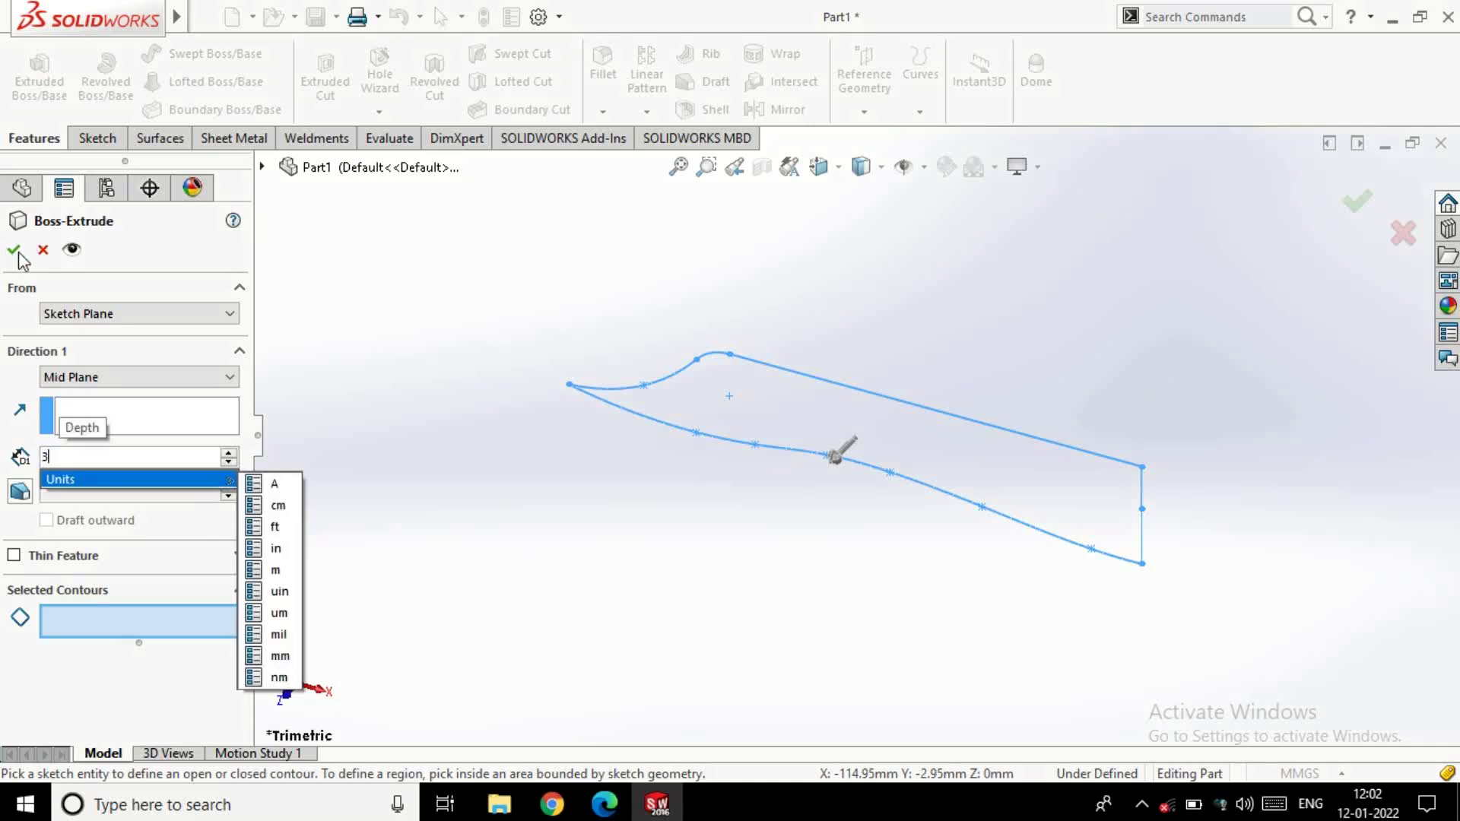
left_click(16, 252)
left_click(860, 452)
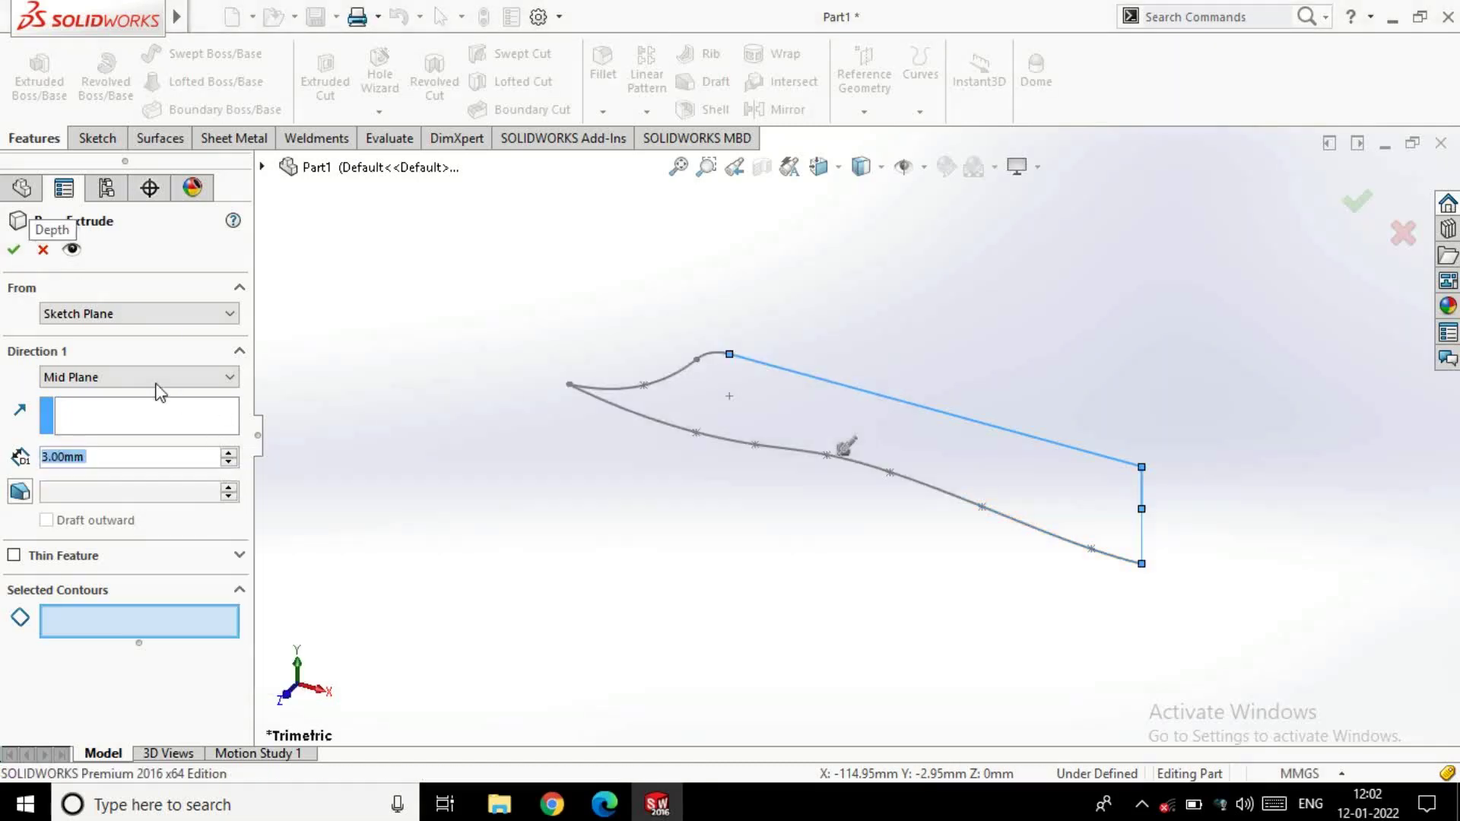
Pick the blade outline as the contour and extrude it 3 mm mid-plane into Boss-Extrude1
left_click(706, 445)
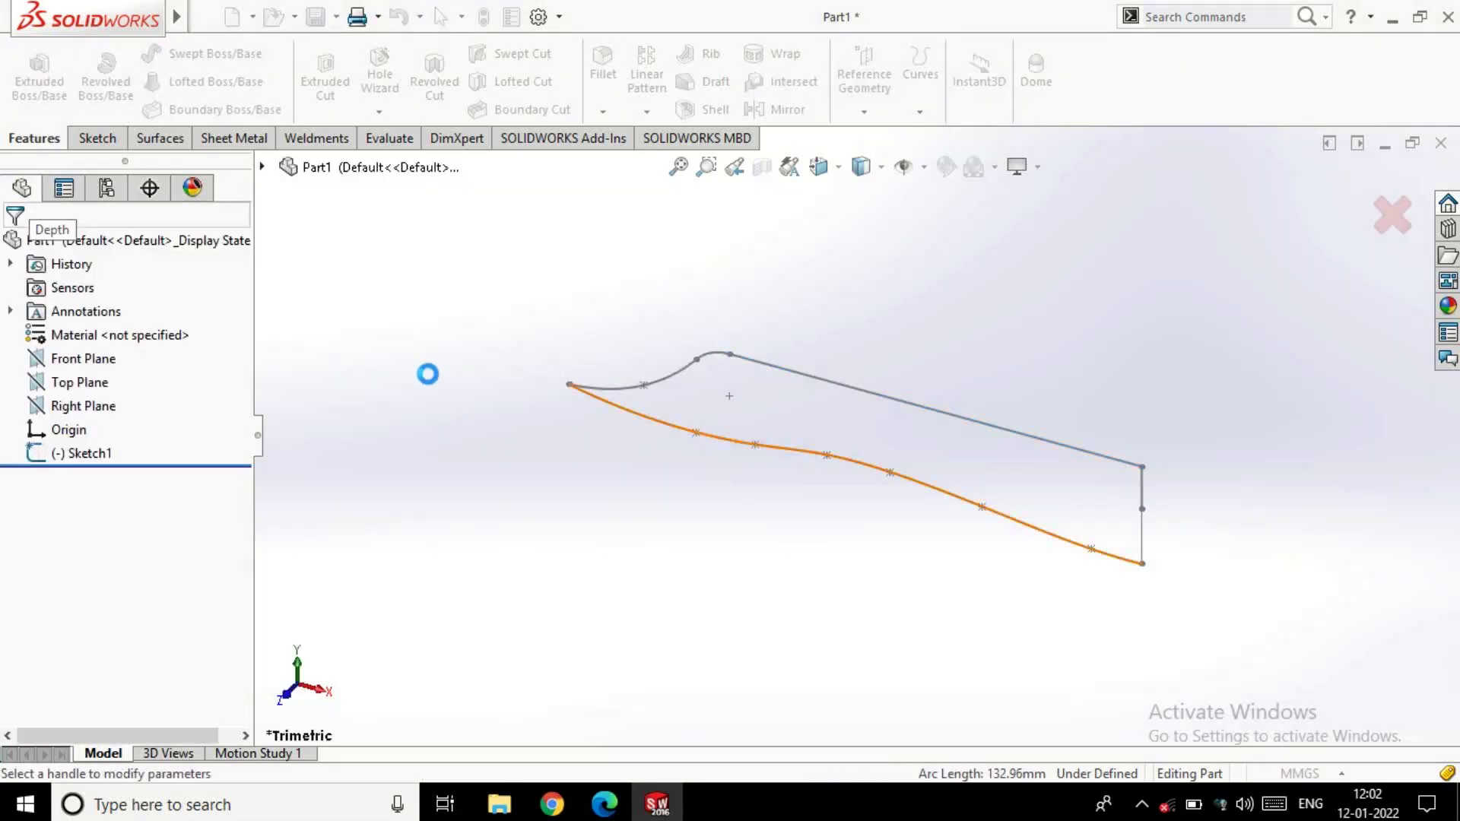
left_click(159, 380)
left_click(123, 468)
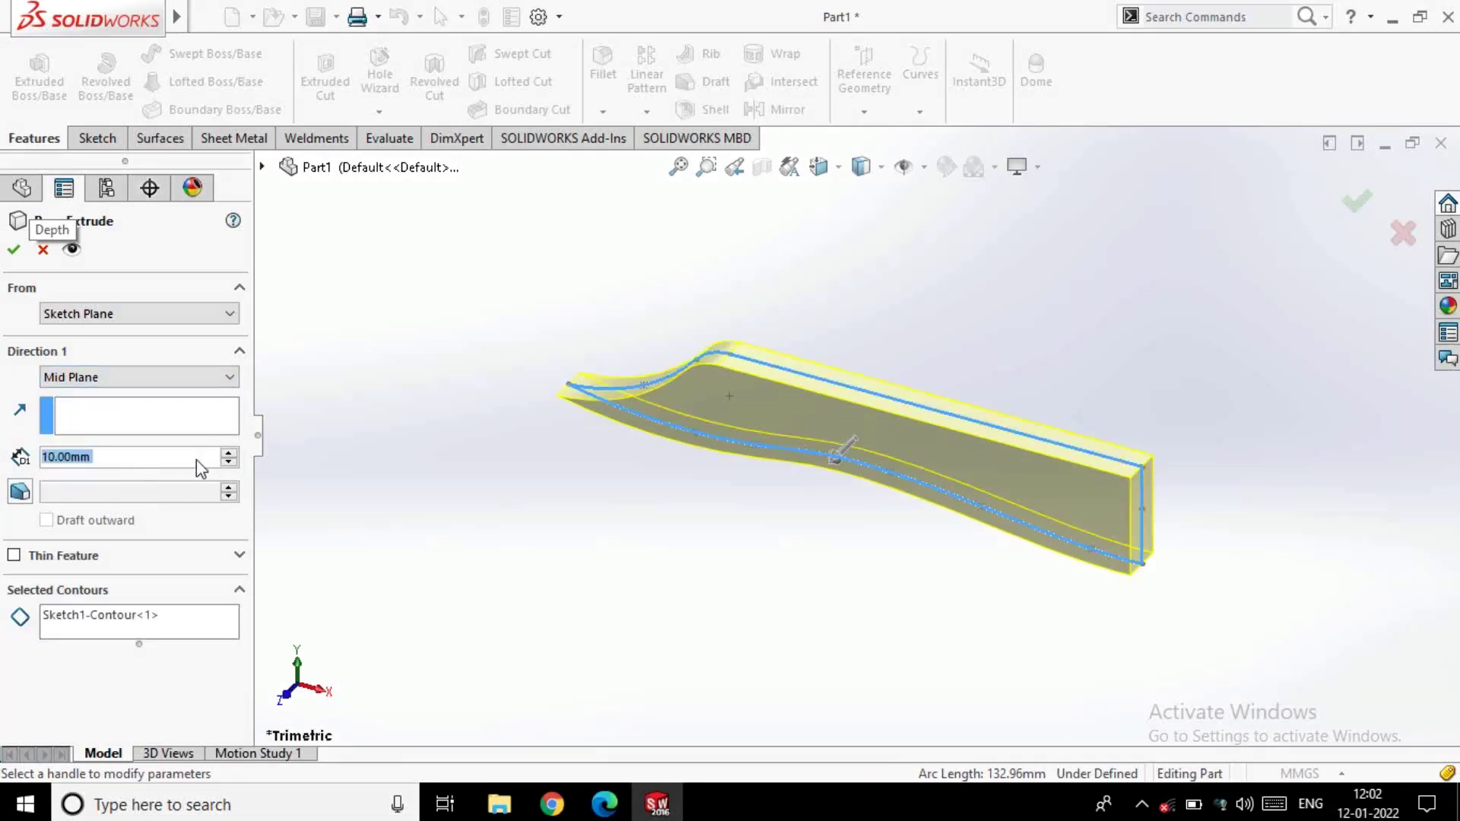
type("3")
key("Return")
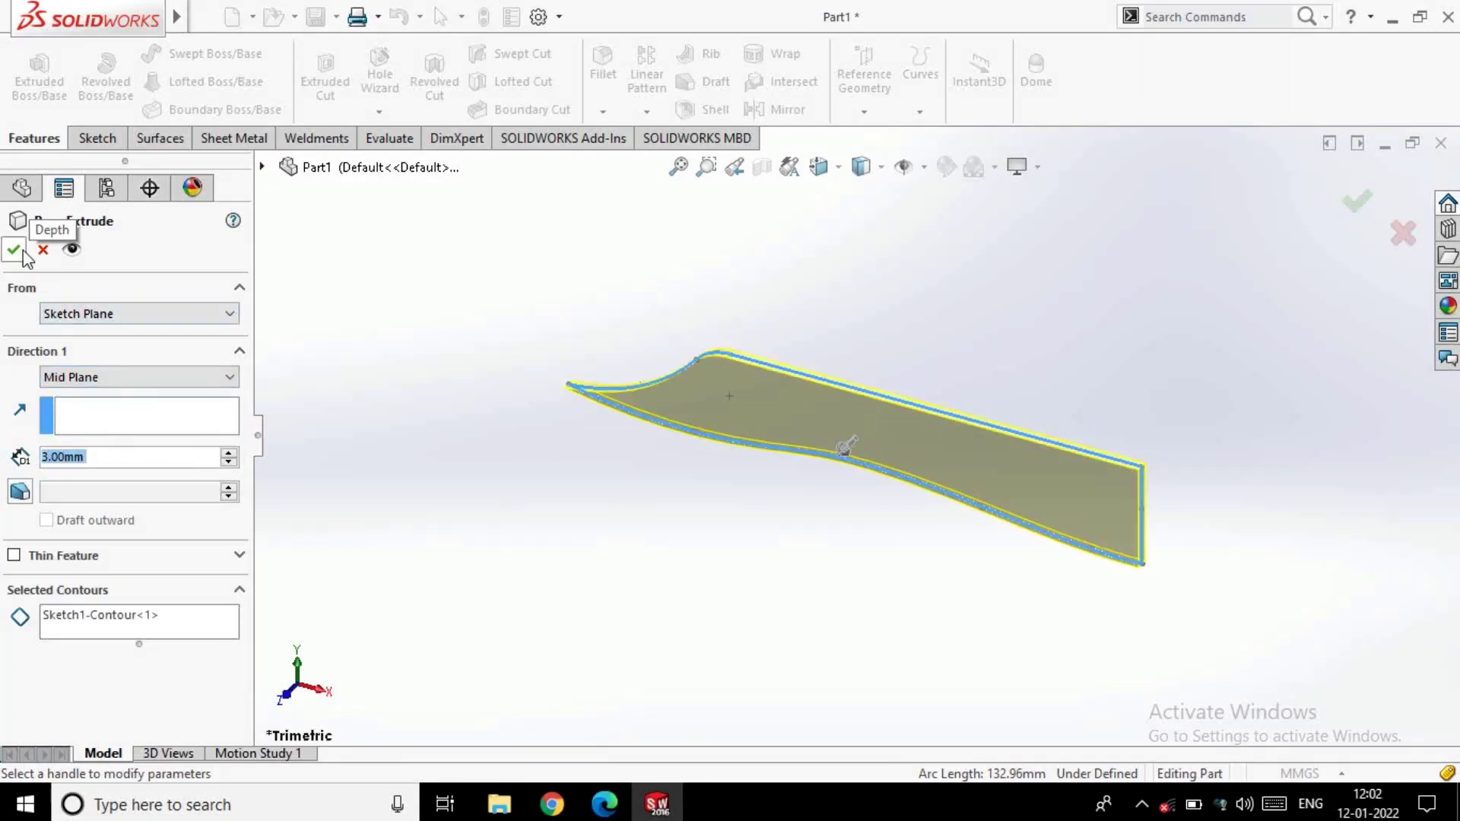
left_click(22, 254)
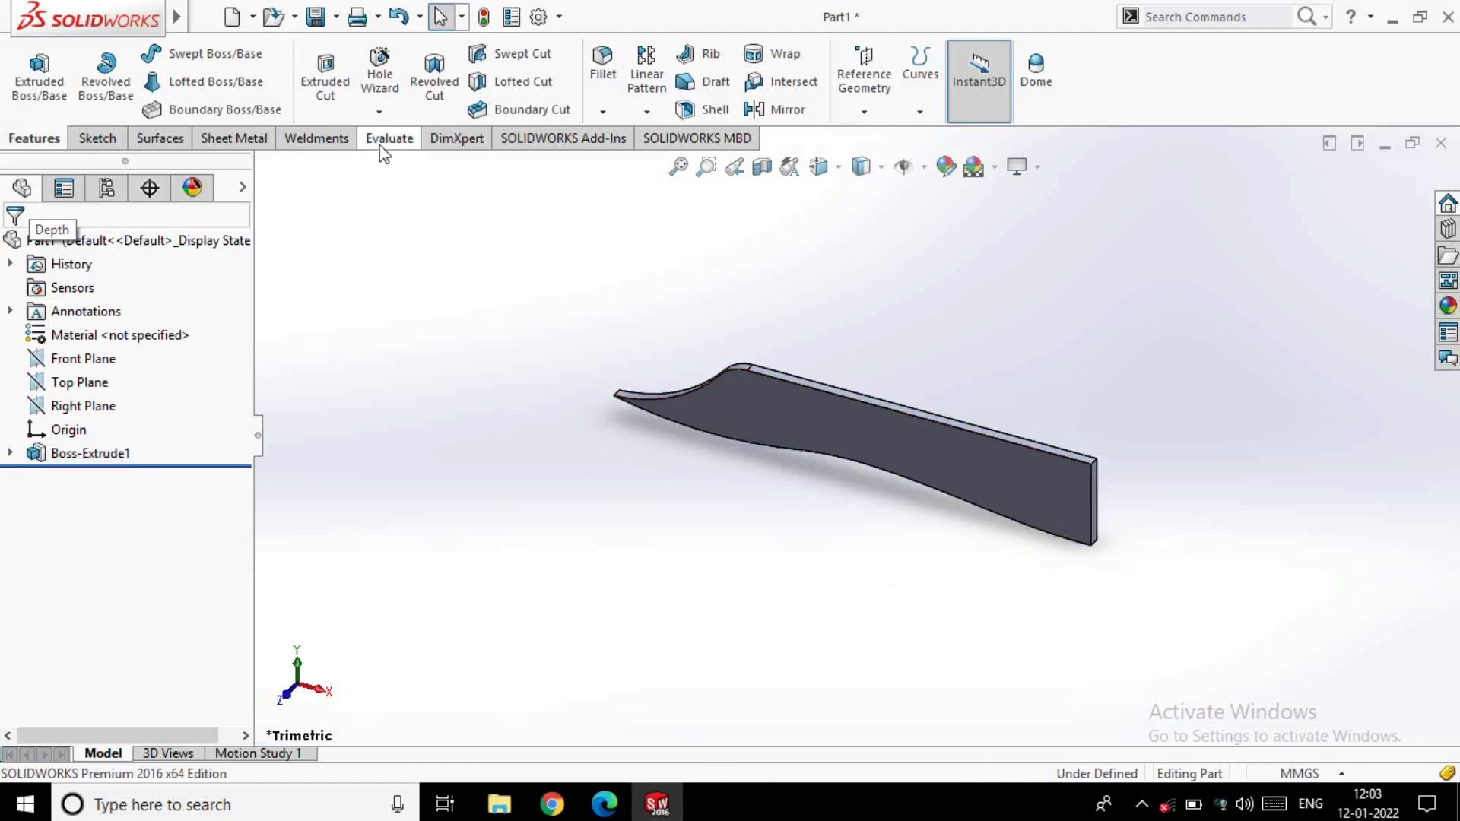
Start a chamfer using two distances, 1.5 mm and 7 mm
left_click(604, 111)
left_click(625, 159)
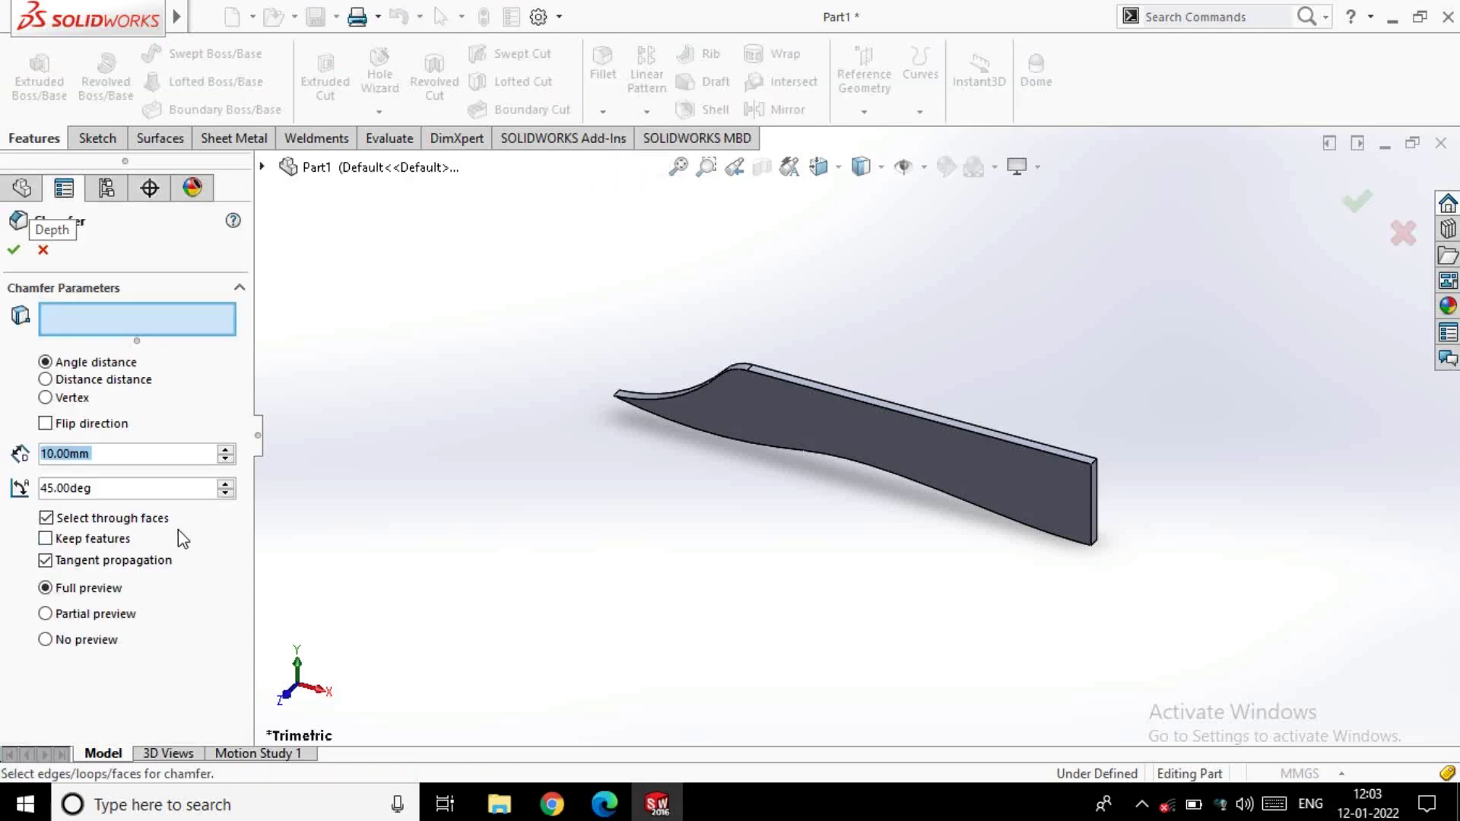
left_click(45, 379)
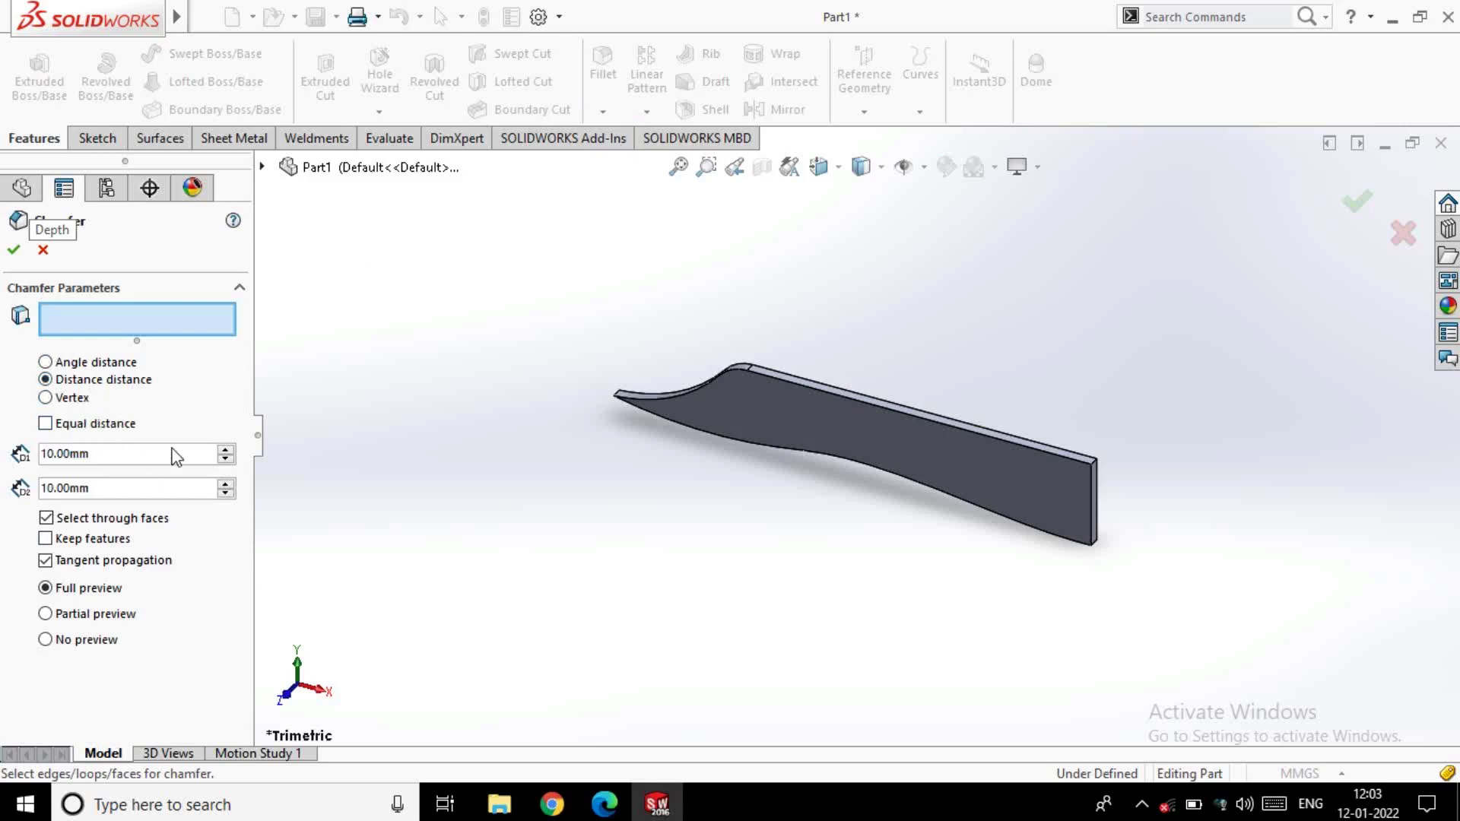
left_click(101, 453)
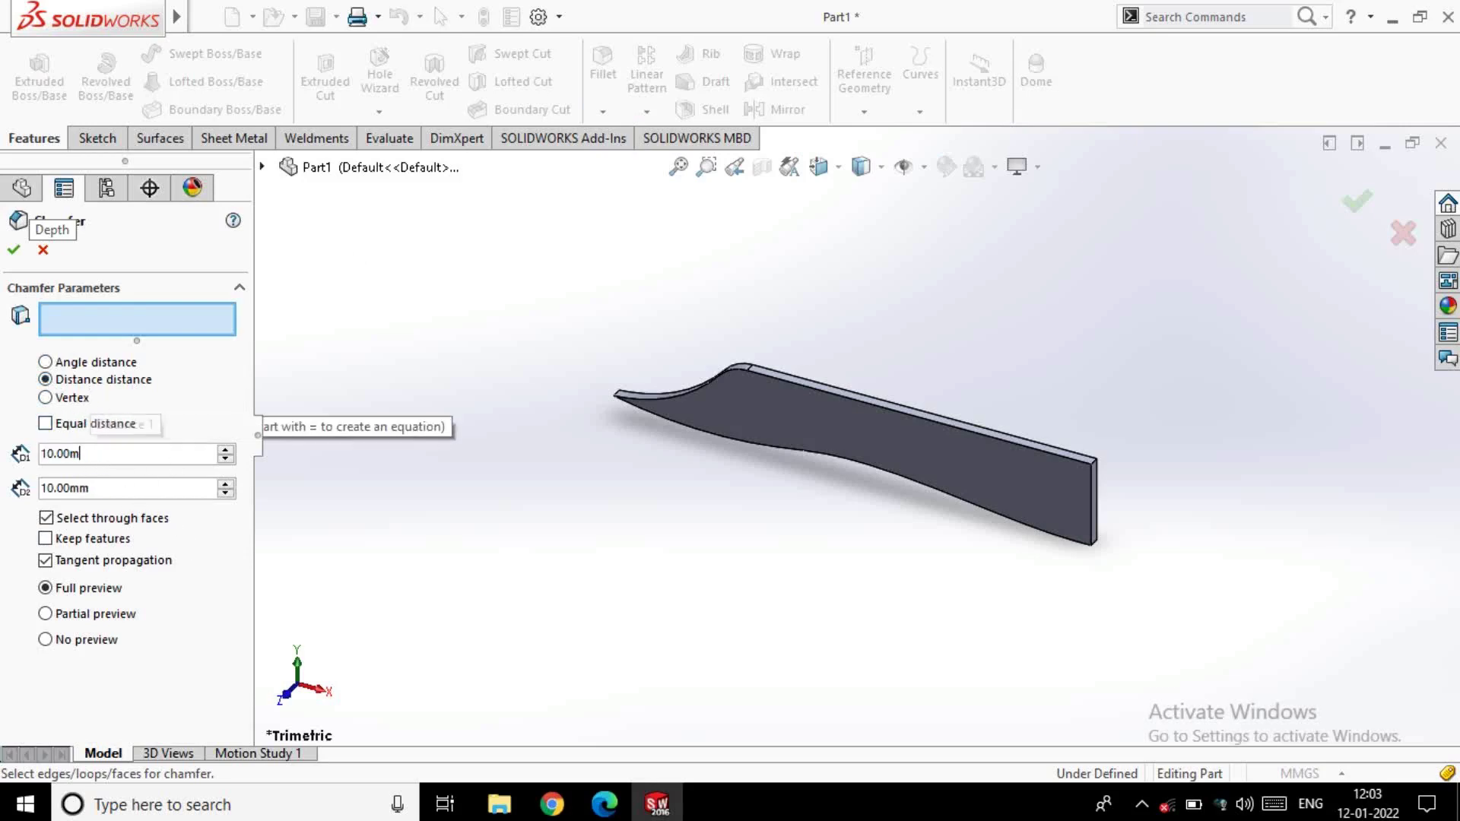
key("BackSpace")
key("BackSpace")
key("BackSpace")
key("BackSpace")
type(".50mm")
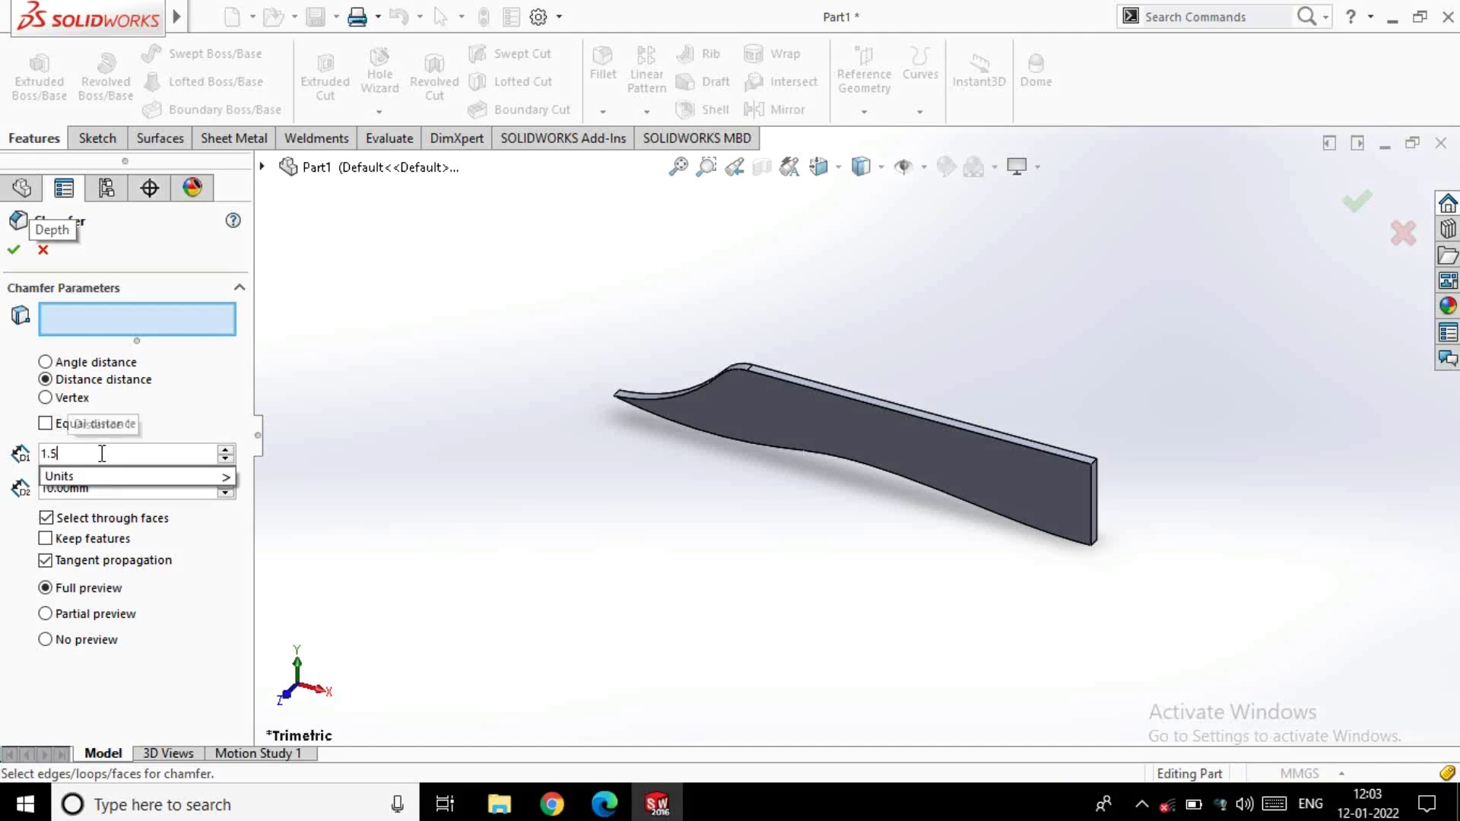
mouse_move(60, 476)
left_click(301, 479)
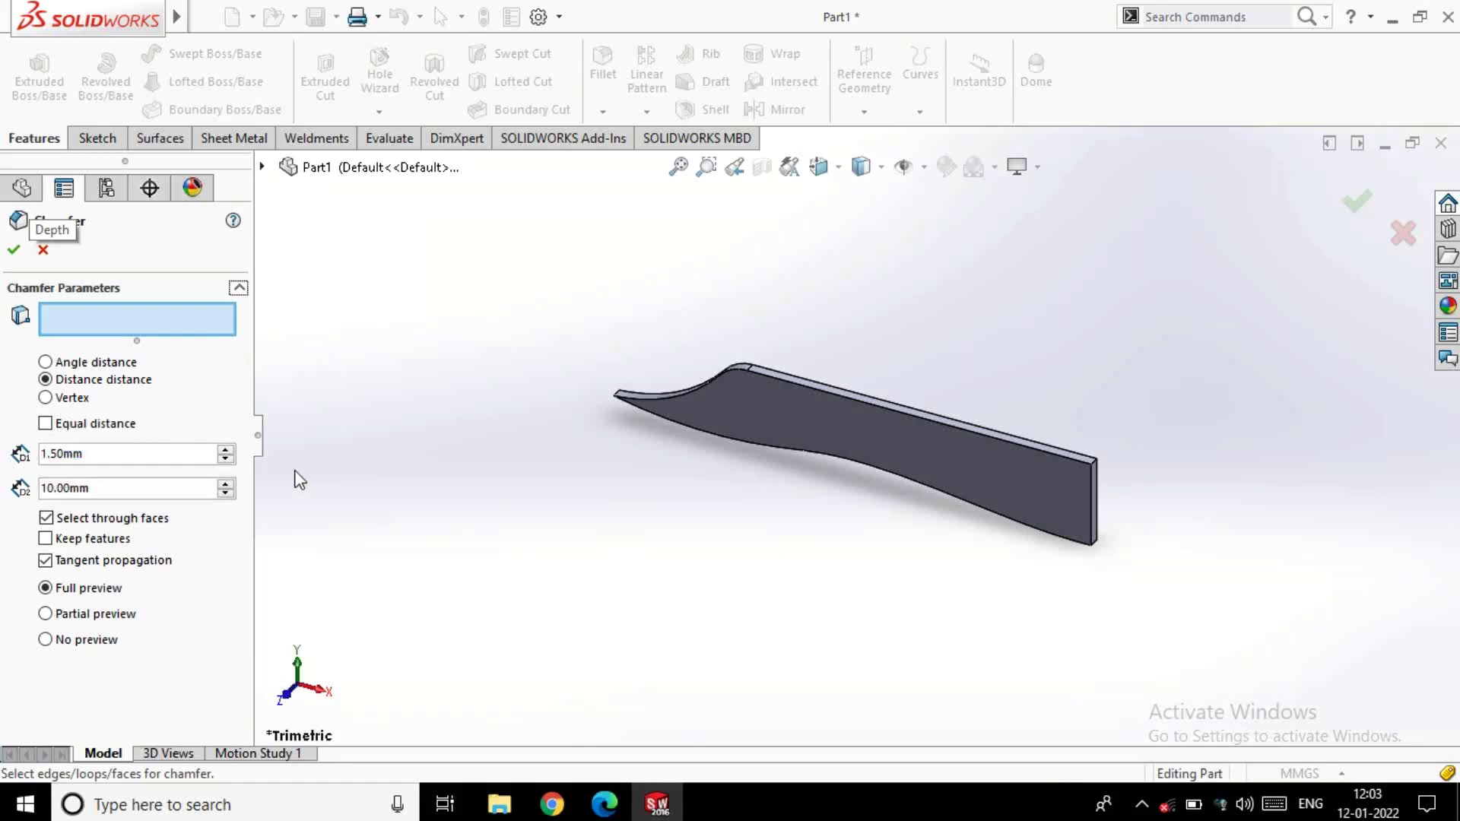
double_click(113, 492)
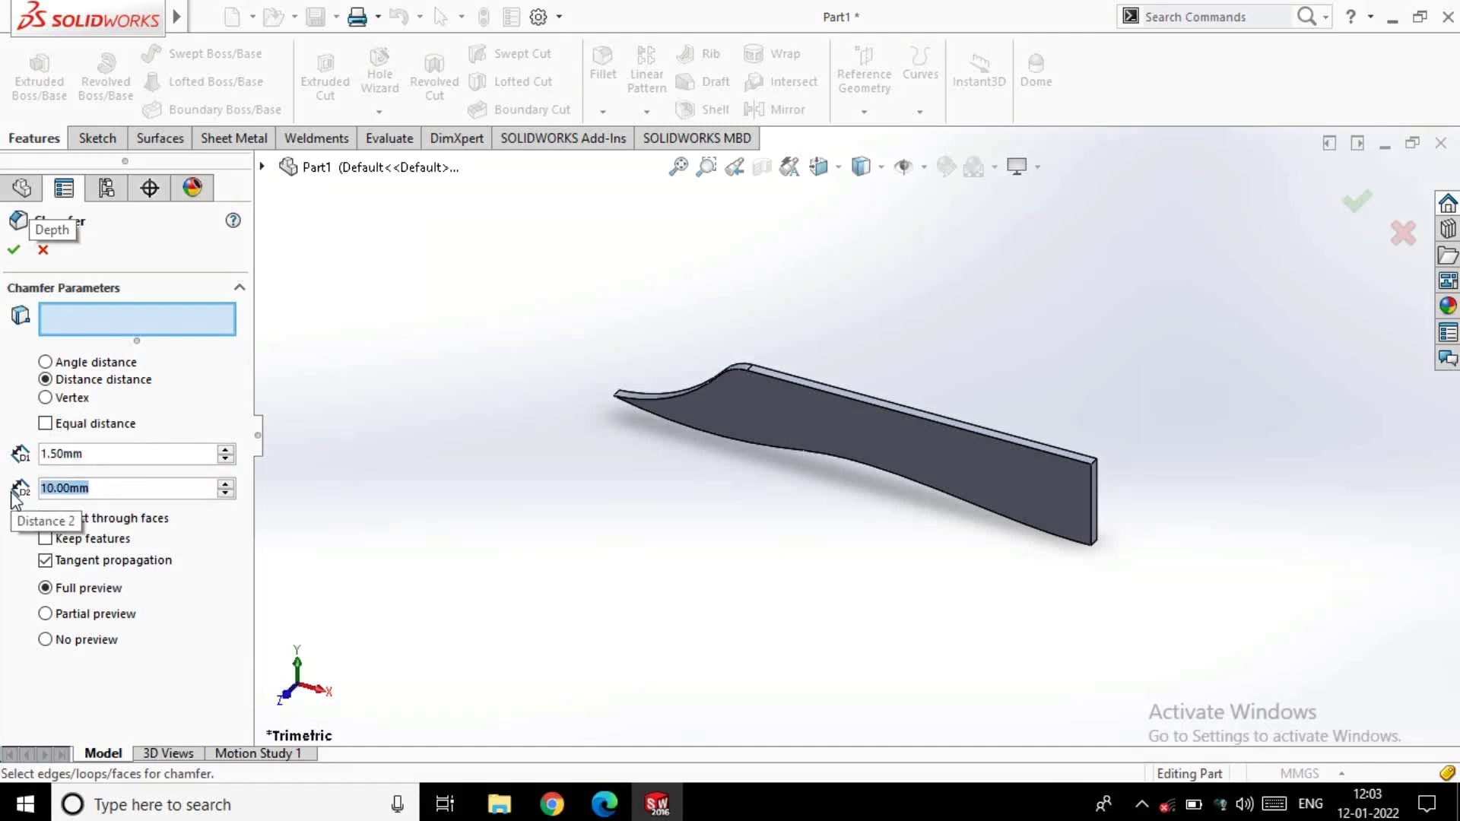
type("7")
key("Return")
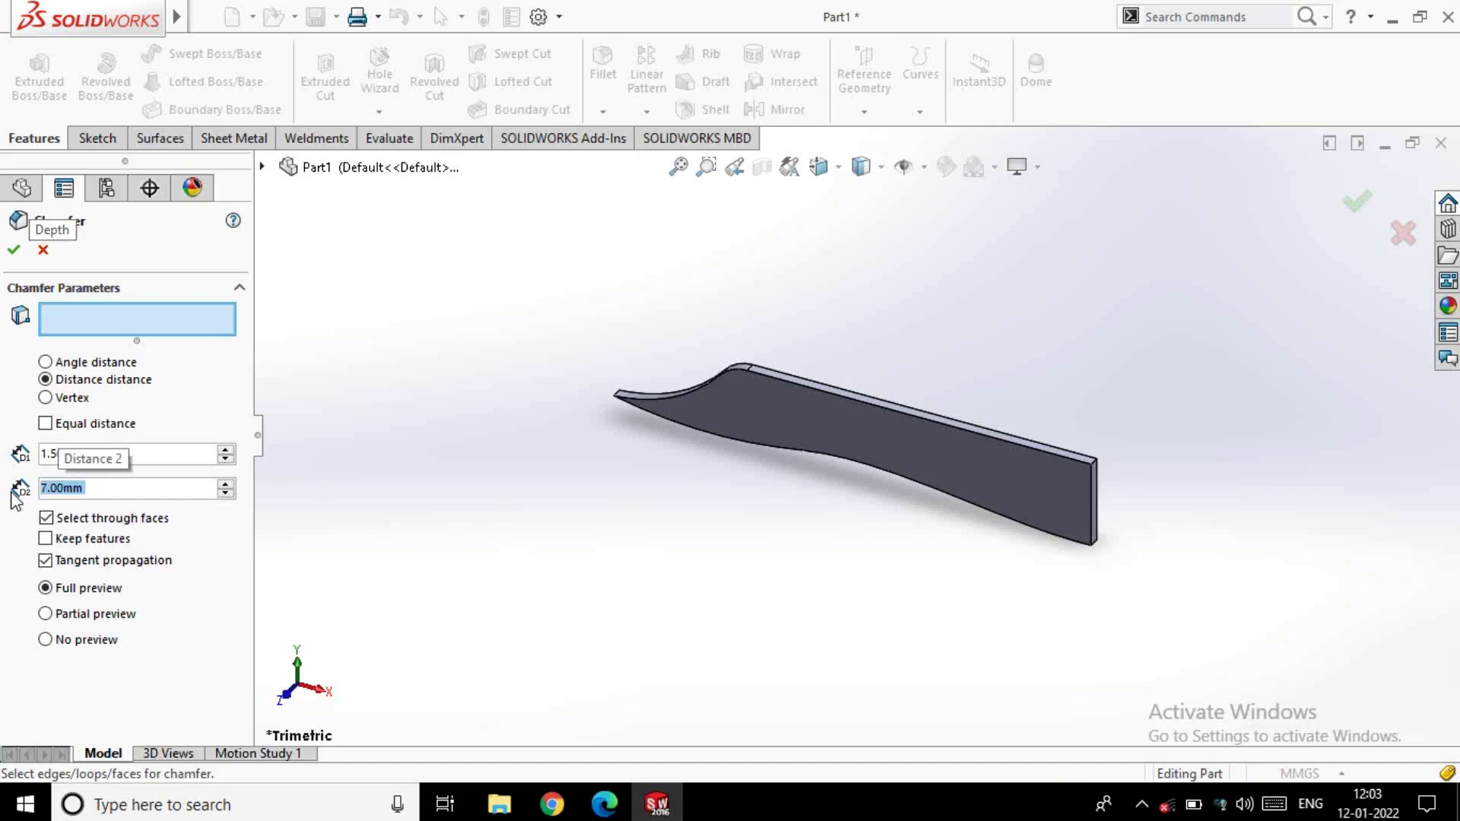
Select the blade's wavy lower edge and apply the 1.5 × 7 mm chamfer
left_click(15, 251)
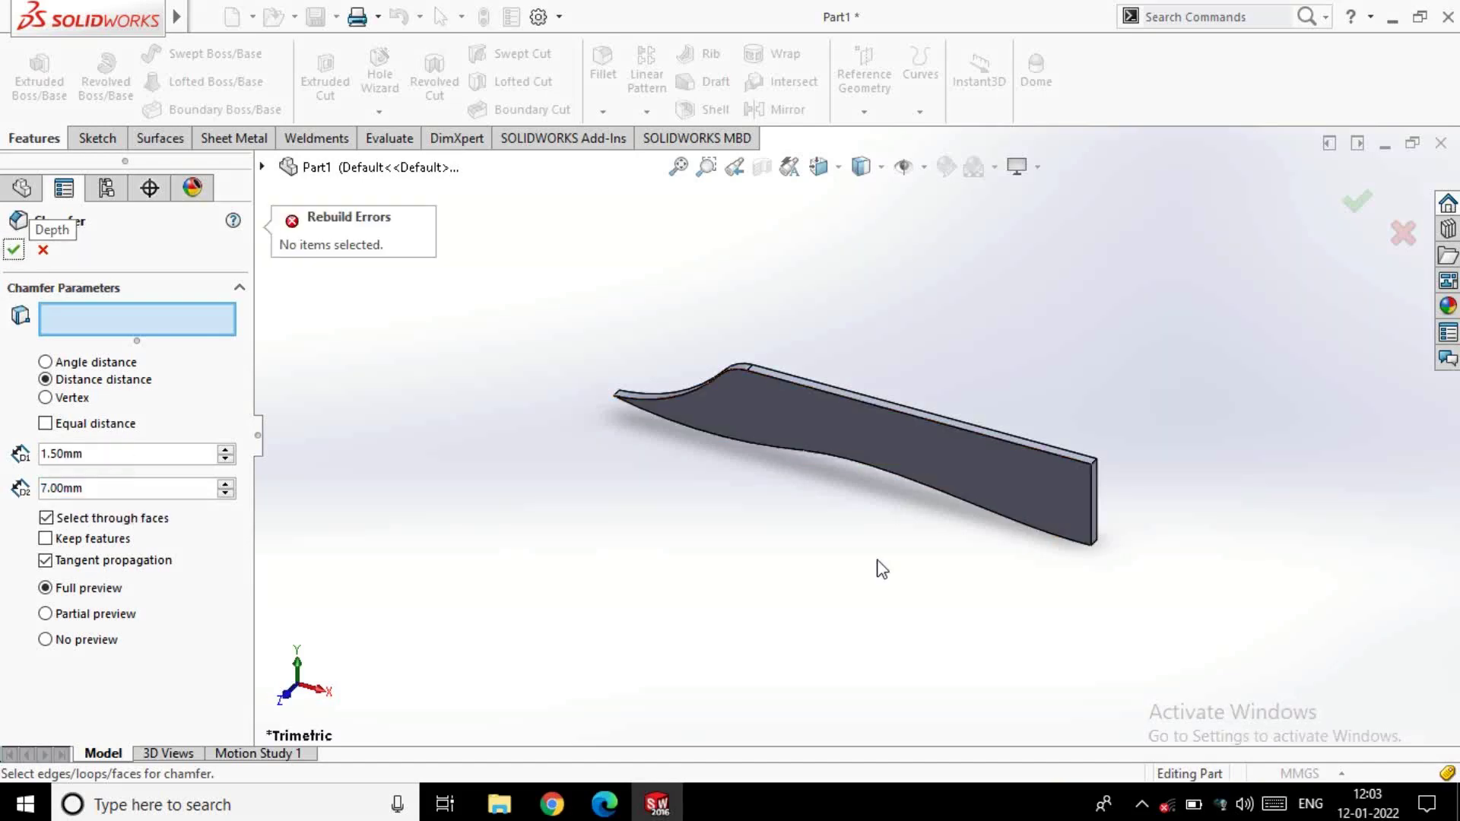
mouse_move(900, 437)
middle_mouse_down()
mouse_move(919, 528)
mouse_move(924, 491)
mouse_move(886, 459)
mouse_move(914, 426)
middle_mouse_up()
left_click(901, 432)
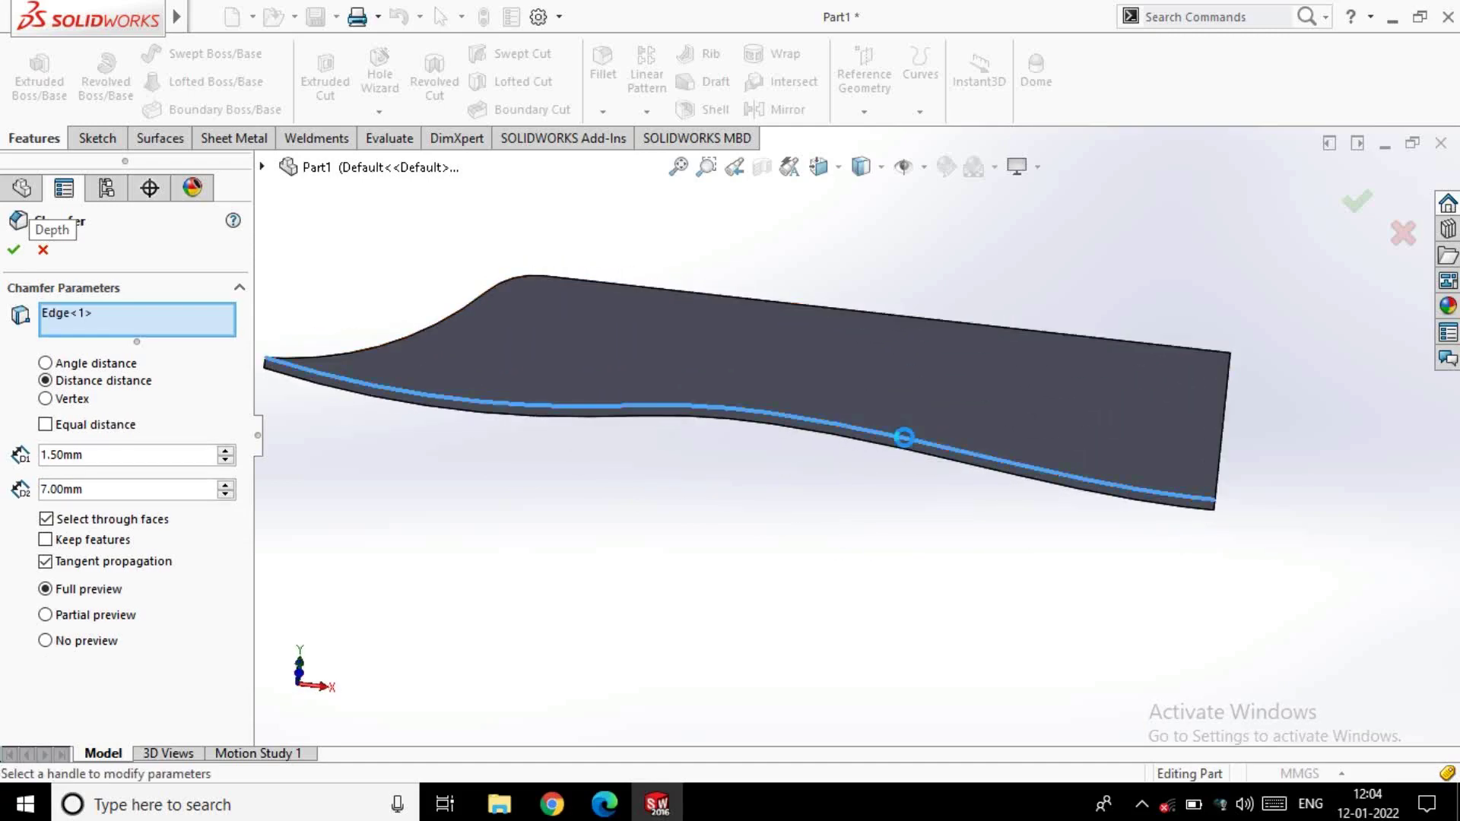
left_click(13, 251)
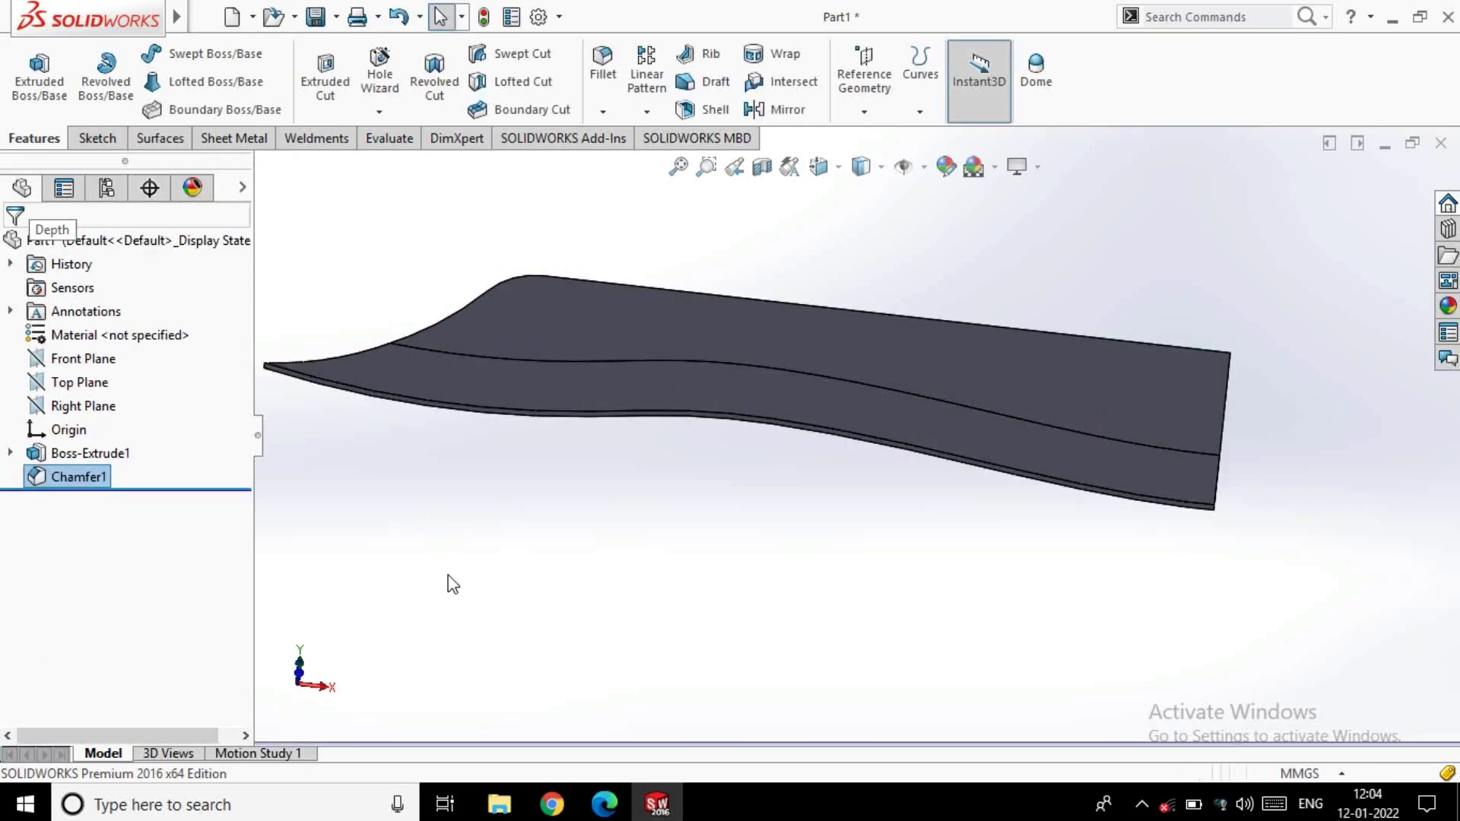
mouse_move(450, 580)
middle_mouse_down()
mouse_move(499, 554)
mouse_move(439, 468)
middle_mouse_up()
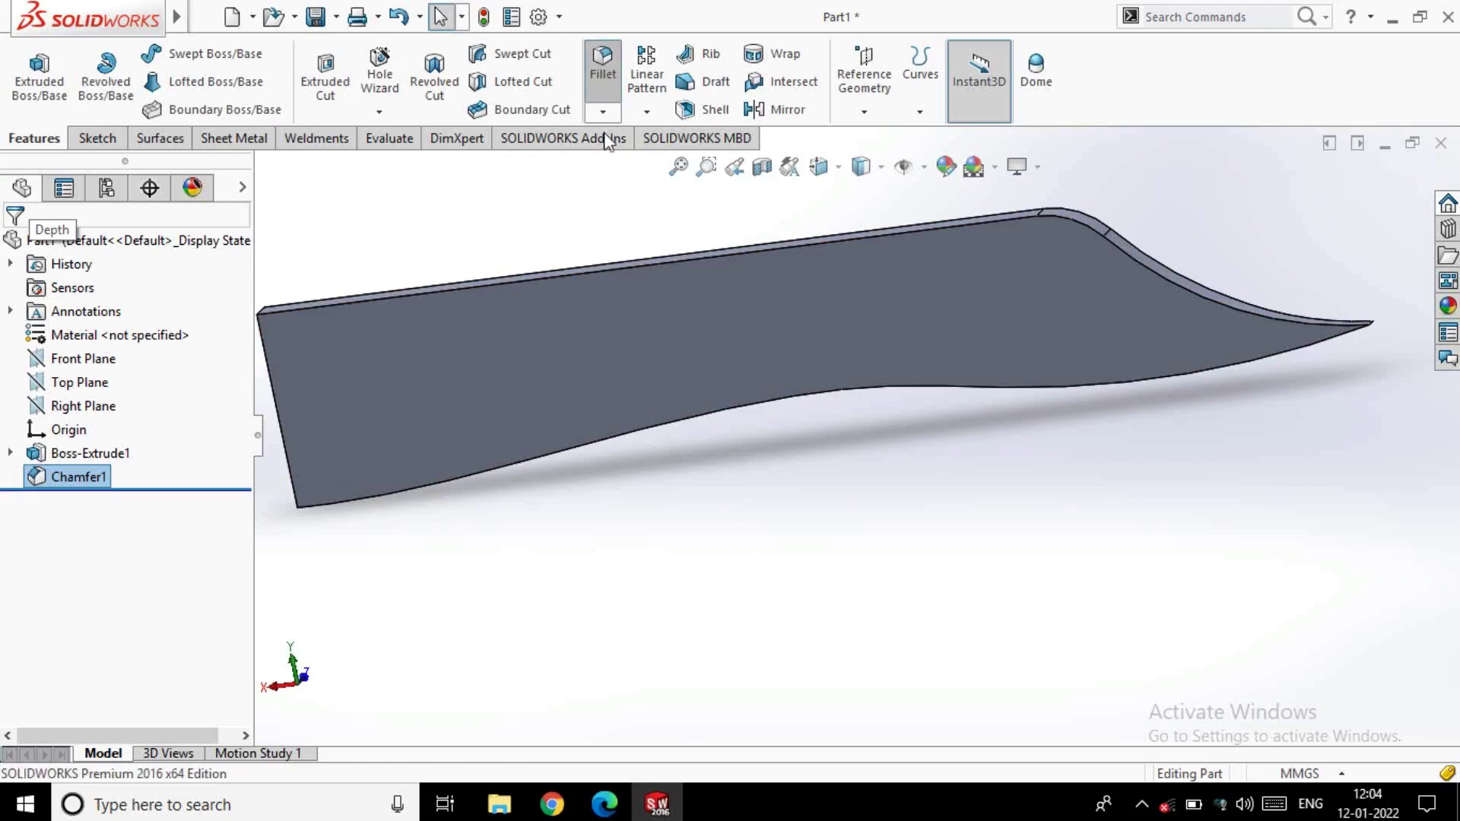
Switch from fillet to chamfer and apply it to the blade's other lower curved edge
left_click(603, 67)
left_click(44, 250)
left_click(602, 112)
left_click(647, 163)
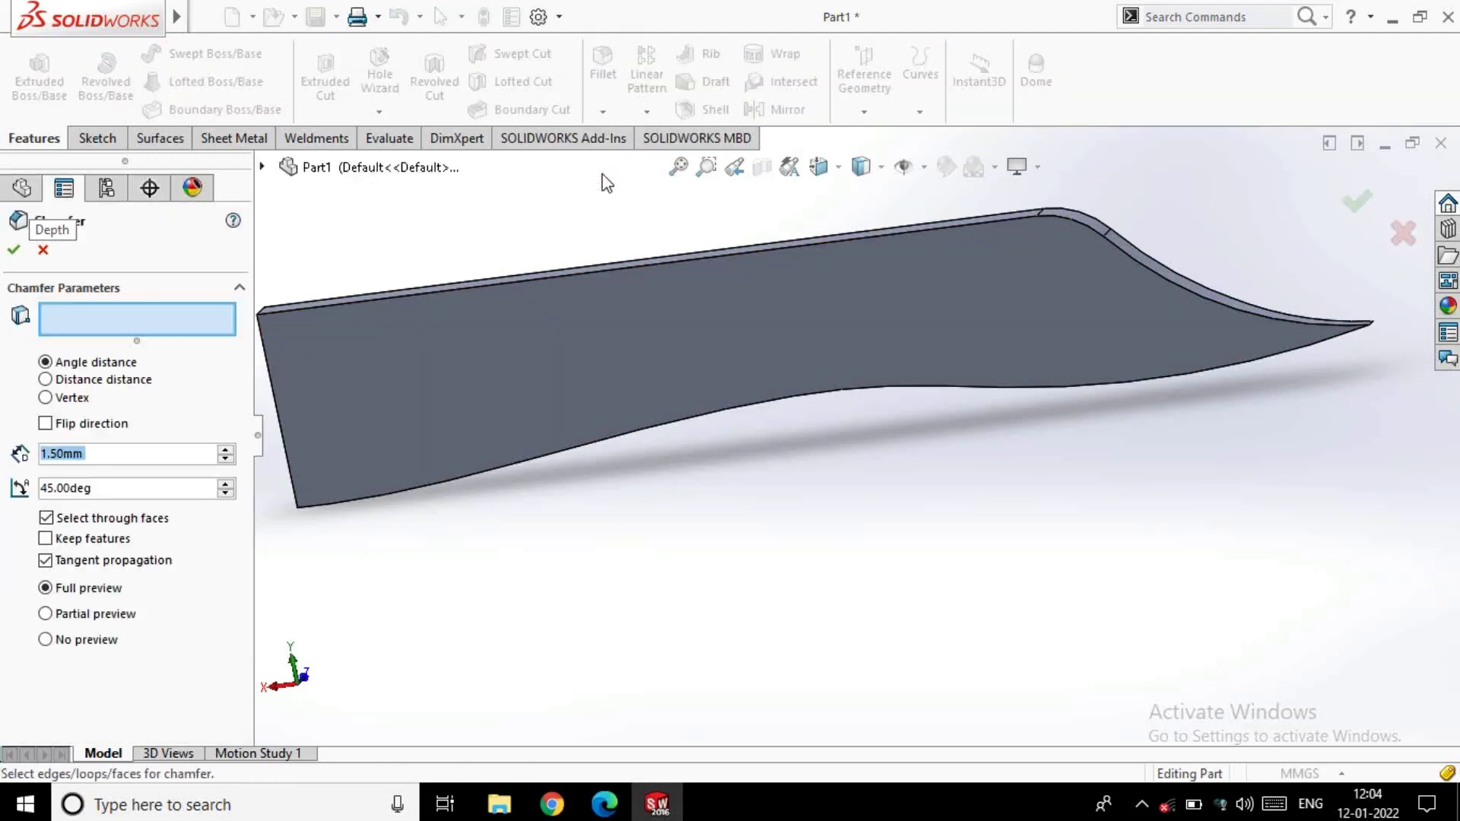
mouse_move(804, 408)
middle_mouse_down()
mouse_move(847, 394)
mouse_move(814, 398)
middle_mouse_up()
left_click(802, 391)
mouse_move(581, 395)
middle_mouse_down()
mouse_move(782, 515)
mouse_move(966, 514)
mouse_move(935, 427)
mouse_move(828, 394)
mouse_move(886, 349)
mouse_move(882, 395)
middle_mouse_up()
key("Return")
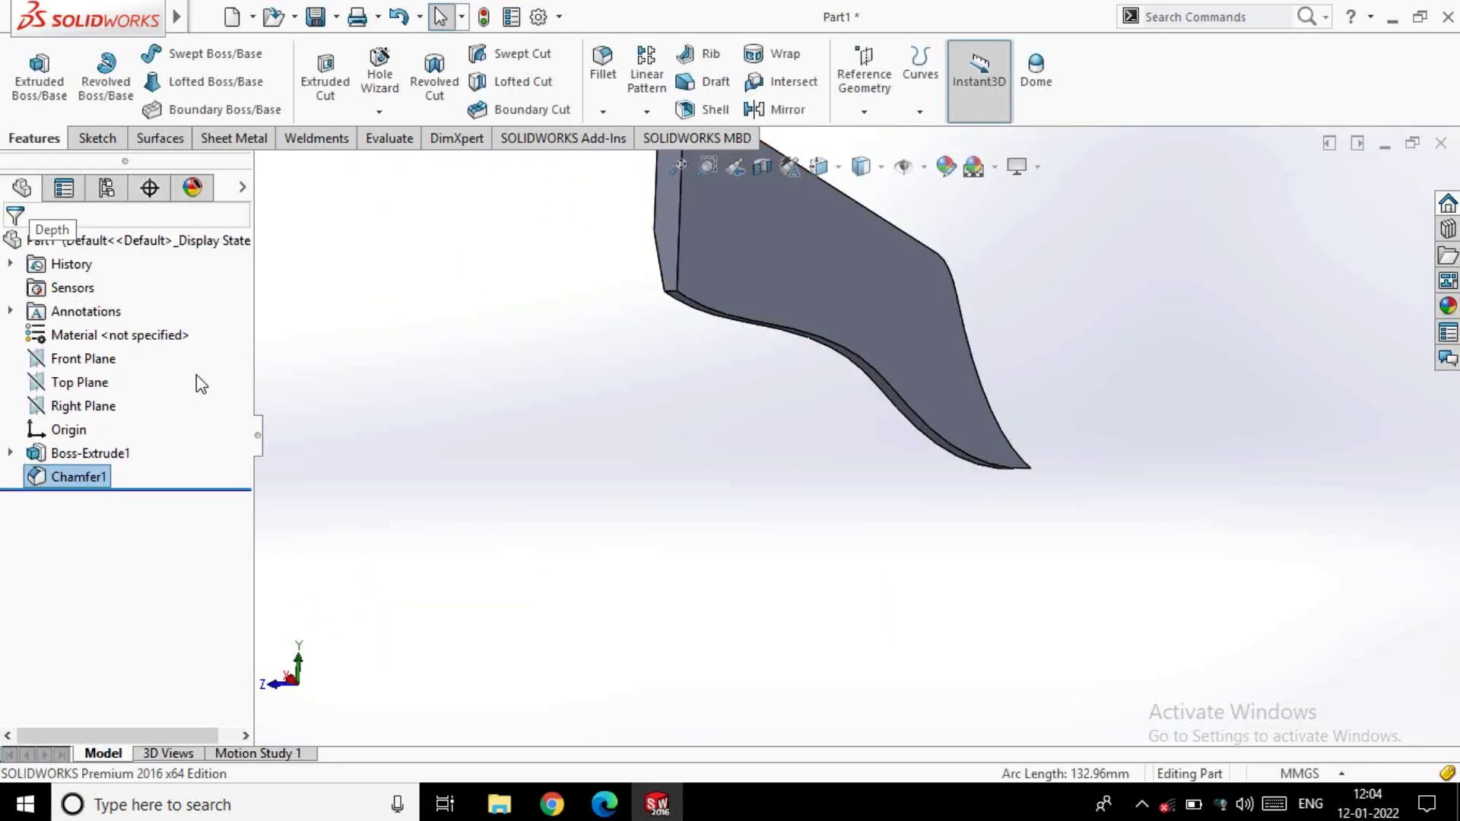
Chamfer the curved lower edge with two distances, 7 mm and 1.5 mm
left_click(647, 111)
left_click(602, 111)
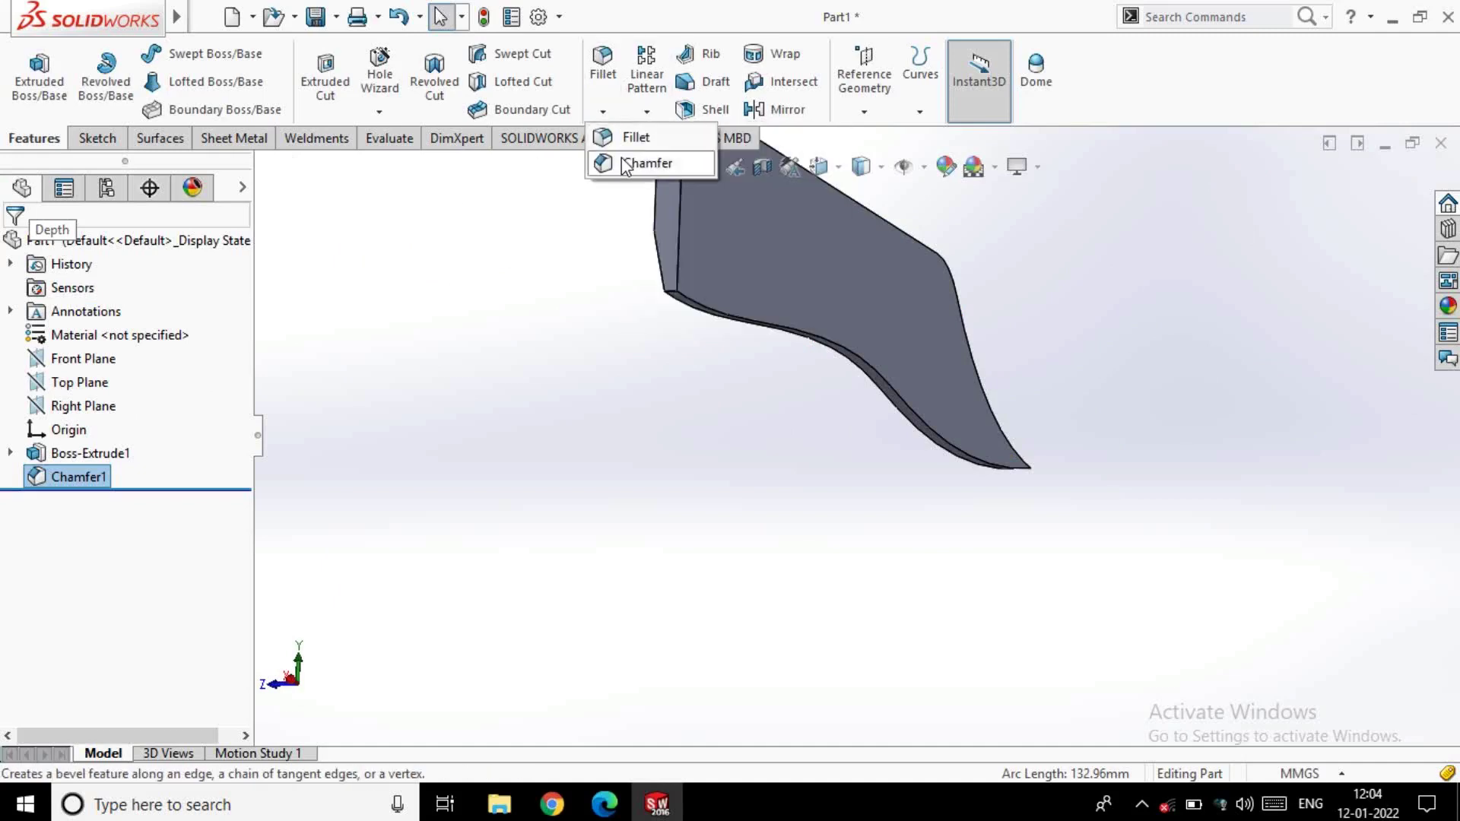
left_click(620, 164)
left_click(46, 379)
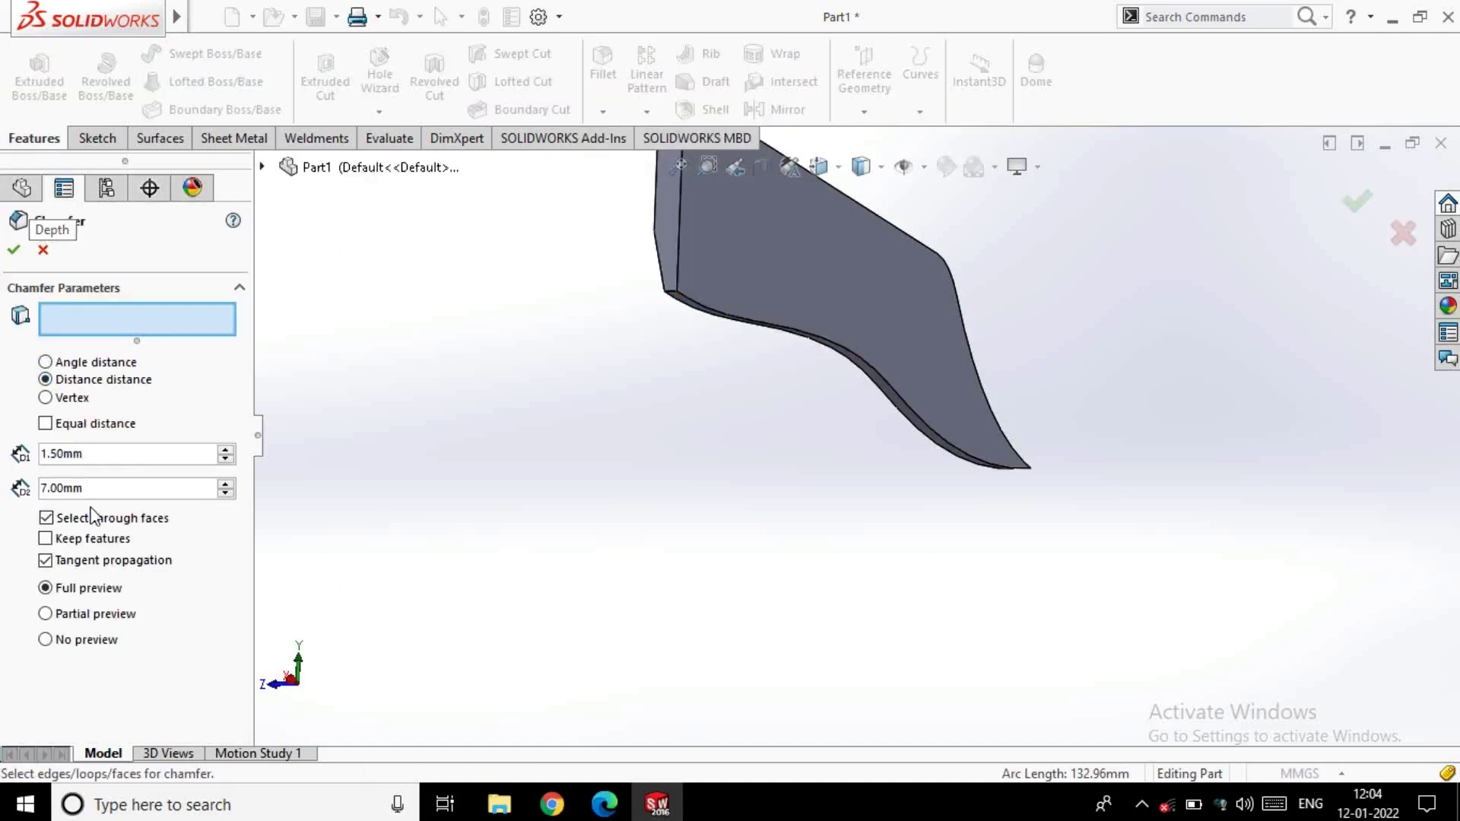
left_click(692, 307)
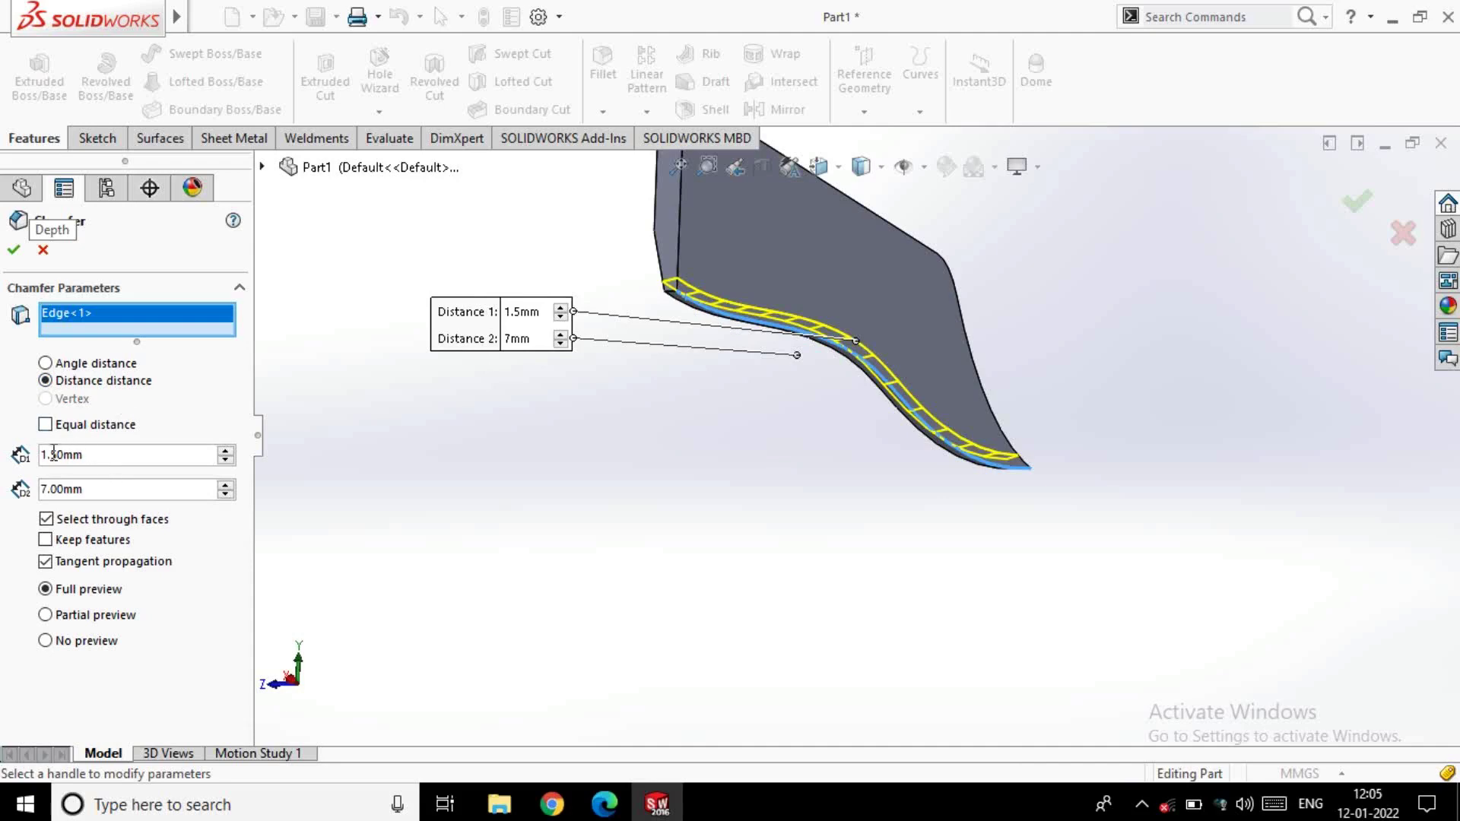
left_click(46, 424)
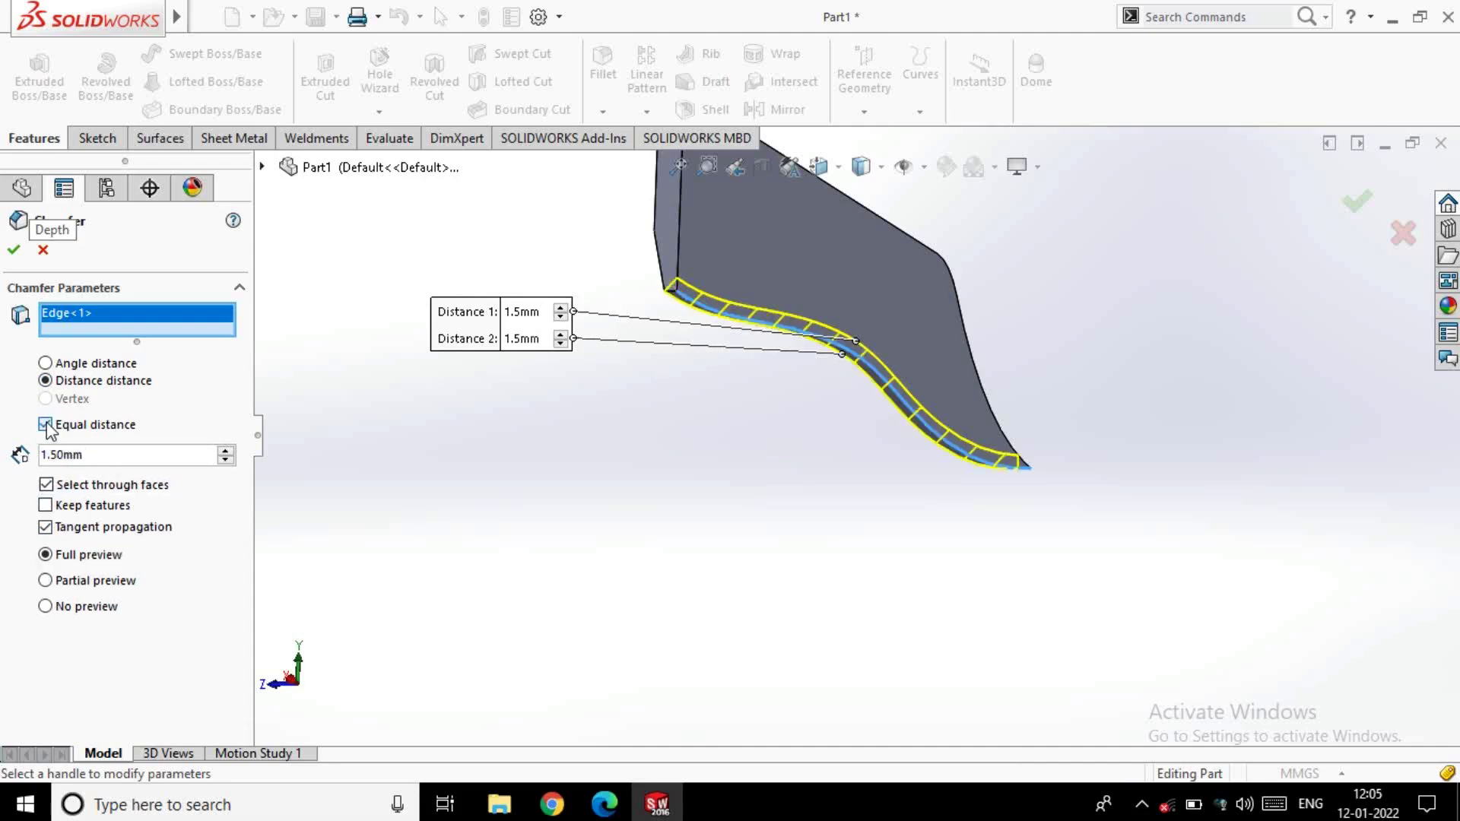
left_click(45, 424)
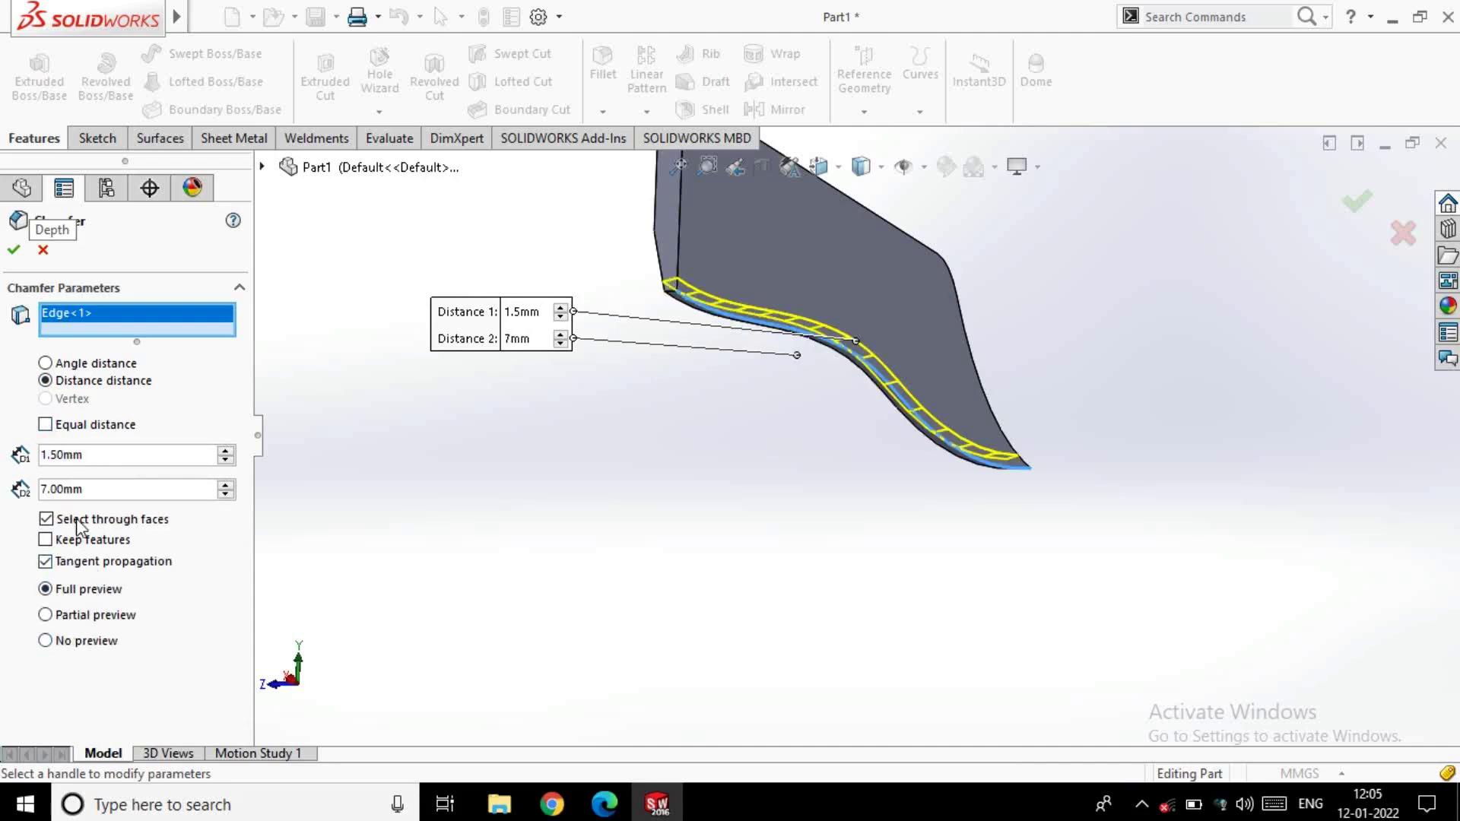
left_click_drag(97, 454, 55, 454)
type("7")
key("Return")
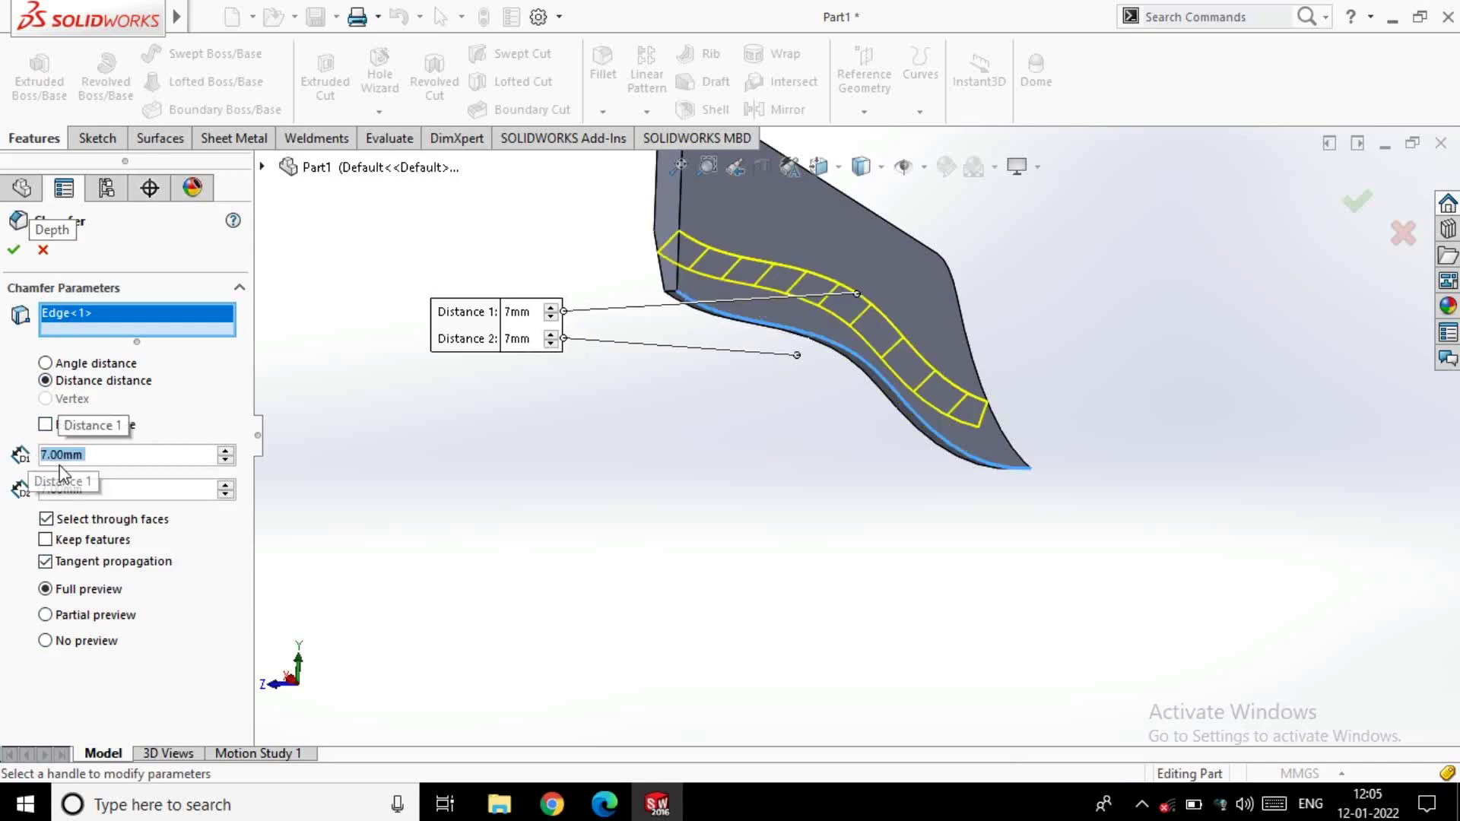
type("1.")
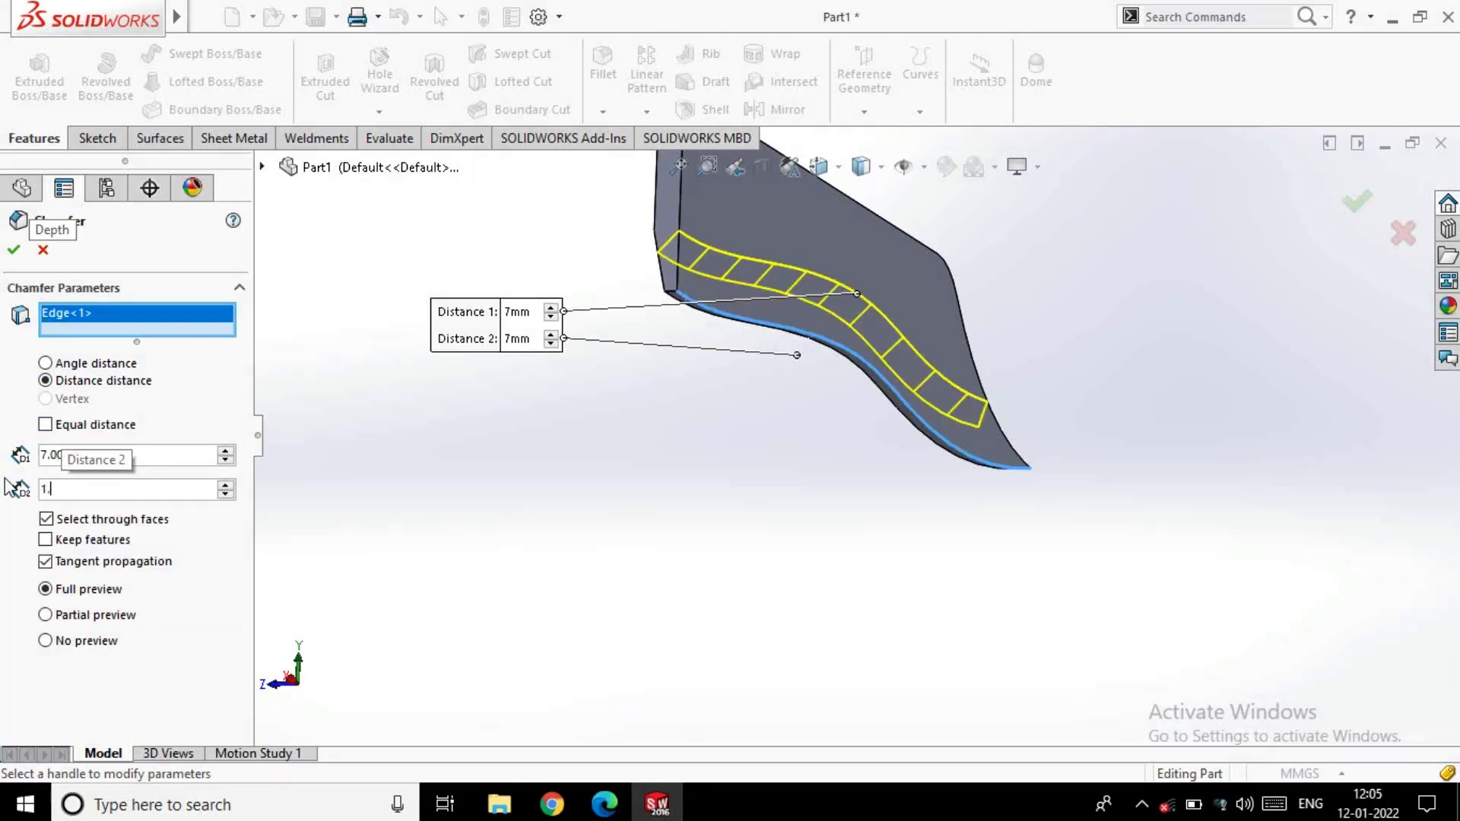
type("5")
key("Return")
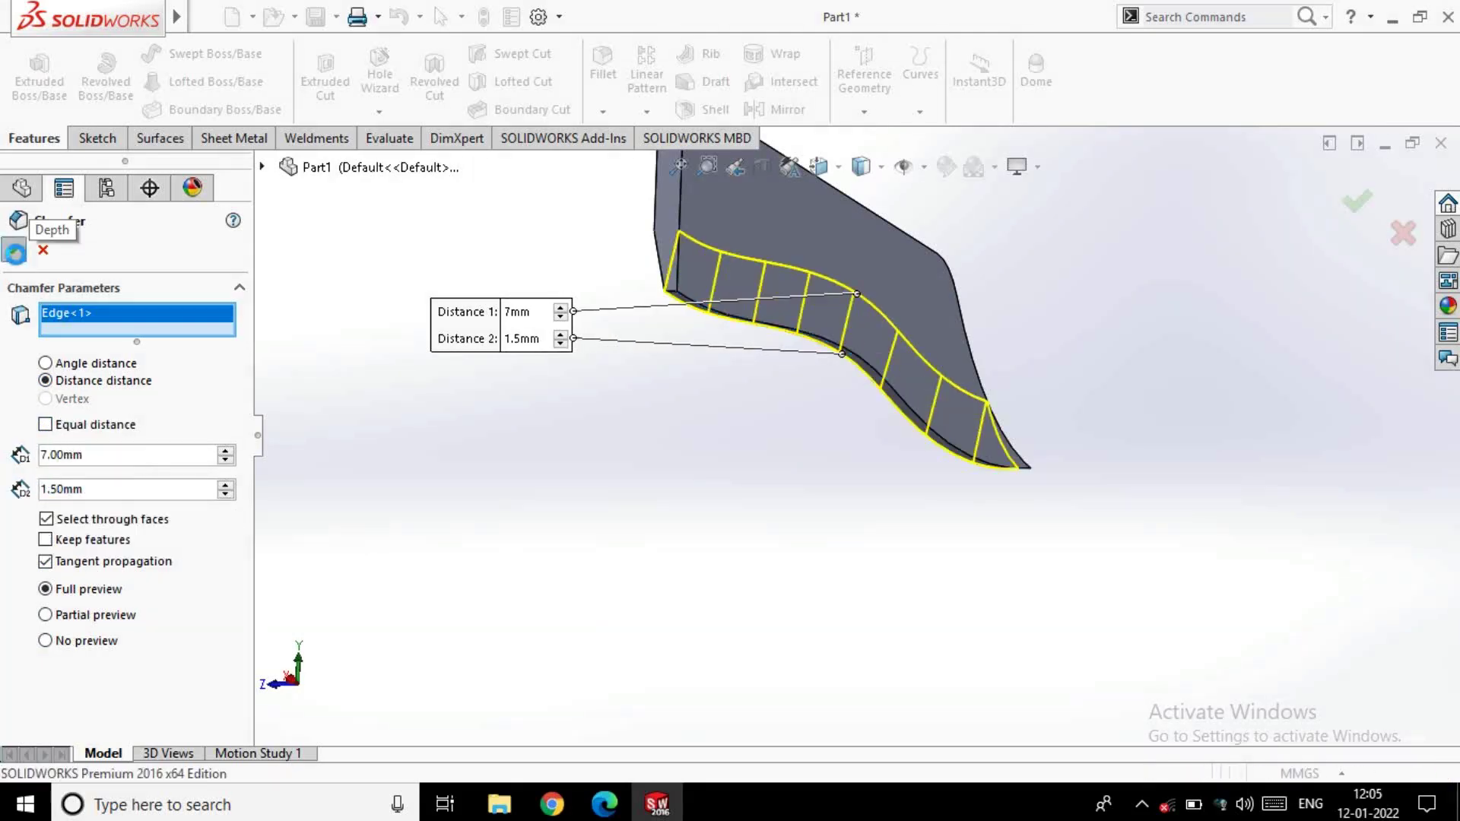
left_click(14, 250)
Turn the part to its flat side and start a new sketch on the blade face
mouse_move(629, 378)
middle_mouse_down()
mouse_move(554, 418)
mouse_move(844, 537)
mouse_move(760, 451)
mouse_move(998, 419)
mouse_move(789, 578)
middle_mouse_up()
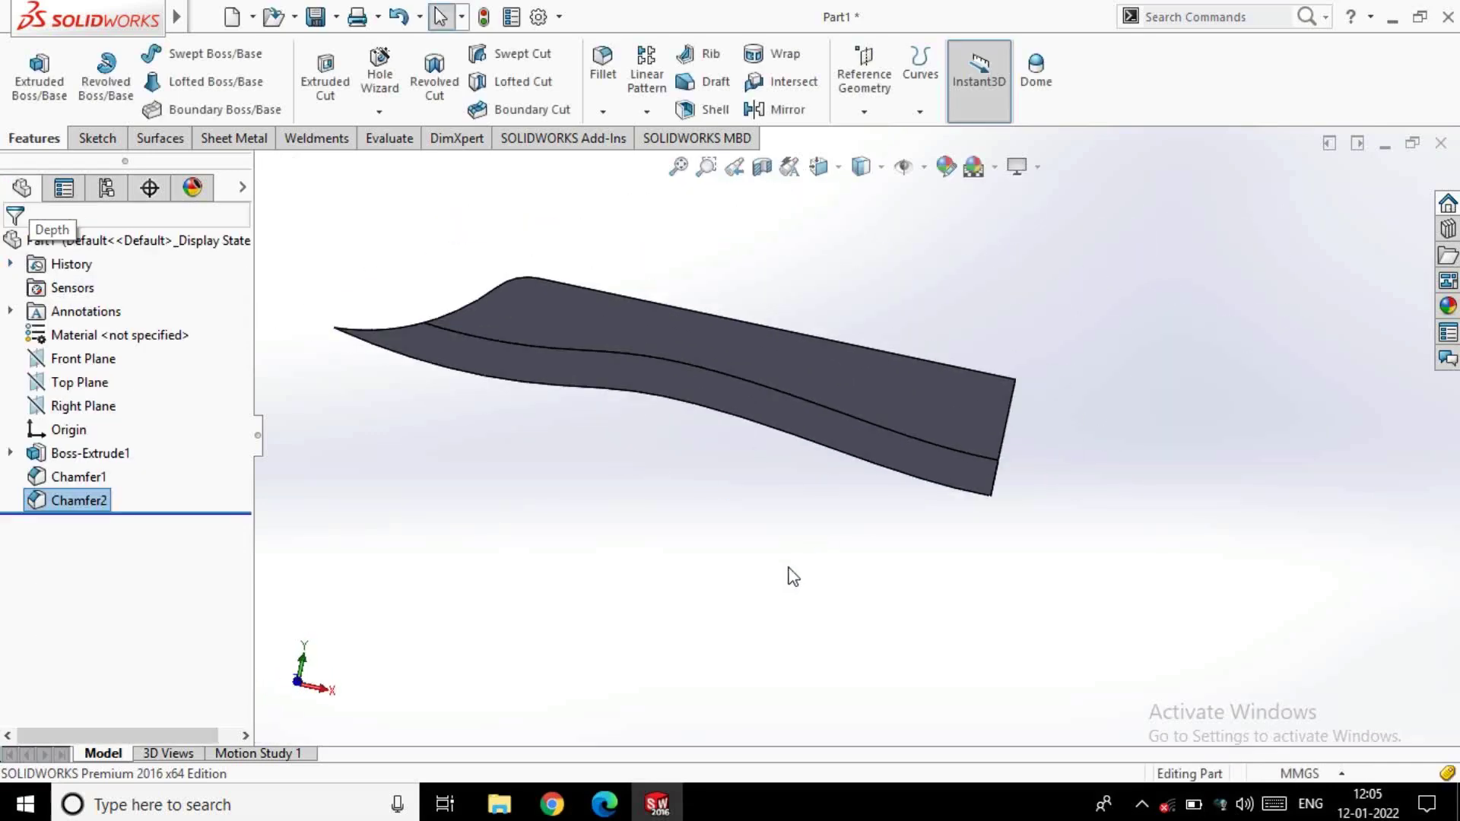
left_click(892, 392)
left_click(948, 331)
View the face Normal To and sketch three circles of decreasing size along the blade
key("ctrl+8")
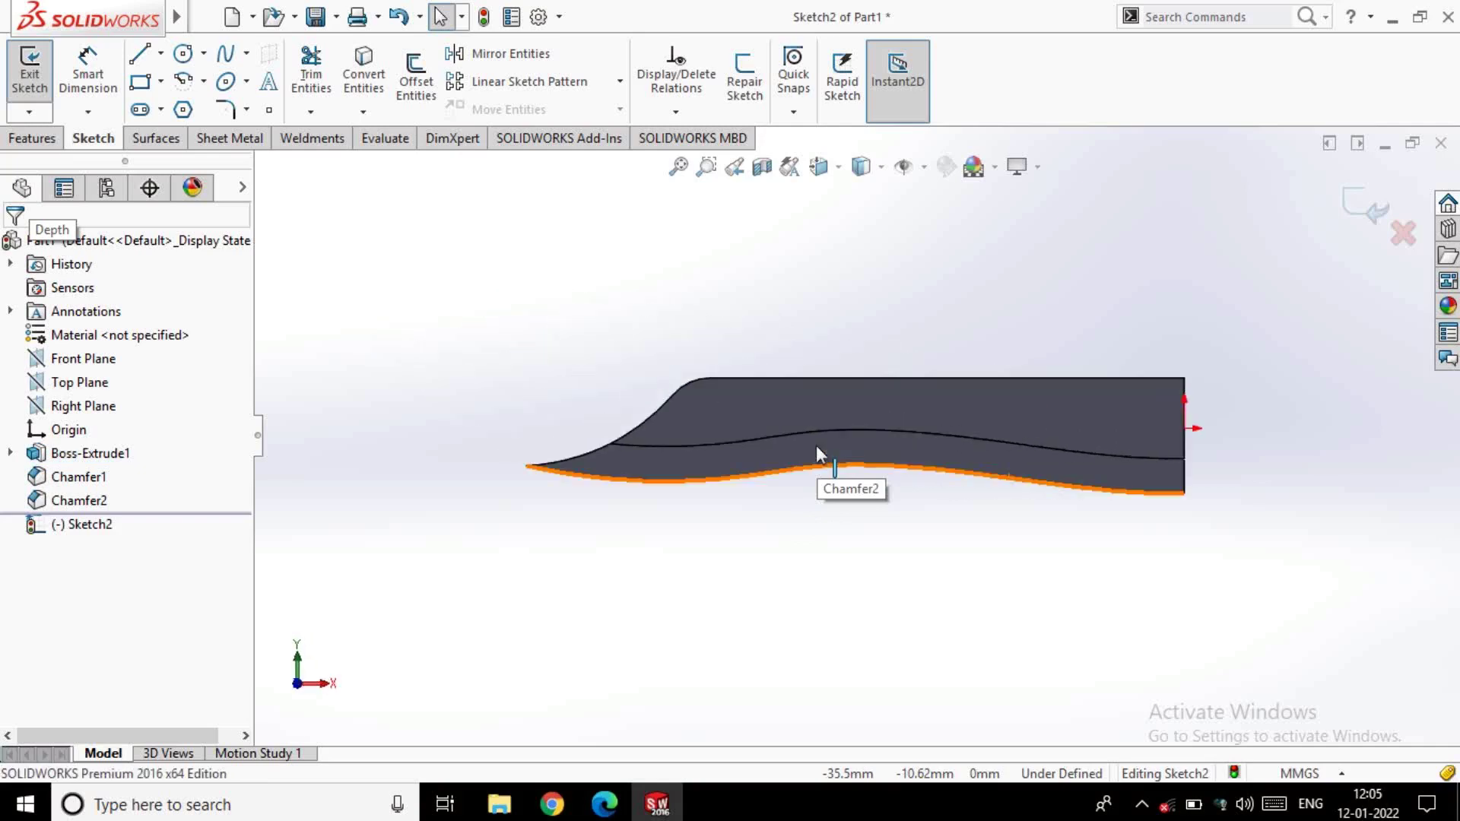
left_click(183, 53)
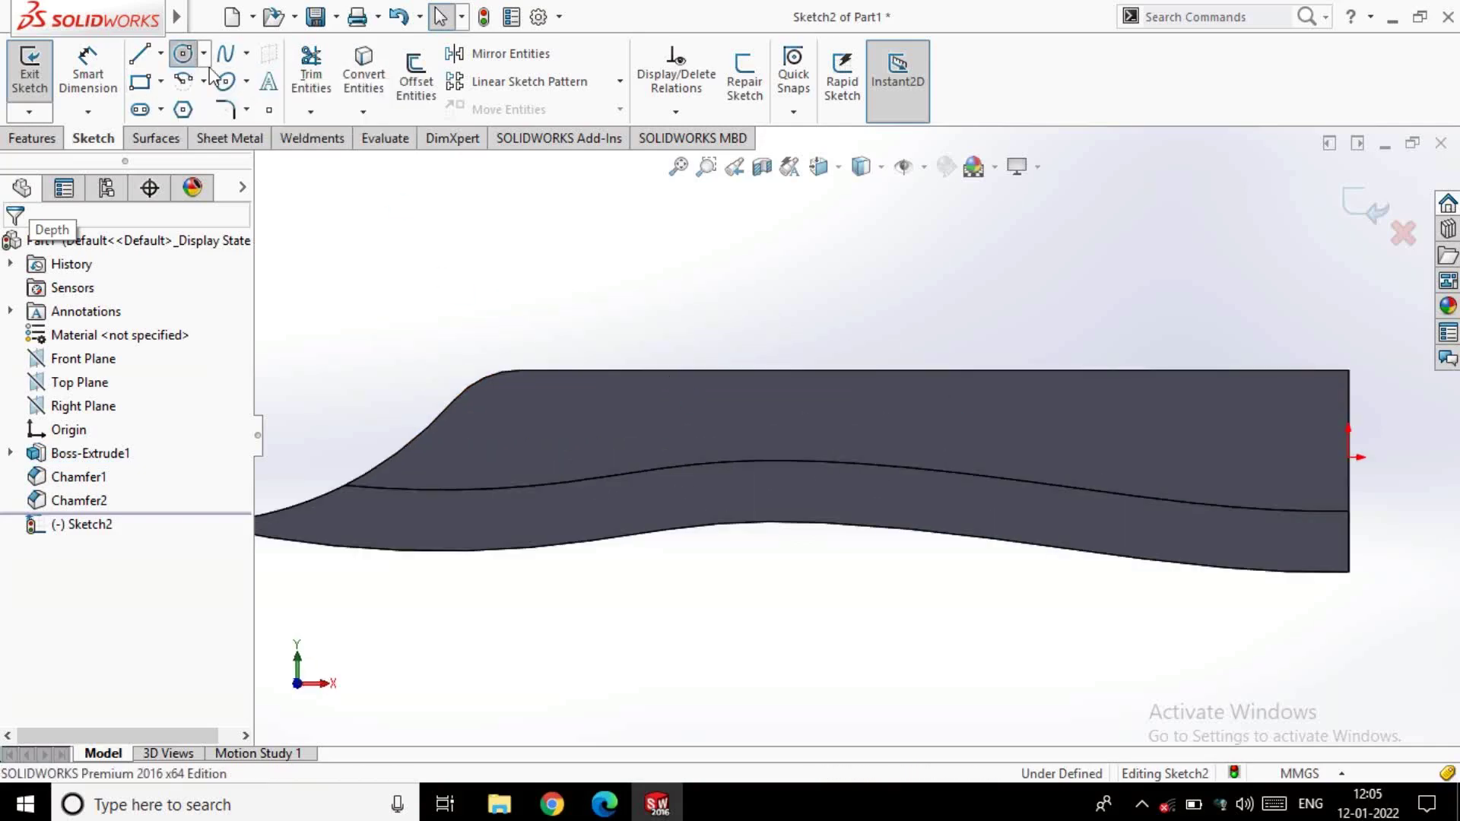
left_click(1204, 428)
left_click(1202, 466)
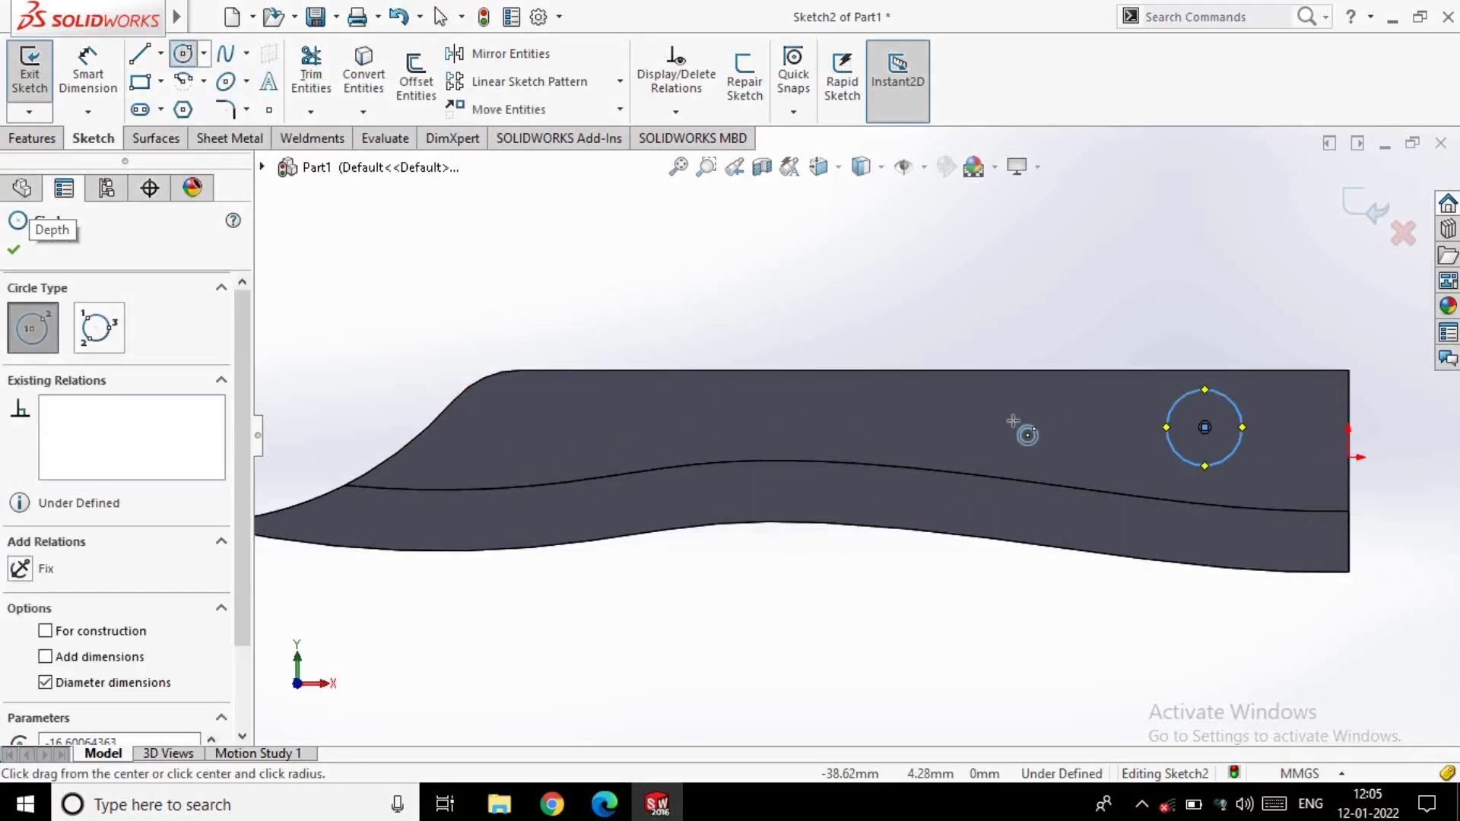
left_click(1012, 420)
left_click(805, 419)
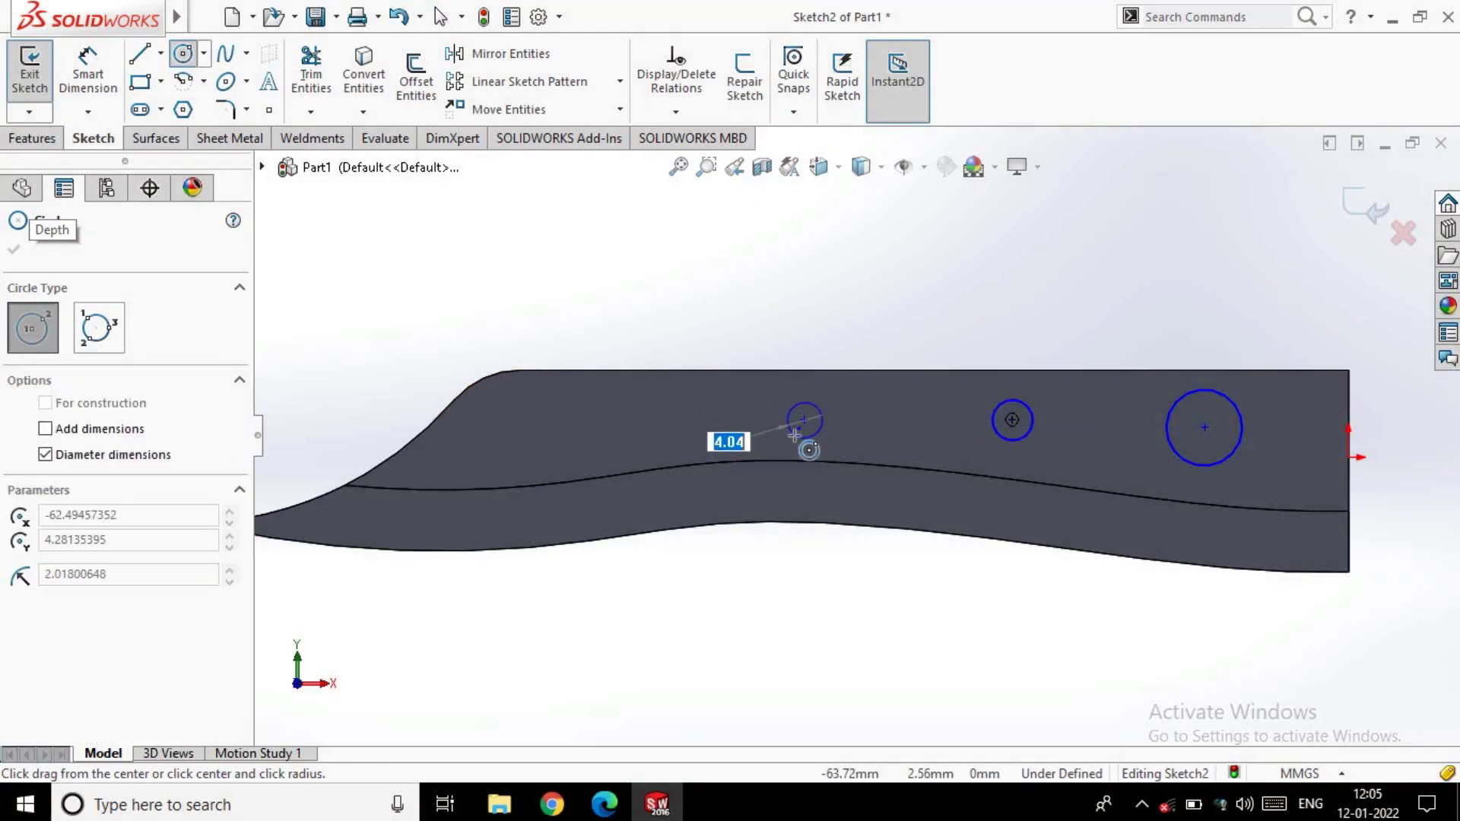
key("Escape")
left_click(1017, 428)
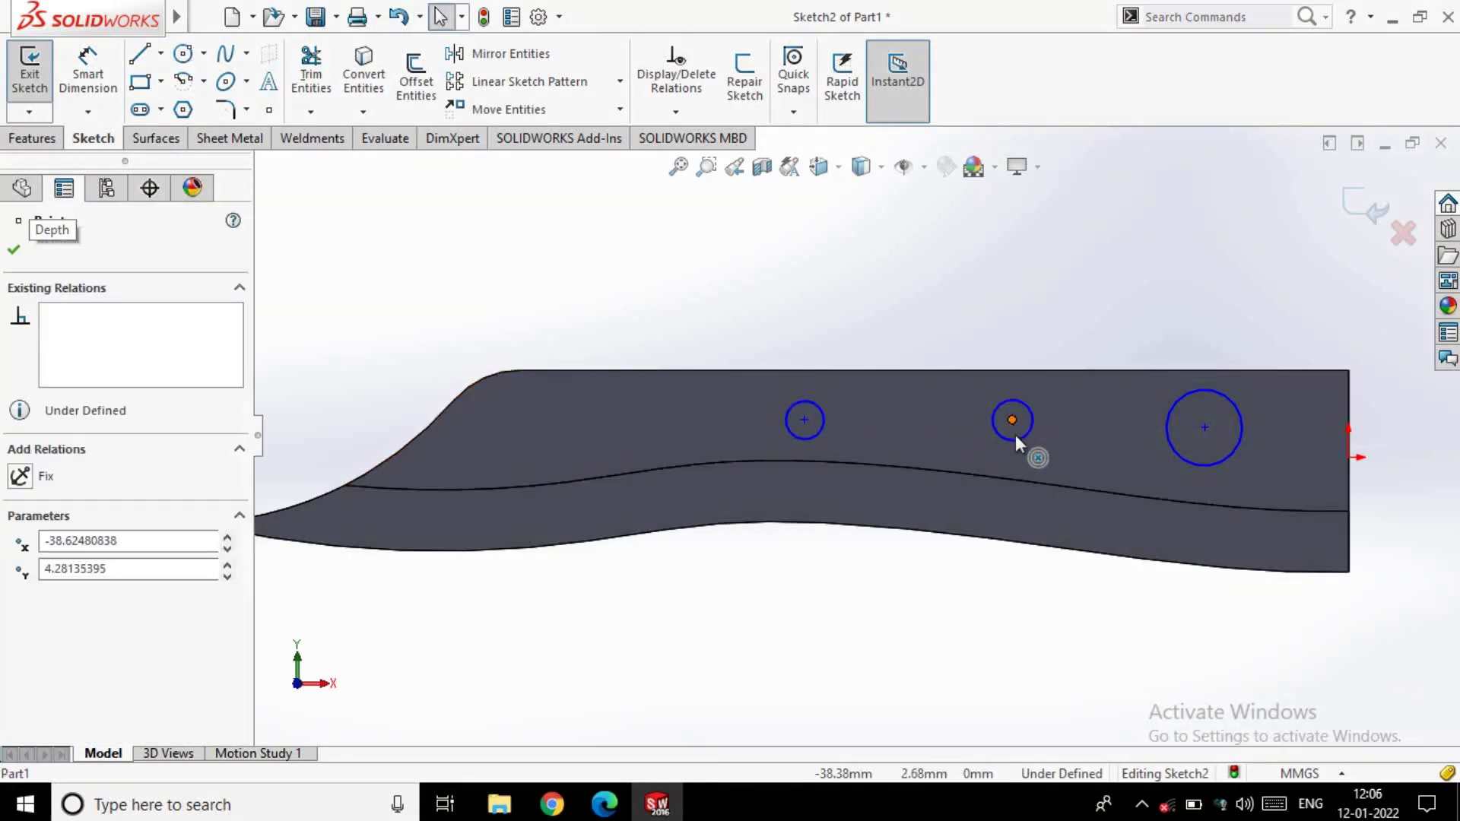
left_click_drag(1020, 432, 1002, 432)
mouse_move(1205, 428)
left_mouse_down()
mouse_move(1222, 455)
mouse_move(1207, 440)
left_mouse_up()
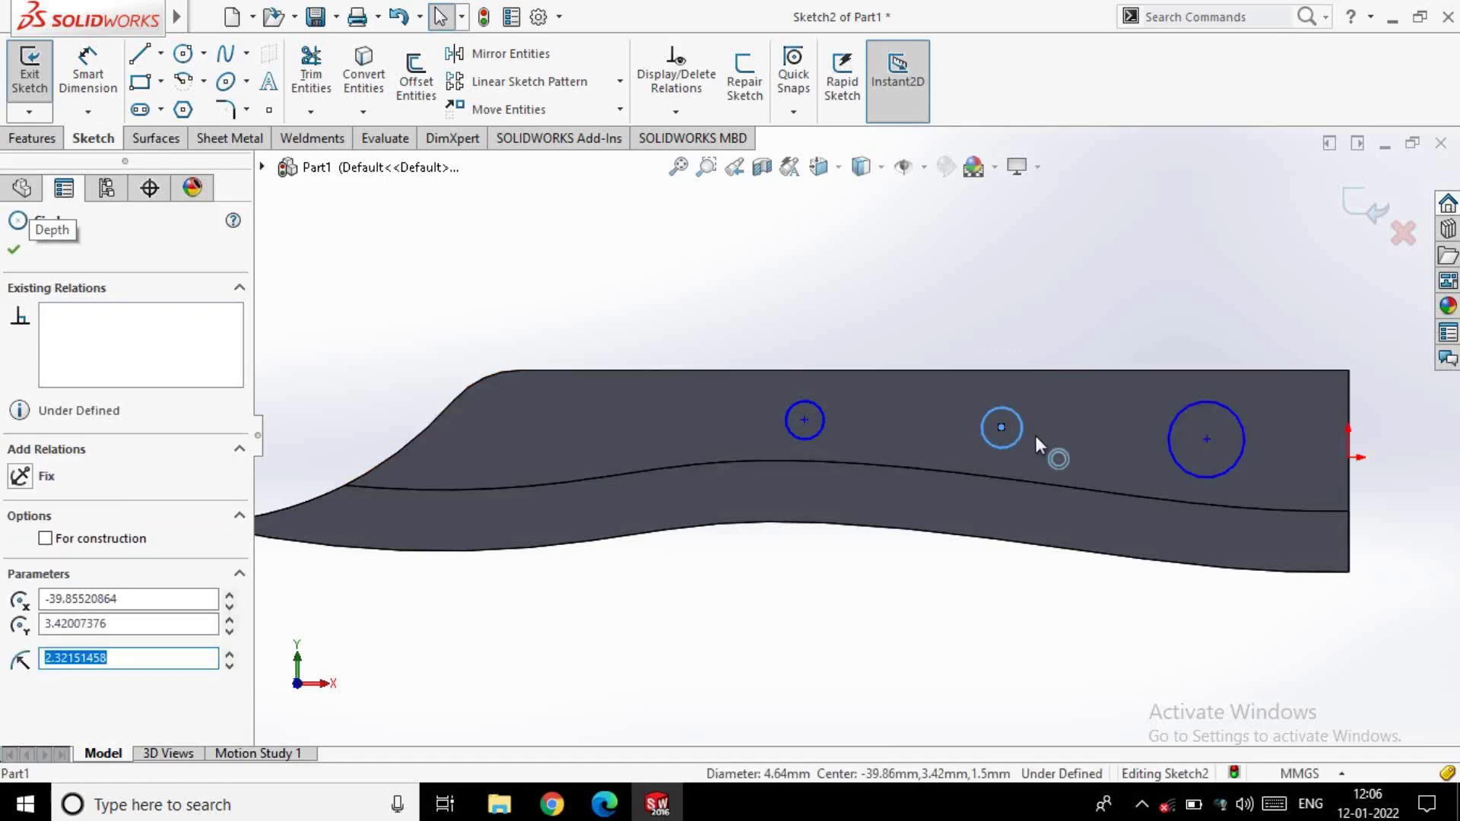
left_click(1037, 436)
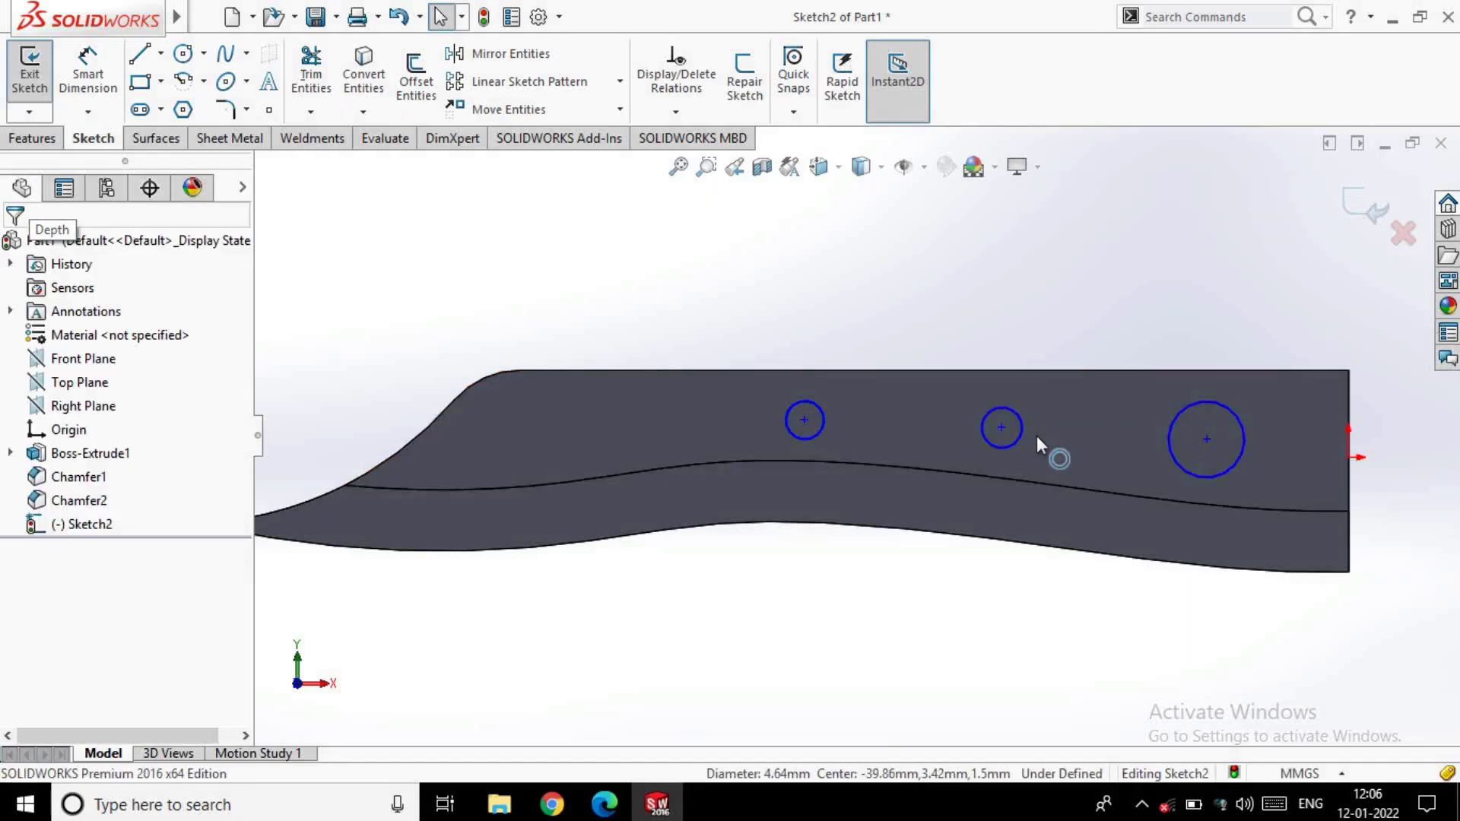
left_click(804, 420)
left_click(757, 352)
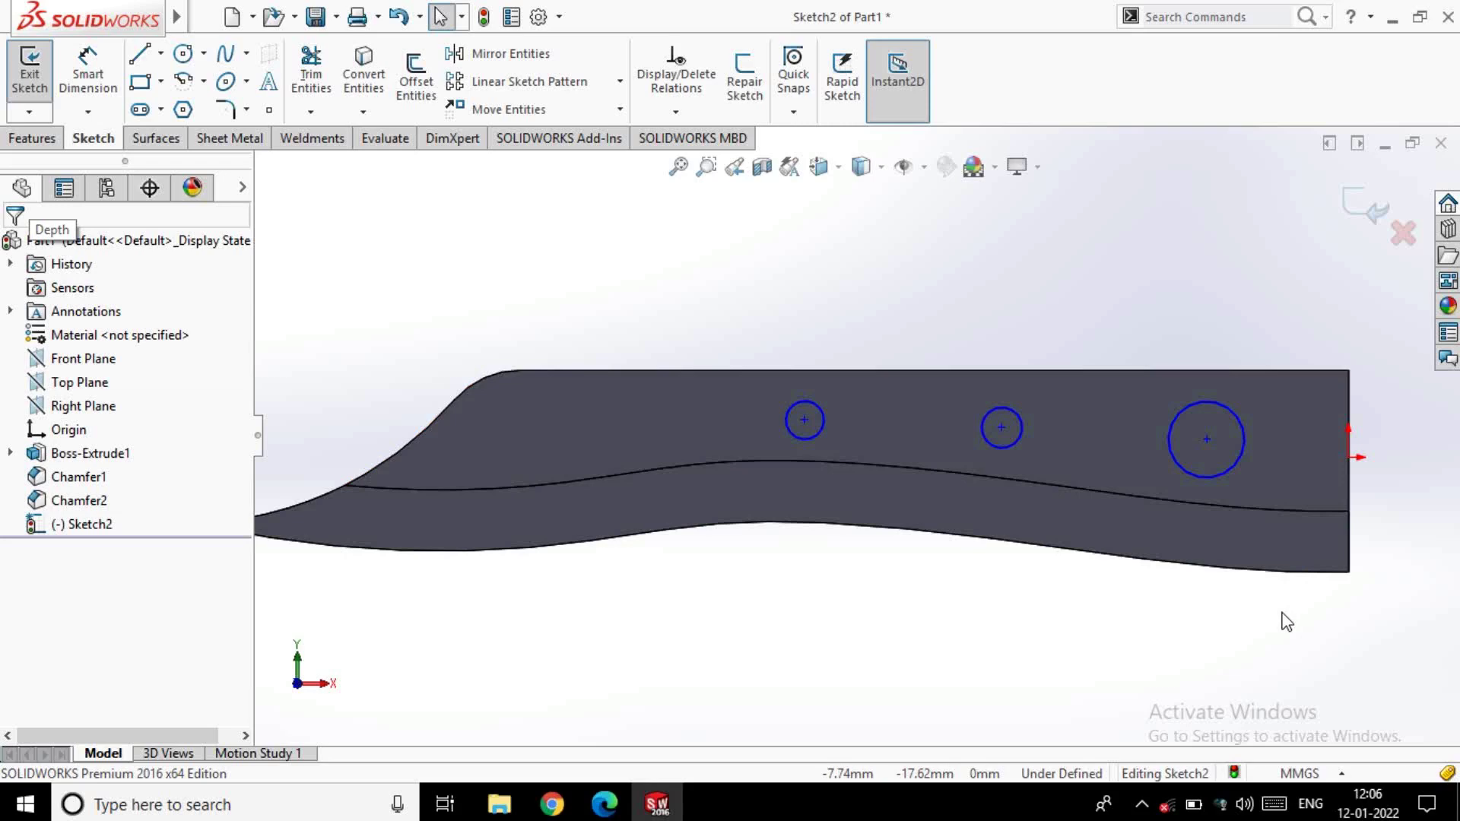
Draw a closed triangle near the blade's tip end and exit the sketch
left_click(139, 55)
left_click(462, 457)
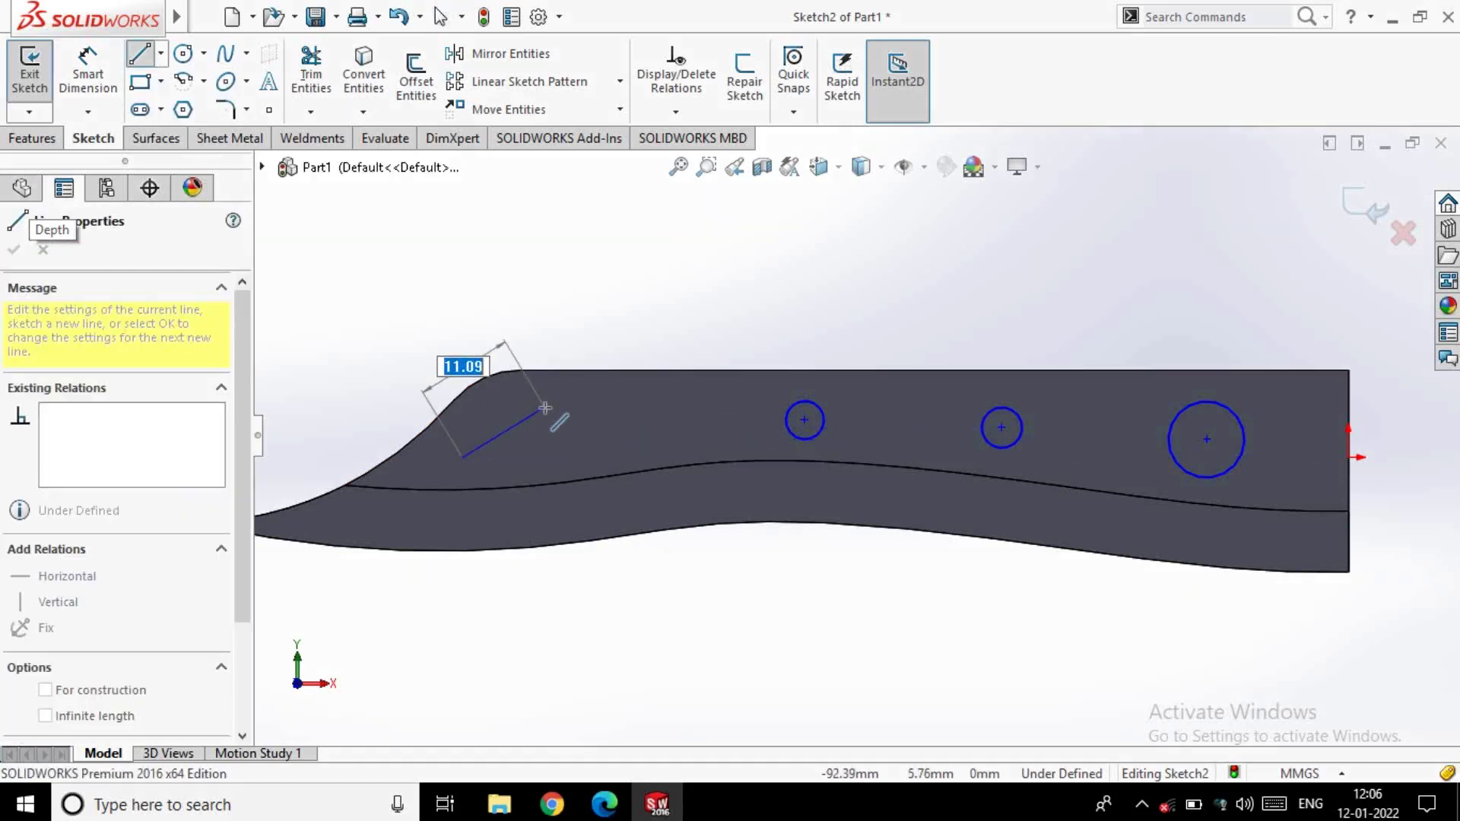
left_click(523, 408)
left_click(645, 420)
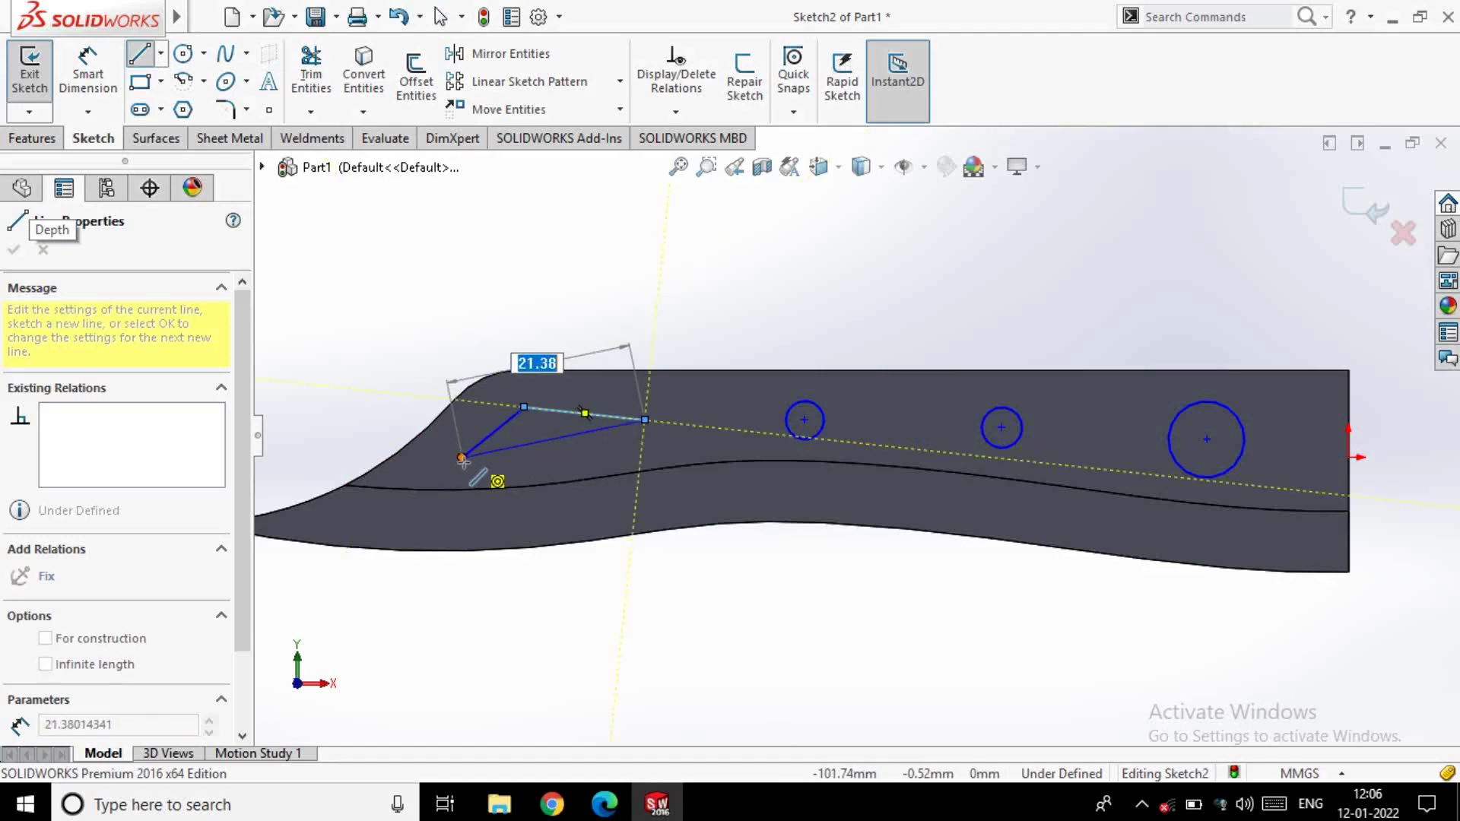
left_click(462, 457)
left_click(29, 76)
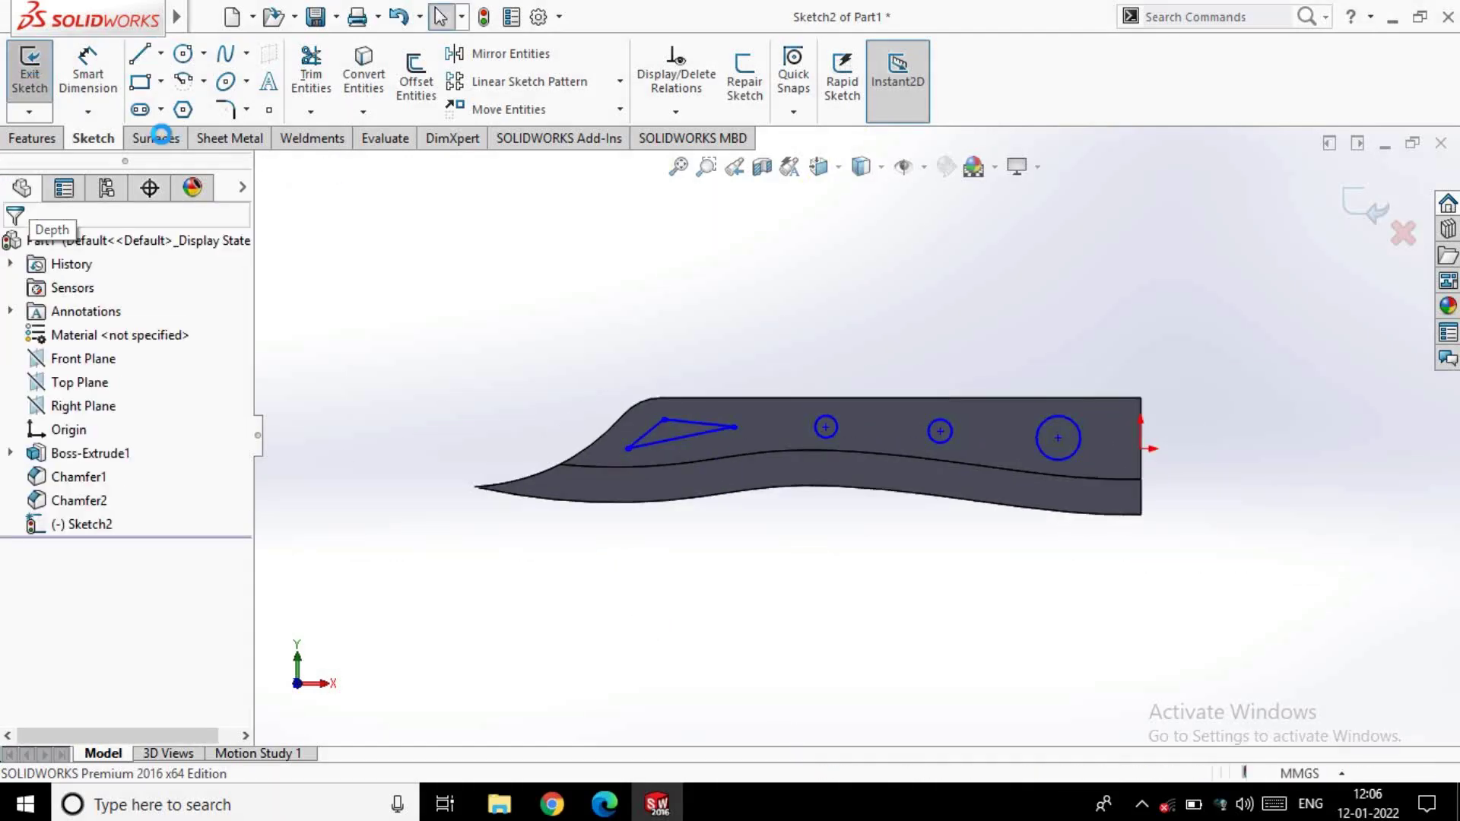
Extrude-cut the three circles and triangle Through All – Both through the blade, then orbit to inspect
left_click(325, 76)
left_click(148, 378)
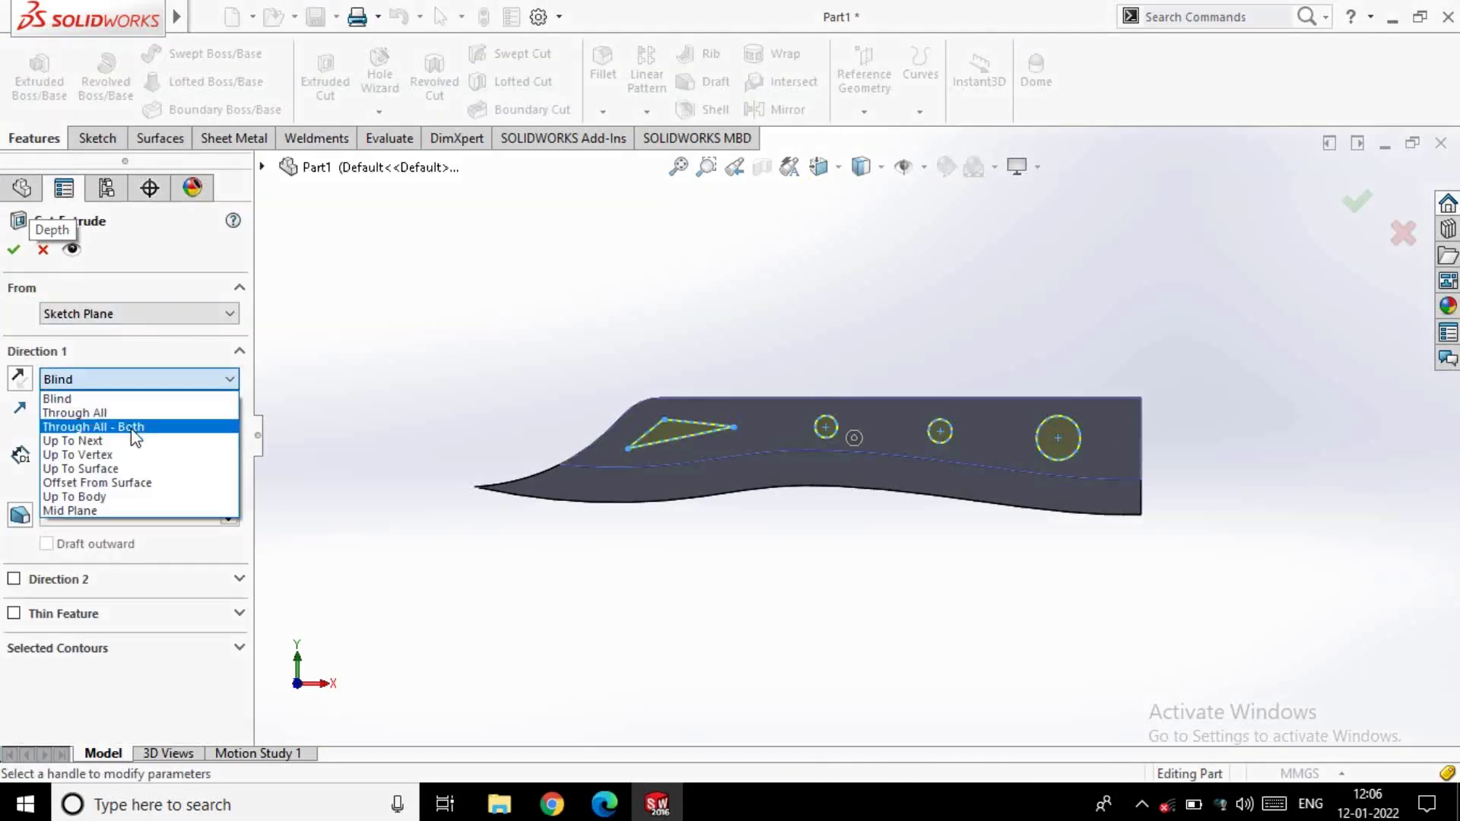
left_click(91, 420)
key("Return")
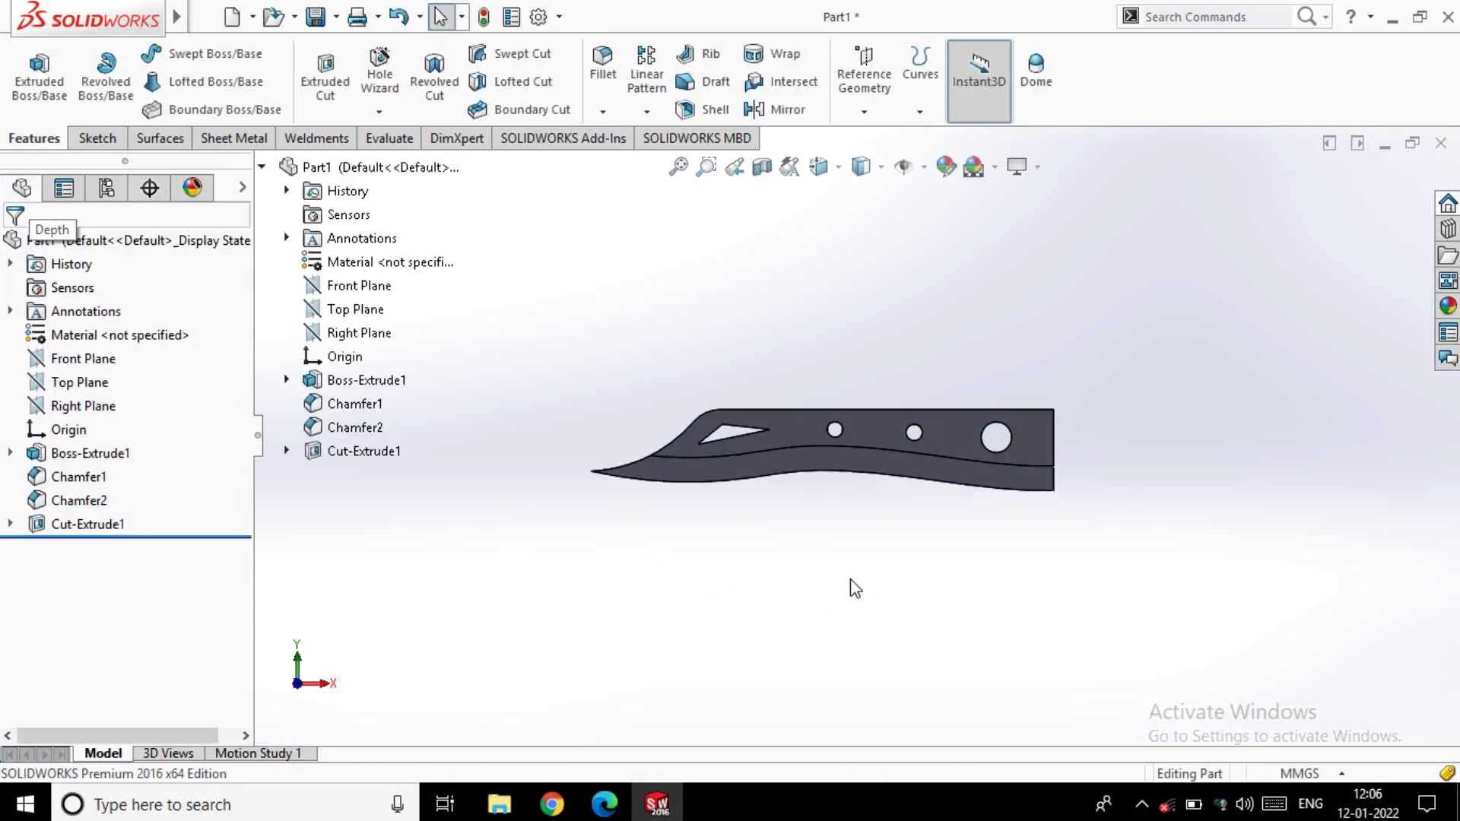
left_click(262, 167)
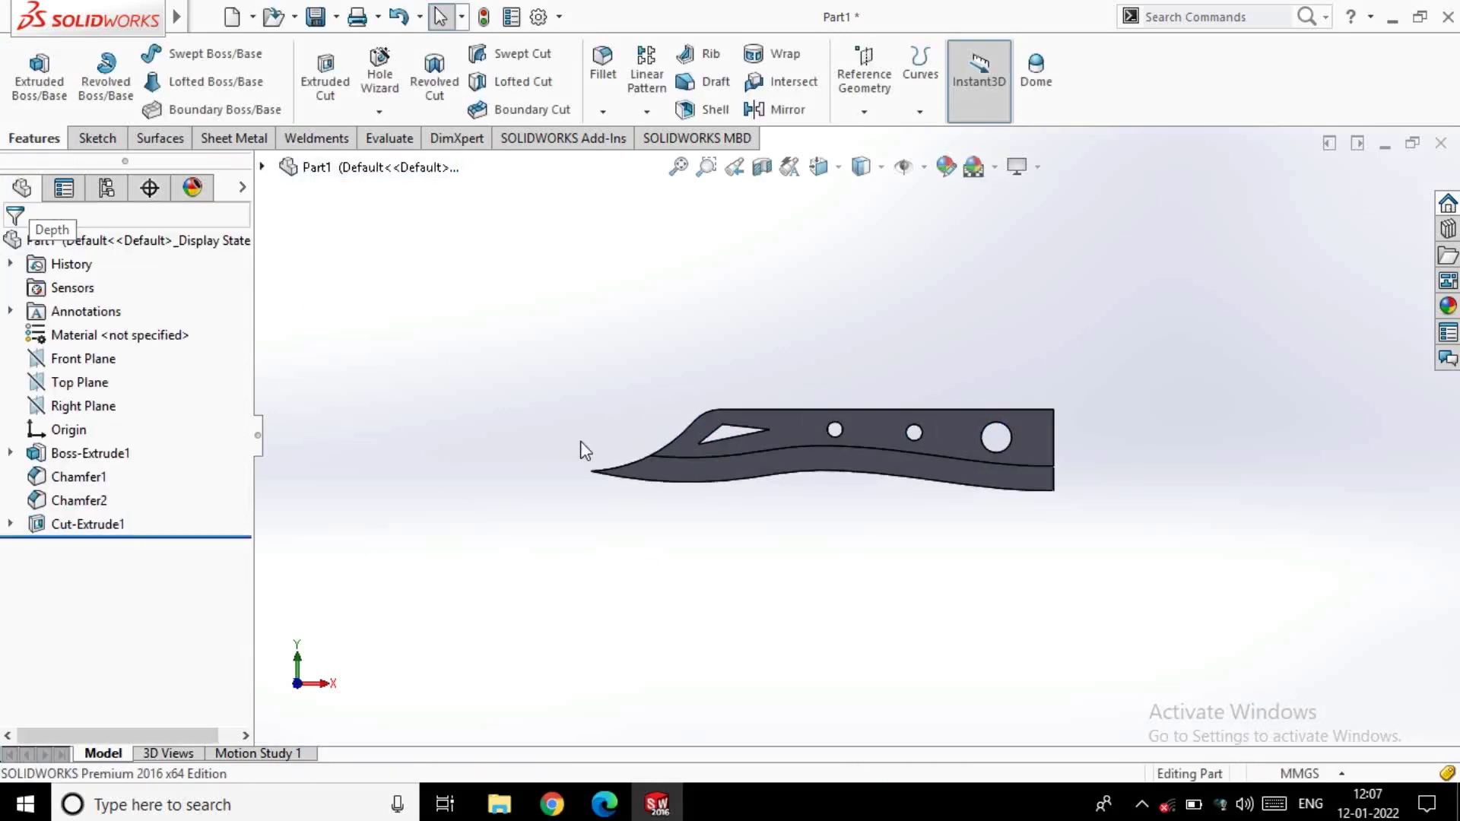
mouse_move(584, 452)
middle_mouse_down()
mouse_move(770, 565)
mouse_move(1166, 512)
mouse_move(691, 489)
mouse_move(874, 472)
middle_mouse_up()
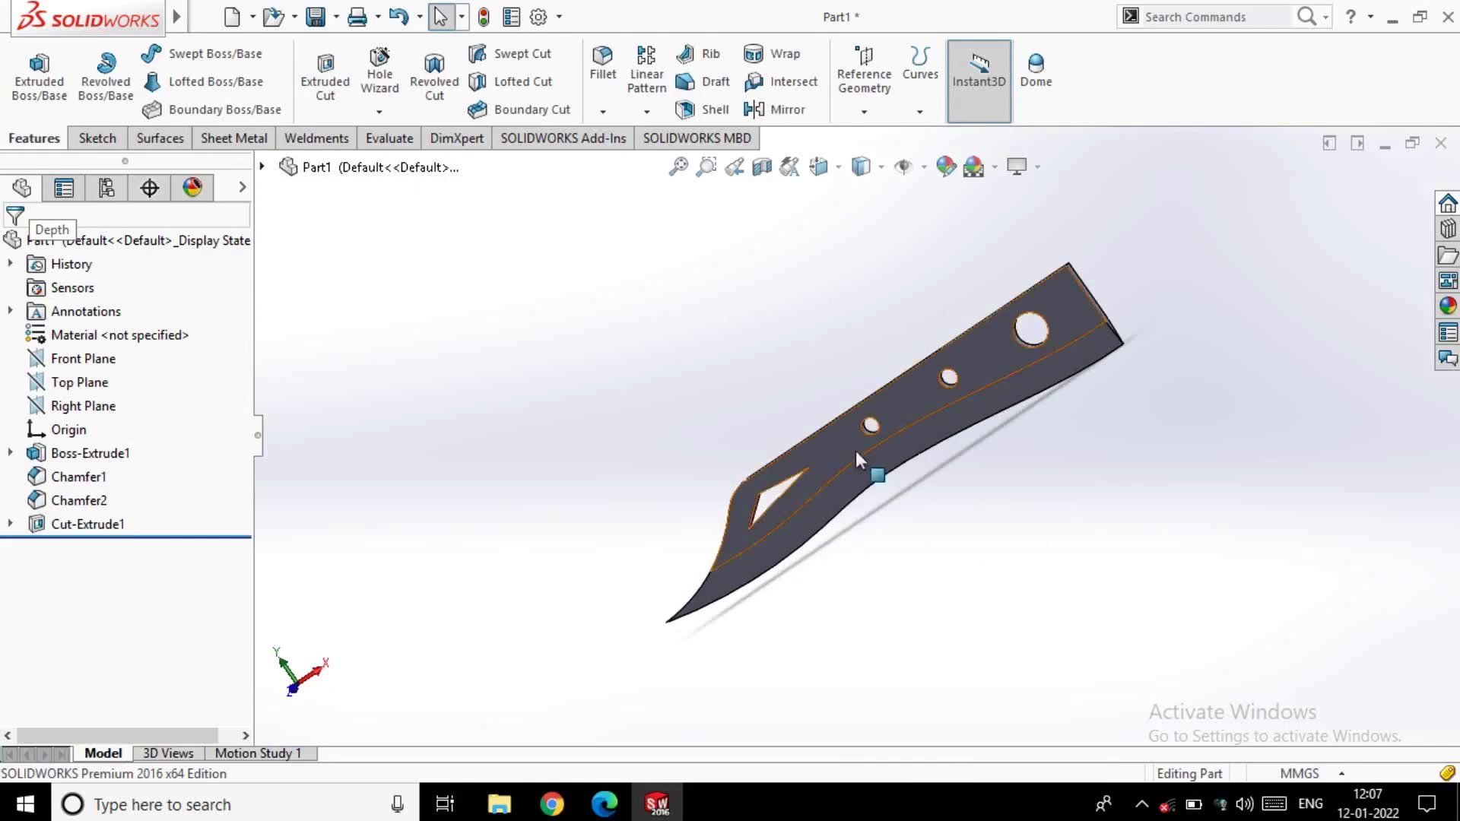
key("f")
scroll(872, 351, "up", 3)
scroll(786, 274, "down", 3)
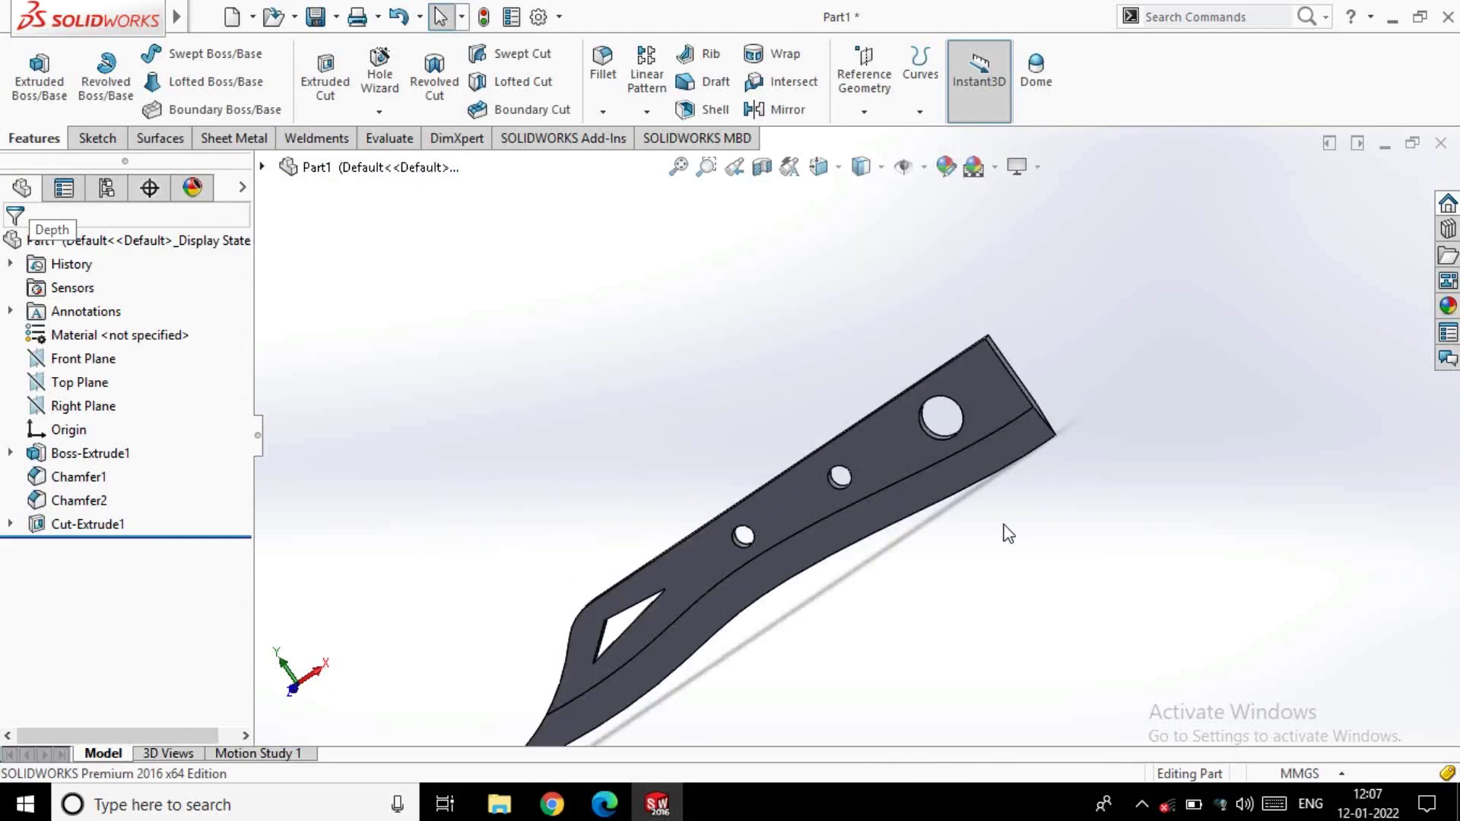
Start a 1.5 mm fillet on the large, middle and small hole edges
left_click(600, 79)
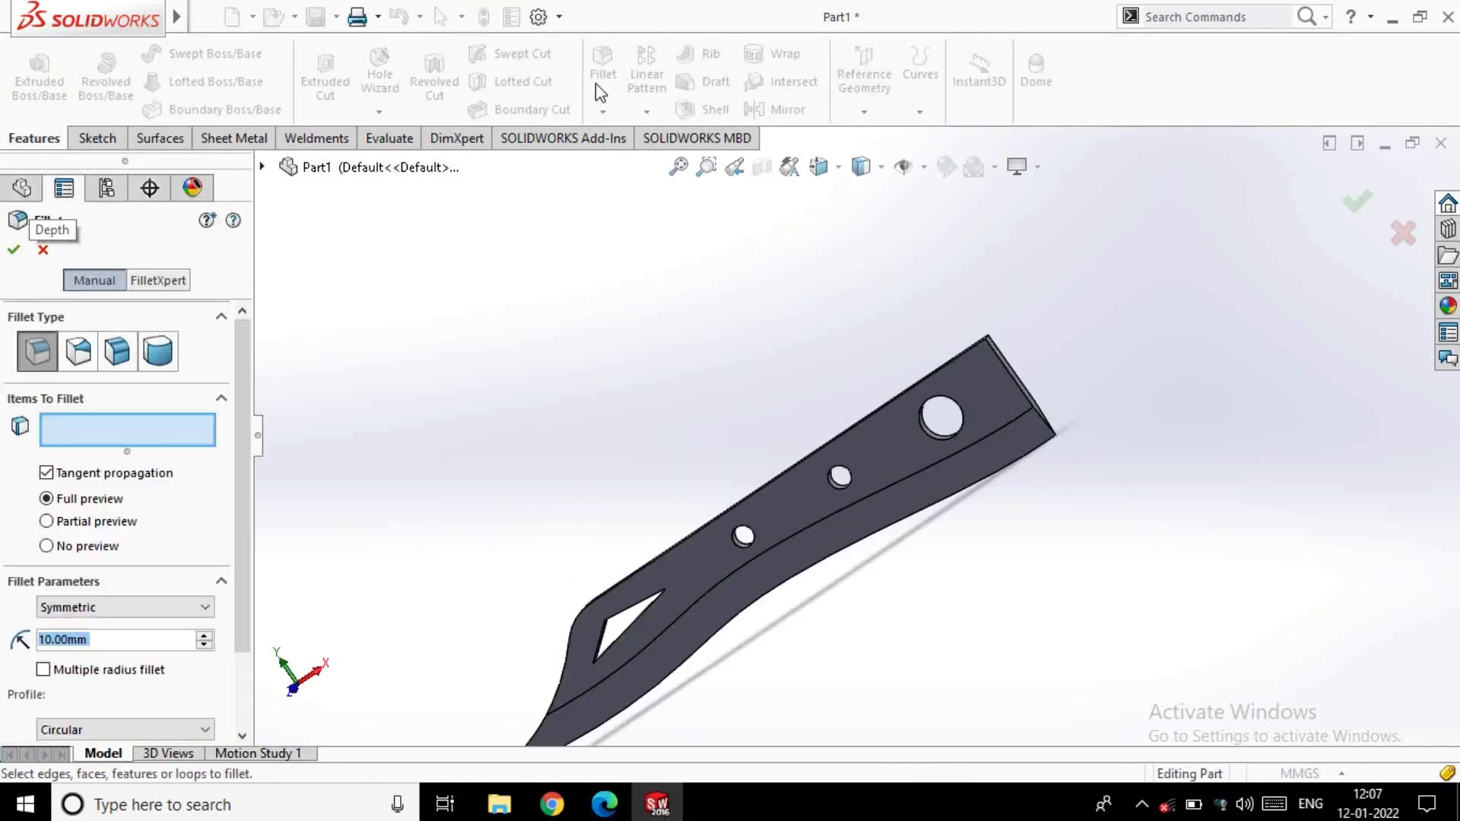
type("1.5")
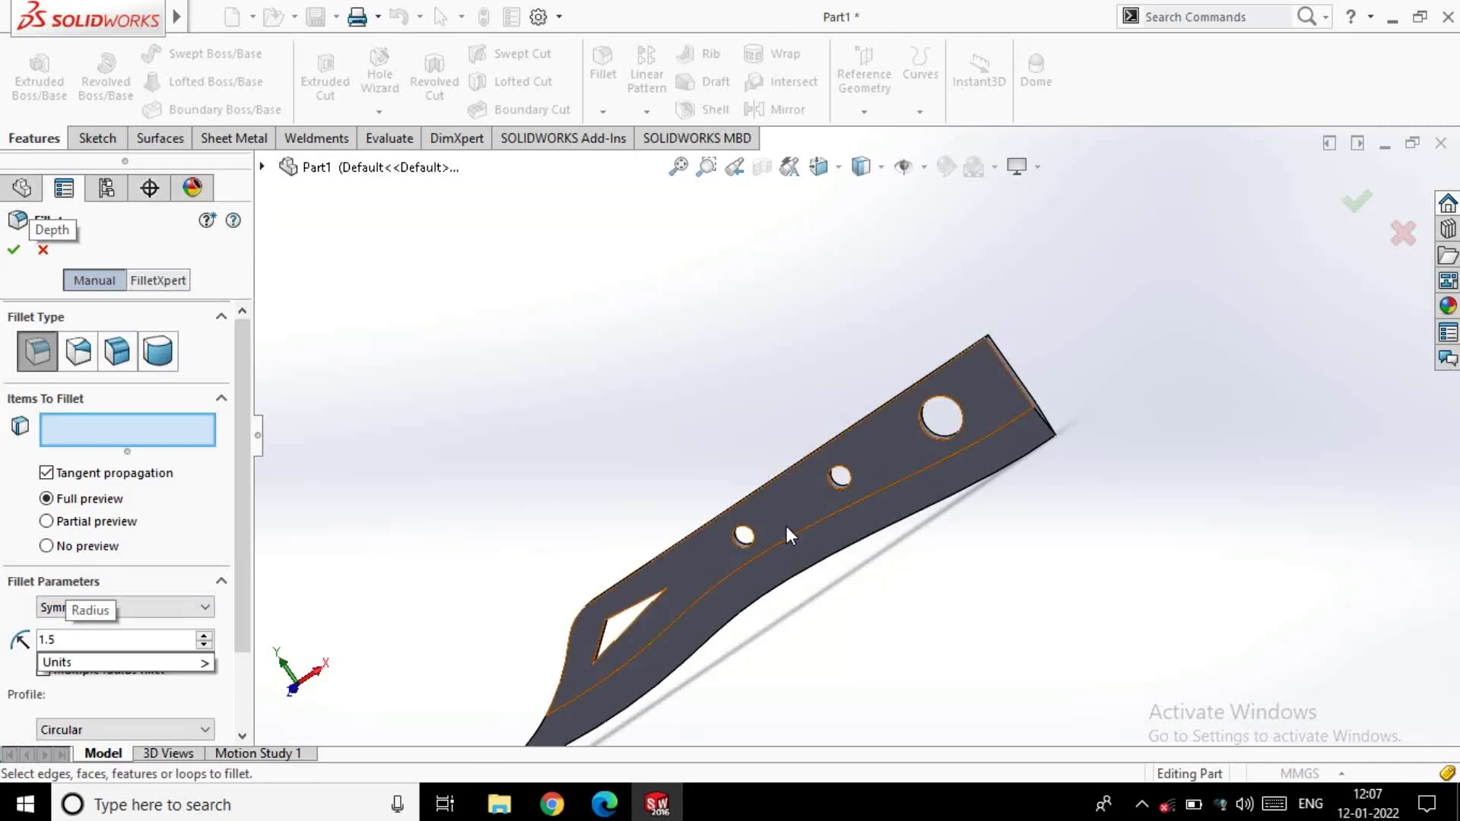
key("Return")
scroll(891, 481, "down", 3)
left_click(879, 431)
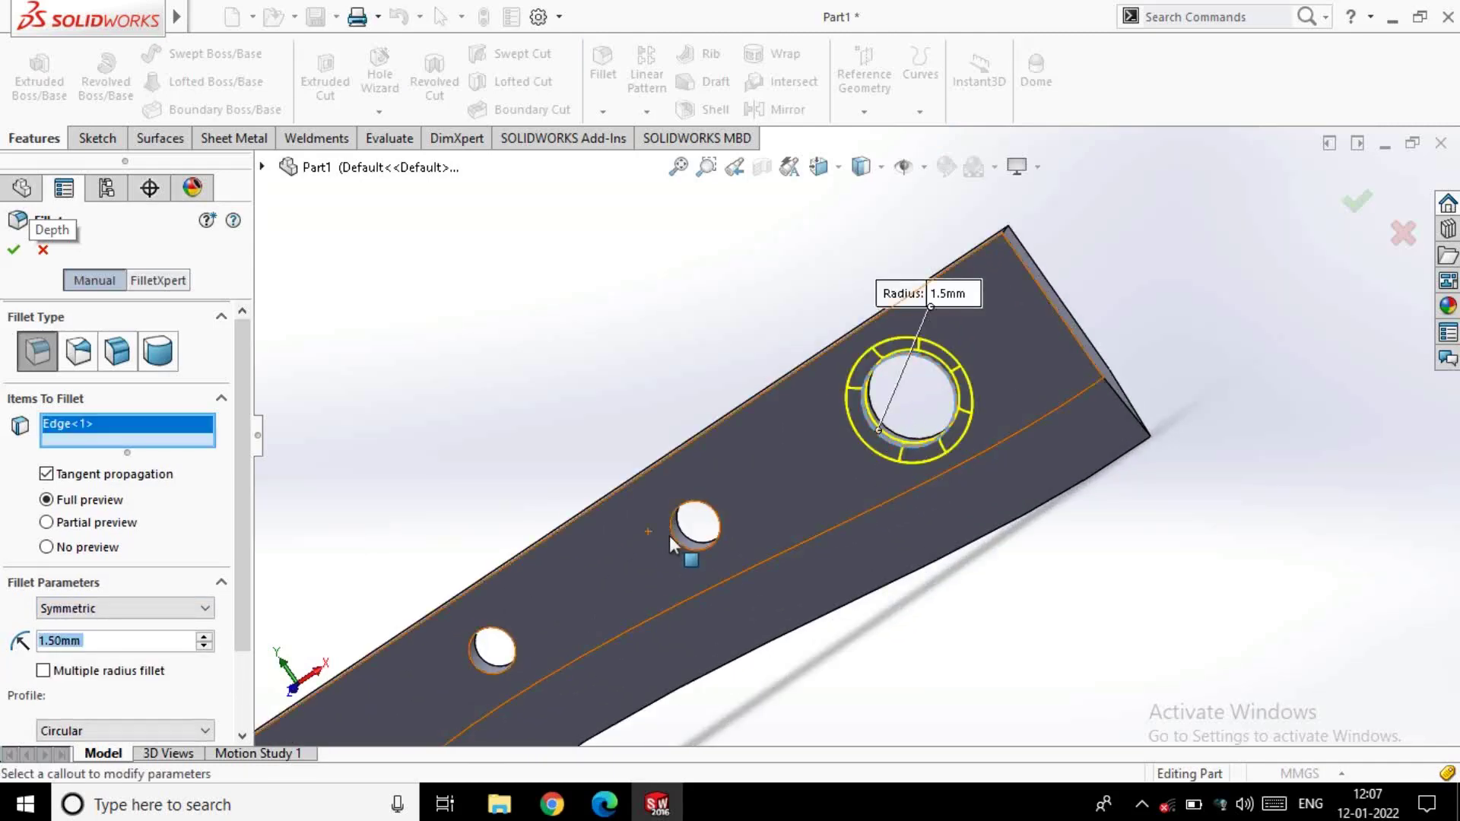
left_click(674, 535)
left_click(480, 666)
scroll(487, 673, "up", 3)
scroll(636, 616, "down", 6)
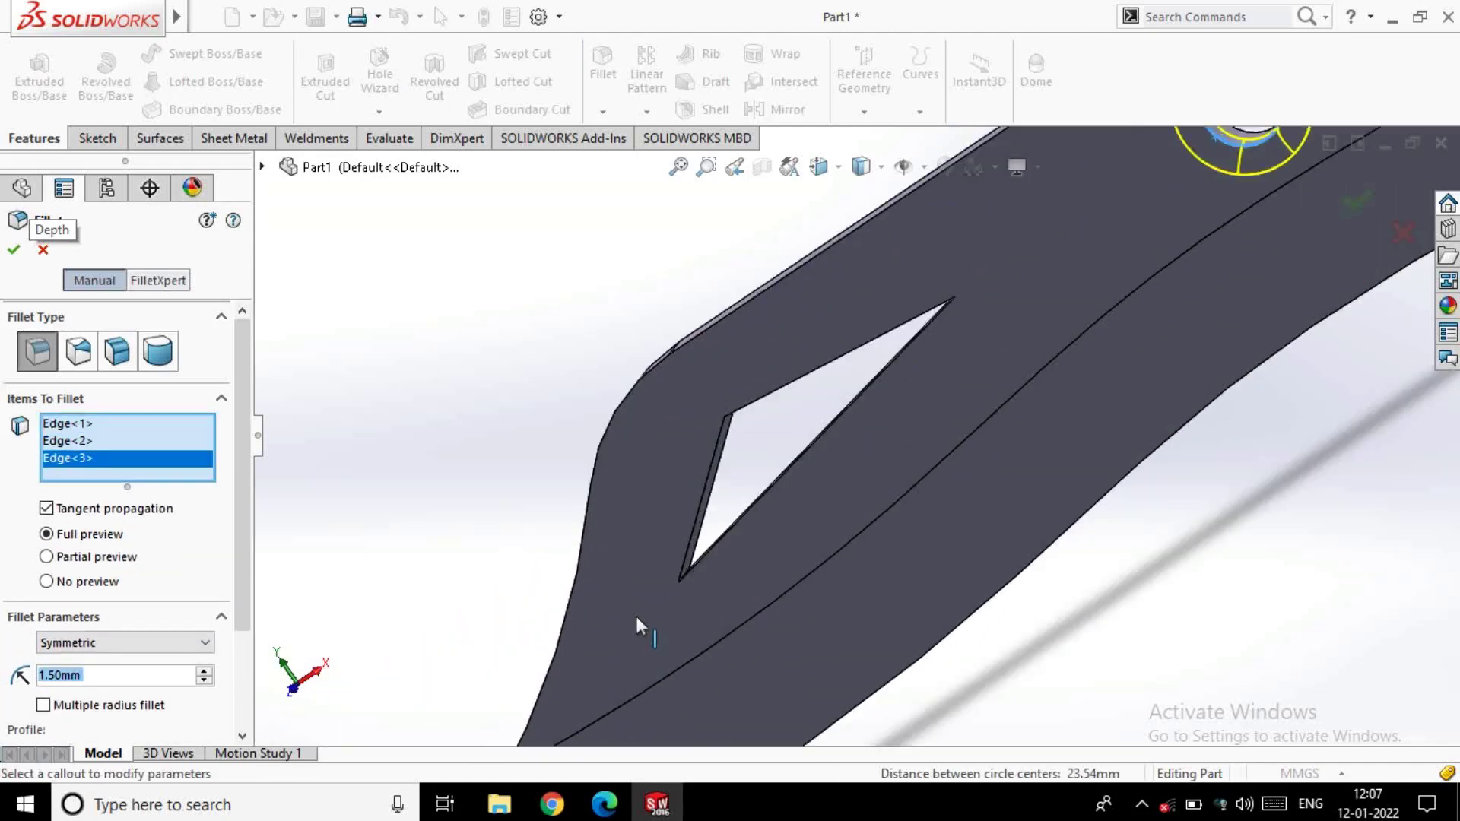
Add the three triangular cutout edges and accept the 1.5 mm Fillet1
left_click(683, 559)
scroll(846, 325, "down", 2)
scroll(824, 576, "down", 2)
left_click(819, 558)
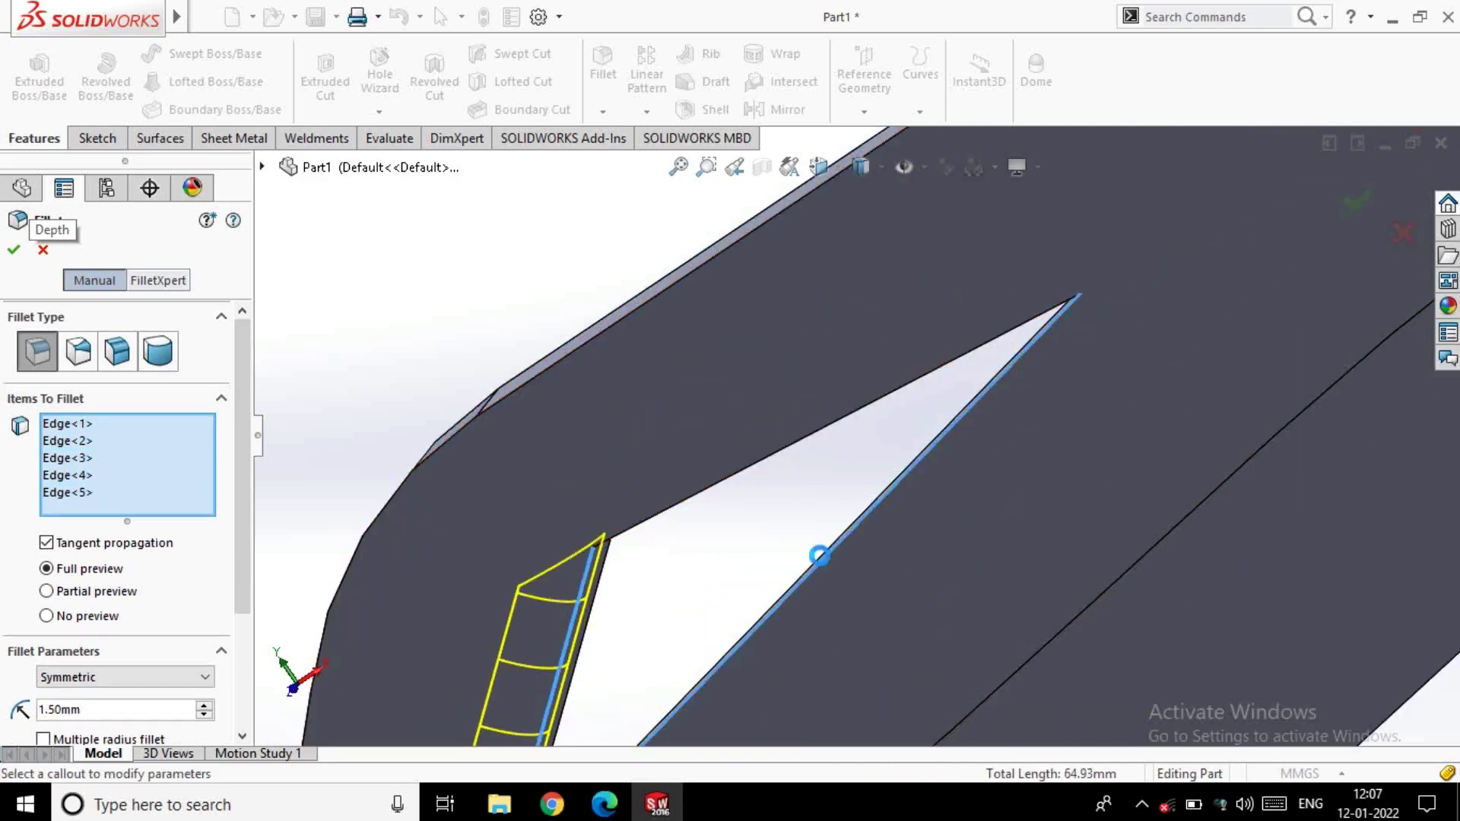
left_click(901, 398)
scroll(900, 396, "up", 2)
scroll(928, 434, "up", 3)
scroll(688, 417, "up", 2)
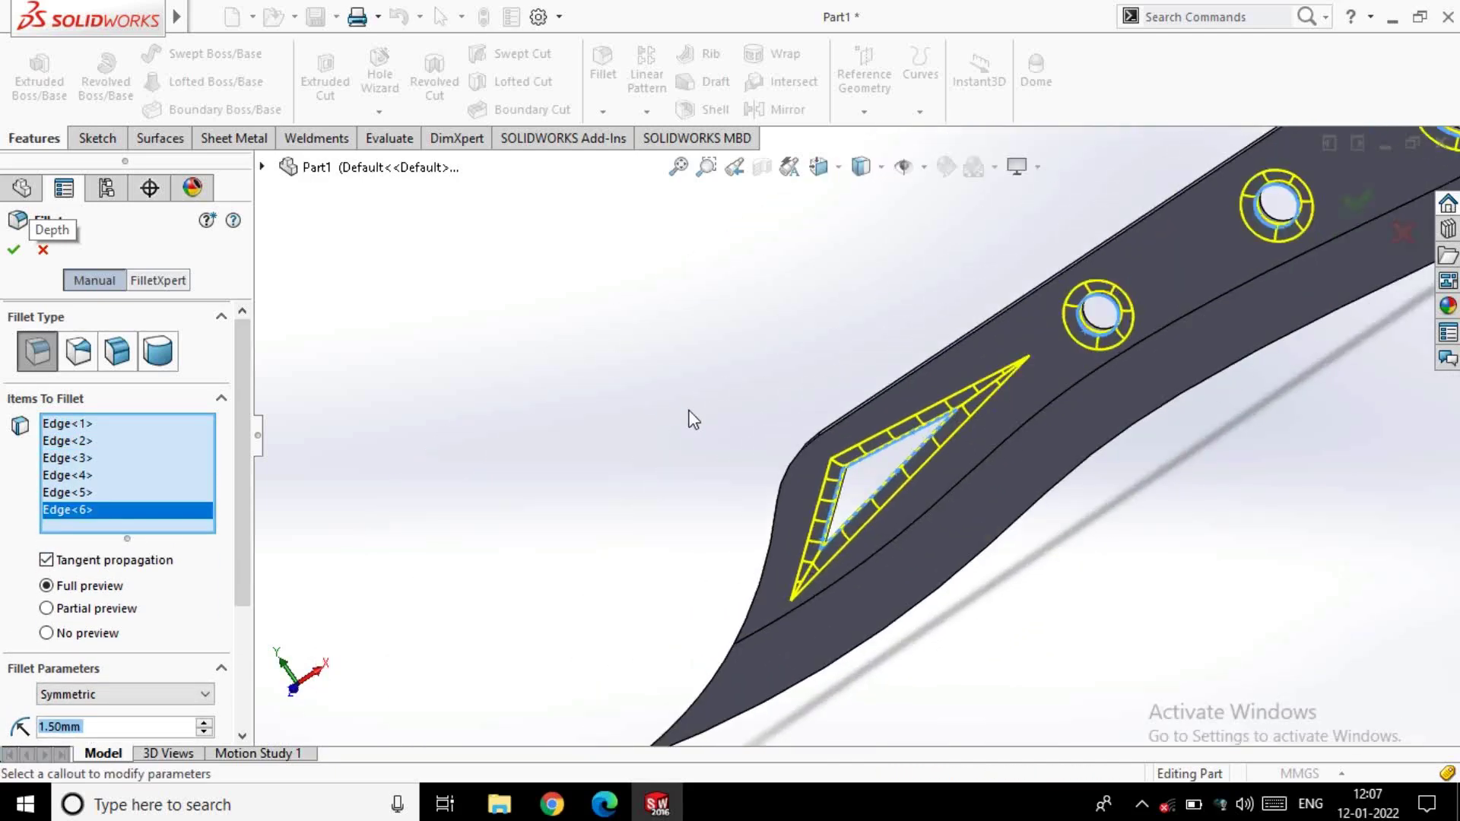
middle_click_drag(688, 417, 982, 439)
left_click(14, 249)
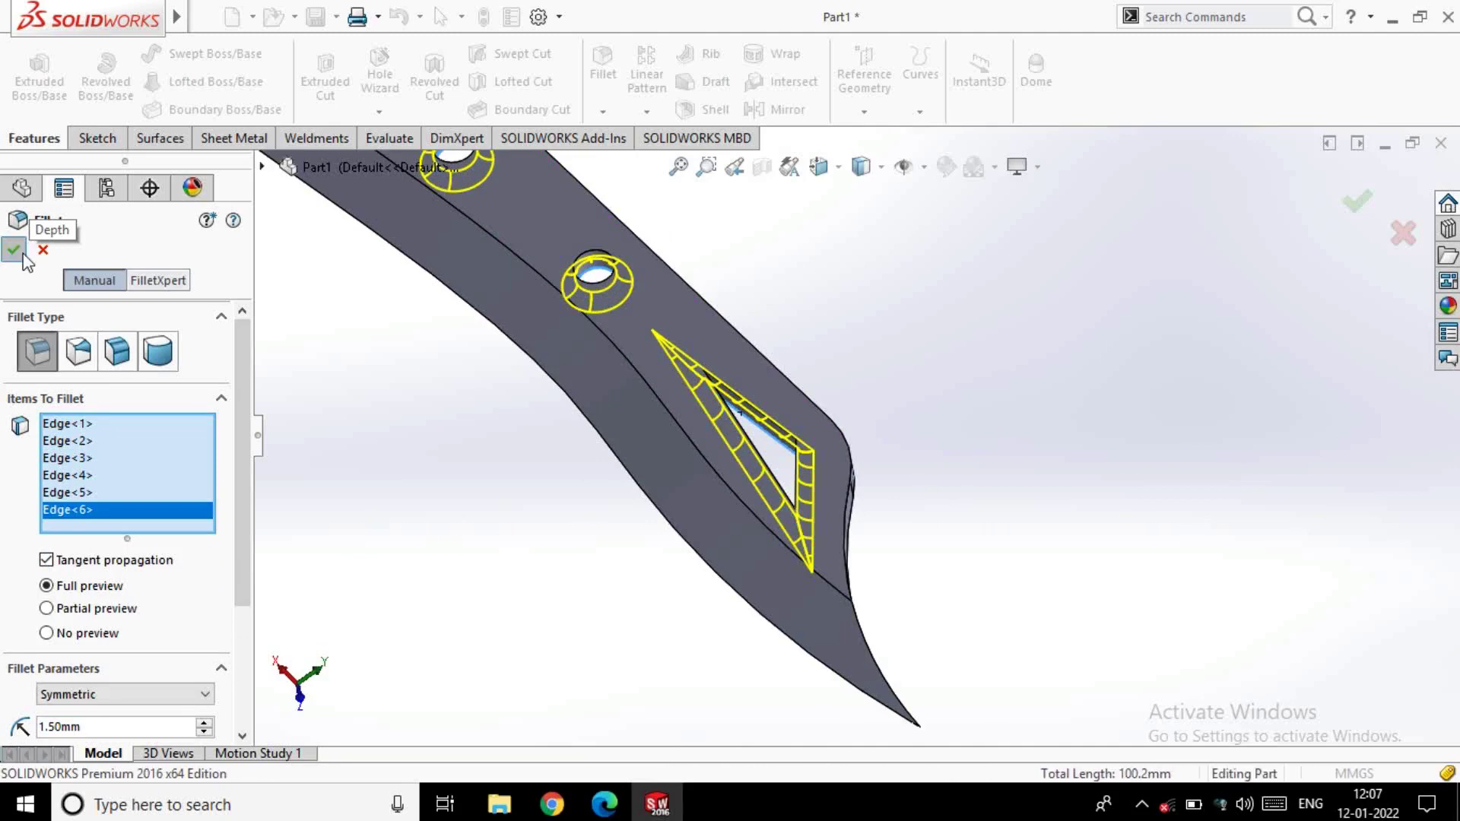
Begin a second 1.5 mm fillet on the triangular cutout's three edges on the other face
key("Return")
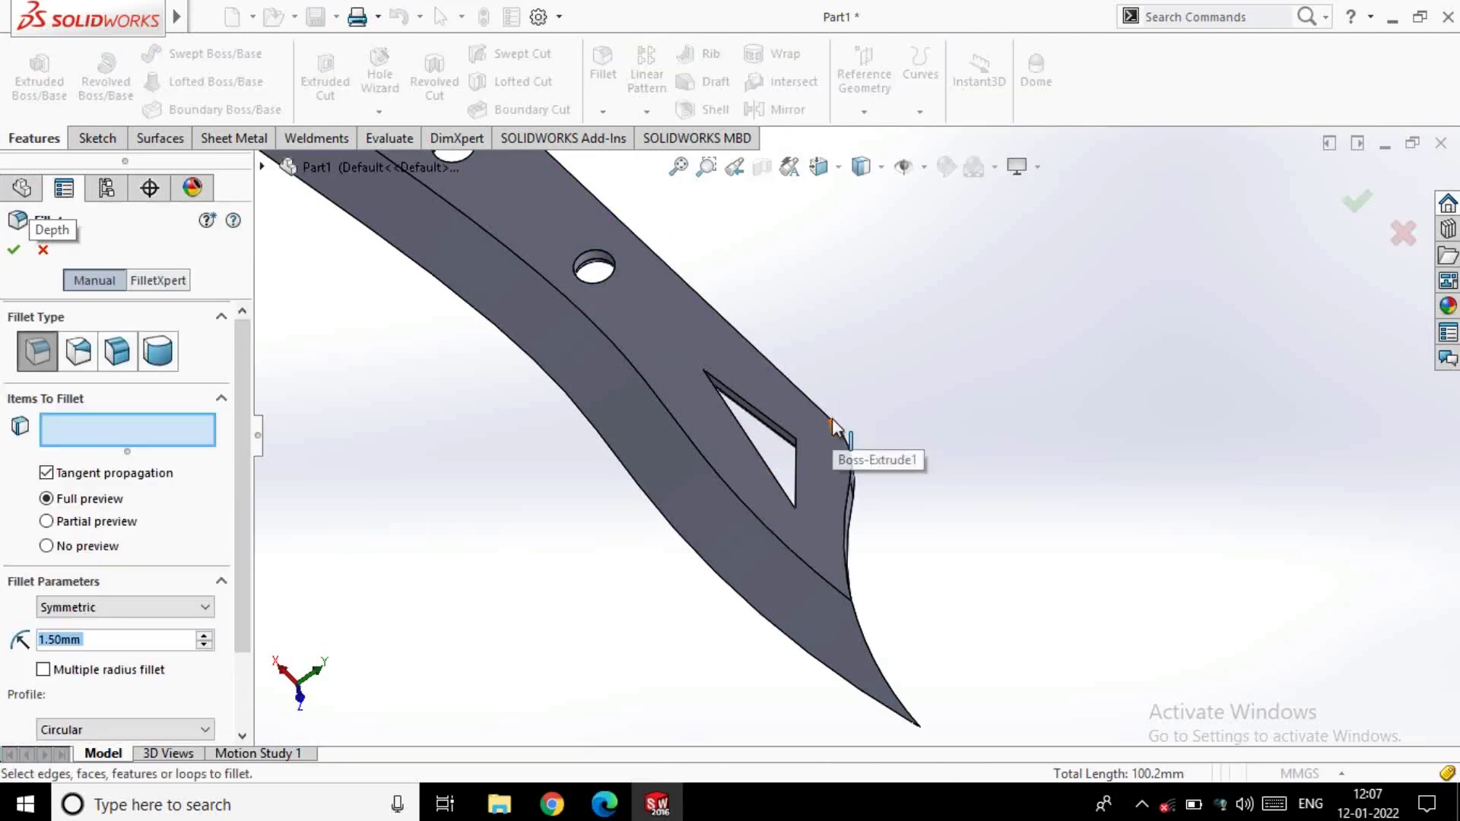
scroll(780, 374, "down", 2)
left_click(768, 390)
left_click(873, 532)
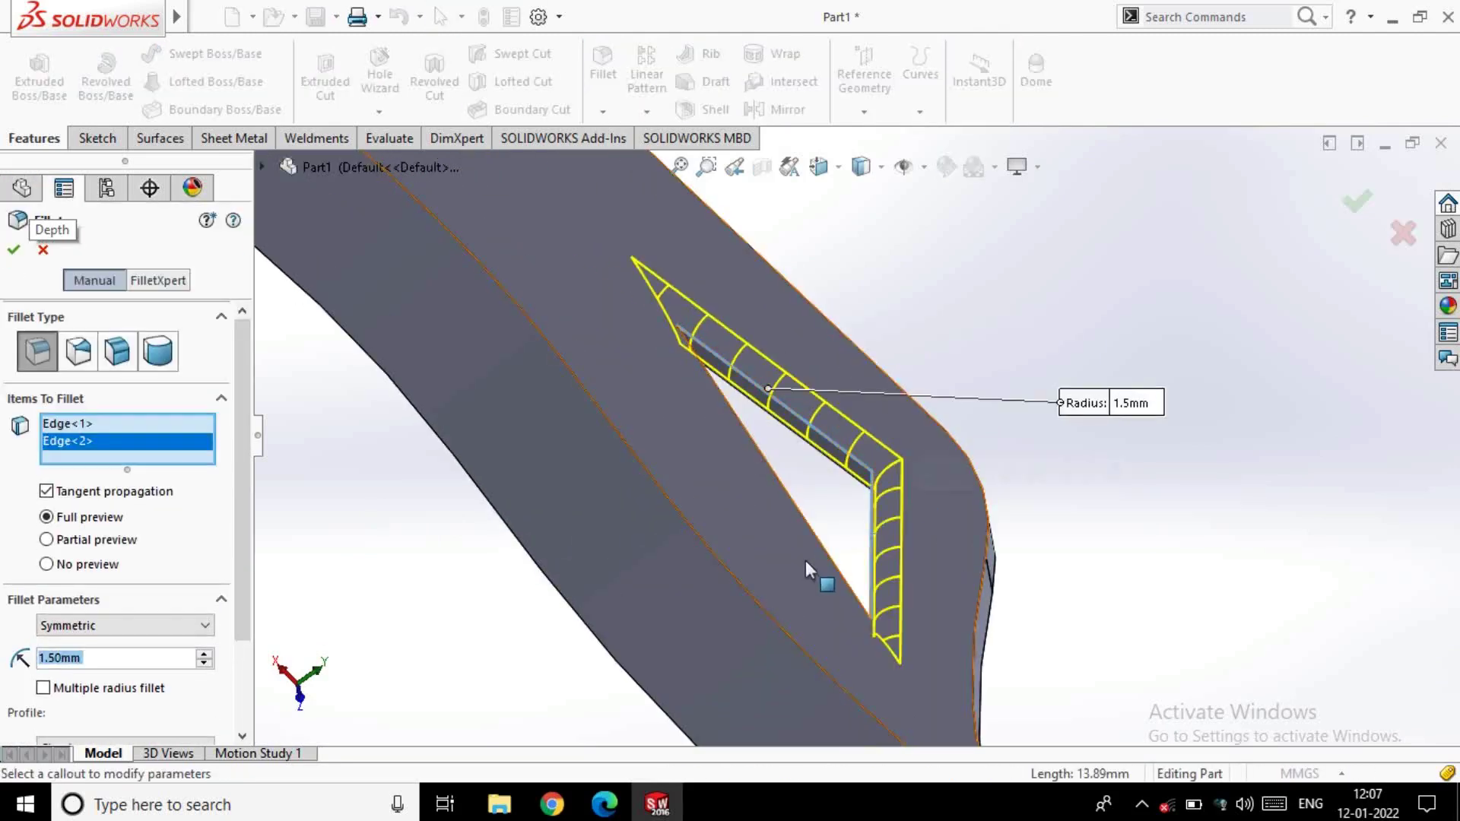
left_click(791, 542)
scroll(659, 217, "down", 3)
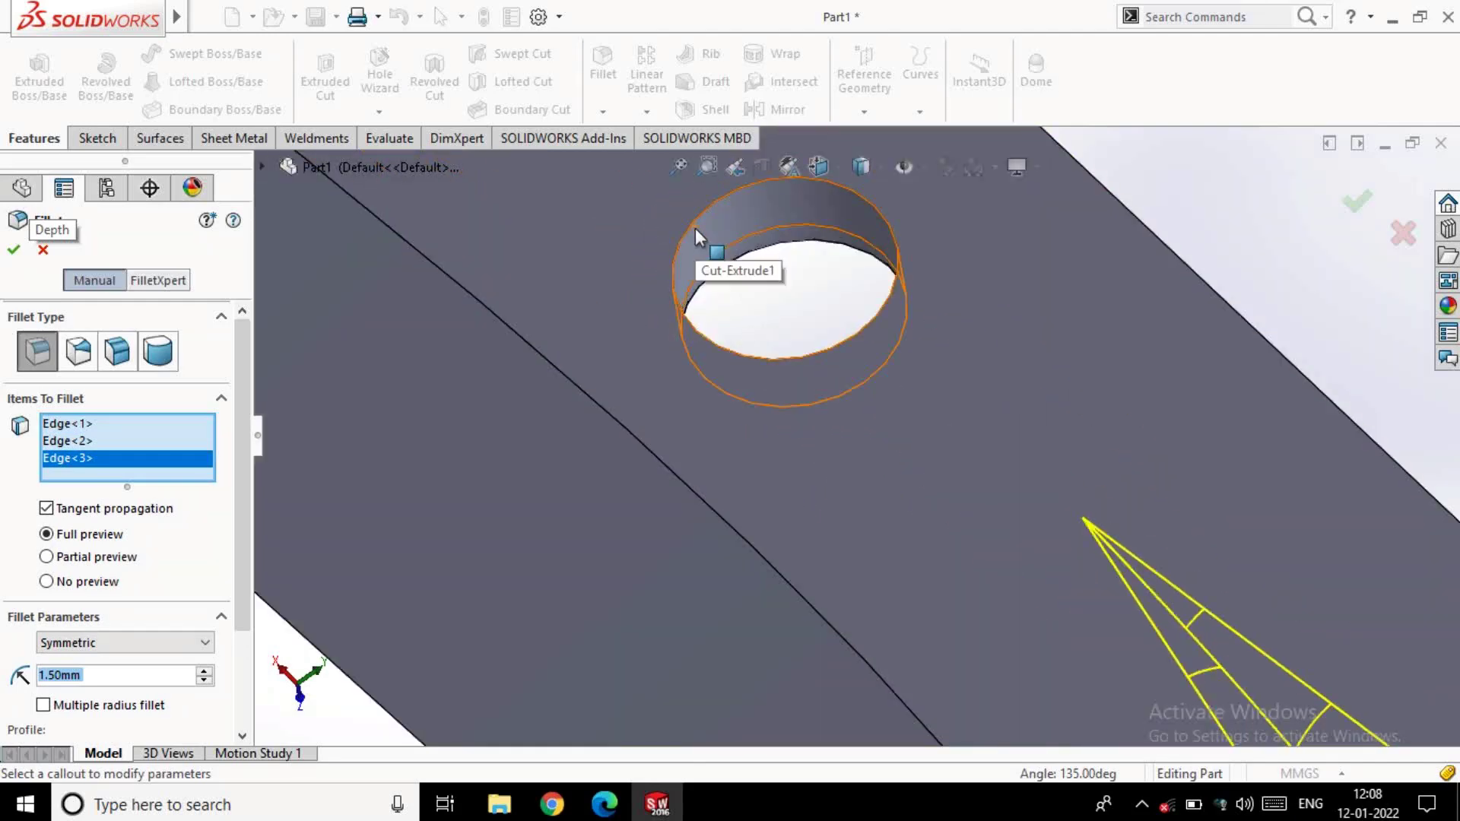
Add the three hole edges and confirm Fillet2 at 1.5 mm
left_click(695, 228)
scroll(692, 222, "up", 3)
left_click(773, 367)
scroll(773, 366, "up", 3)
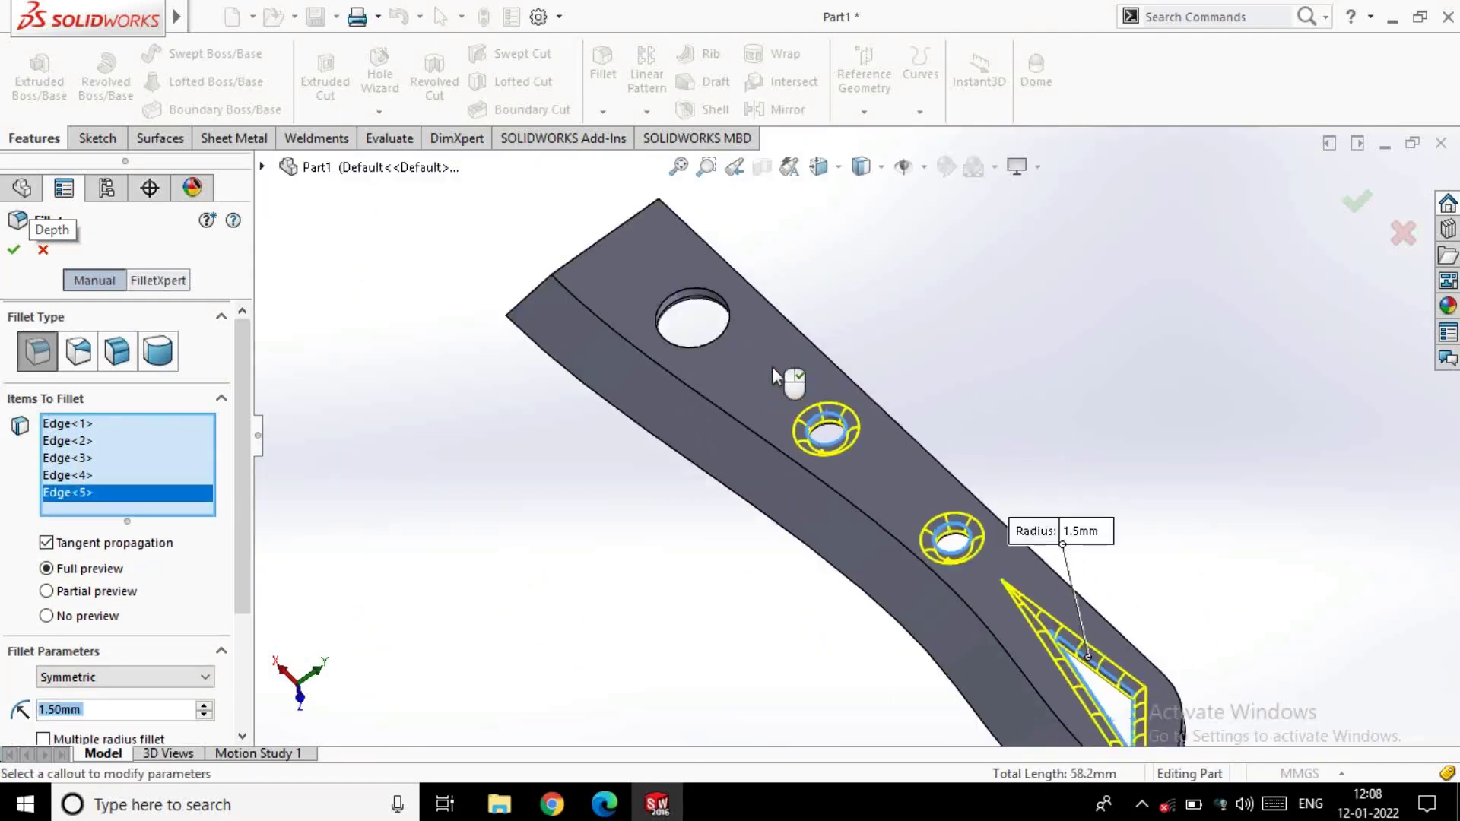
scroll(738, 335, "down", 4)
left_click(738, 334)
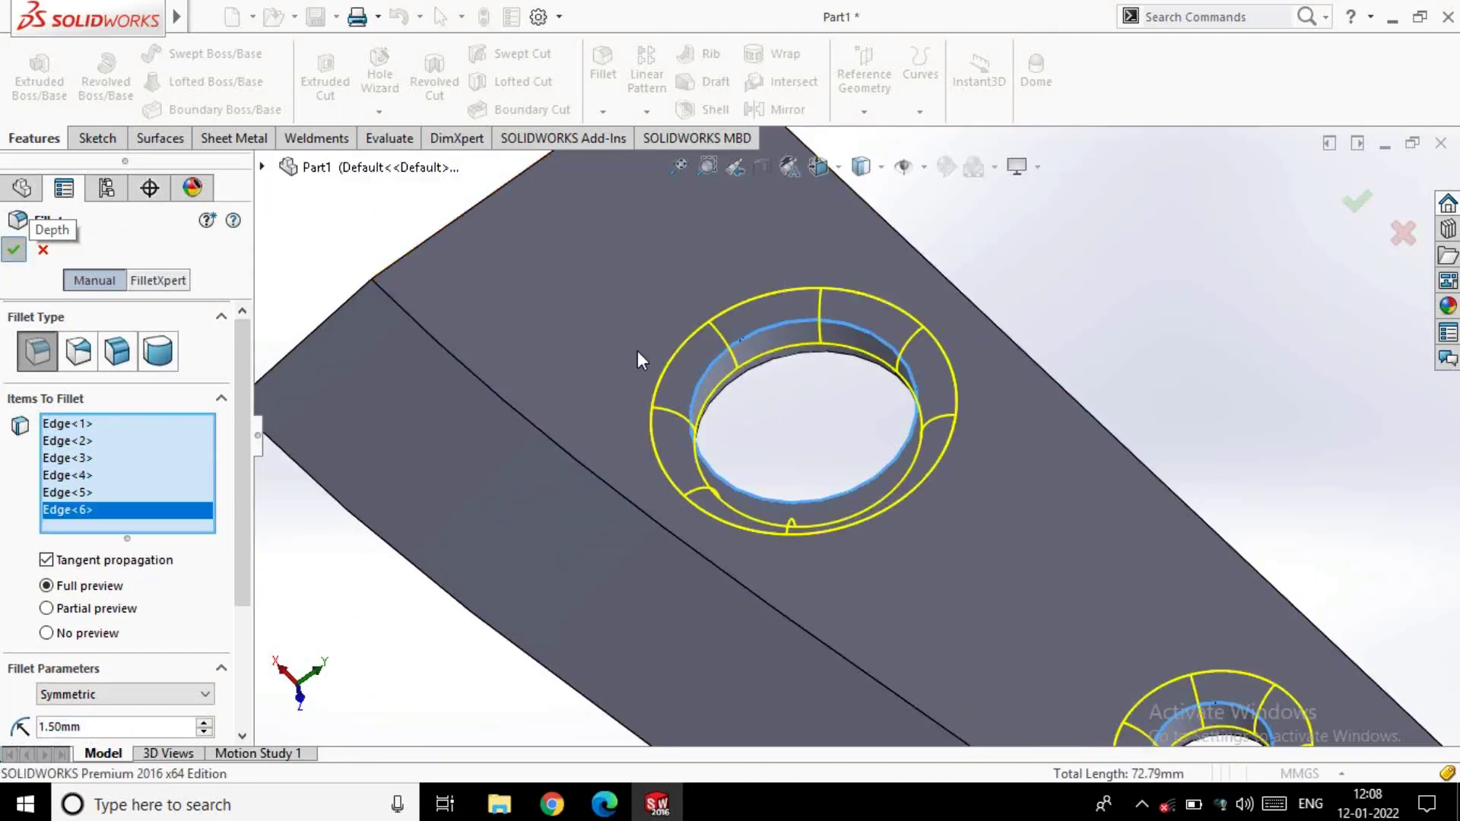
left_click(14, 251)
scroll(1064, 525, "up", 6)
mouse_move(1065, 525)
middle_mouse_down()
mouse_move(803, 595)
mouse_move(994, 434)
middle_mouse_up()
Start a new sketch on the Front Plane
left_click(91, 361)
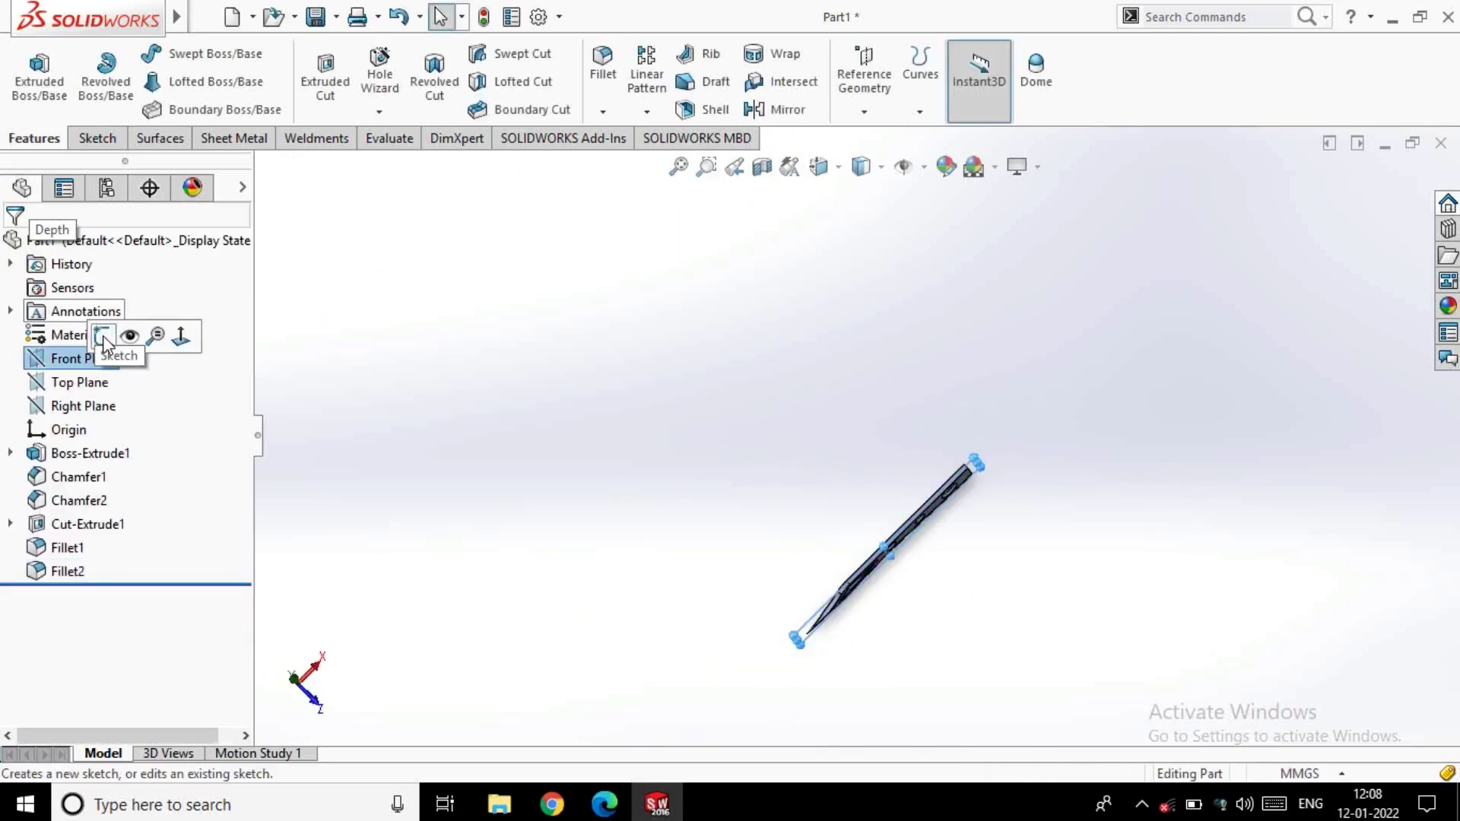
left_click(102, 336)
left_click(1256, 508)
scroll(1260, 486, "up", 3)
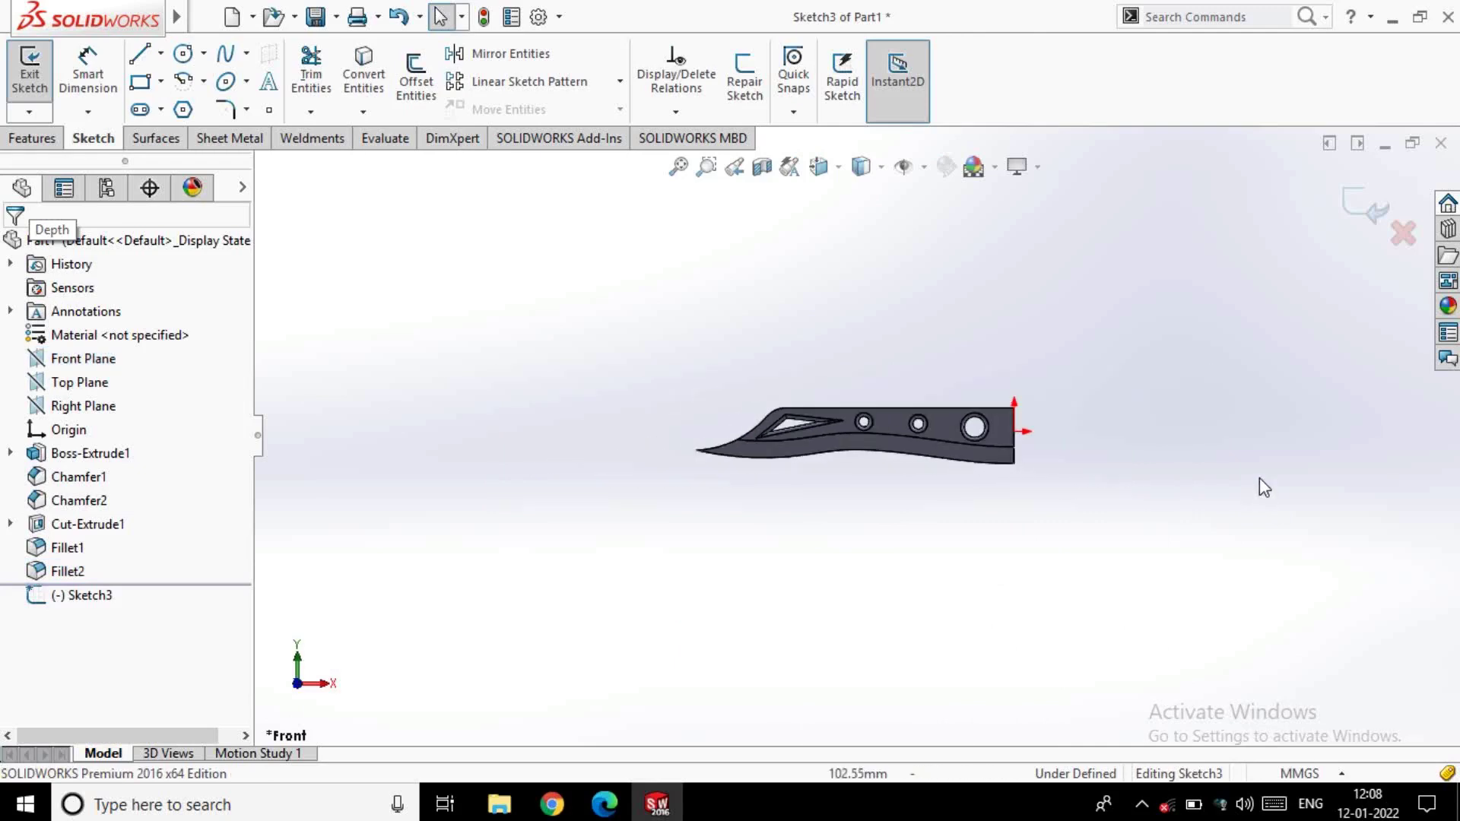
scroll(1279, 429, "down", 2)
scroll(1280, 429, "down", 2)
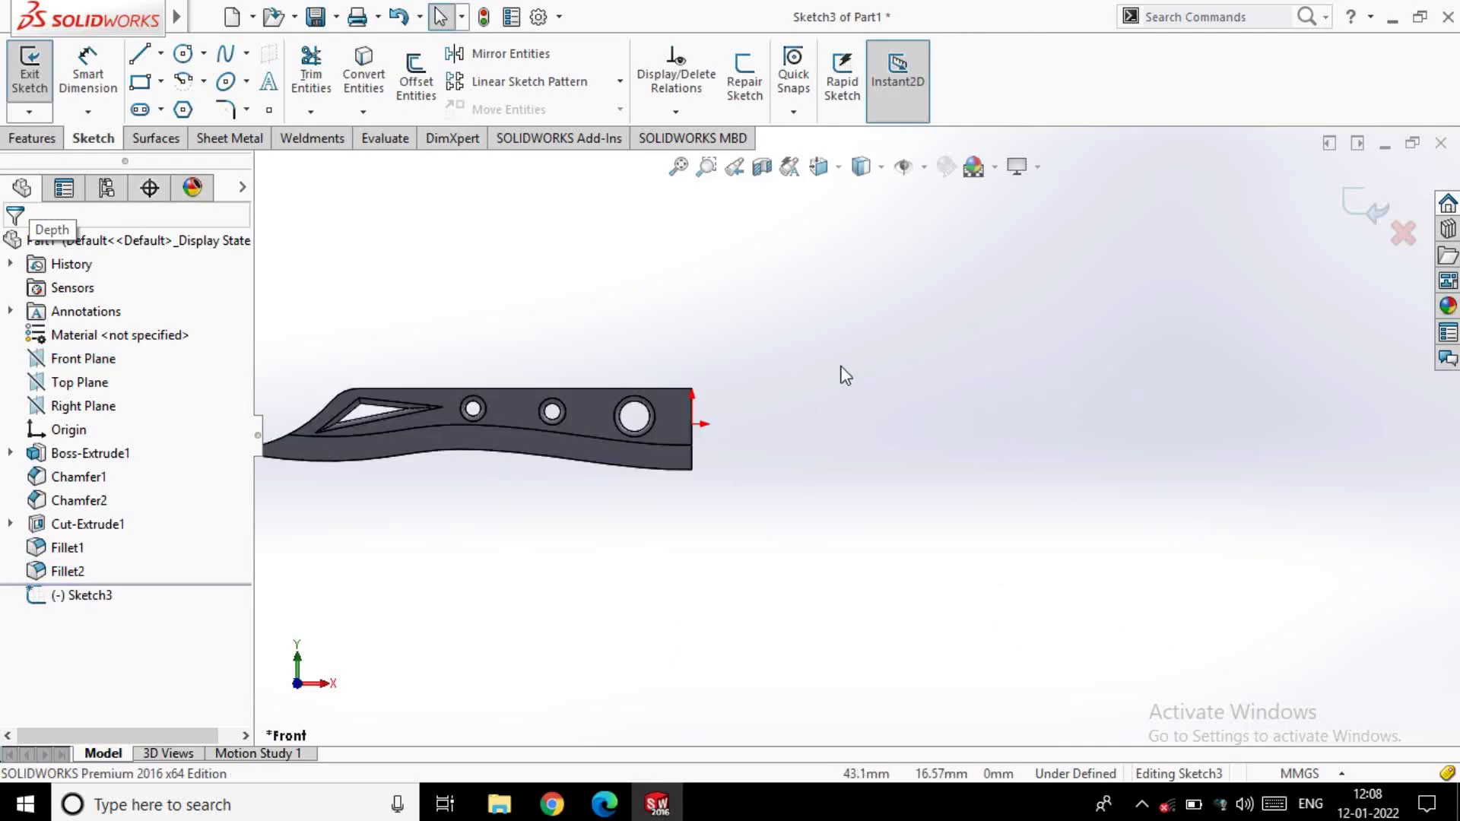
scroll(816, 384, "down", 1)
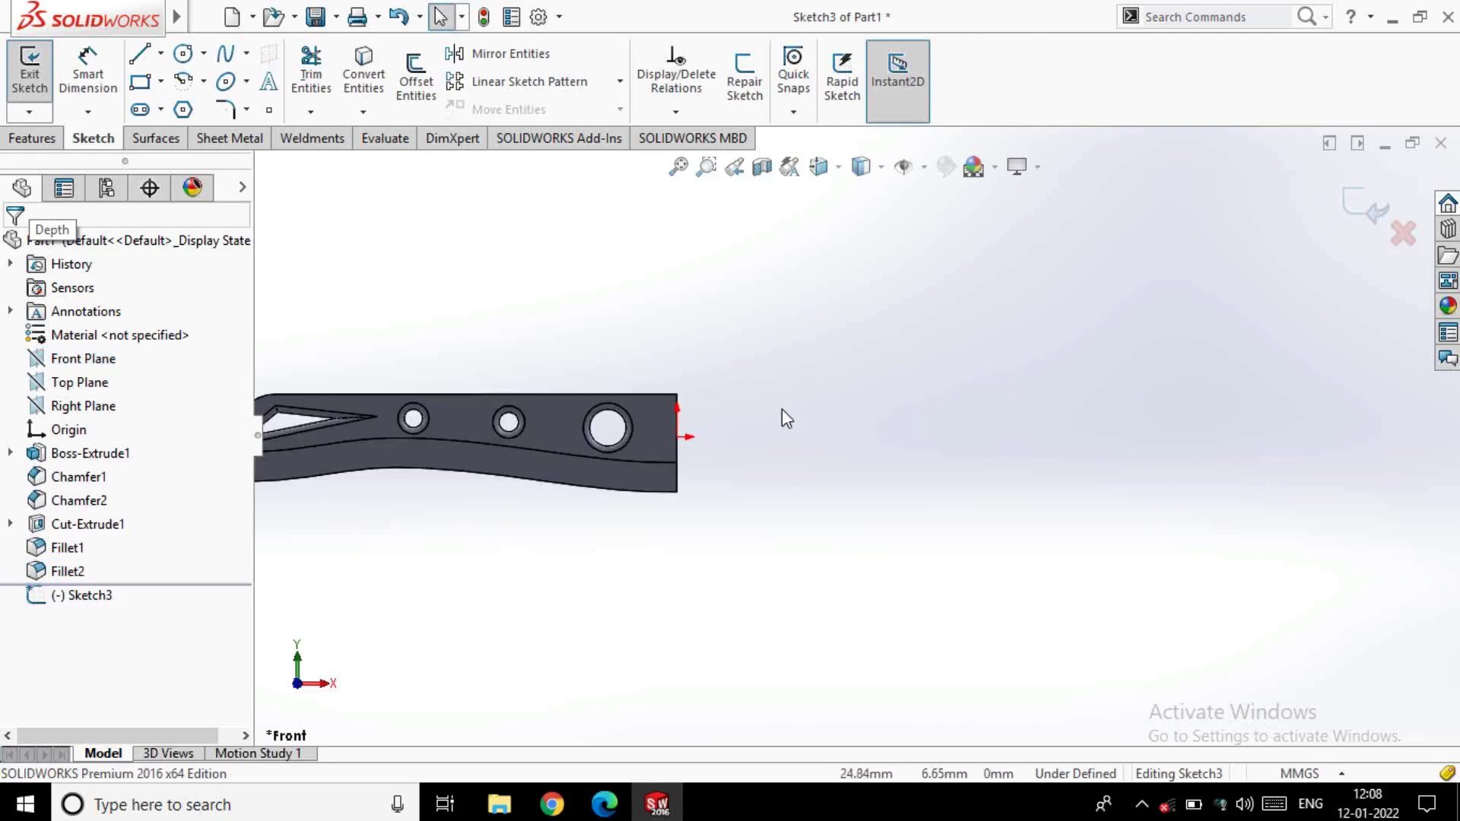
Draw a trial vertical line at the blade's back end, then cancel it
left_click(138, 61)
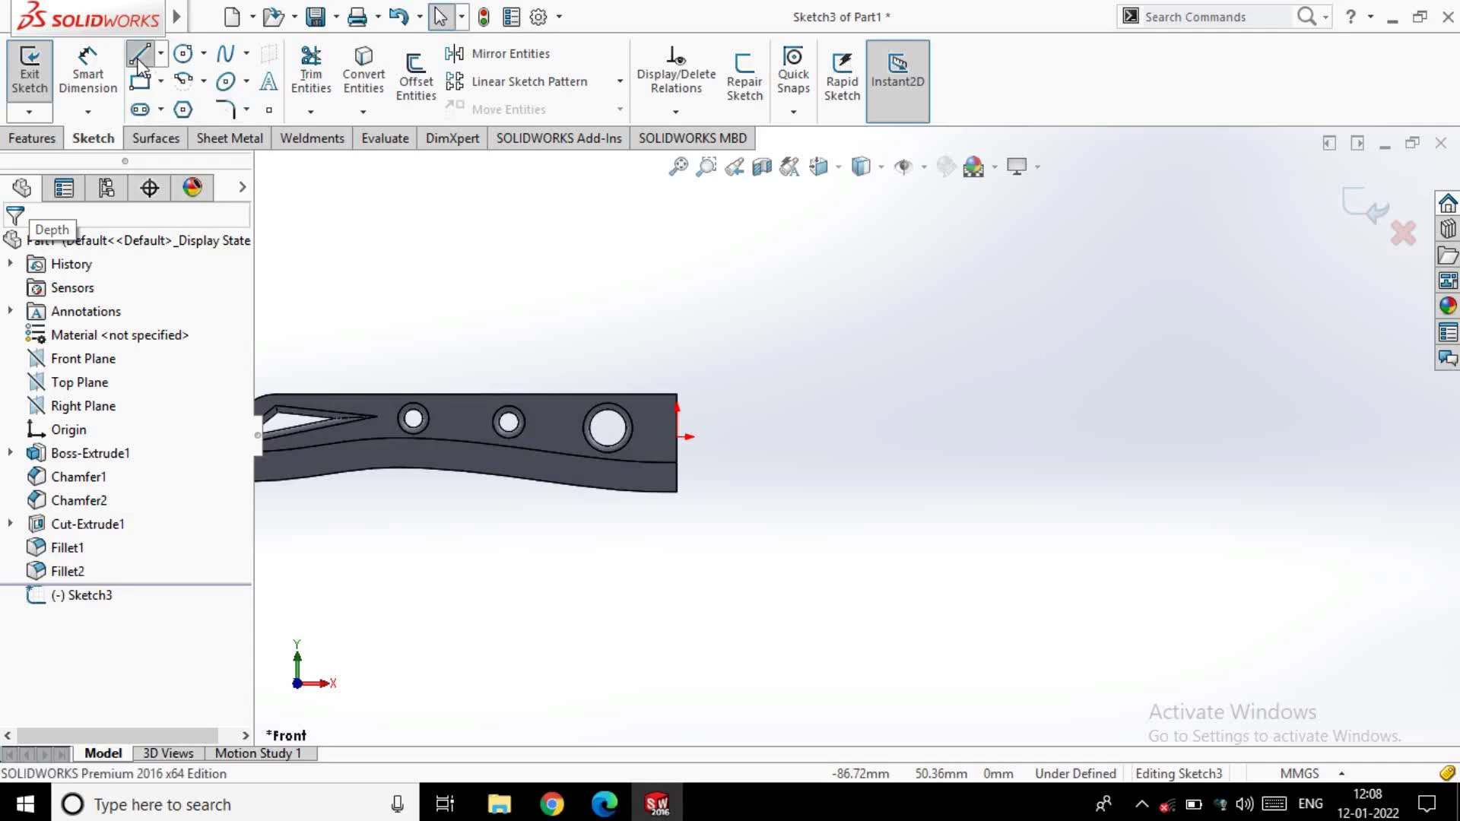
left_click(677, 437)
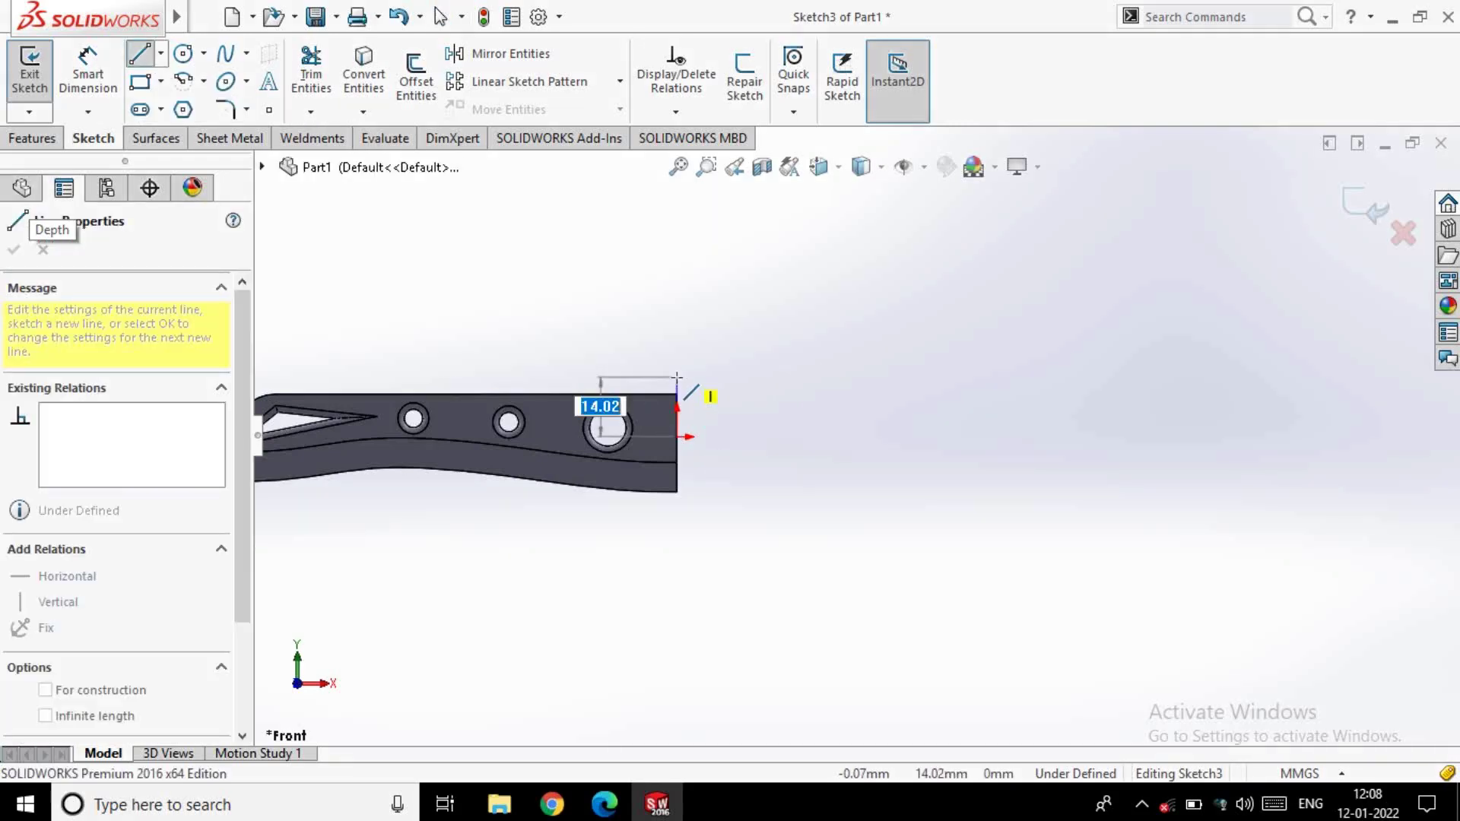
left_click(677, 377)
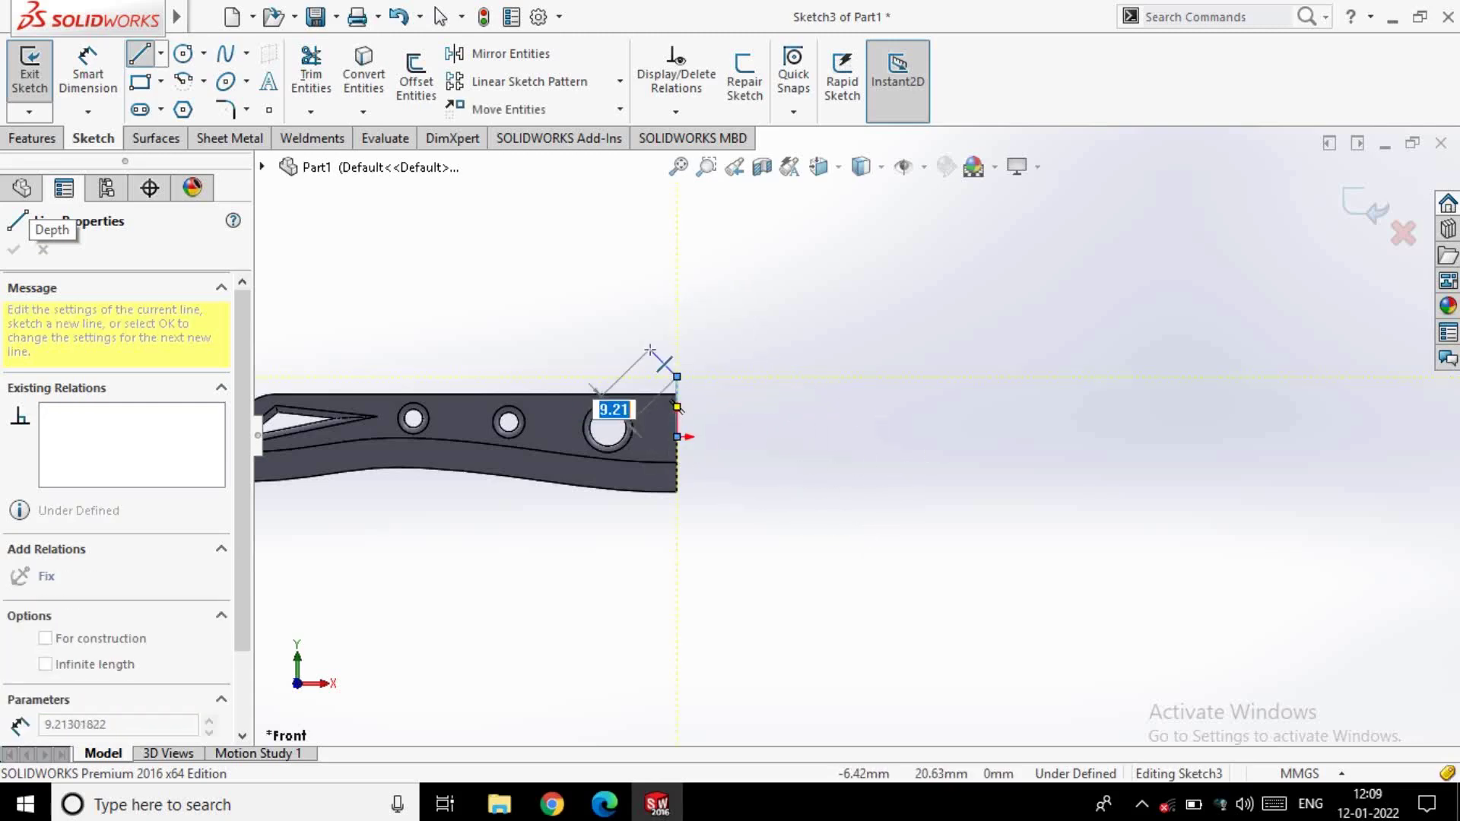
key("Escape")
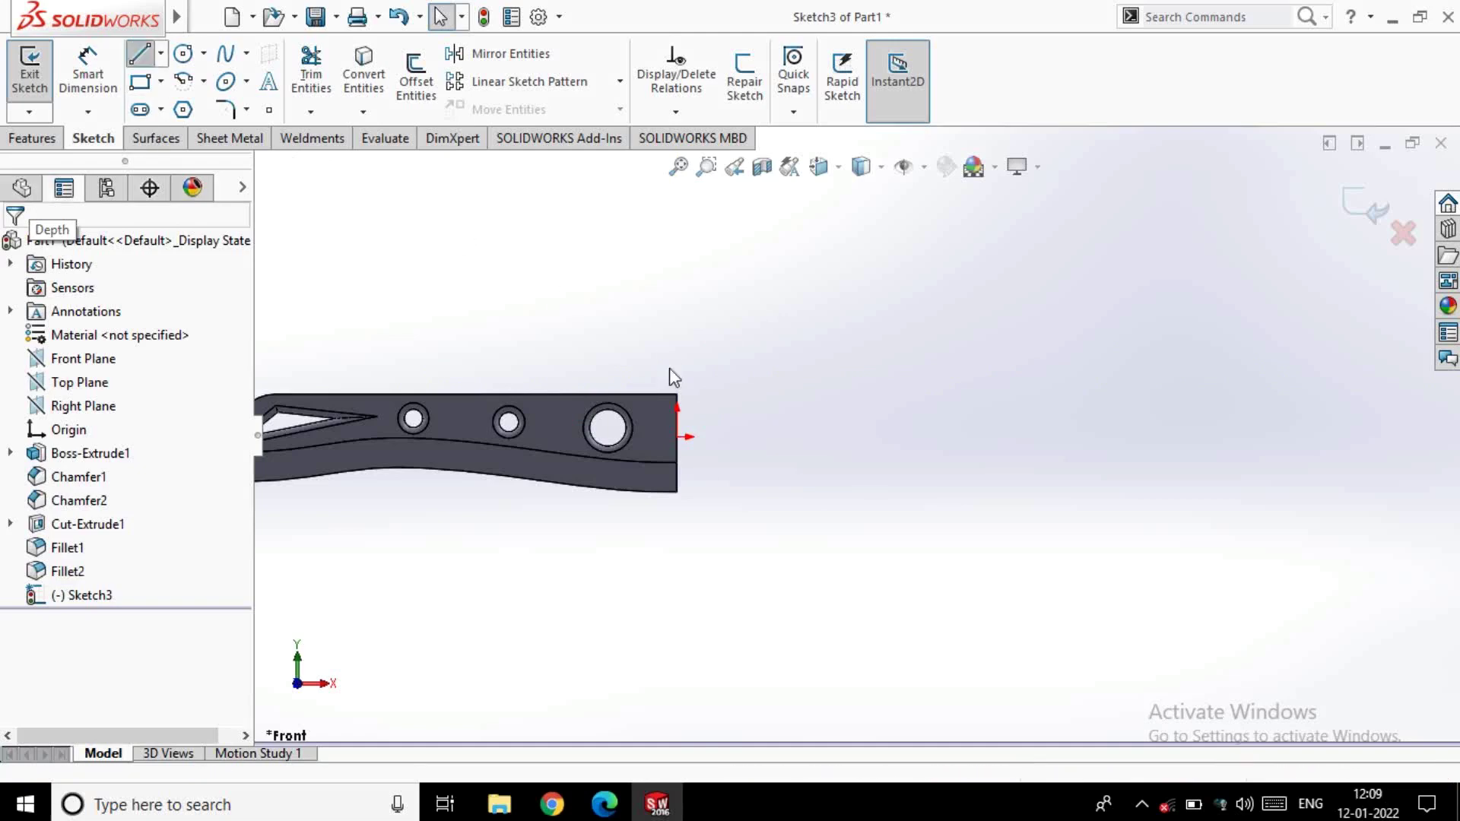
Draw lines from the origin for the guard's front, top and back edges and the grip's upper contour
left_click(139, 53)
left_click(678, 438)
left_click(677, 364)
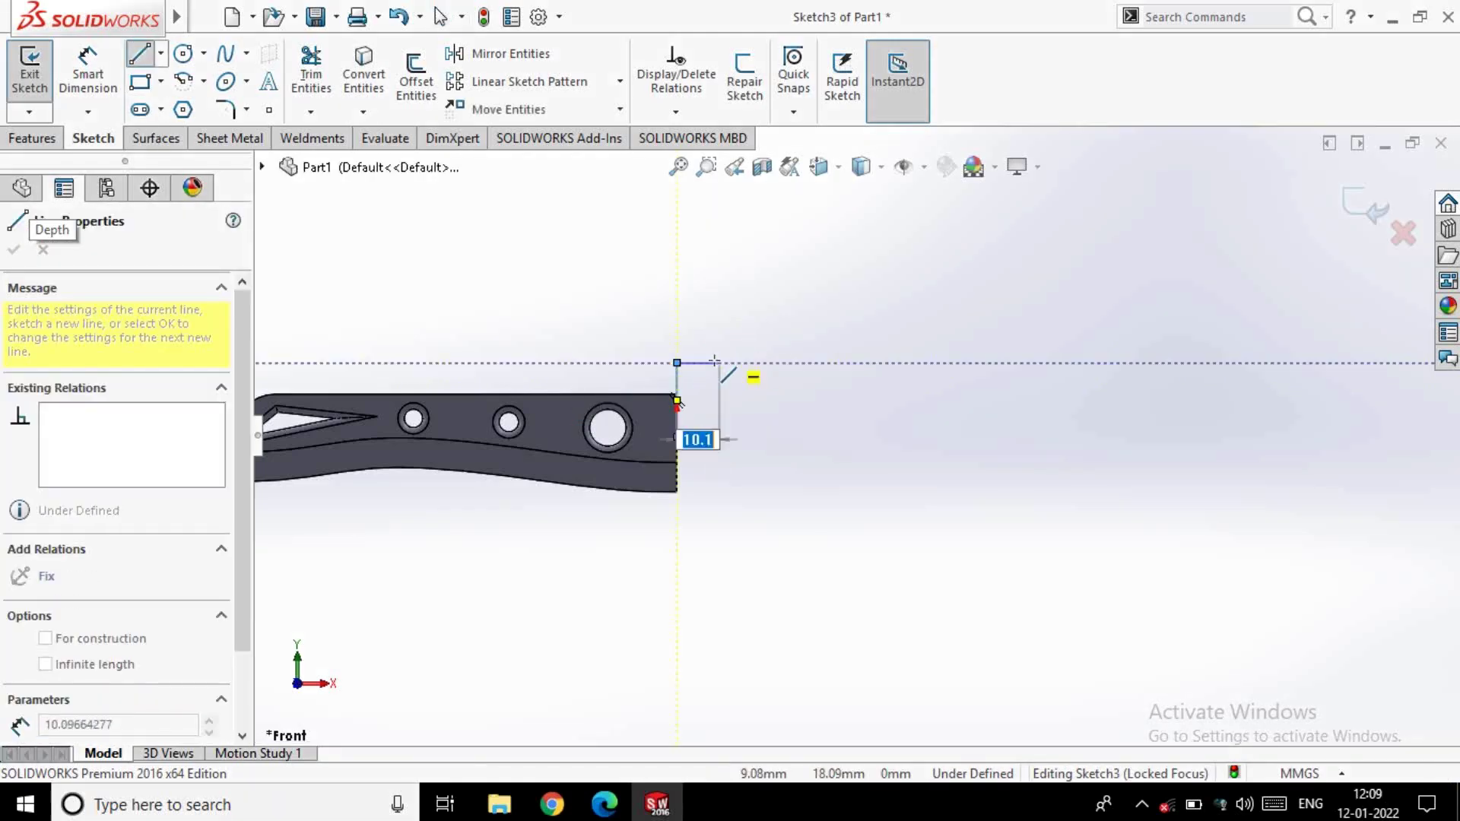
left_click(712, 363)
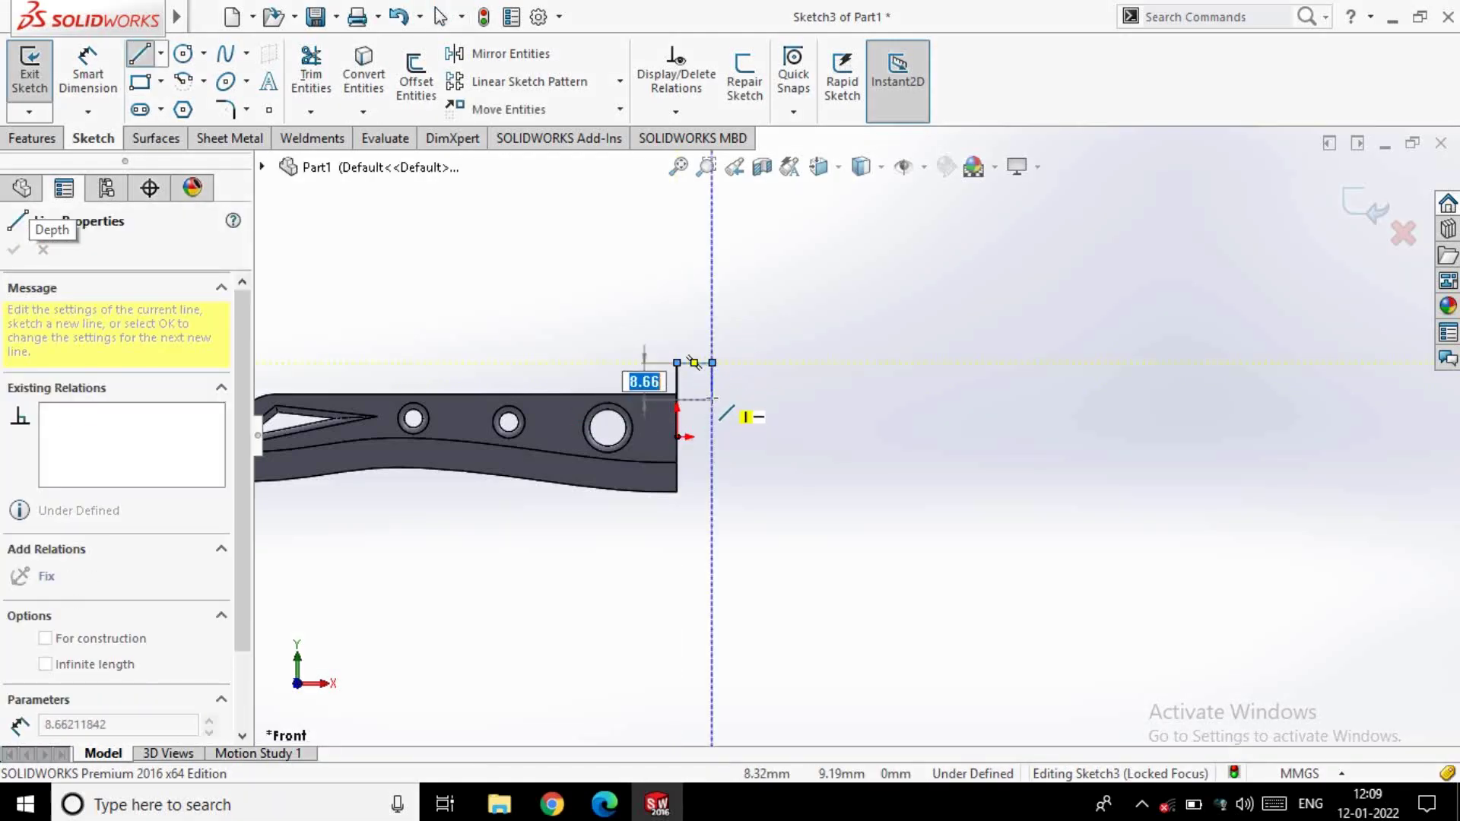
left_click(713, 399)
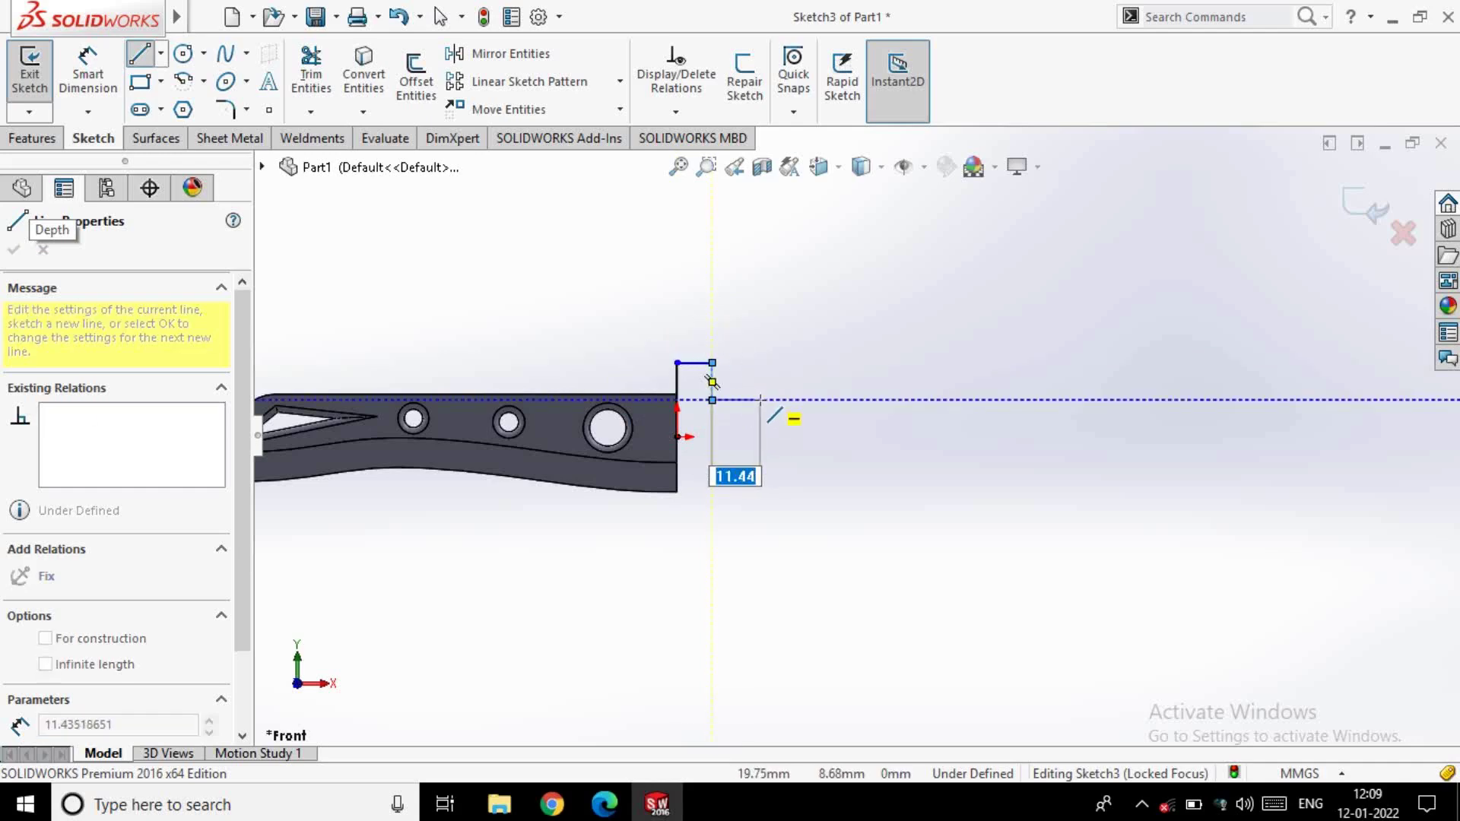
left_click(761, 400)
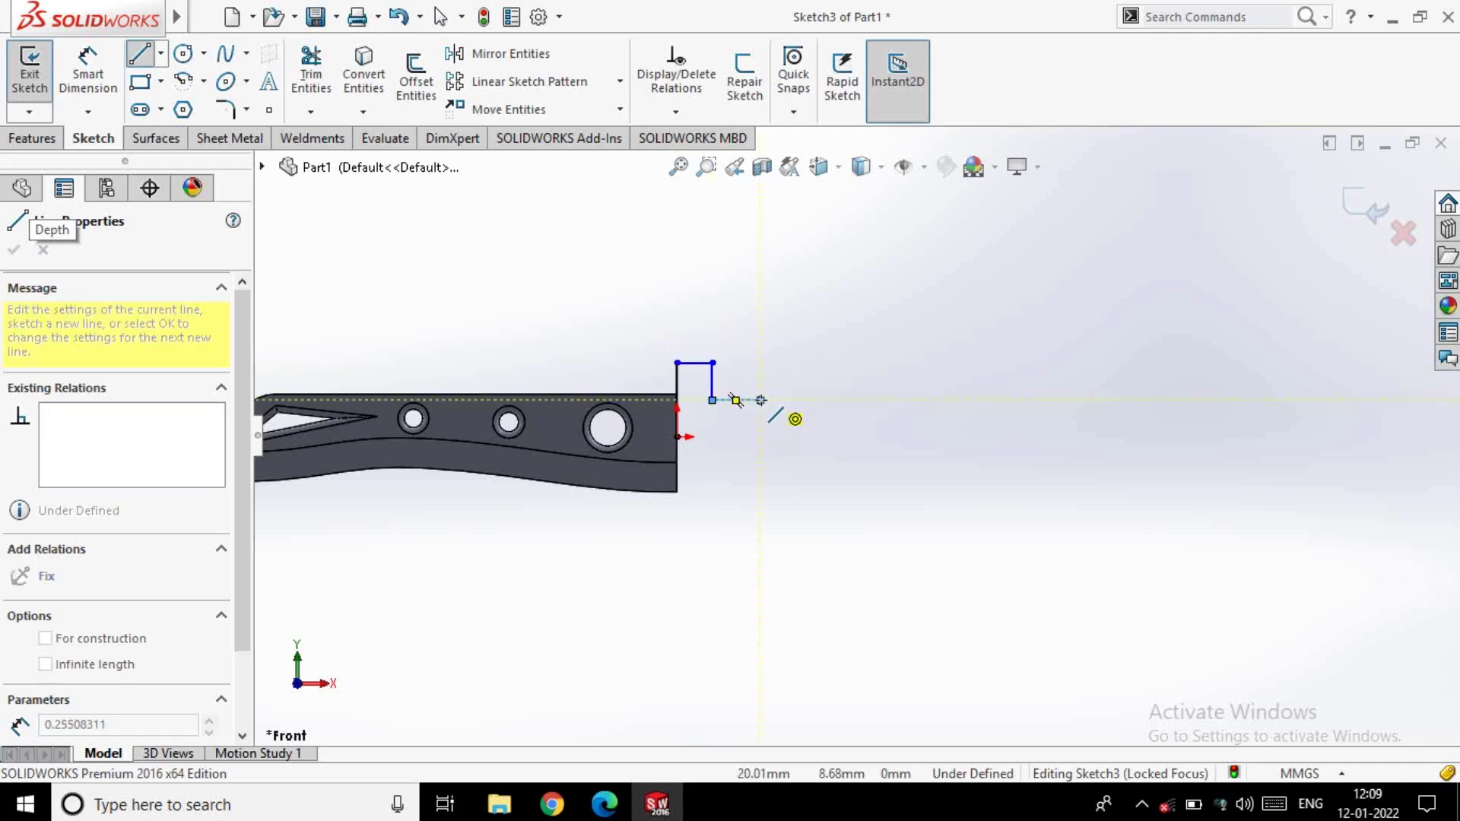
left_click(887, 382)
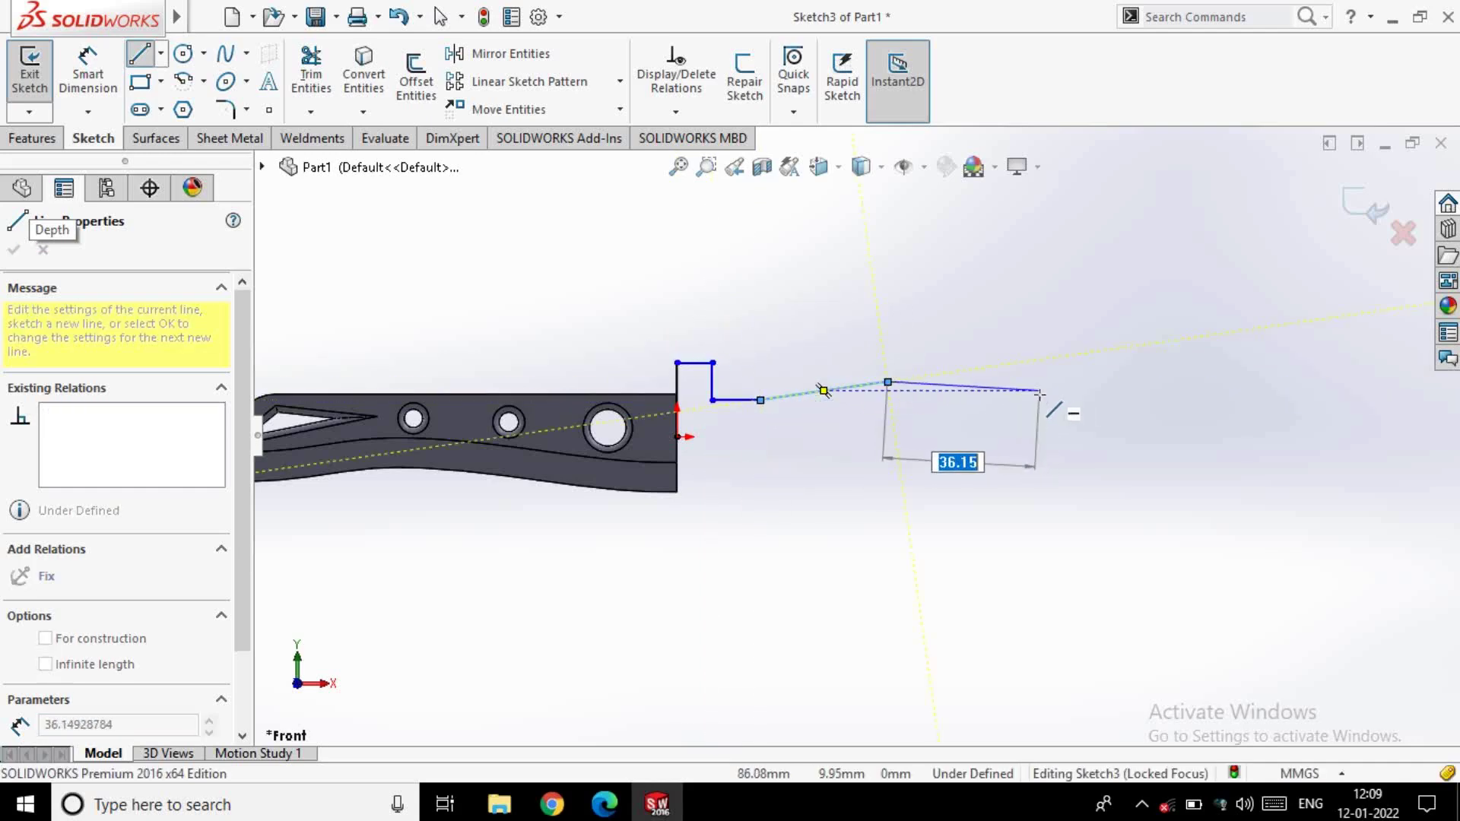
left_click(1040, 393)
left_click(1154, 397)
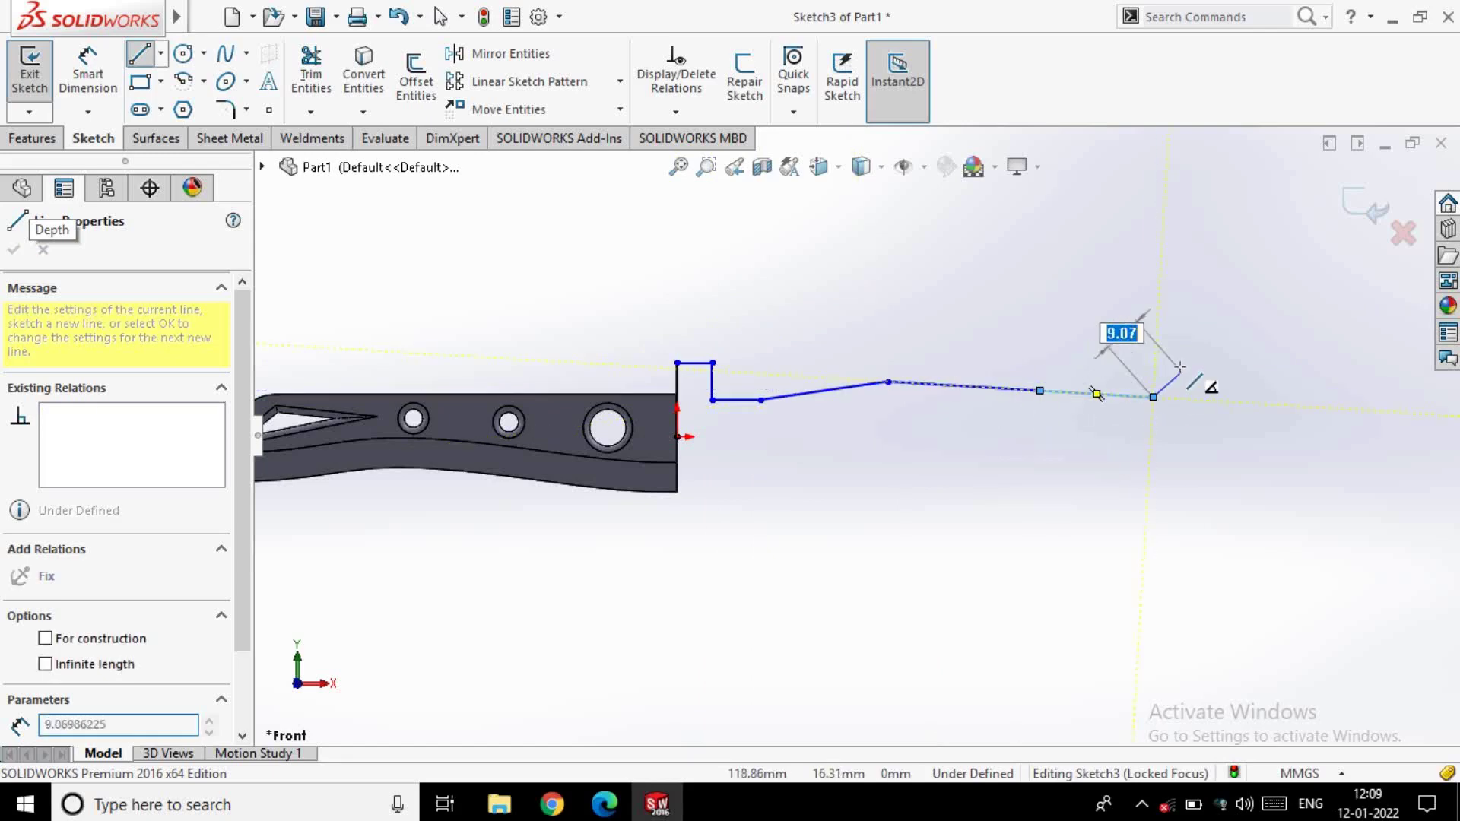
Draw the pommel's flared end and the grip's wavy lower contour
left_click(1189, 365)
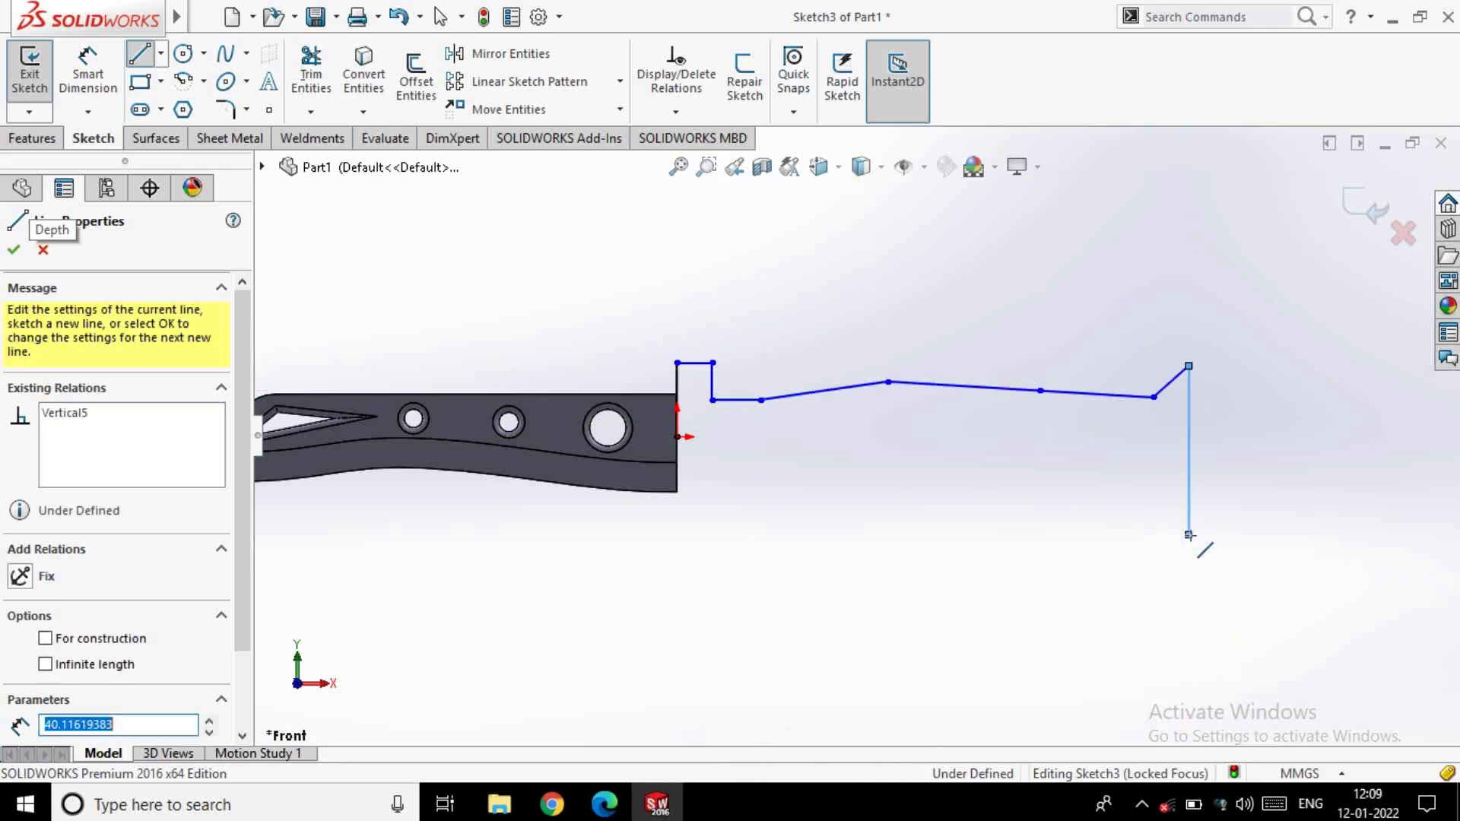
left_click(1189, 535)
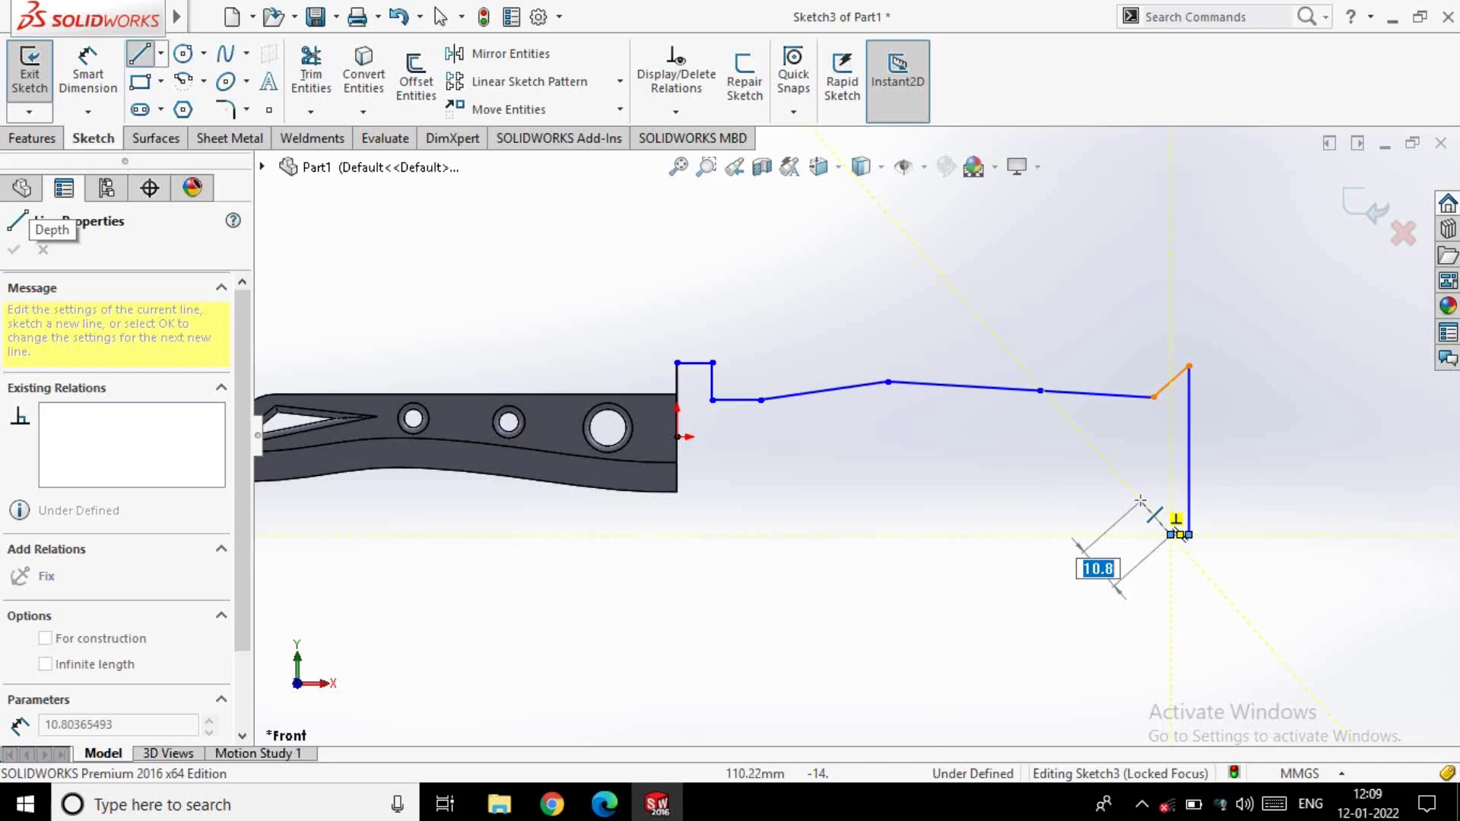
left_click(1141, 501)
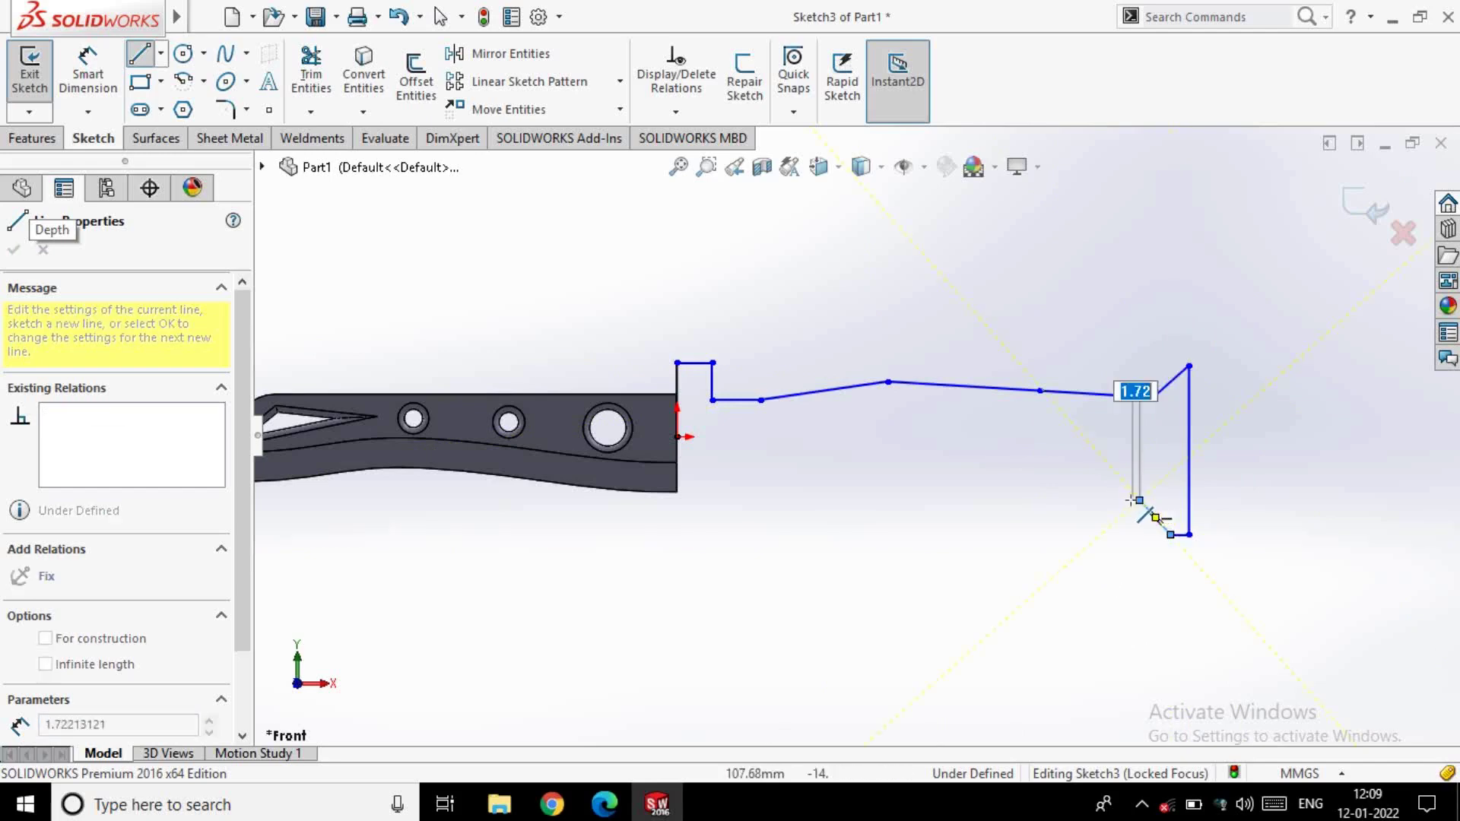
left_click(998, 516)
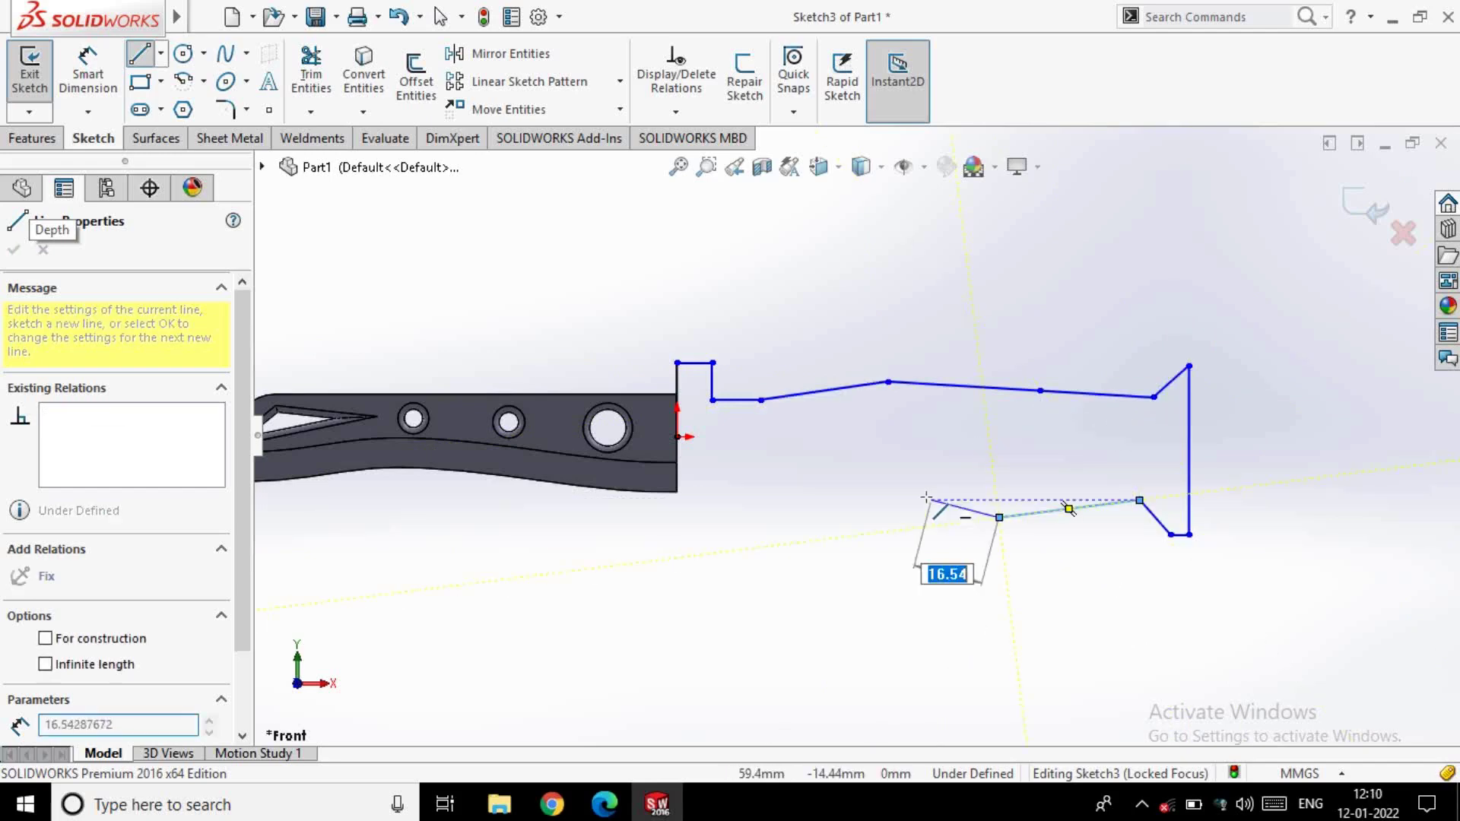
left_click(888, 500)
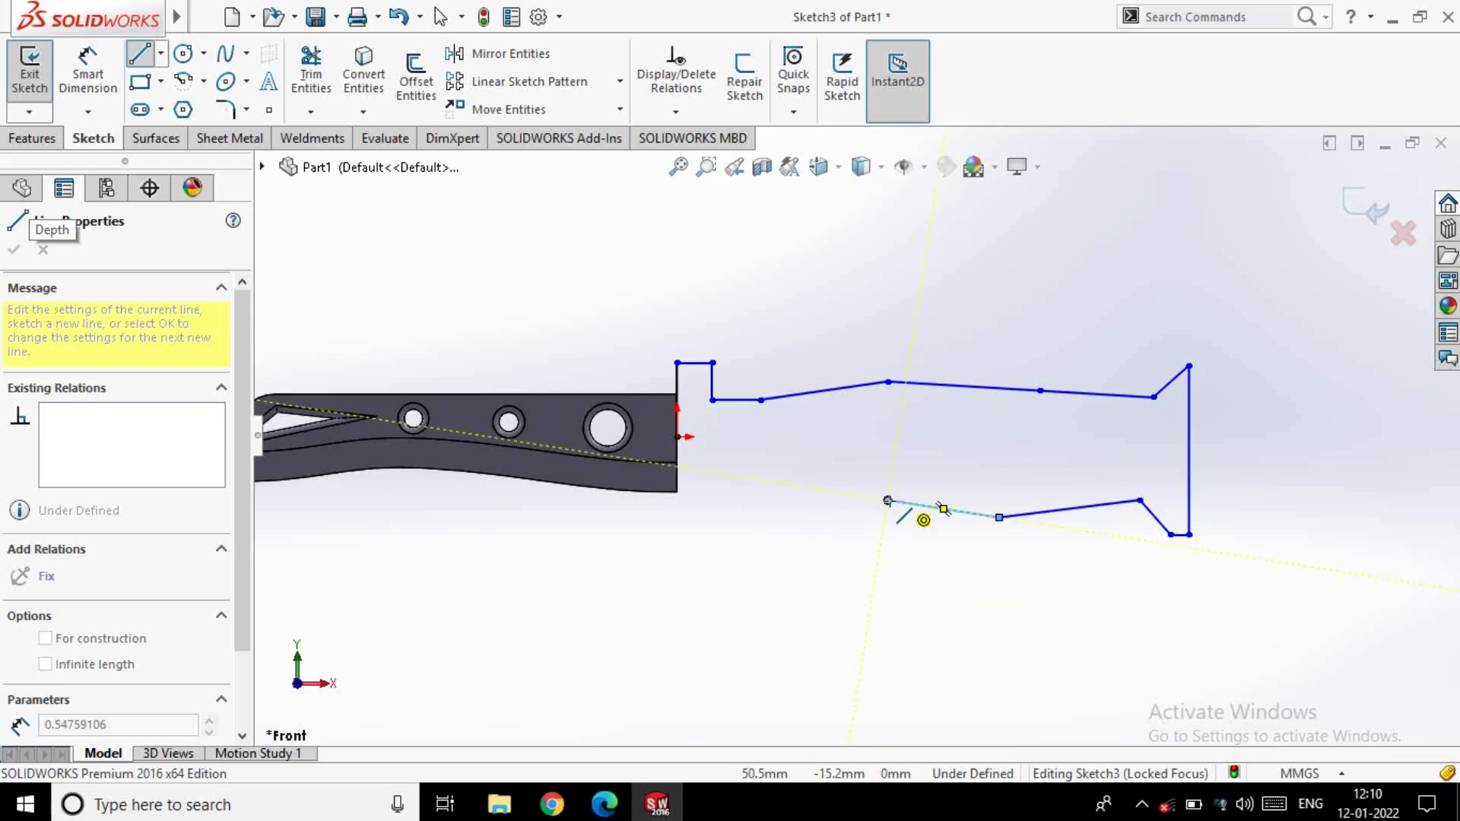
left_click(808, 517)
left_click(760, 509)
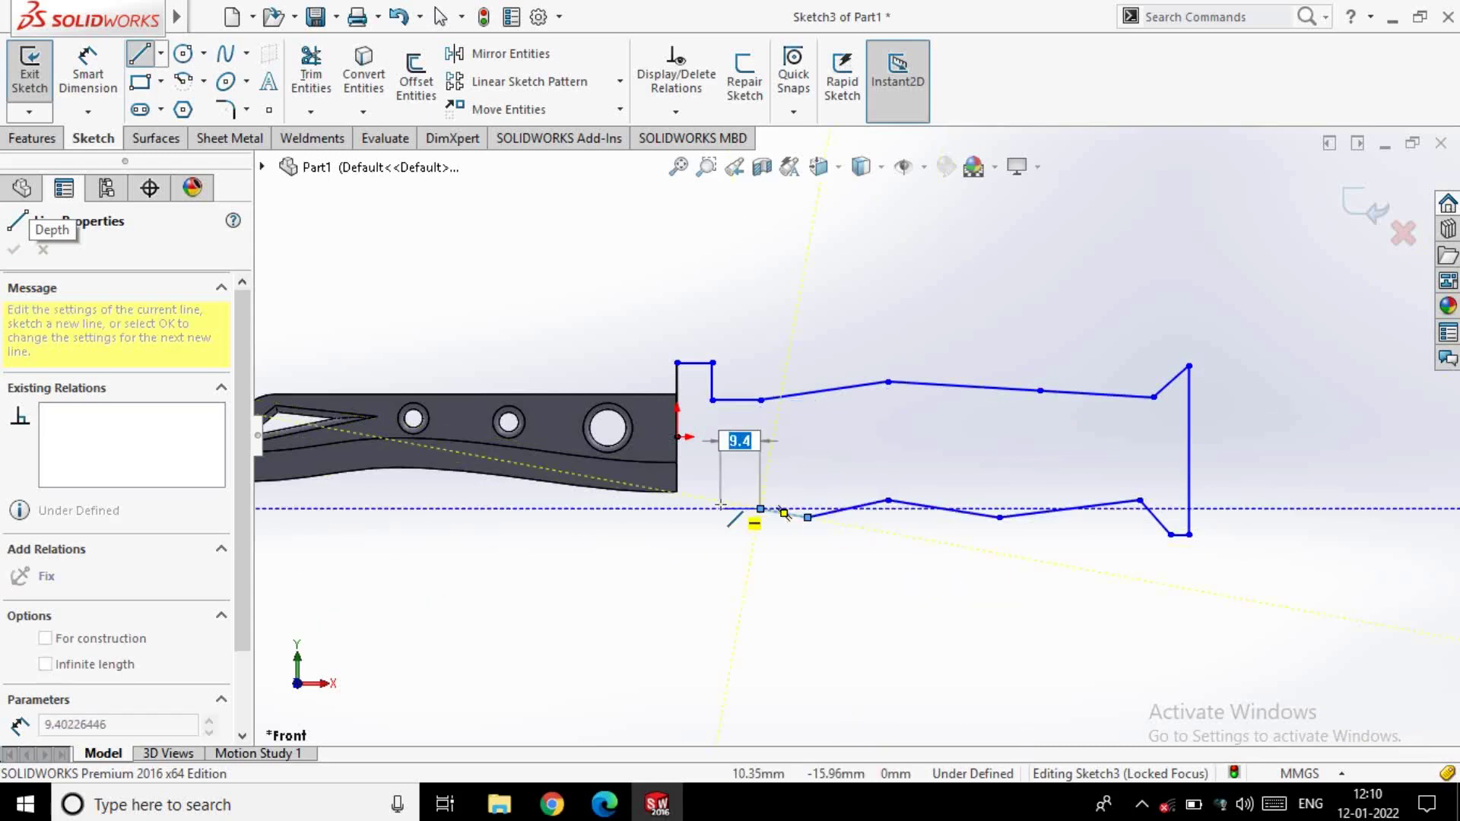
Draw the guard's lower edges, close the outline at the origin and exit the sketch
left_click(721, 508)
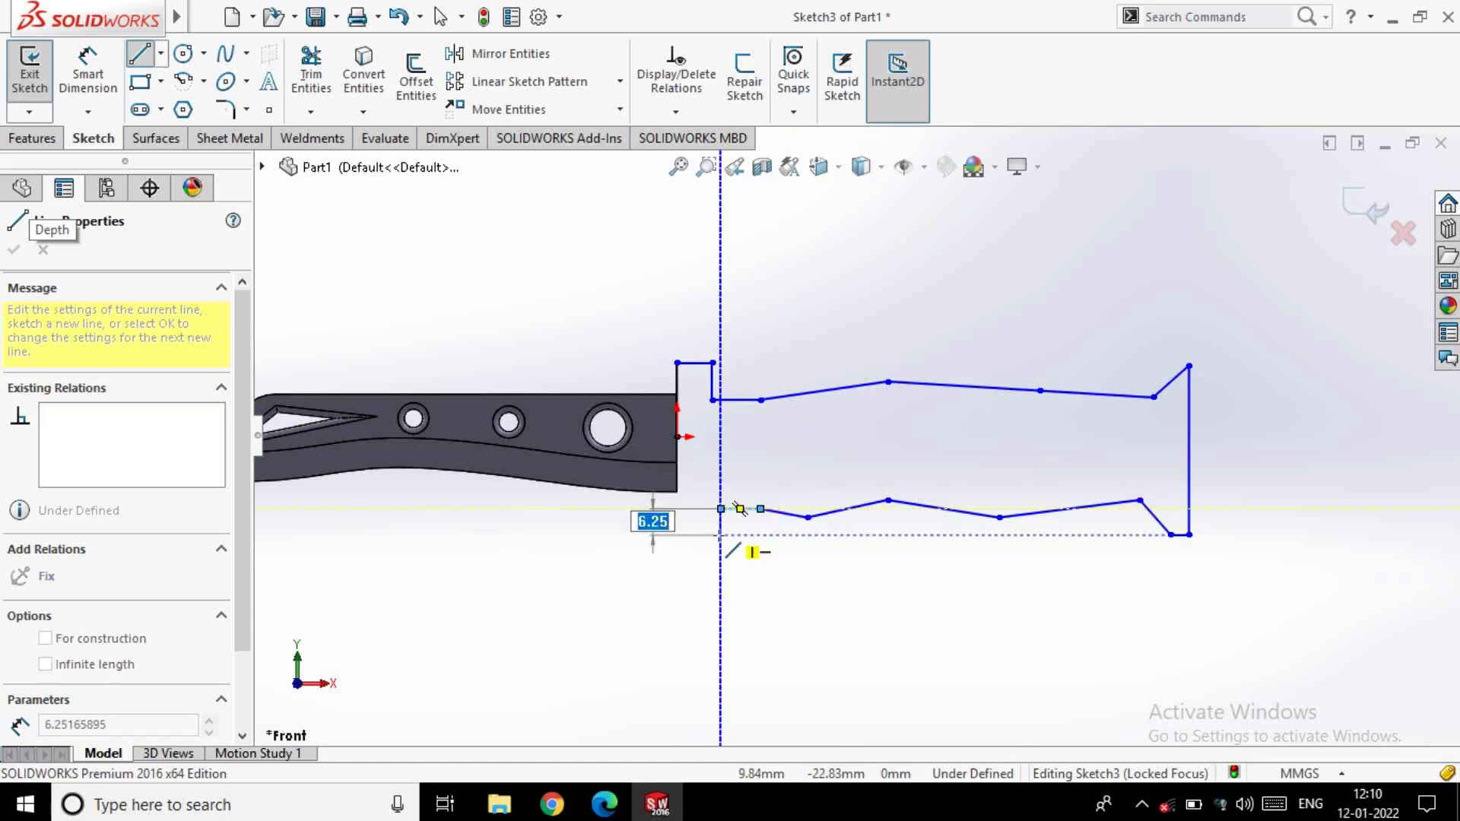
left_click(721, 534)
left_click(677, 534)
double_click(677, 437)
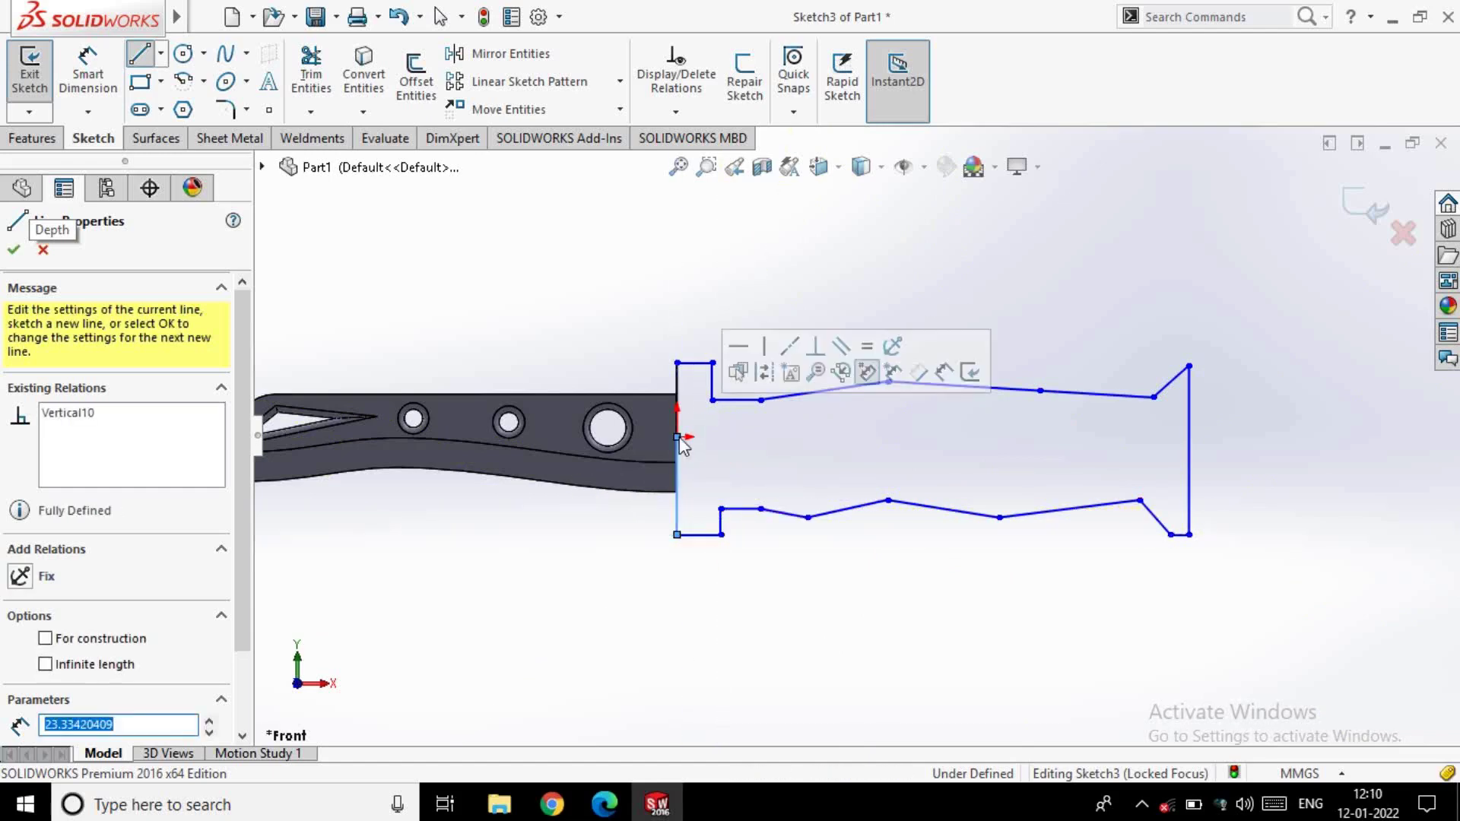
key("Escape")
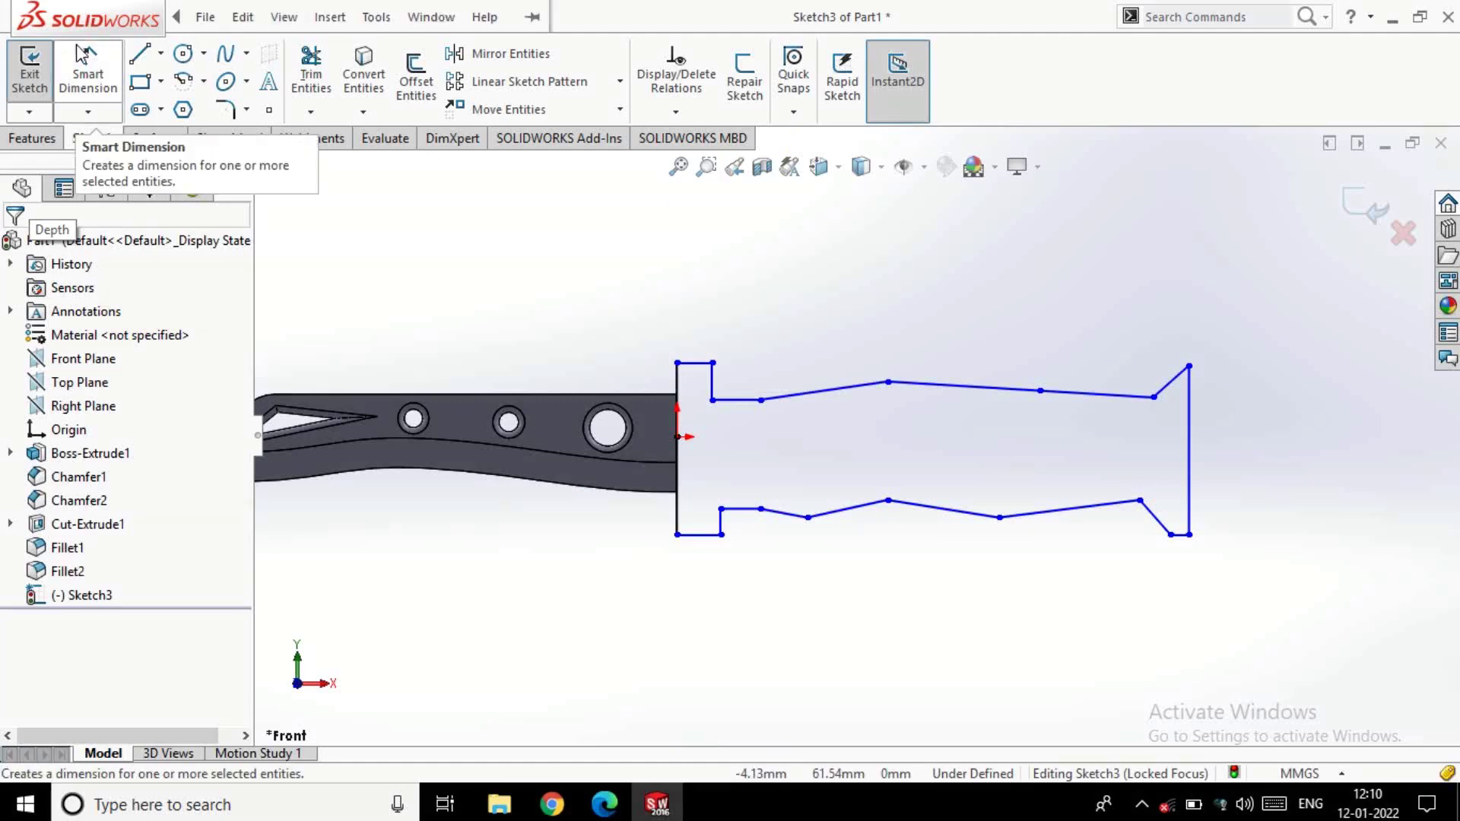
mouse_move(29, 70)
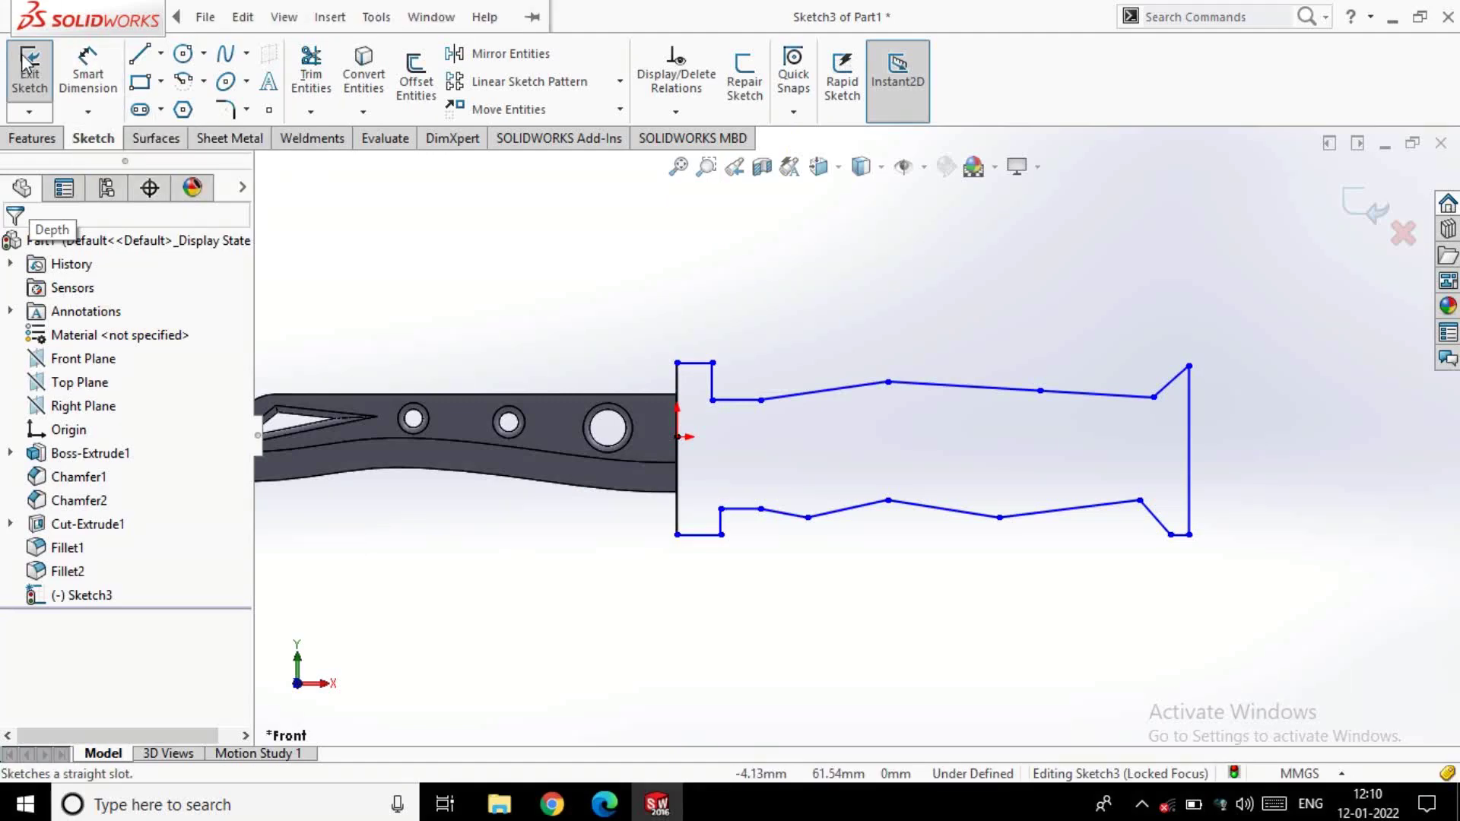
left_click(25, 64)
Extrude the handle sketch 10 mm with Mid Plane as Boss-Extrude2
left_click(35, 90)
type("9")
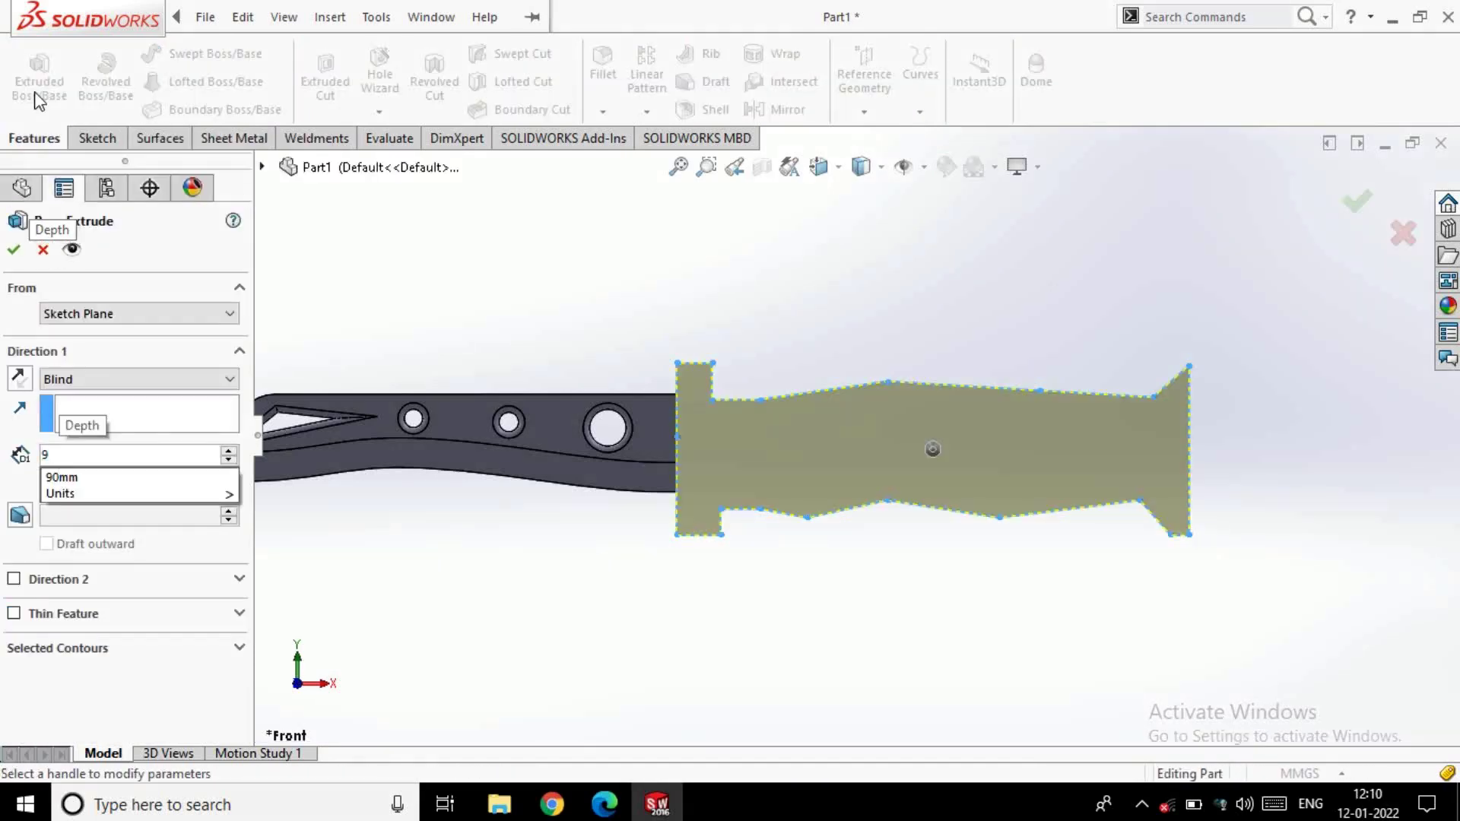
left_click(195, 380)
left_click(133, 486)
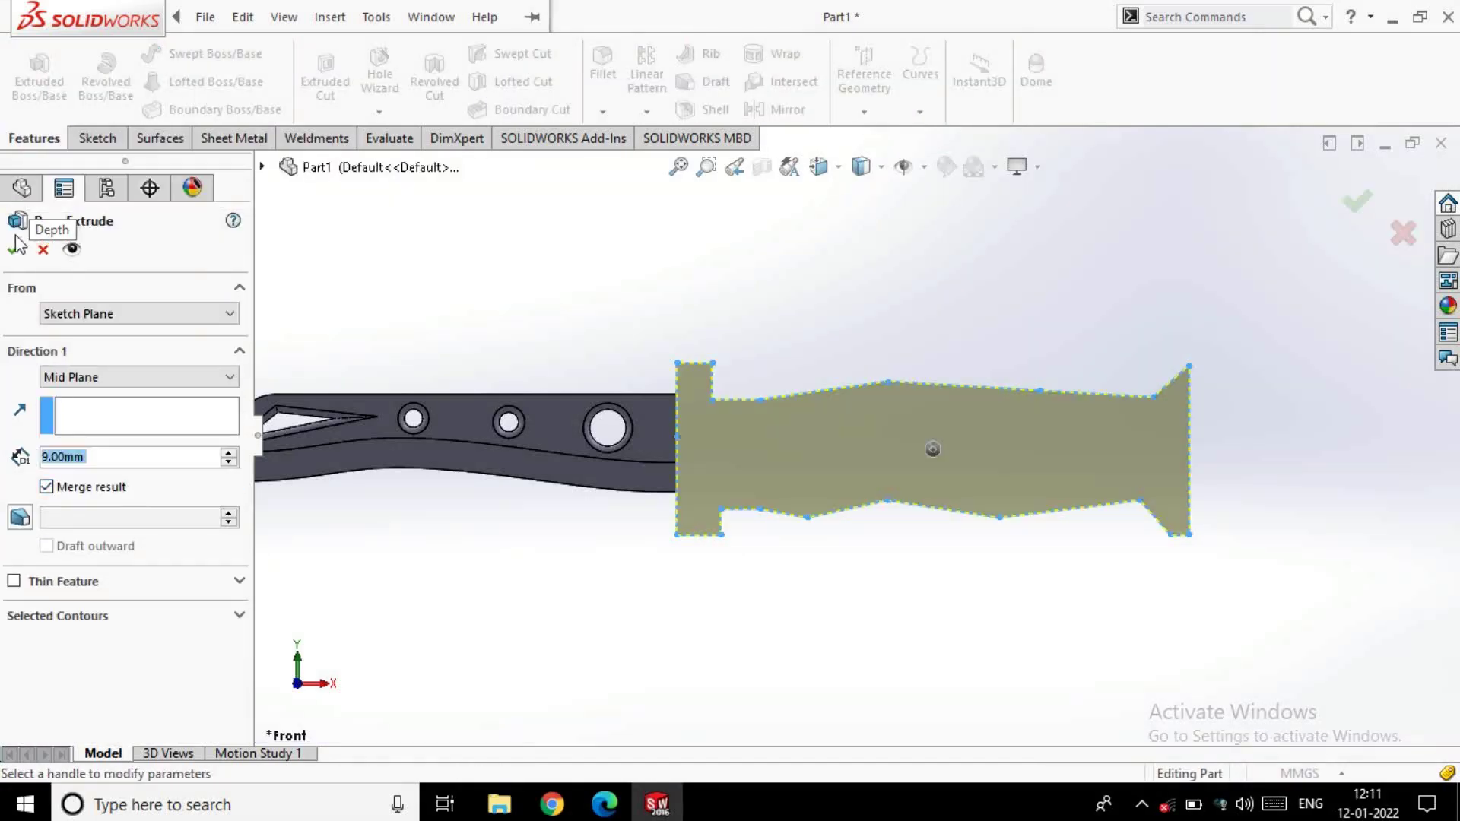
type("10")
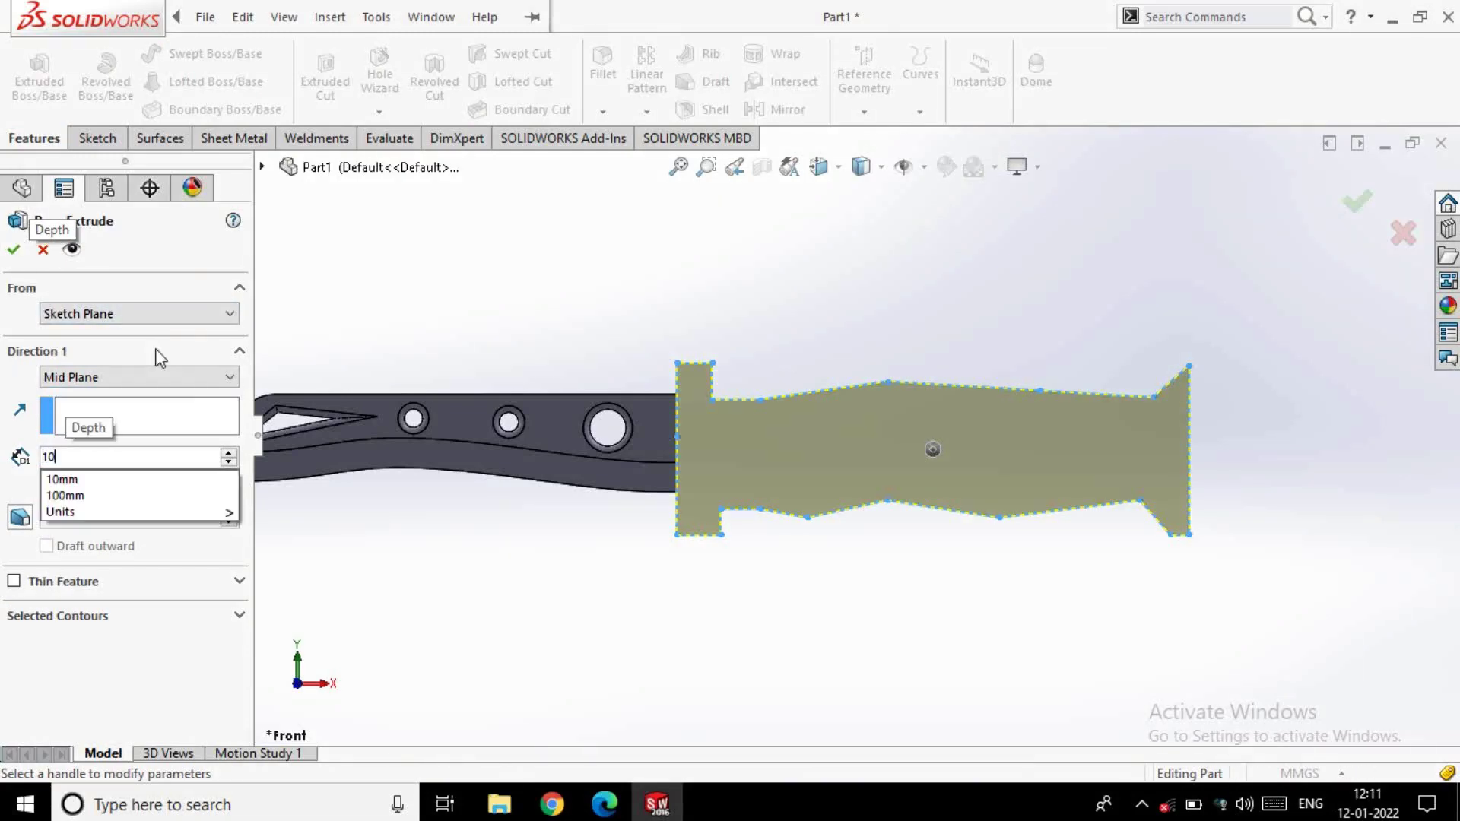
key("Return")
left_click(13, 250)
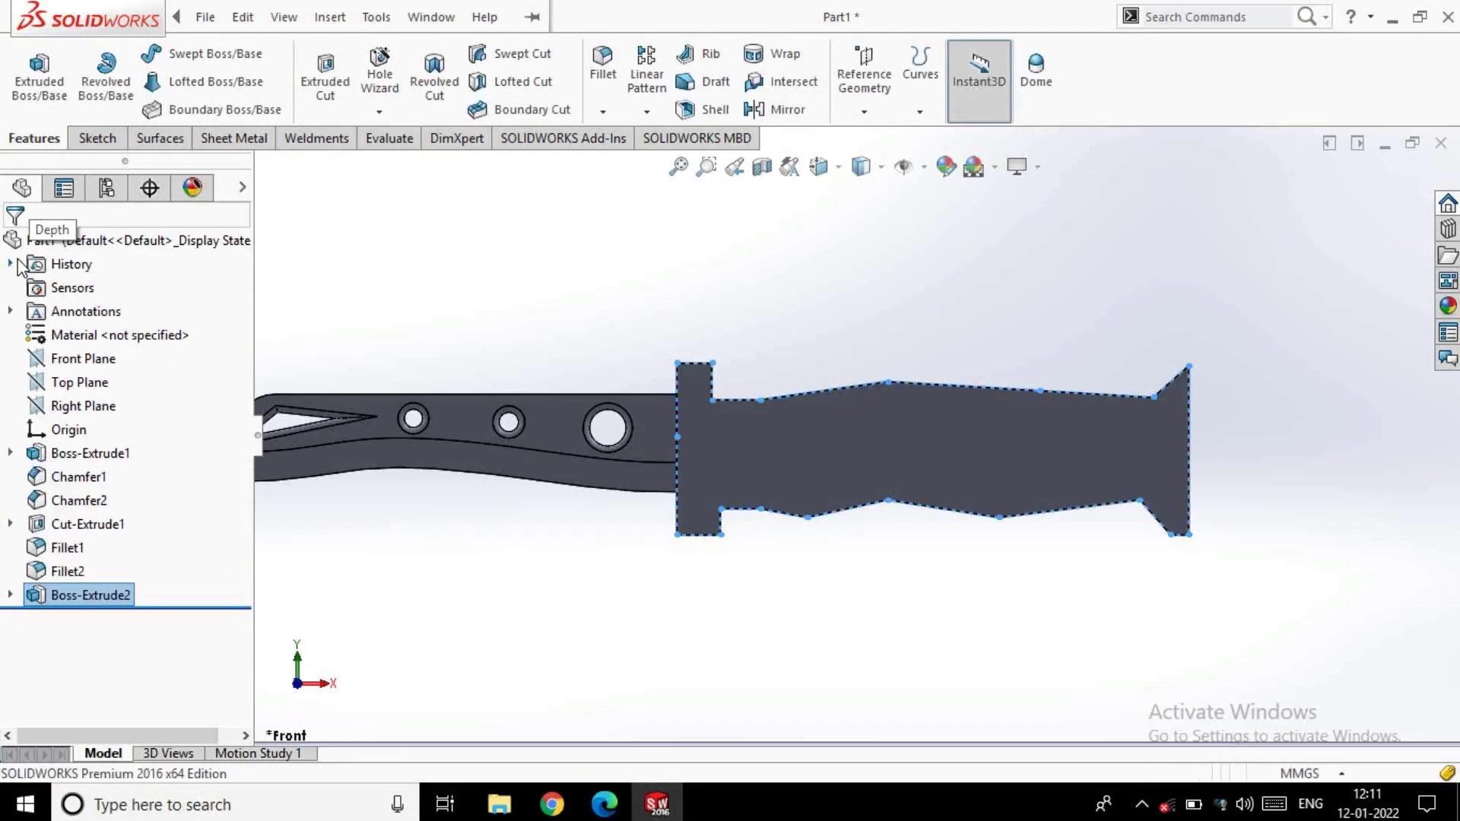
scroll(905, 346, "up", 3)
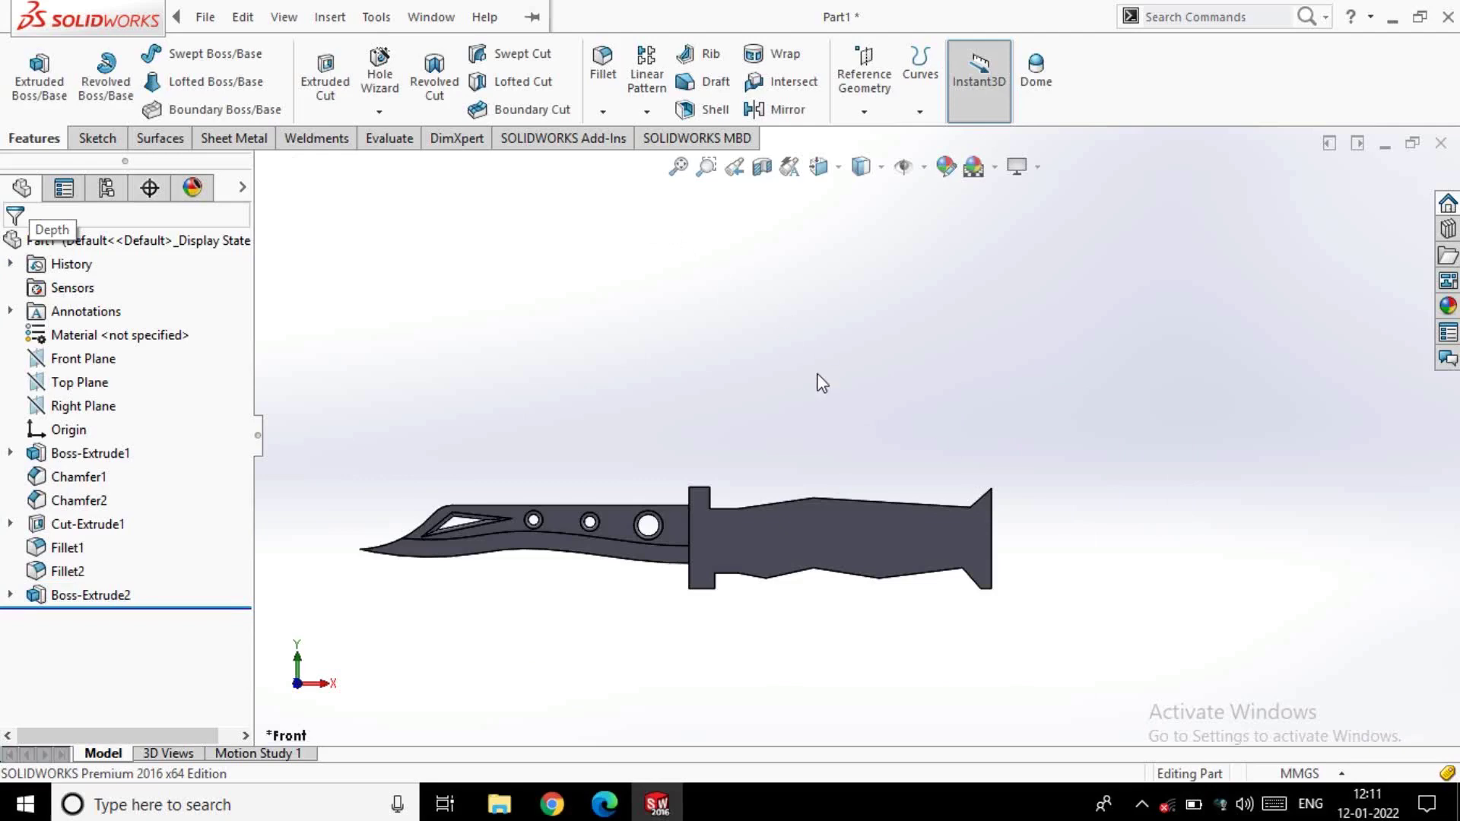
Fillet the guard's top and lower edges at 4 mm, removing an unwanted vertical edge
left_click(604, 89)
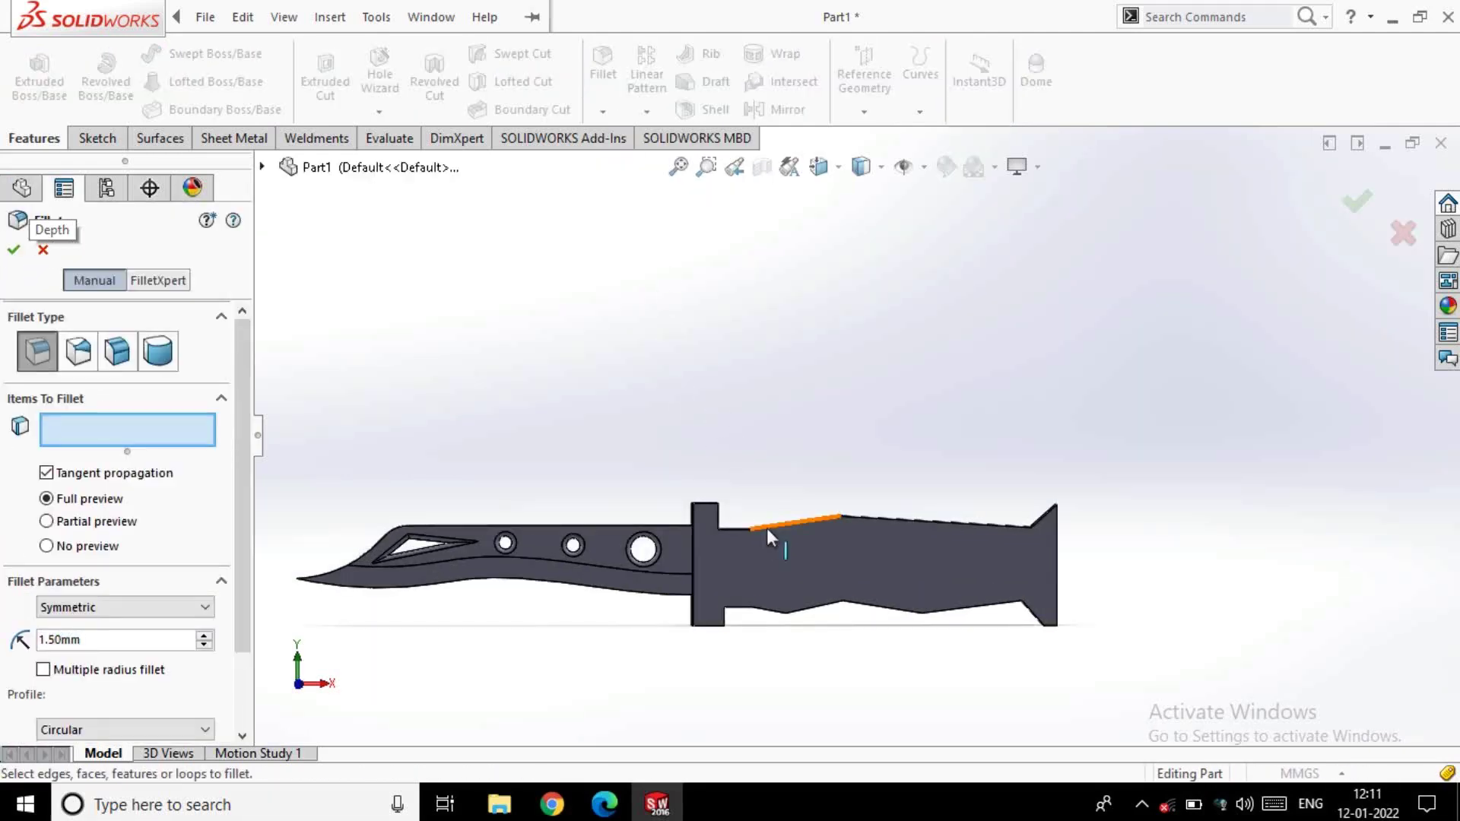
scroll(612, 451, "down", 2)
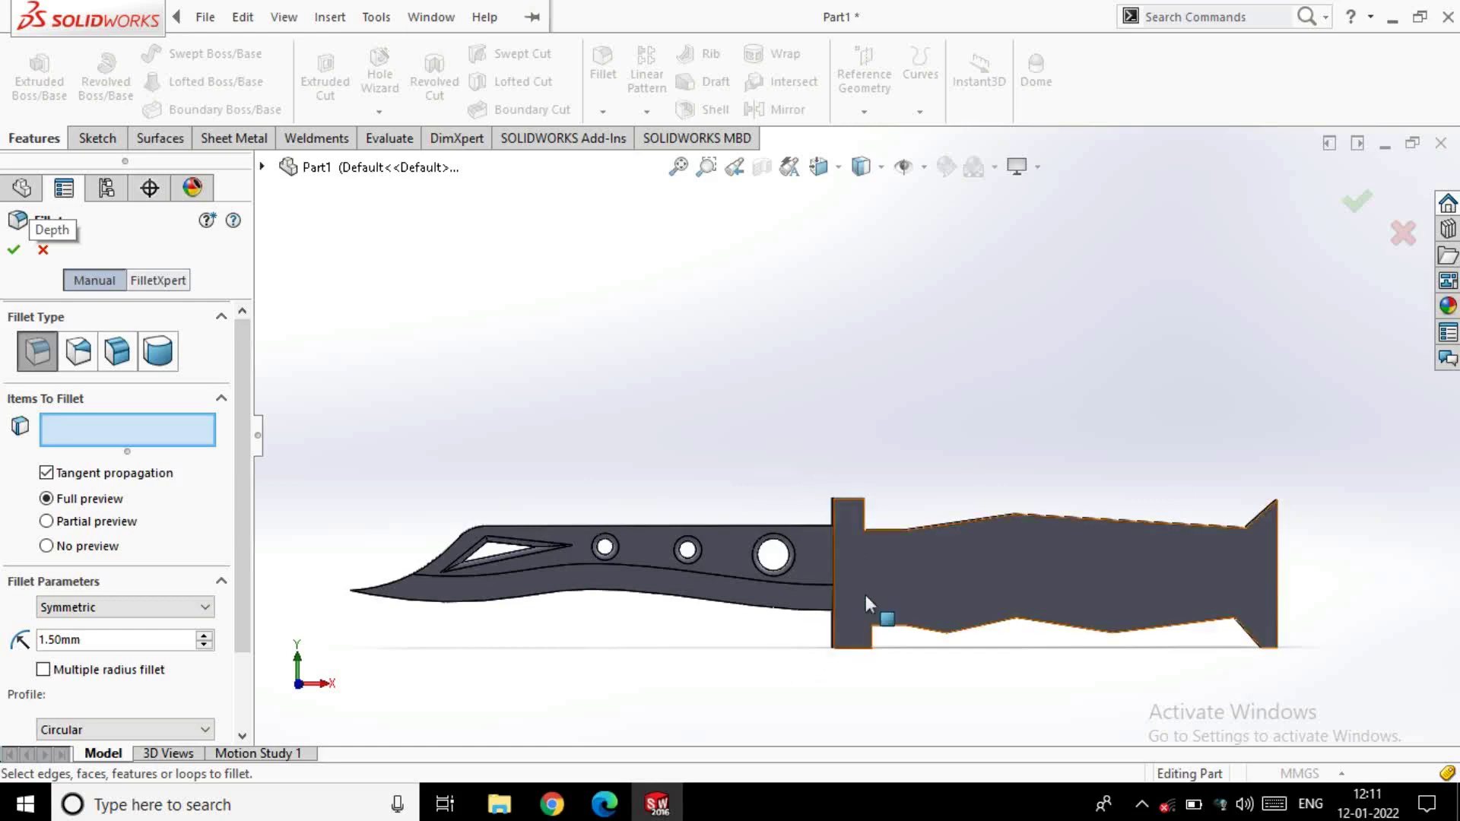
mouse_move(890, 496)
middle_mouse_down()
mouse_move(793, 597)
mouse_move(894, 436)
mouse_move(768, 525)
middle_mouse_up()
left_click(824, 503)
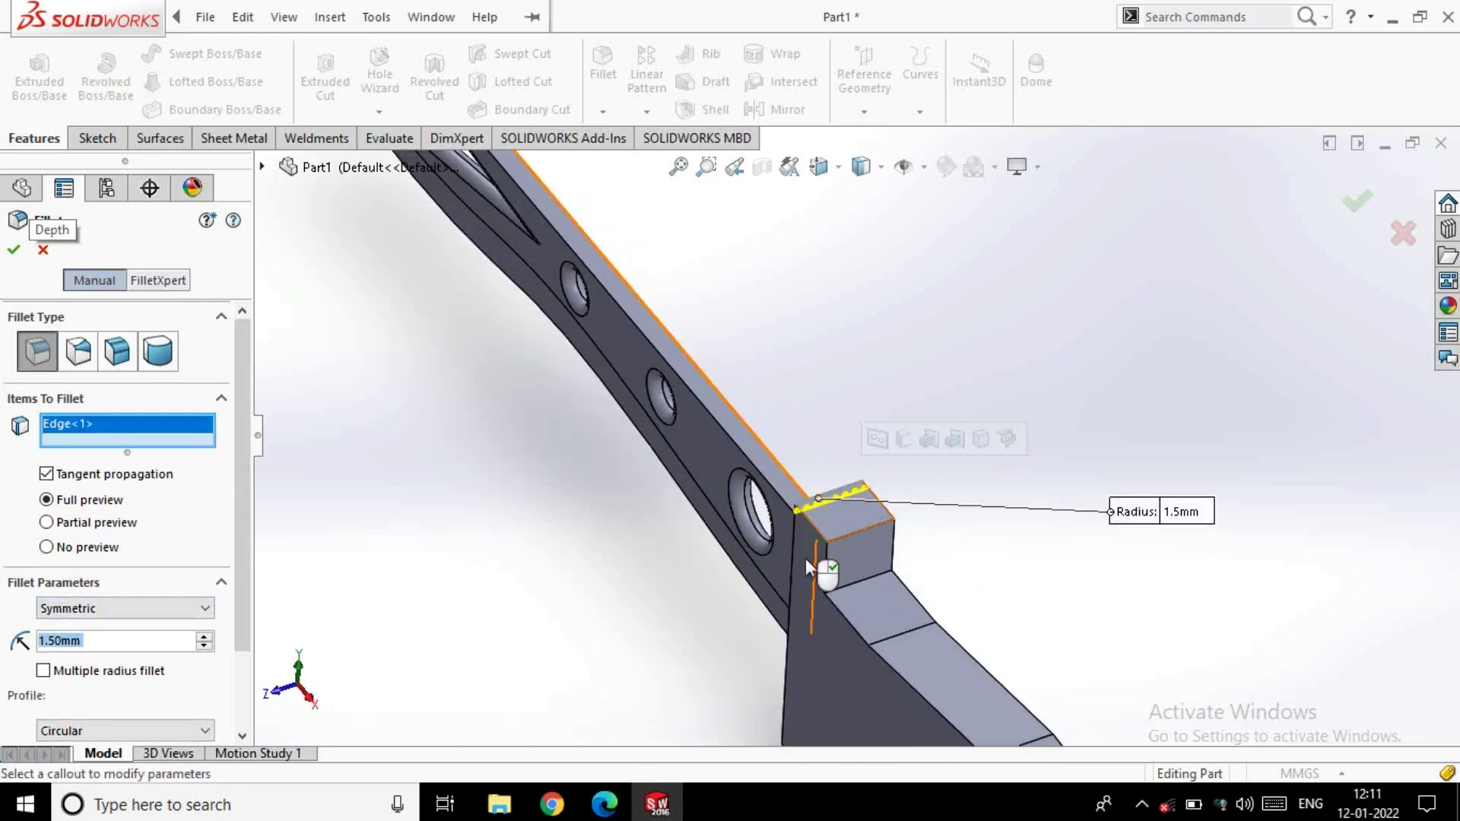
type("4")
key("Return")
left_click(860, 532)
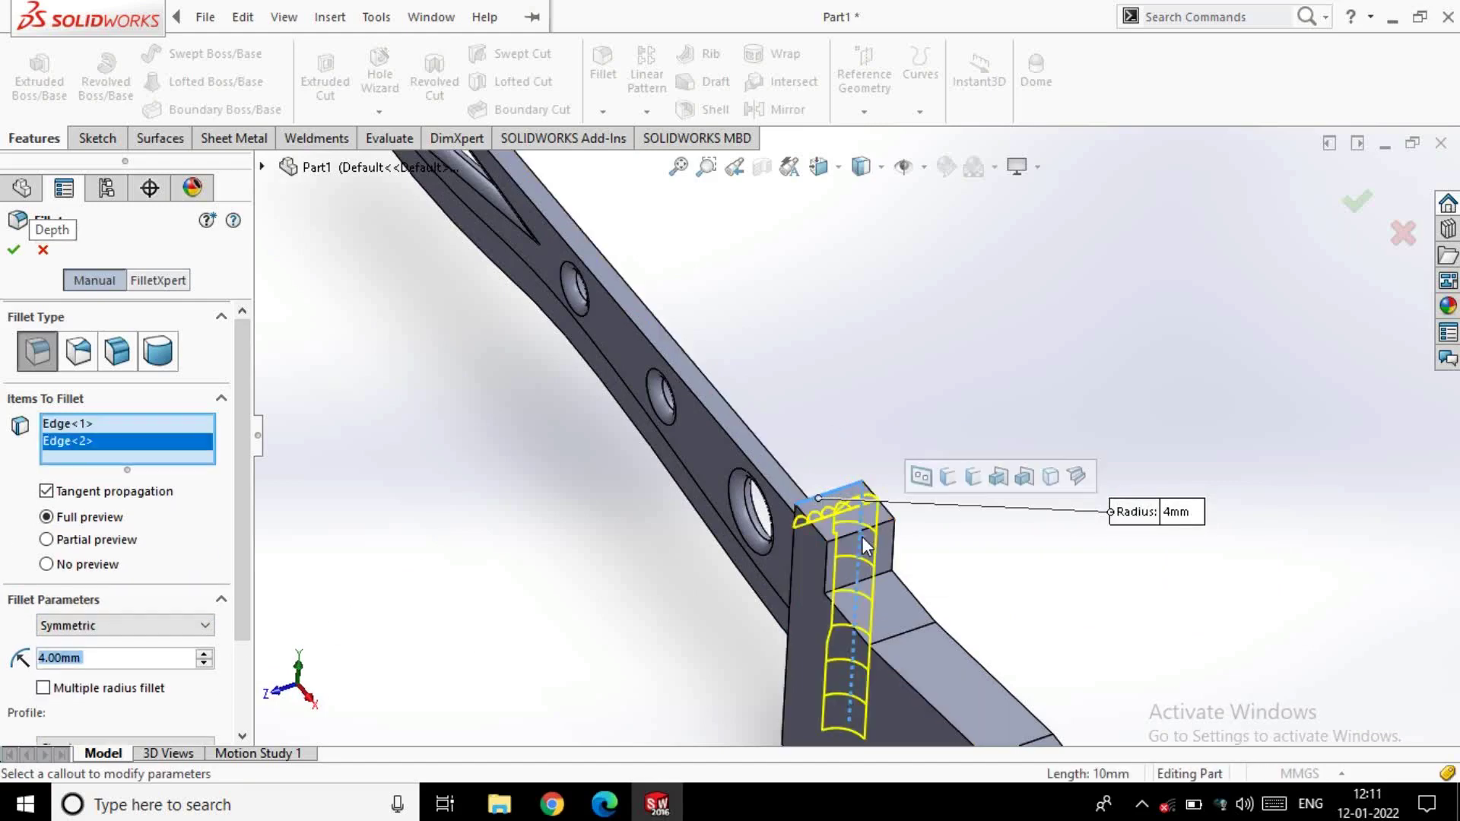
right_click(57, 441)
left_click(110, 482)
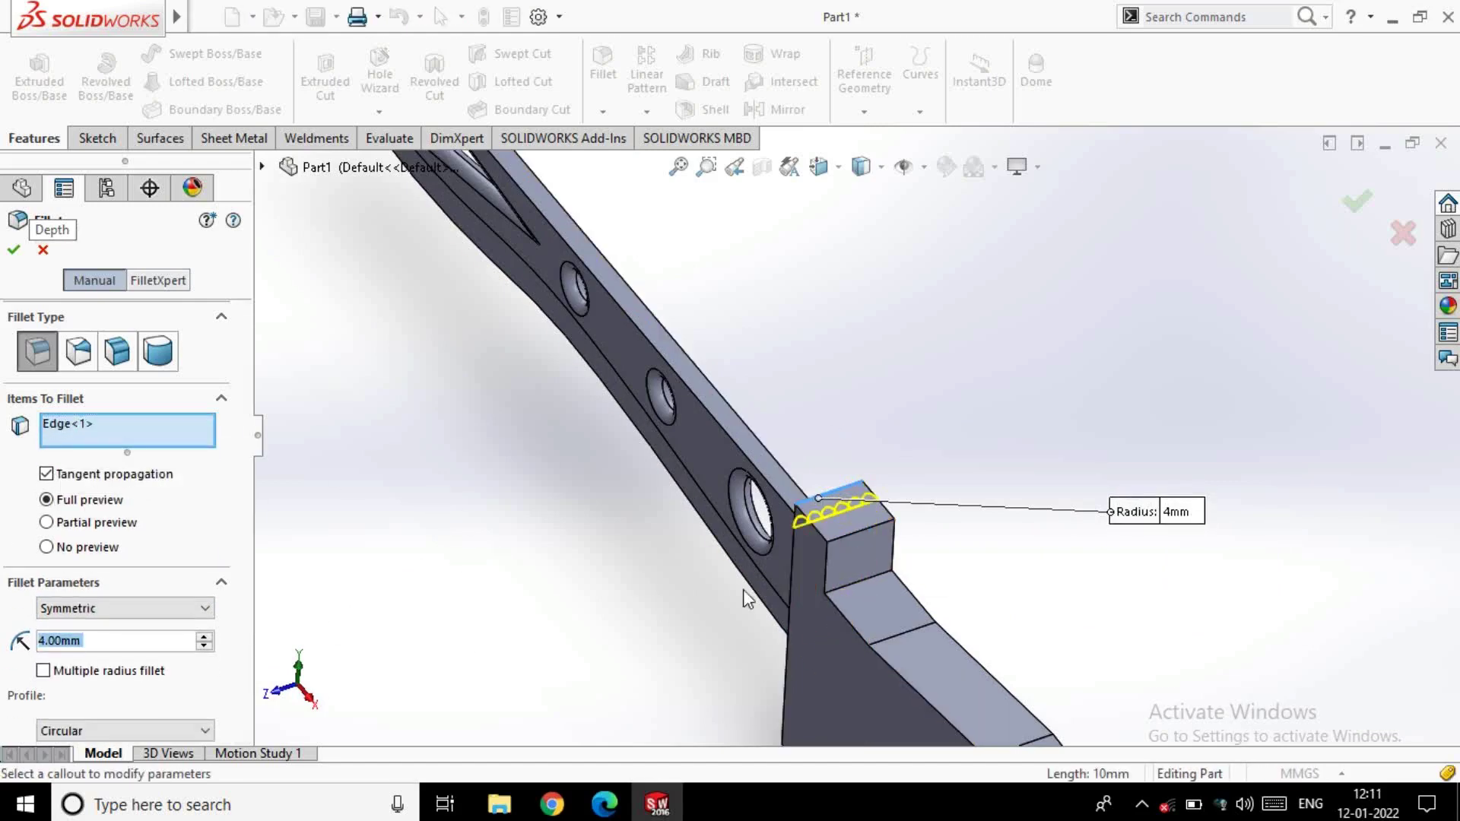
left_click(833, 540)
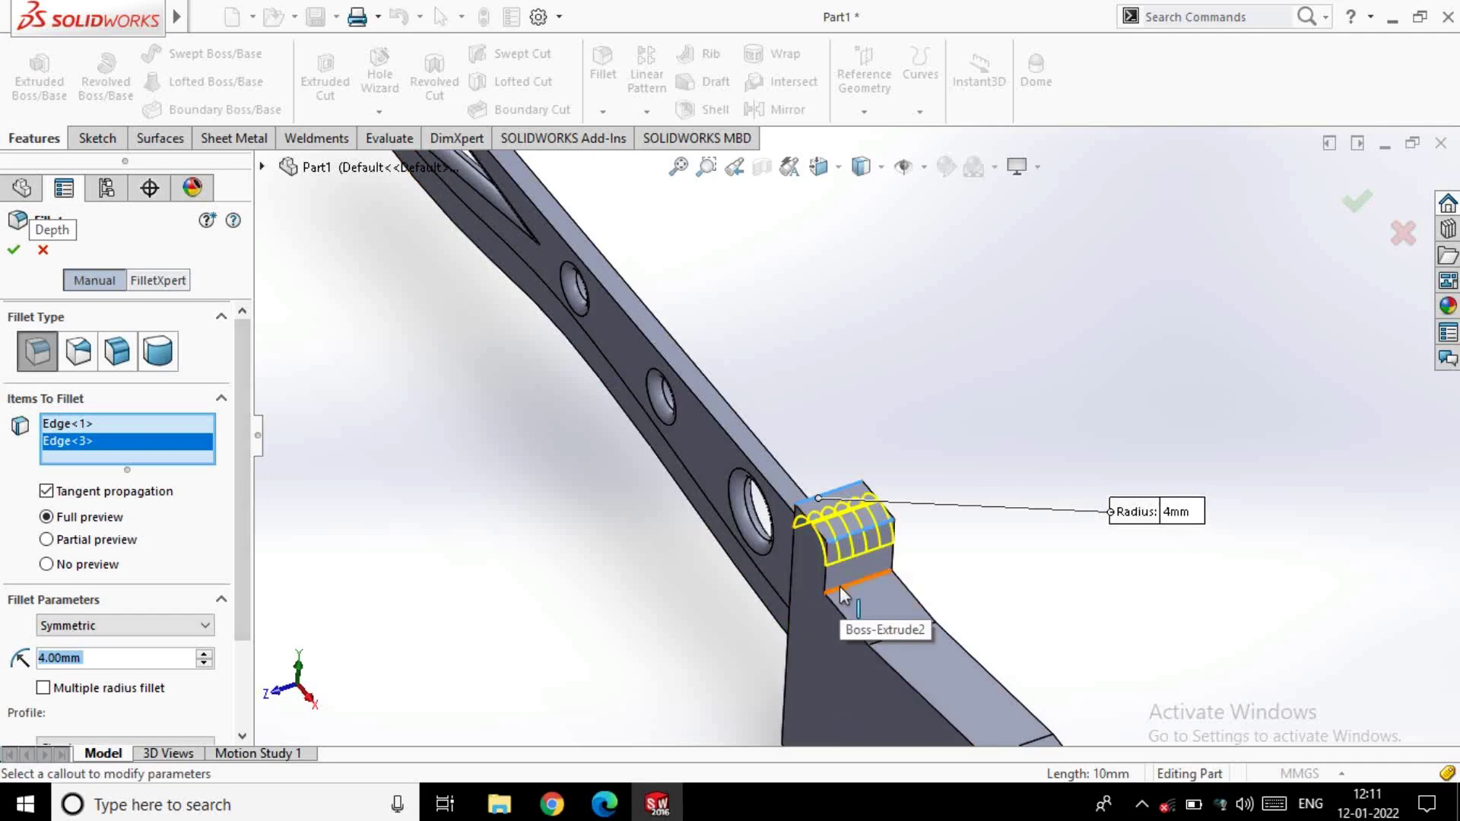
left_click(839, 586)
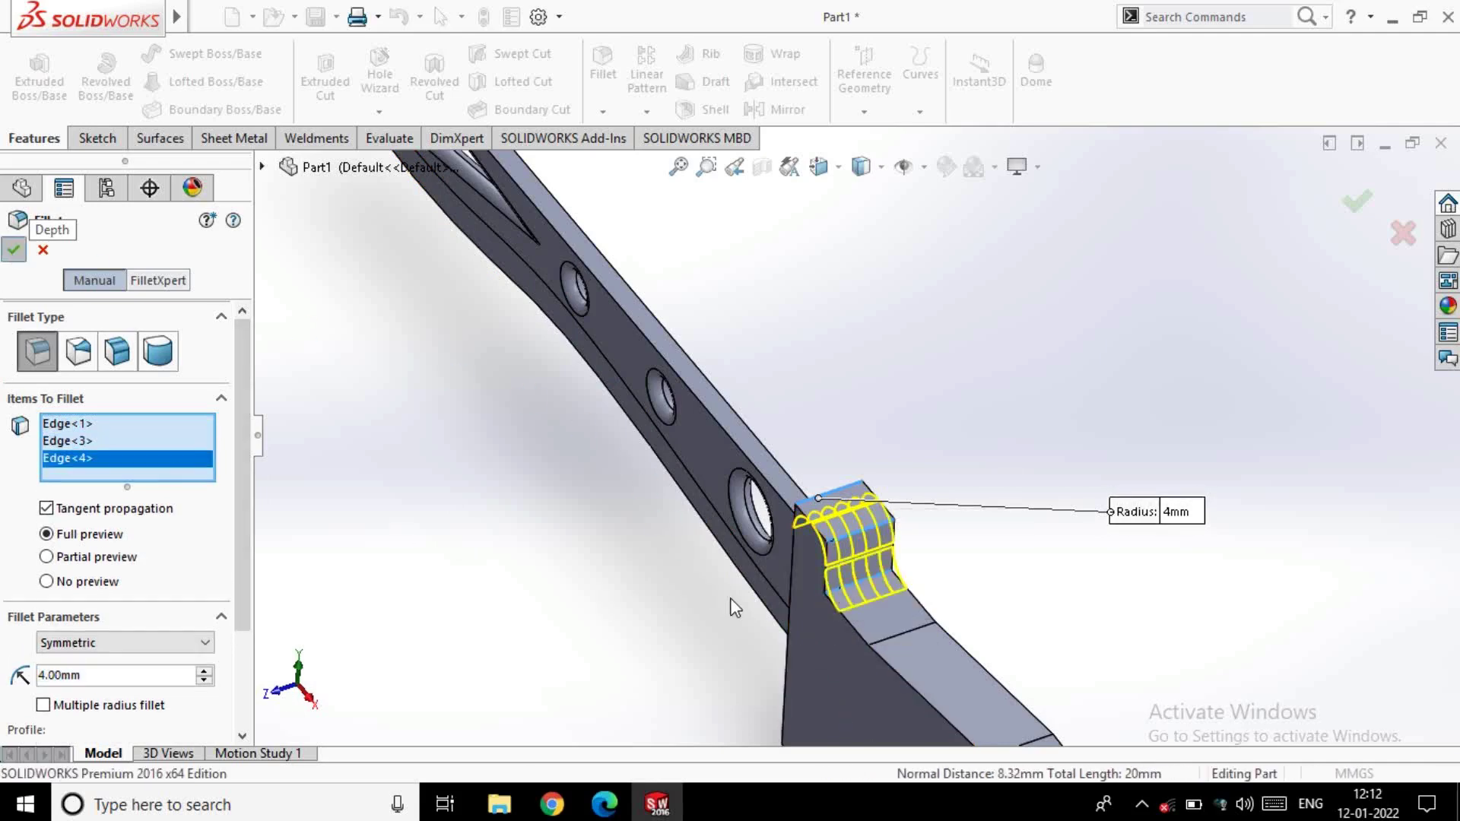
key("Return")
Fillet two guard edges on the far side at 4 mm, dropping an extra selected edge
mouse_move(919, 580)
middle_mouse_down()
mouse_move(747, 586)
mouse_move(926, 410)
mouse_move(999, 402)
mouse_move(880, 522)
middle_mouse_up()
key("Return")
mouse_move(887, 581)
middle_mouse_down()
mouse_move(798, 586)
mouse_move(876, 376)
middle_mouse_up()
left_click(875, 378)
left_click(867, 454)
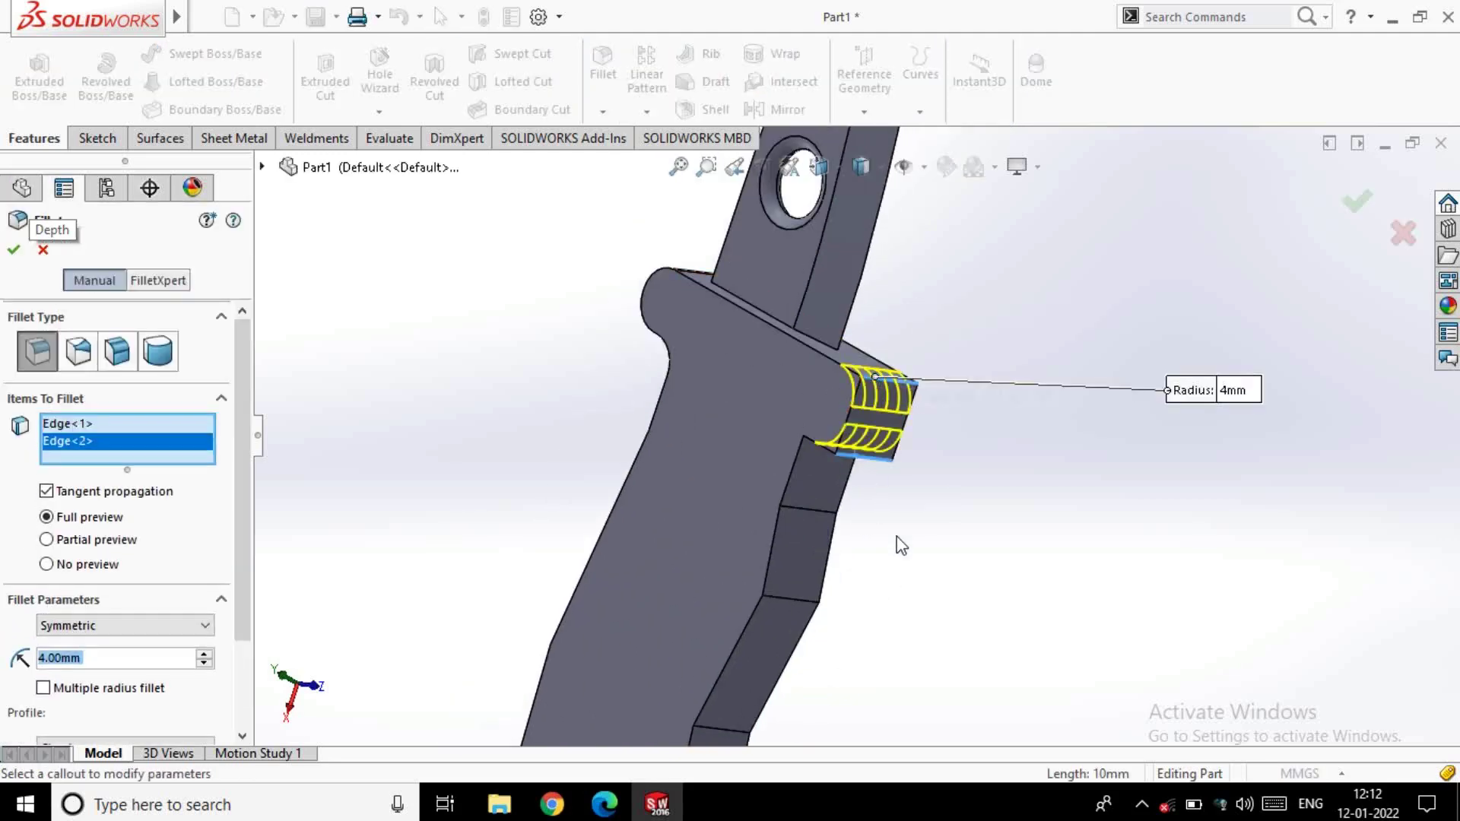
middle_click_drag(901, 546, 840, 449)
left_click(841, 440)
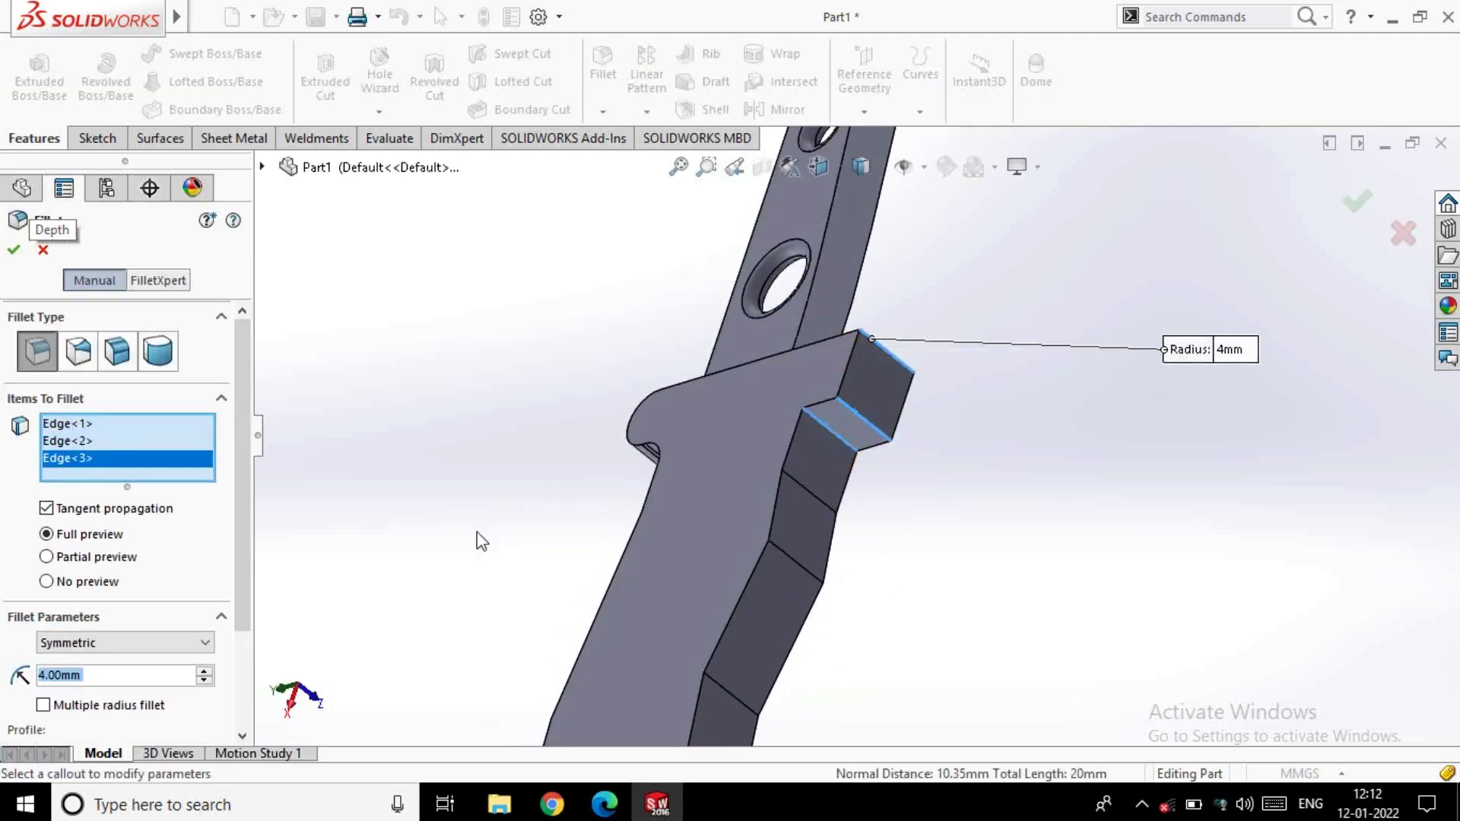
right_click(55, 458)
left_click(86, 495)
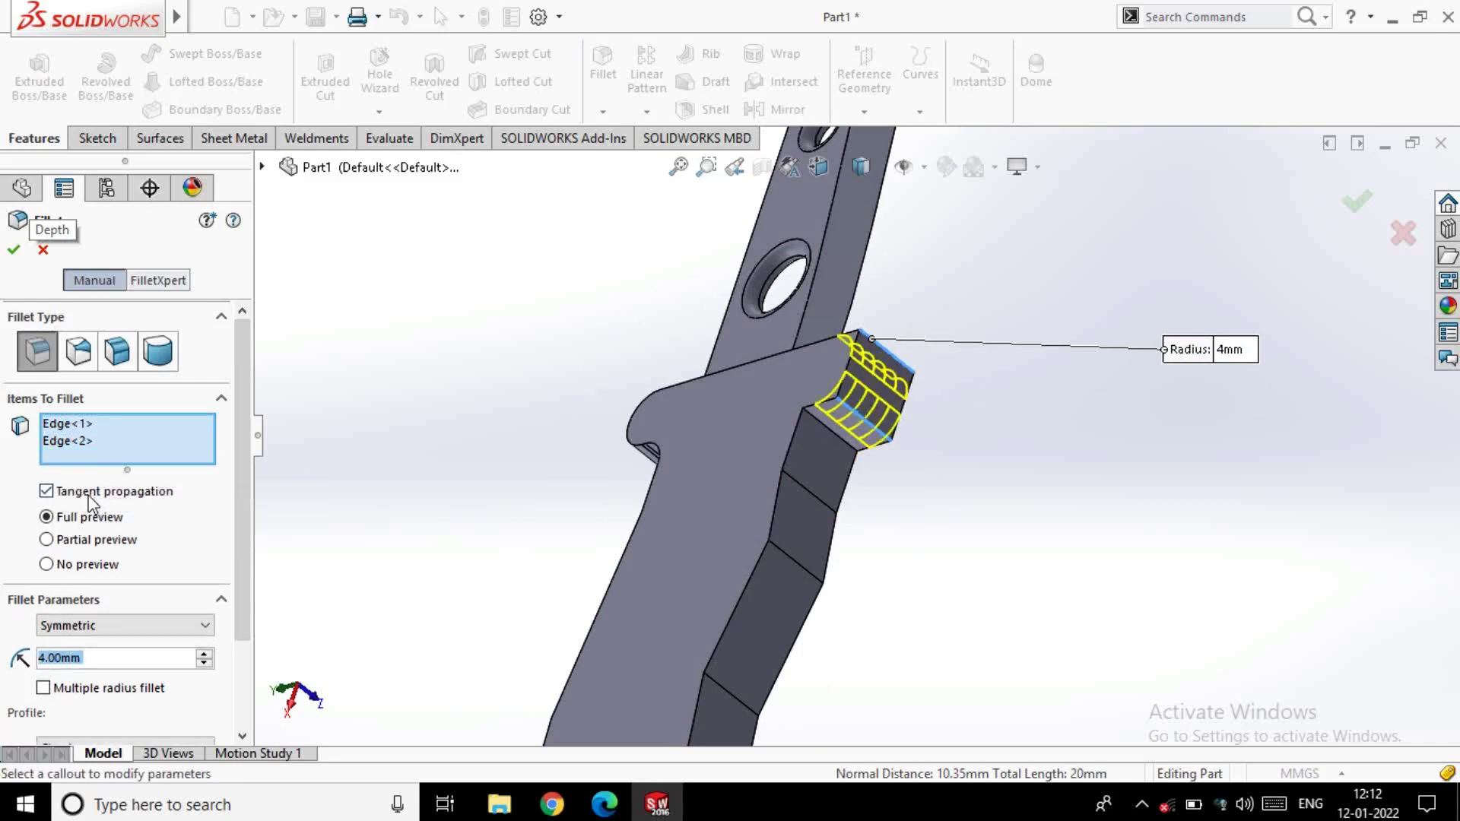
left_click(6, 251)
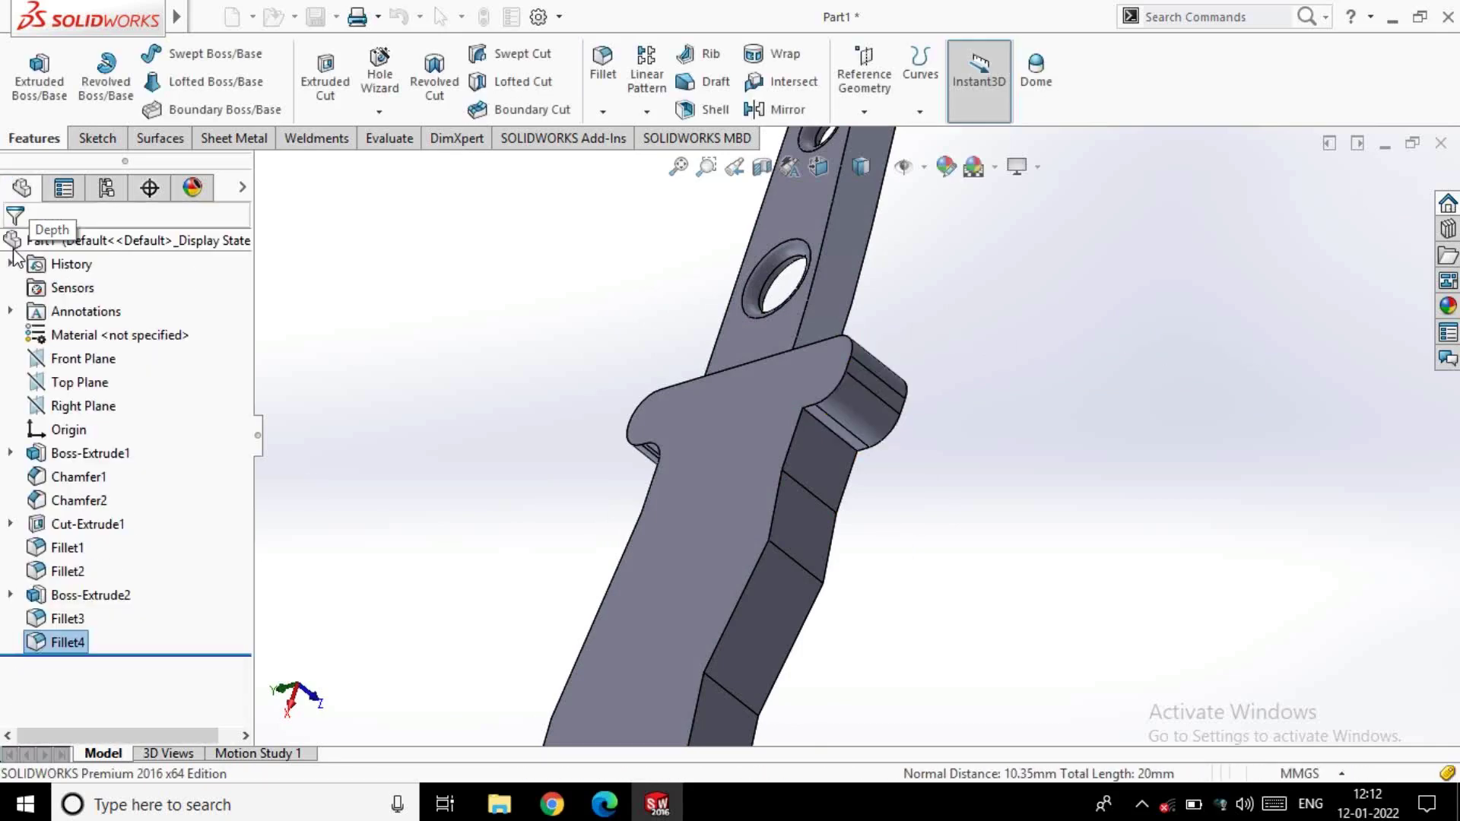
left_click(600, 76)
Round the edge just below the guard cap at 3 mm
left_click(819, 427)
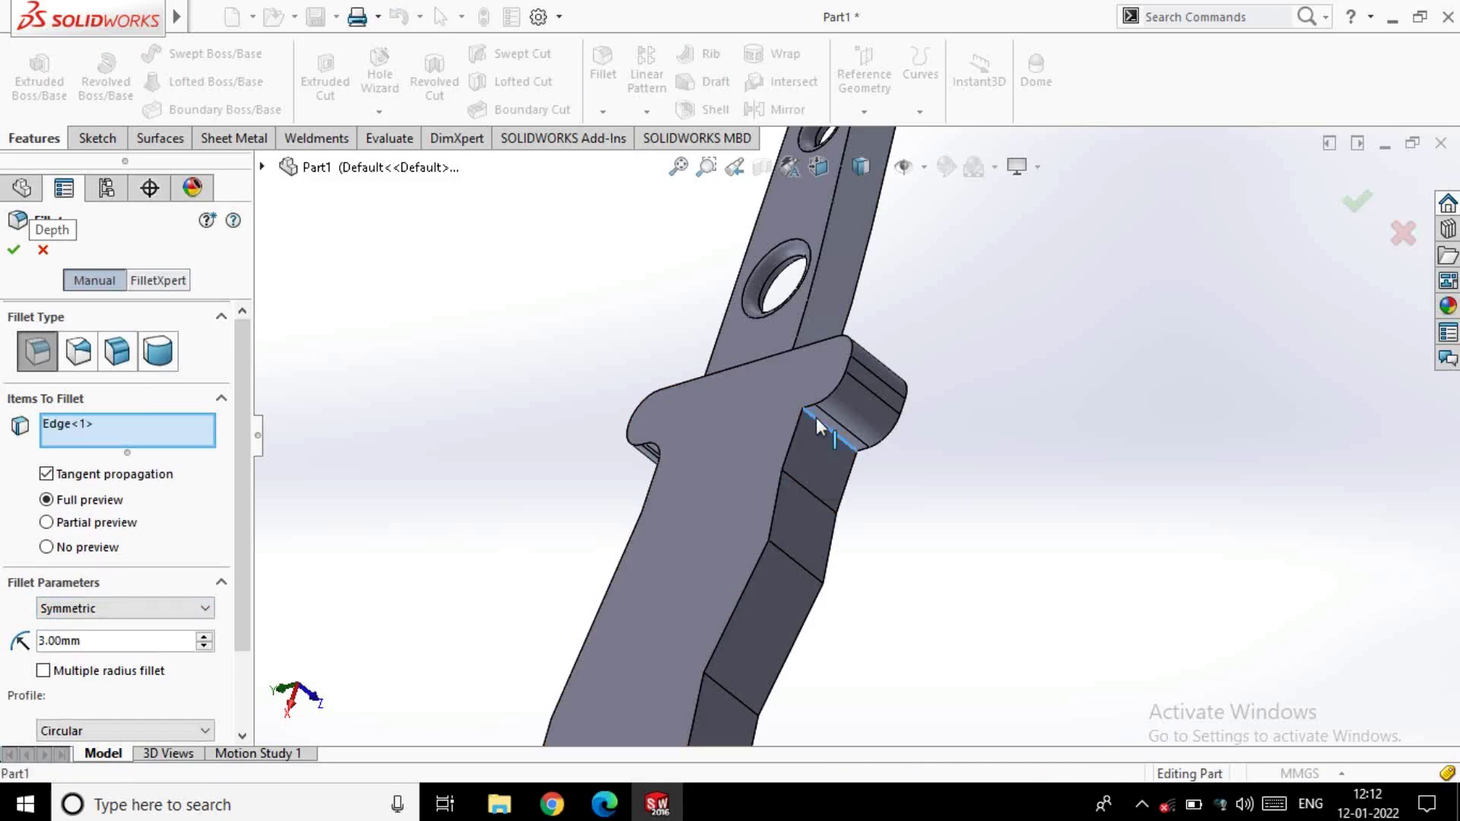
key("Return")
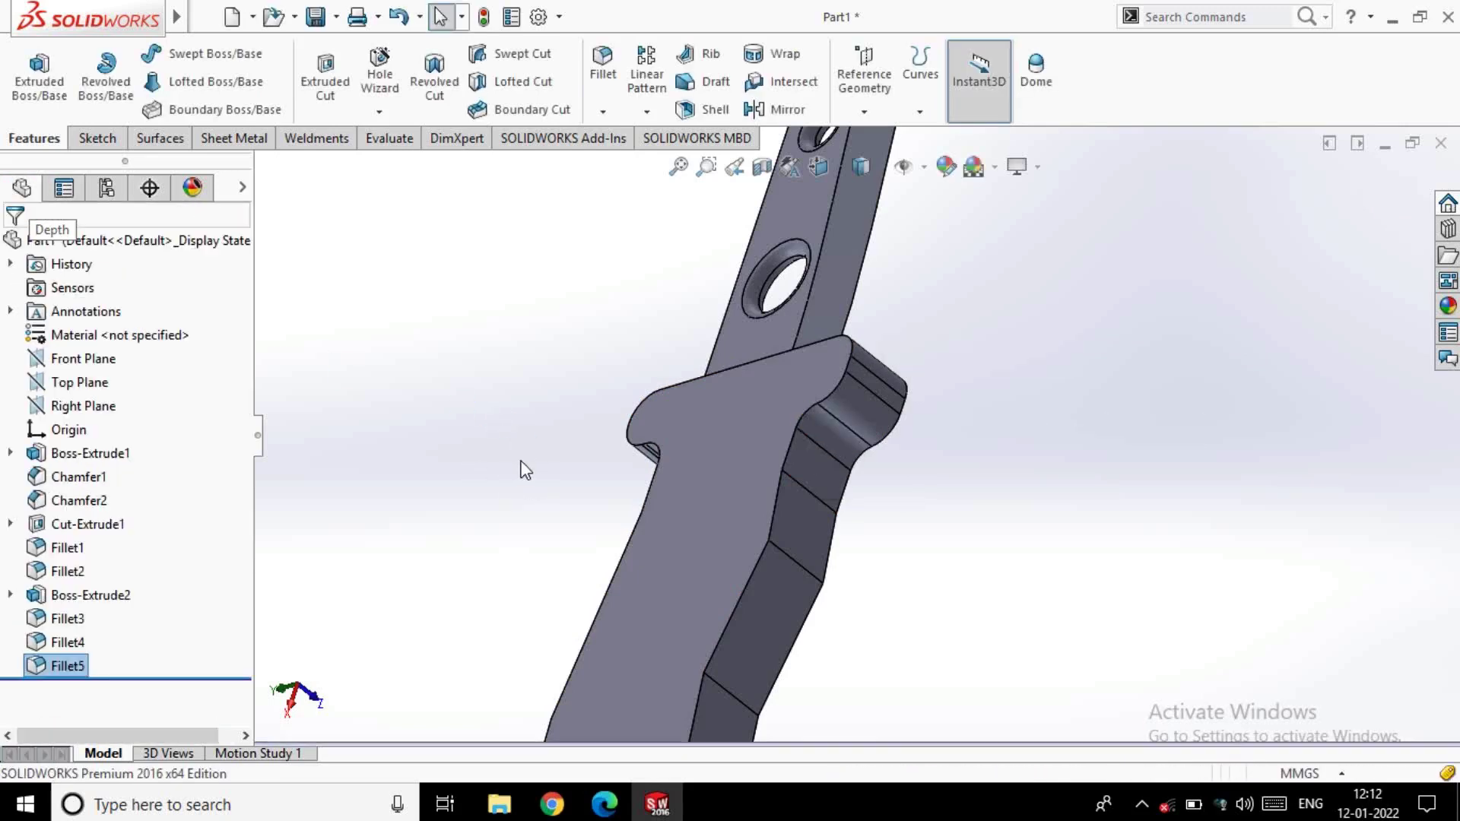
mouse_move(522, 466)
middle_mouse_down()
mouse_move(597, 466)
mouse_move(714, 610)
mouse_move(785, 596)
mouse_move(806, 506)
middle_mouse_up()
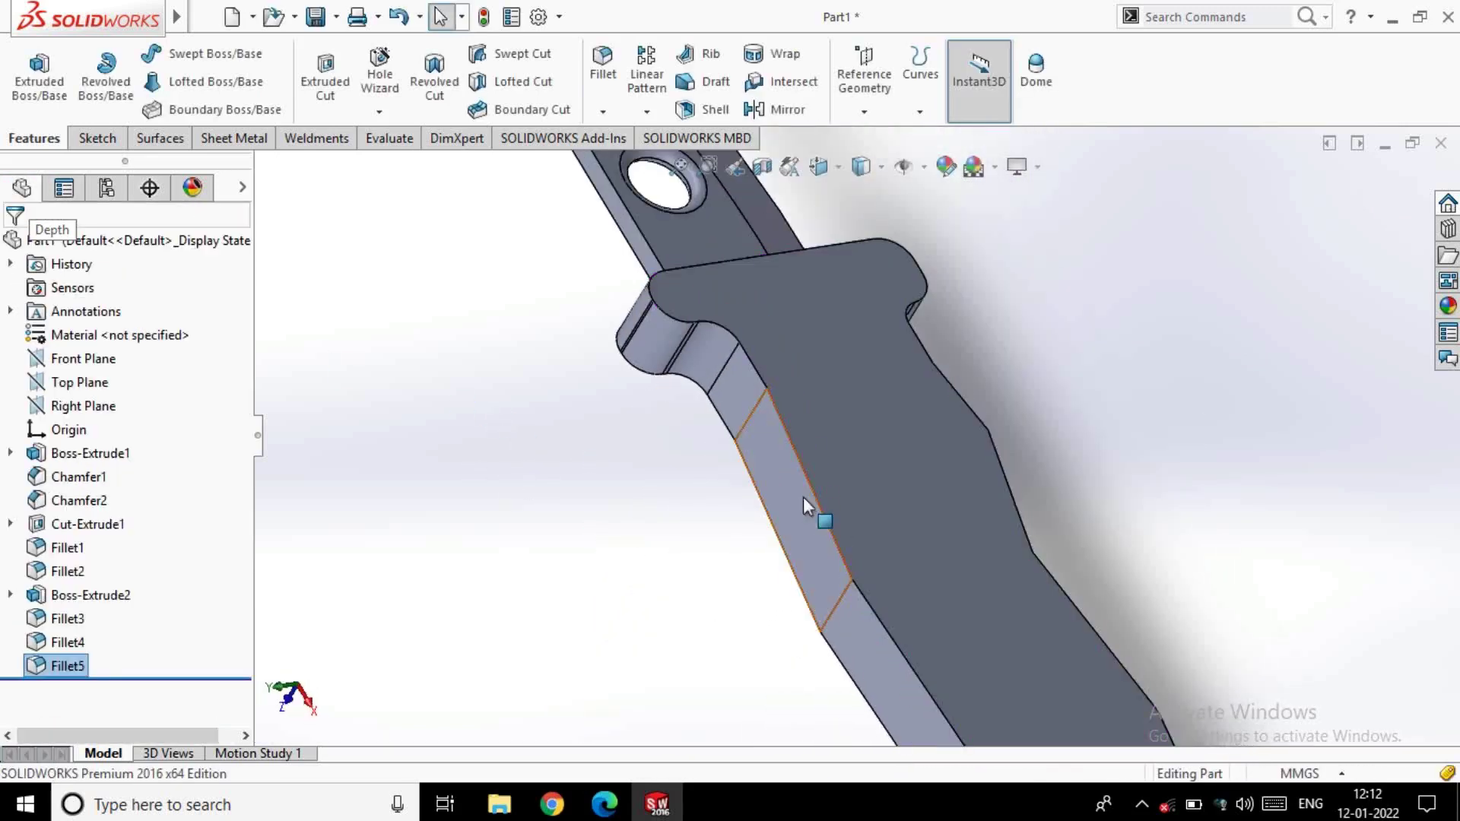
Fillet a kink edge on the handle at 100 mm
left_click(612, 76)
left_click(841, 598)
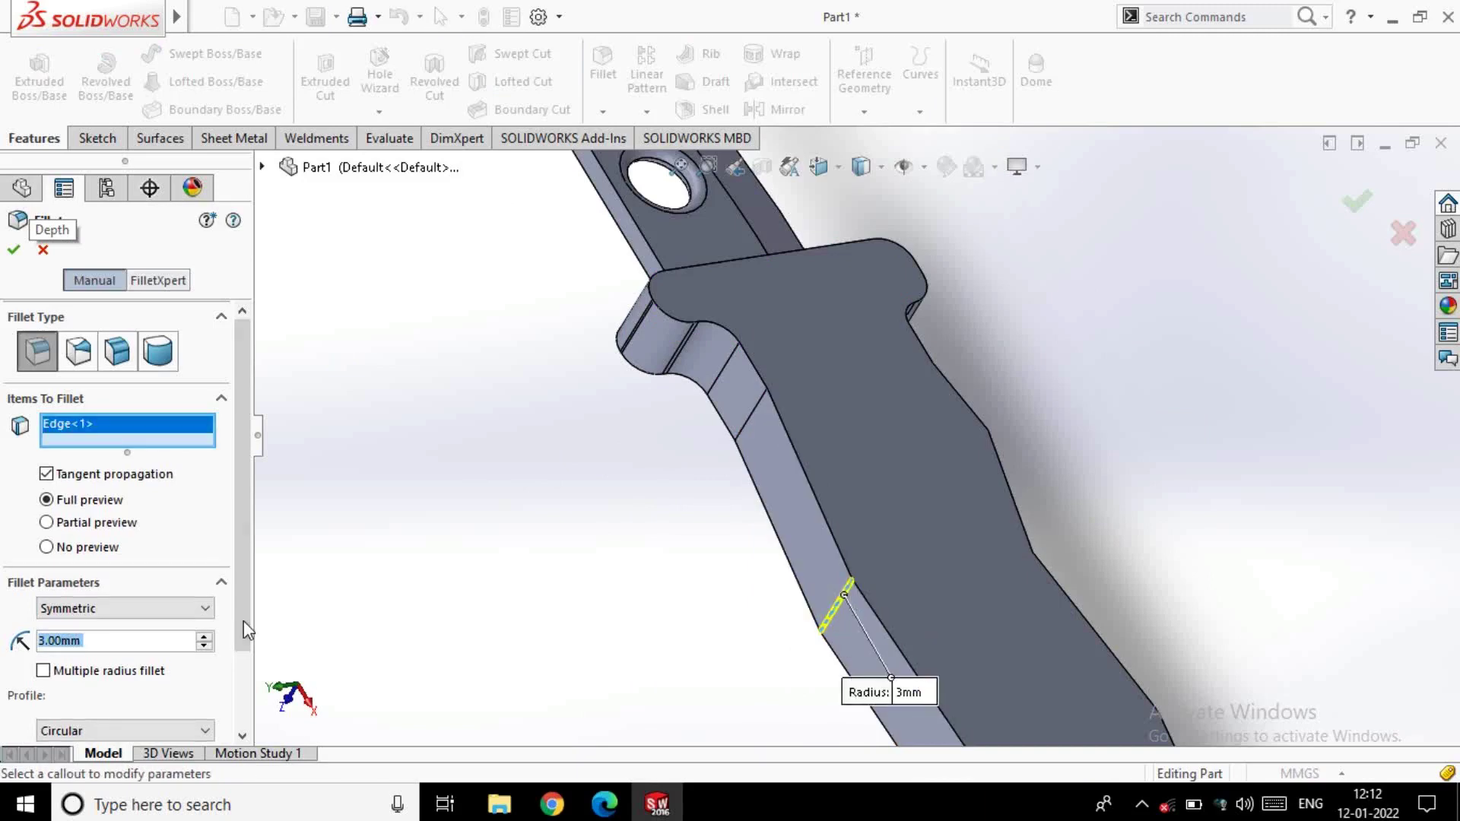
type("100")
key("Return")
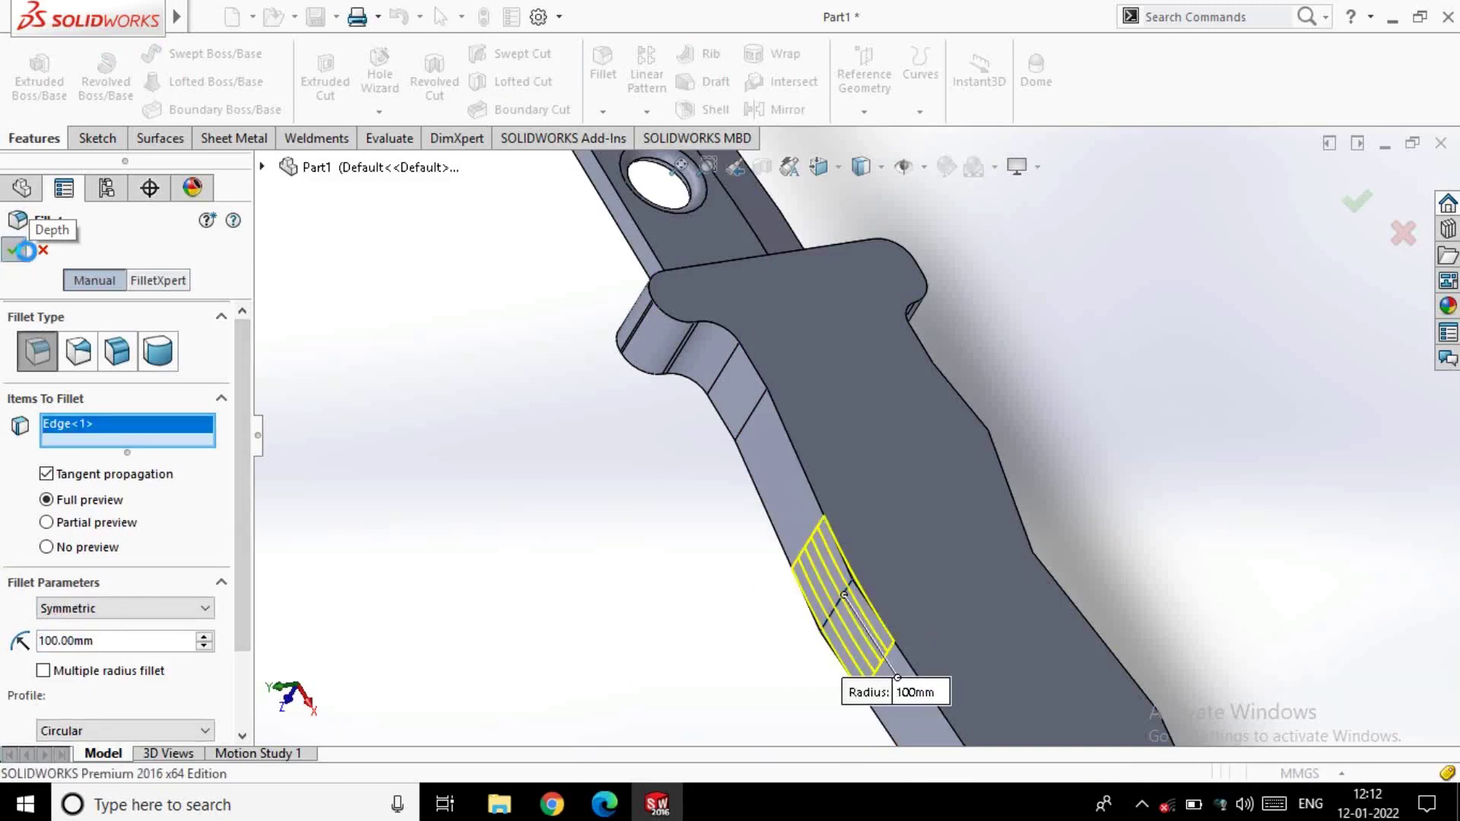
key("Return")
mouse_move(1141, 512)
middle_mouse_down()
mouse_move(1131, 564)
mouse_move(1053, 558)
mouse_move(1049, 654)
middle_mouse_up()
middle_click_drag(991, 563, 789, 374)
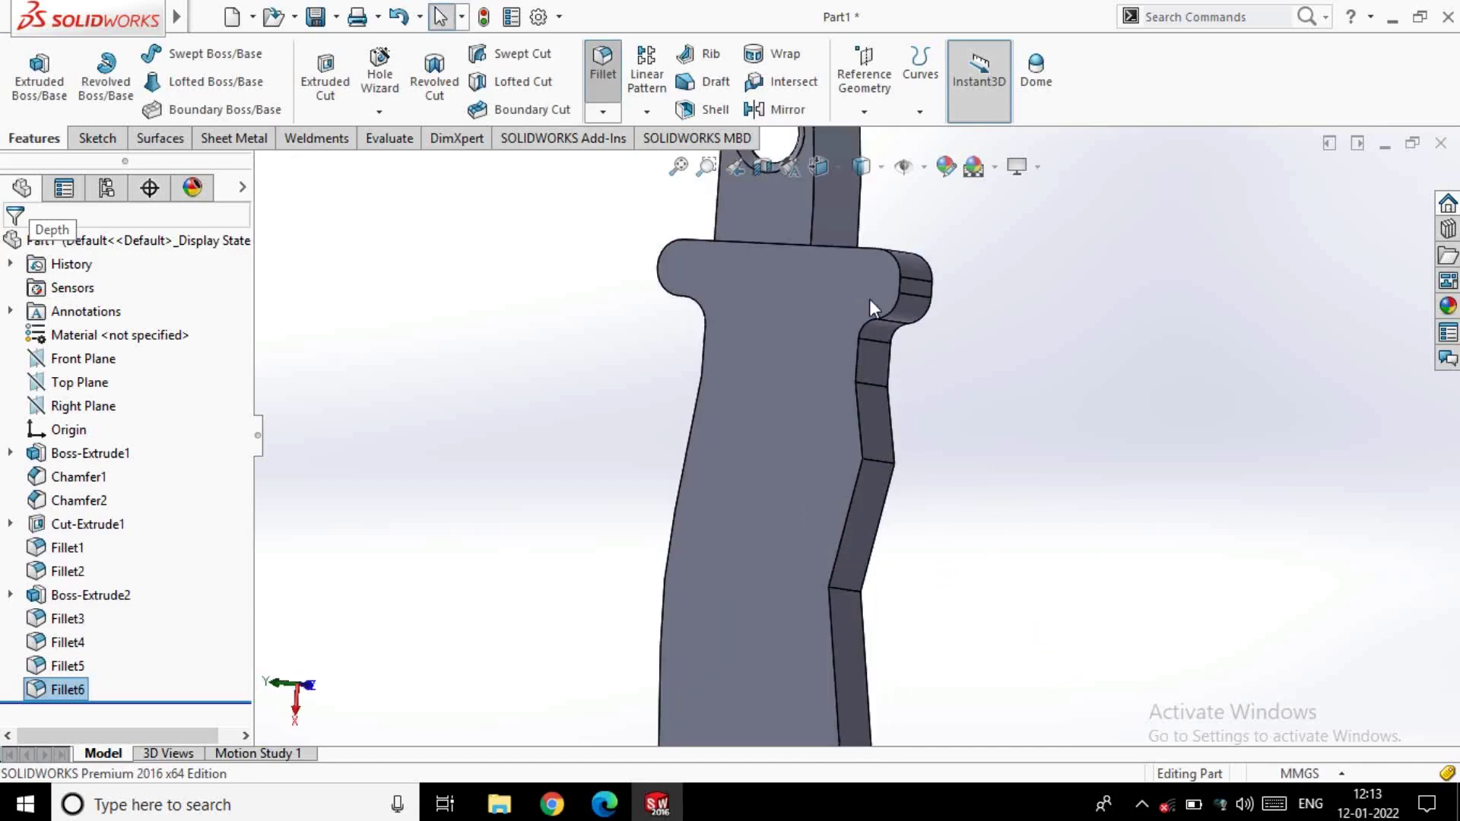
Round two grip kink edges with a 30 mm fillet
key("Return")
left_click(872, 463)
type("50")
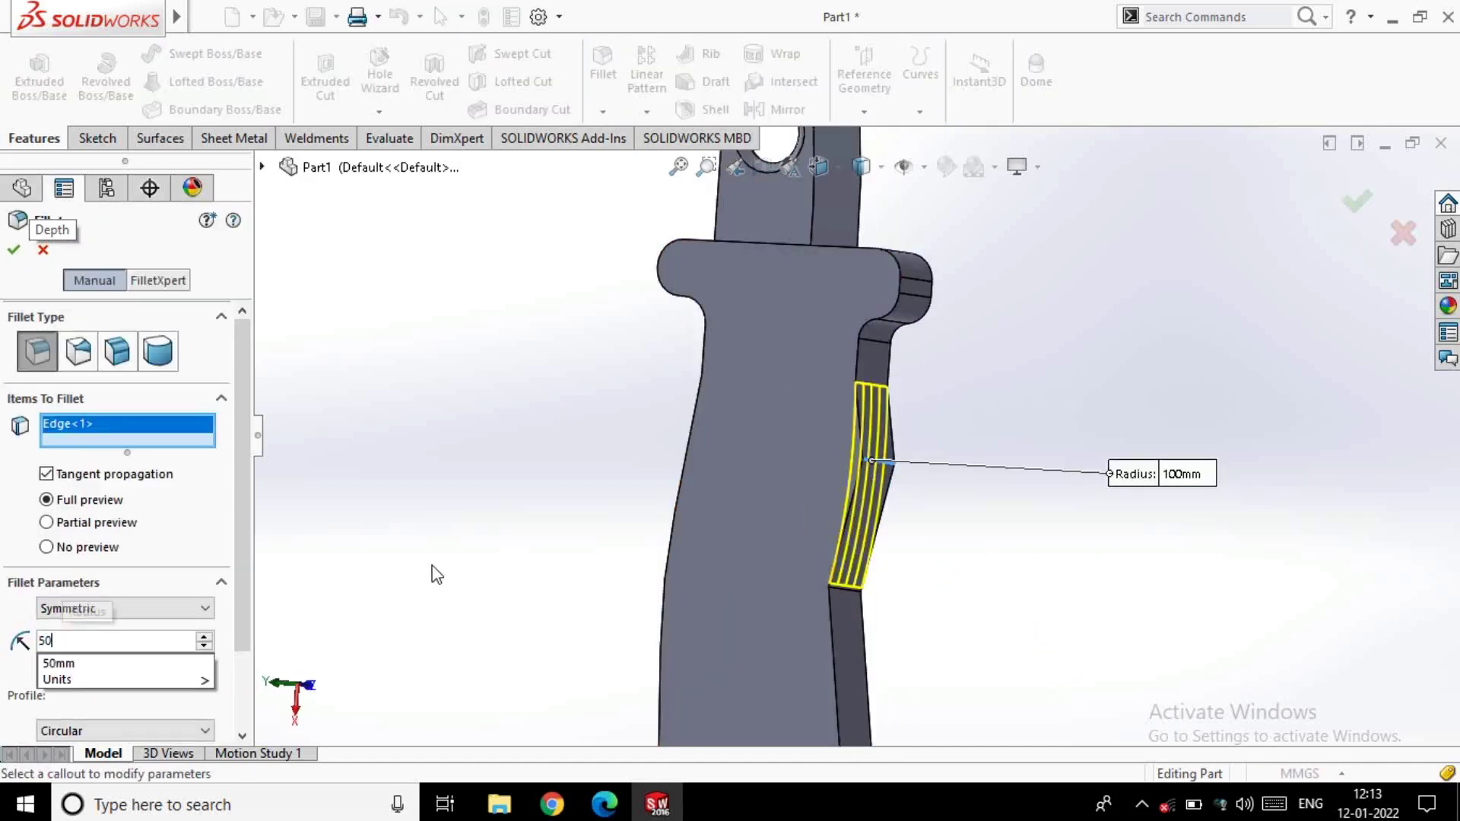
key("Return")
type("30")
key("Return")
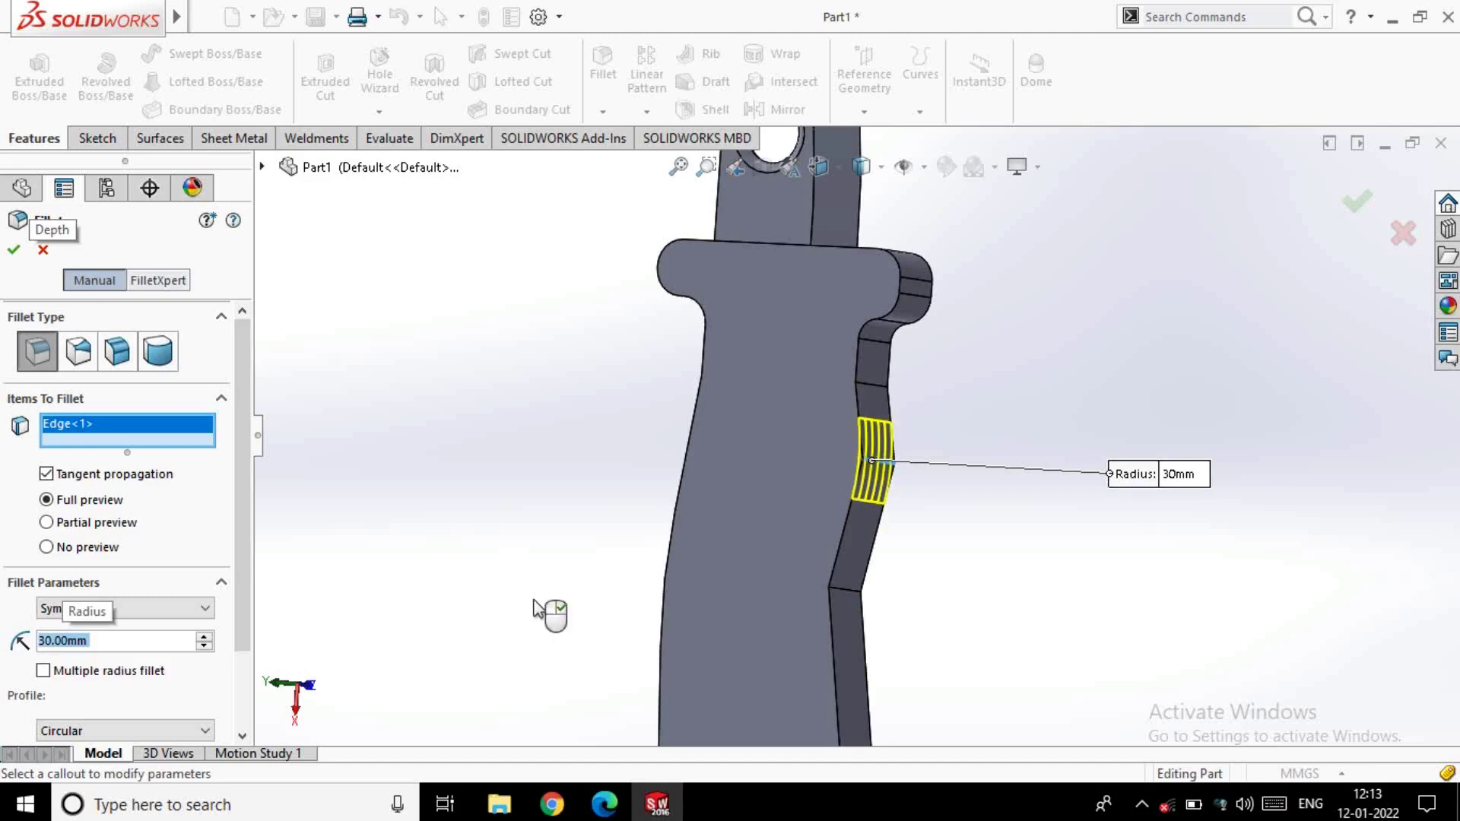
left_click(846, 590)
middle_click_drag(668, 586, 654, 395, "ctrl")
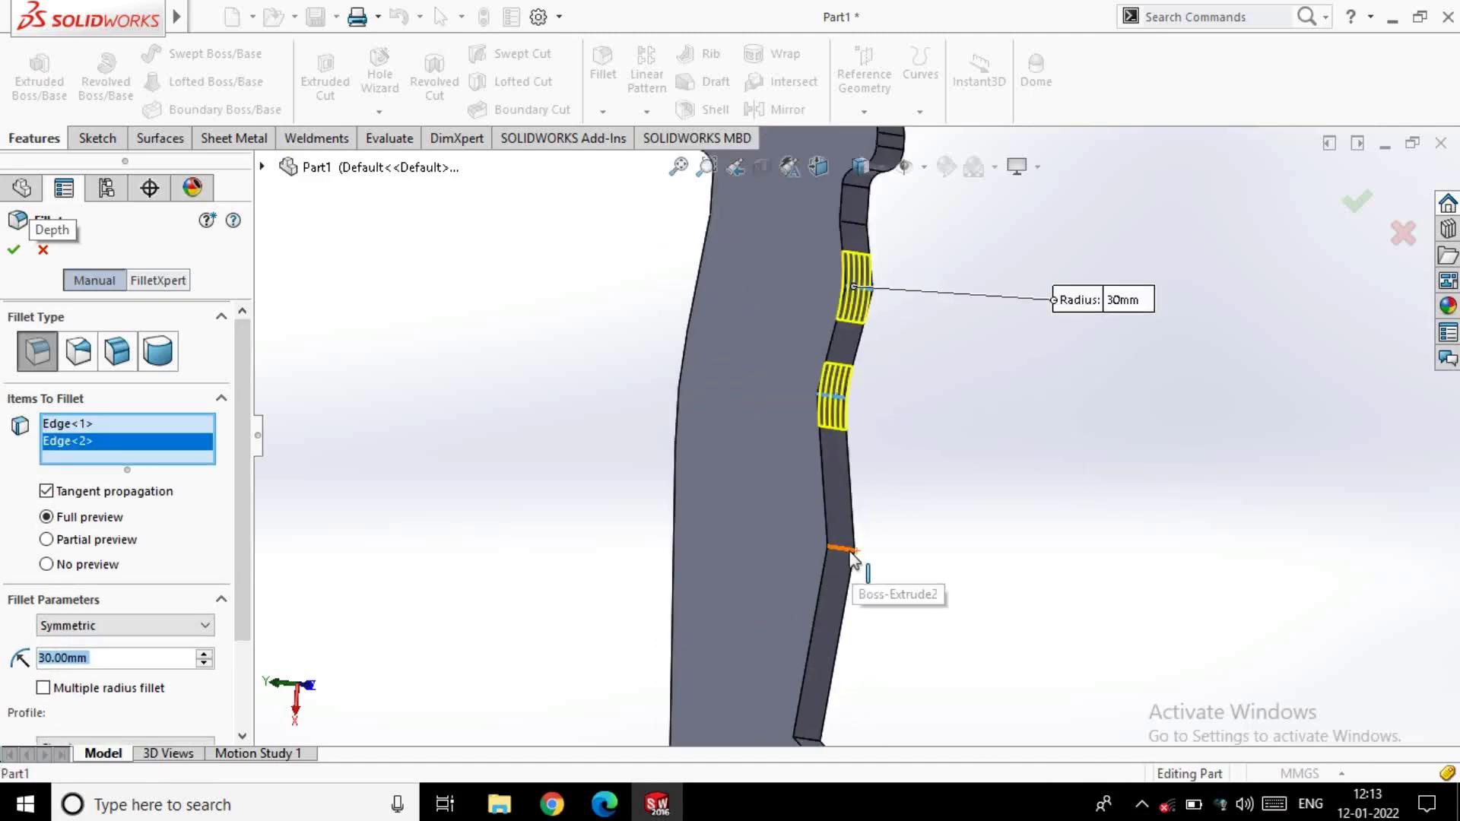
left_click(820, 559)
key("Delete")
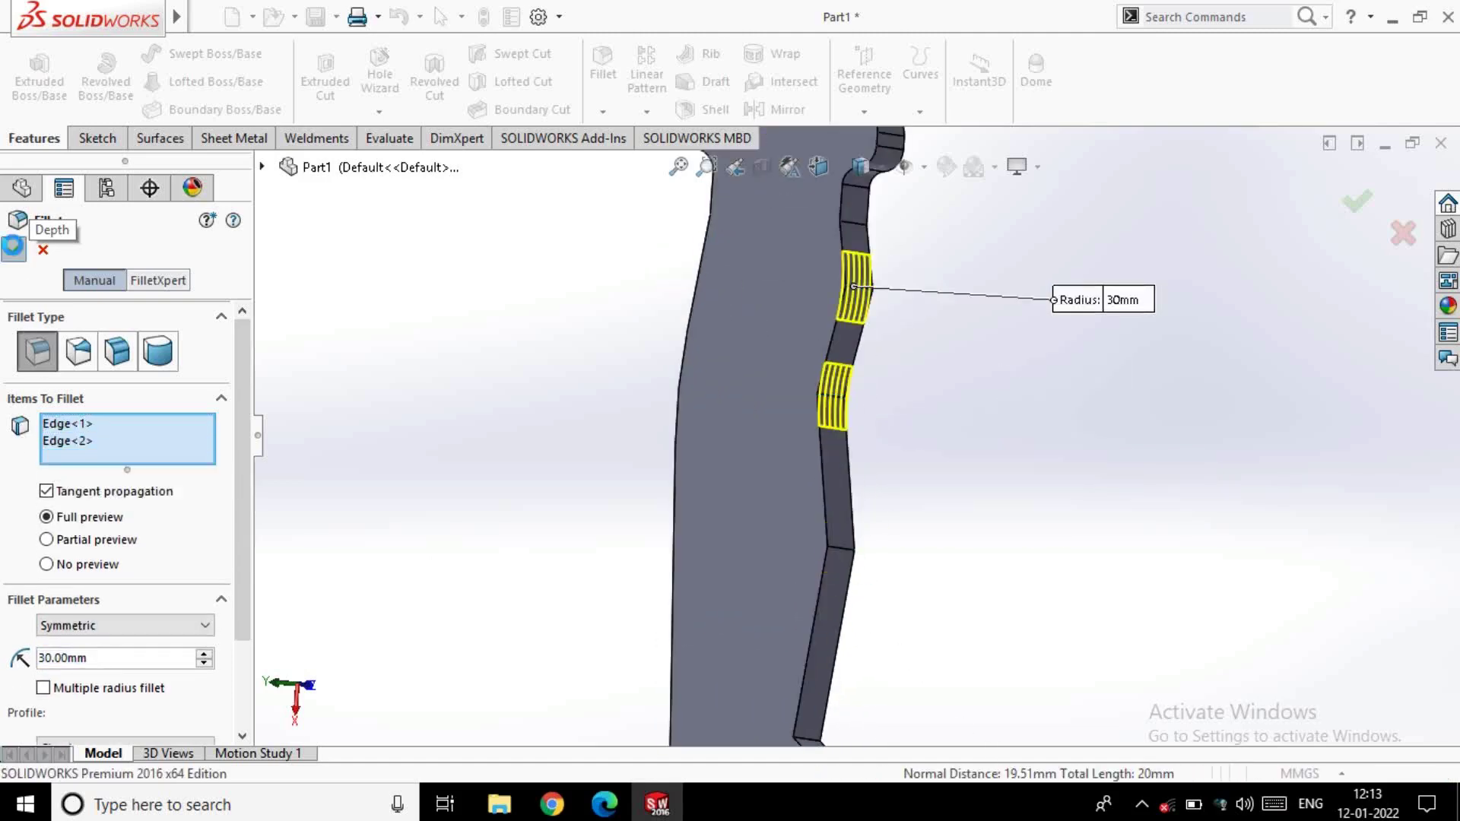
key("Return")
Round the lower grip kink edge with a 100 mm fillet
left_click(603, 74)
left_click(836, 552)
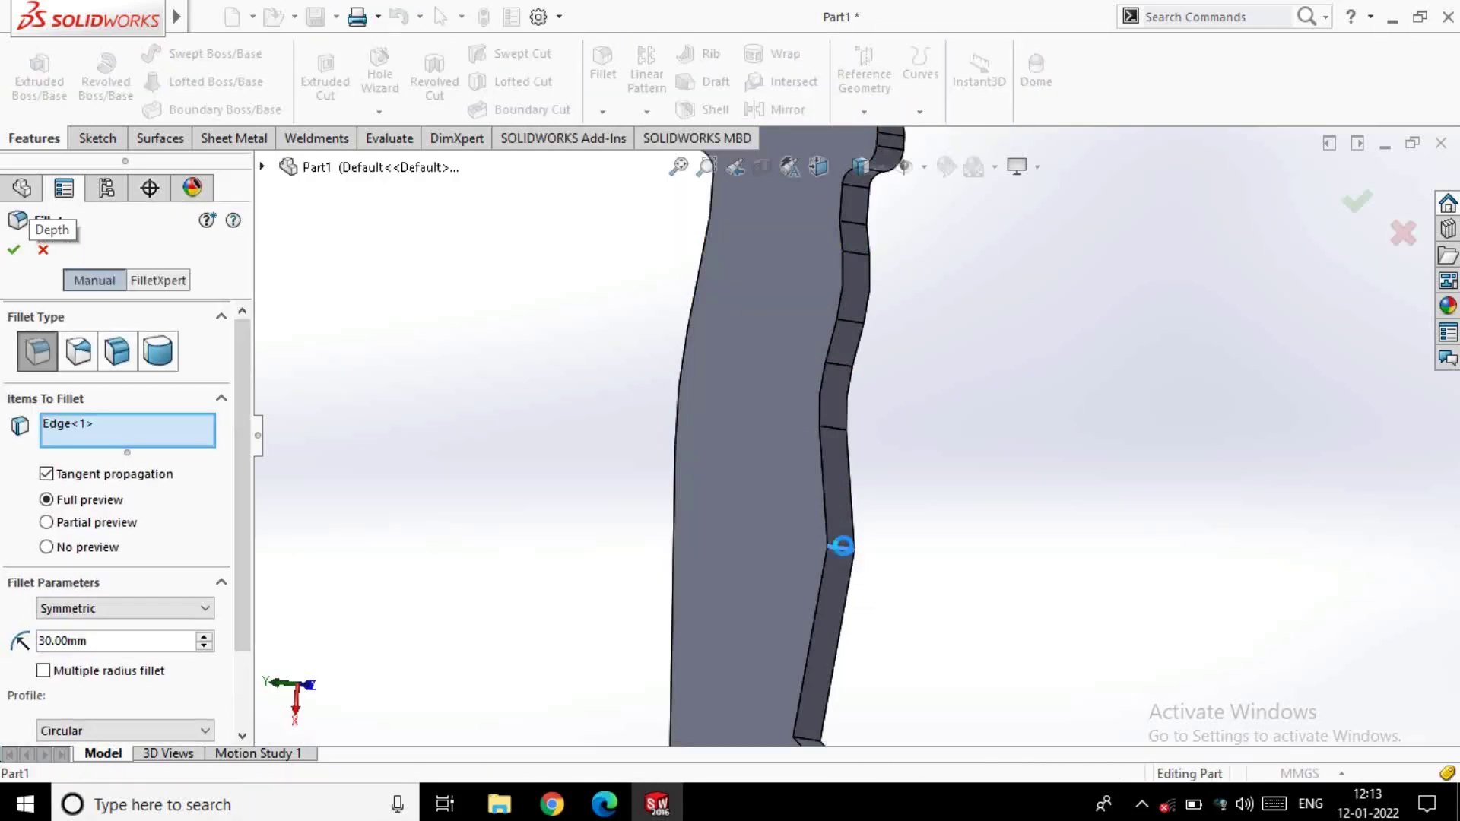
type("70")
key("Return")
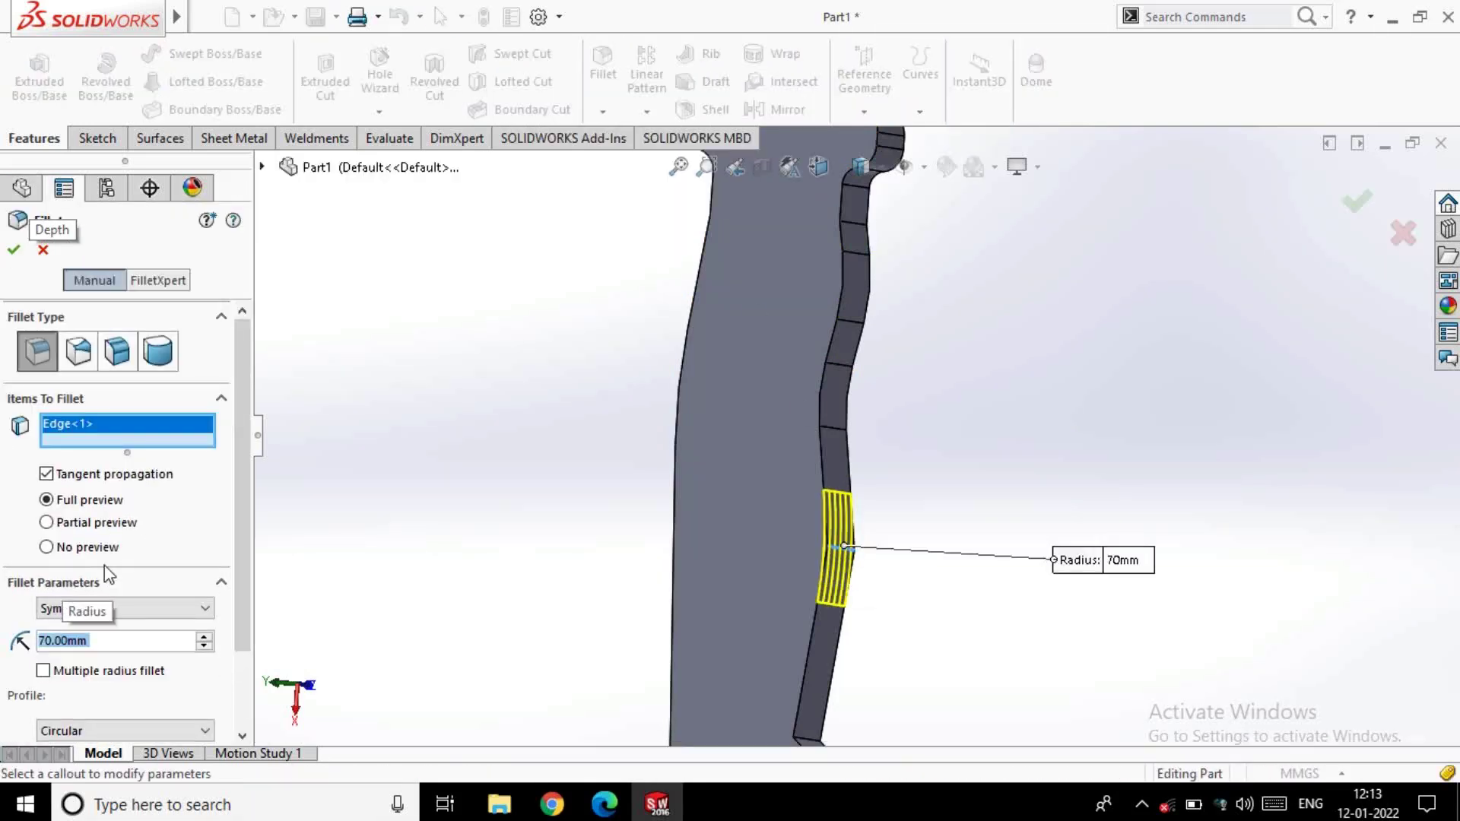
type("80")
key("Return")
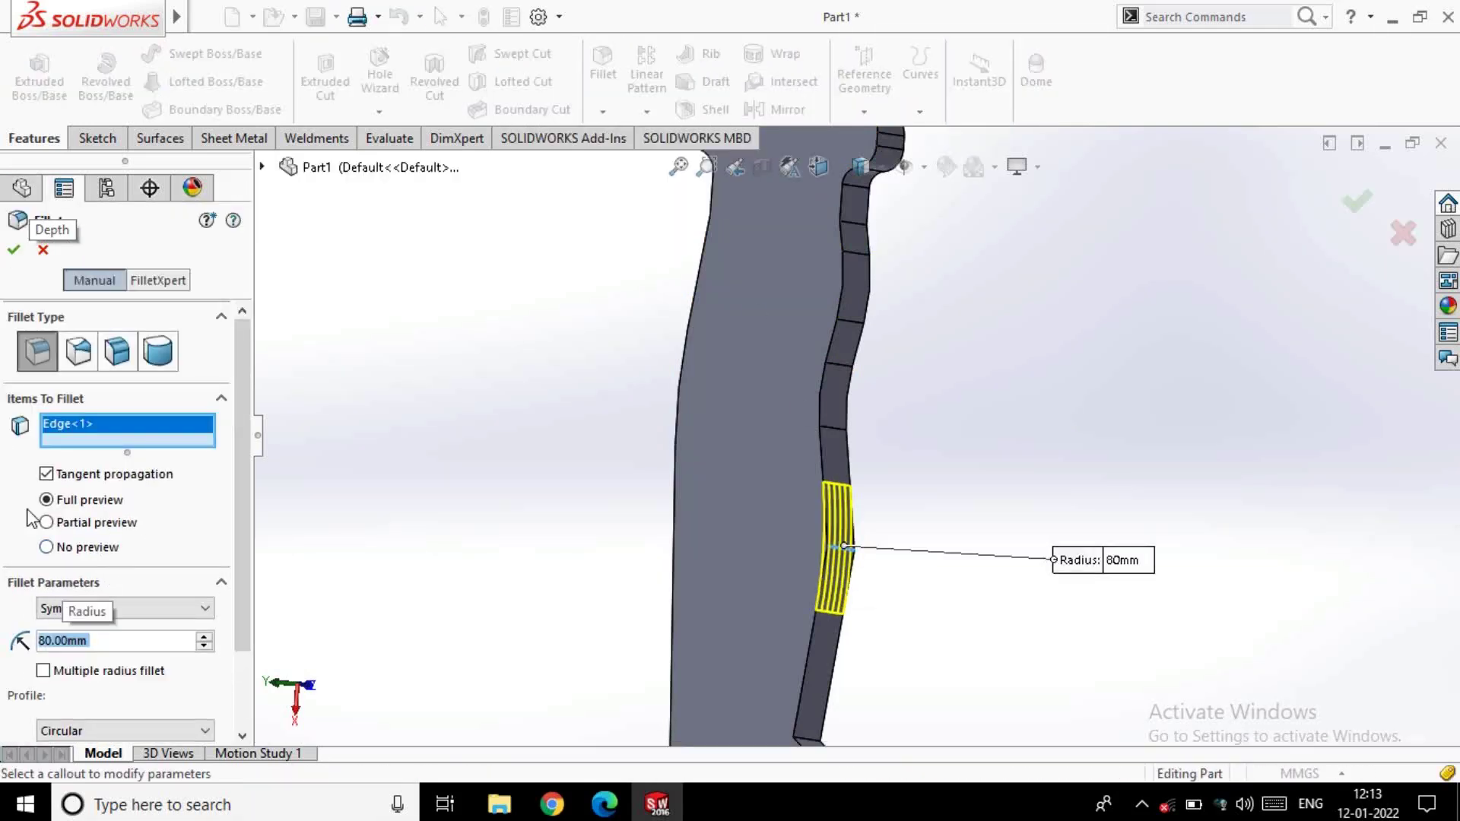
type("100")
key("Return")
left_click(16, 262)
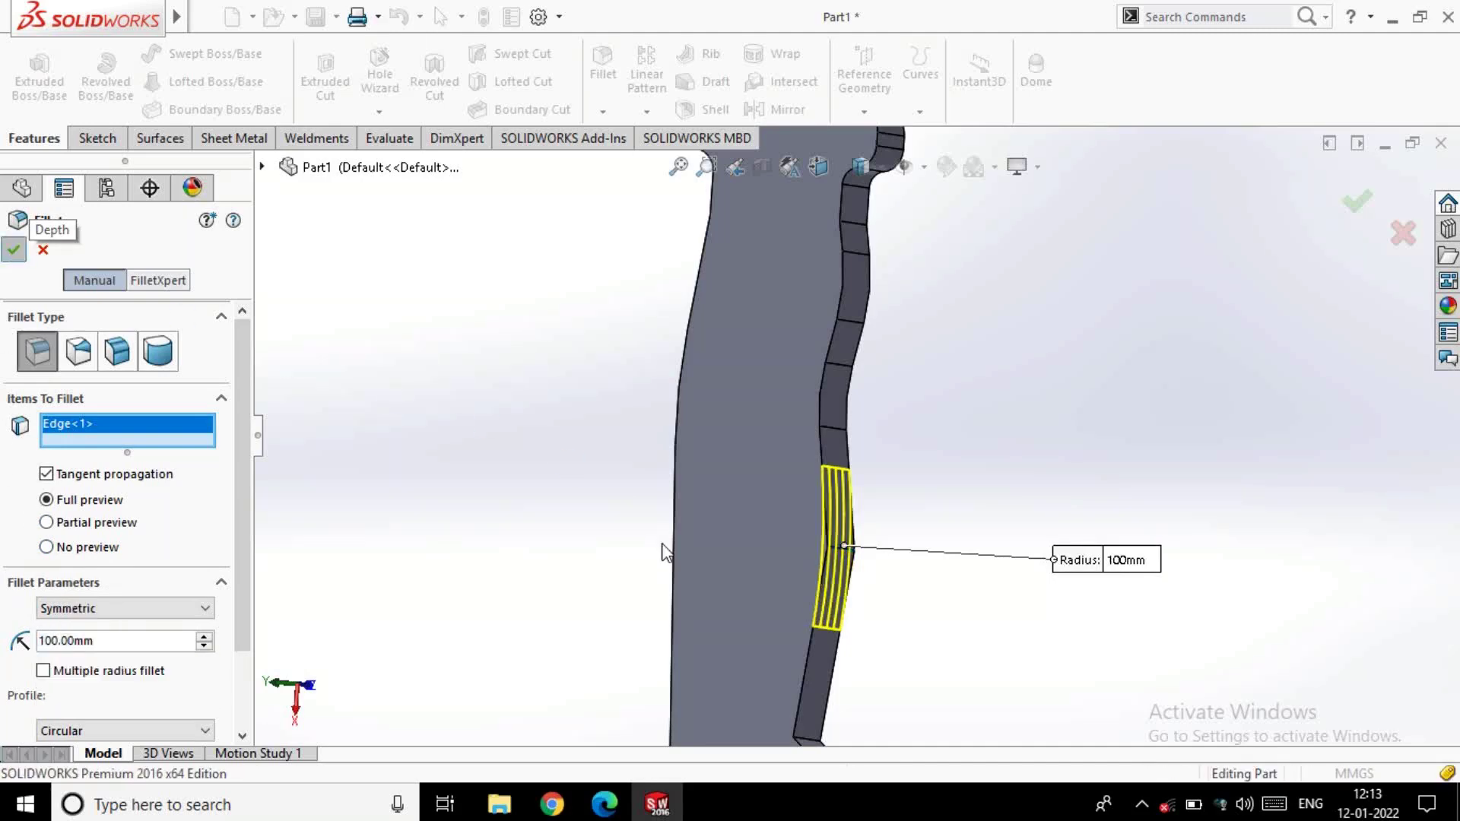
mouse_move(746, 632)
middle_mouse_down()
mouse_move(877, 521)
mouse_move(1027, 466)
middle_mouse_up()
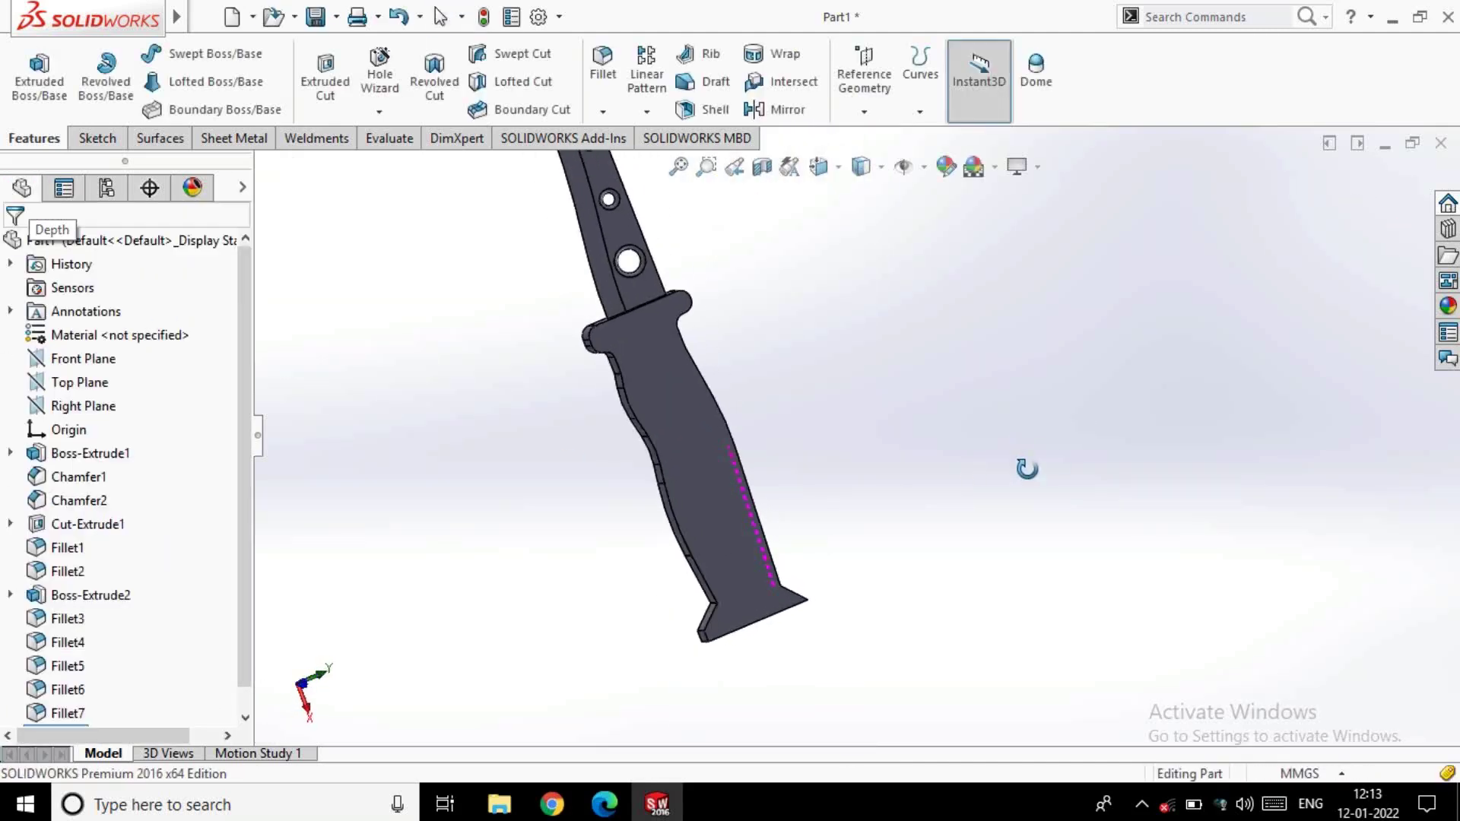
Round three pommel edges with a 10 mm fillet
scroll(780, 495, "down", 5)
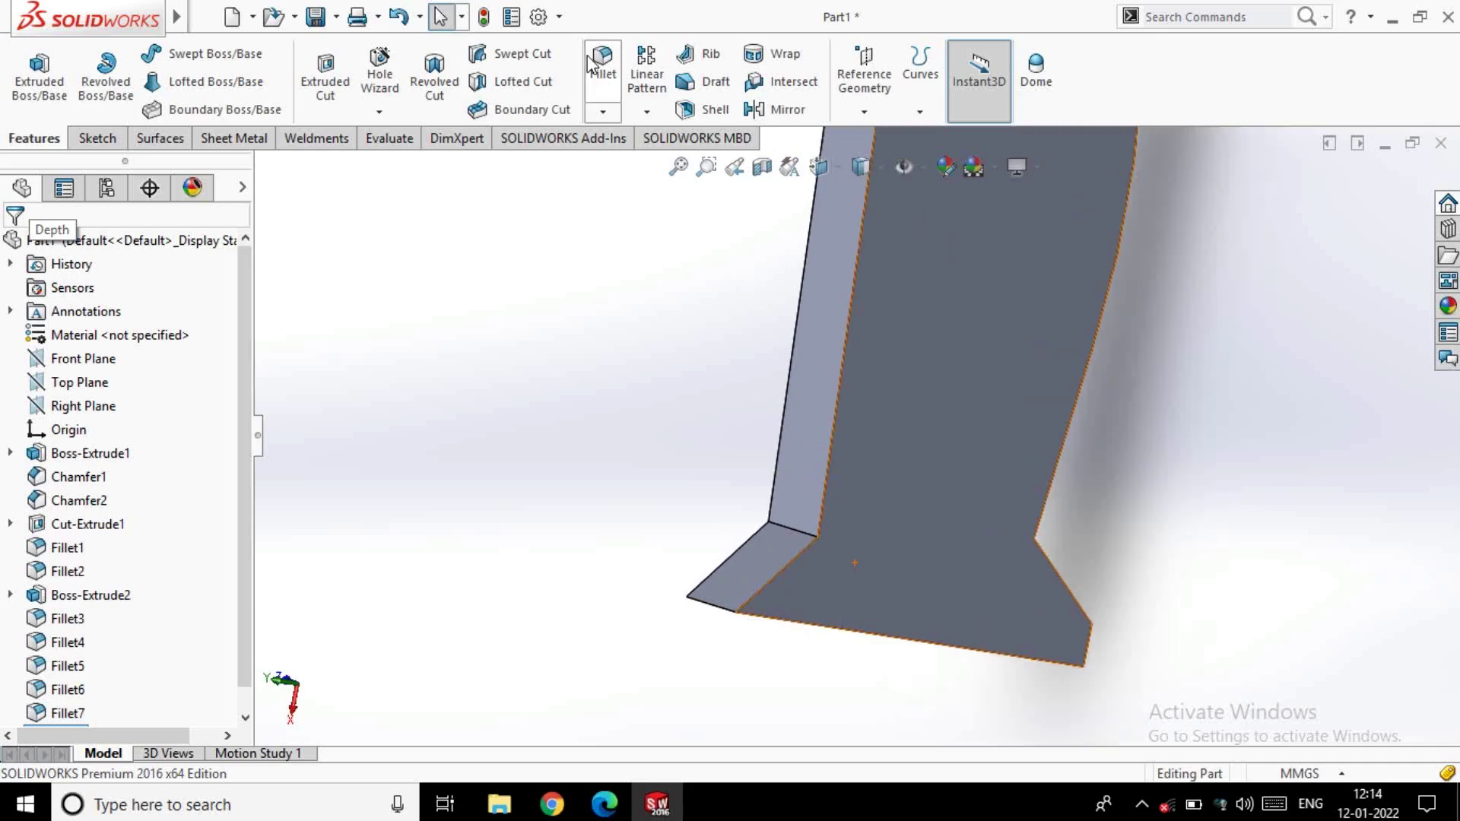
left_click(603, 69)
type("10.00mm")
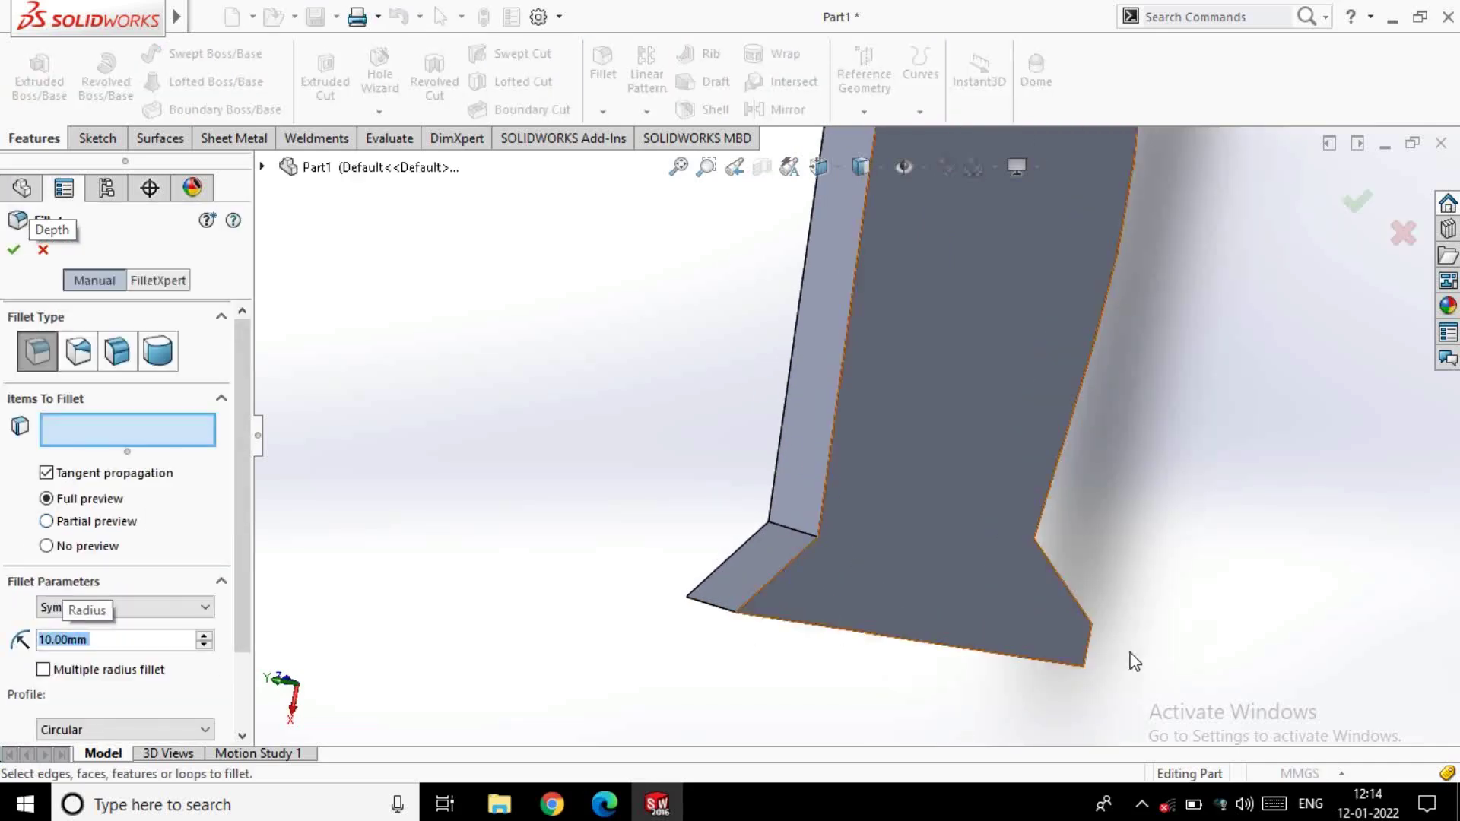
left_click(791, 528)
middle_click_drag(1128, 535, 1204, 527)
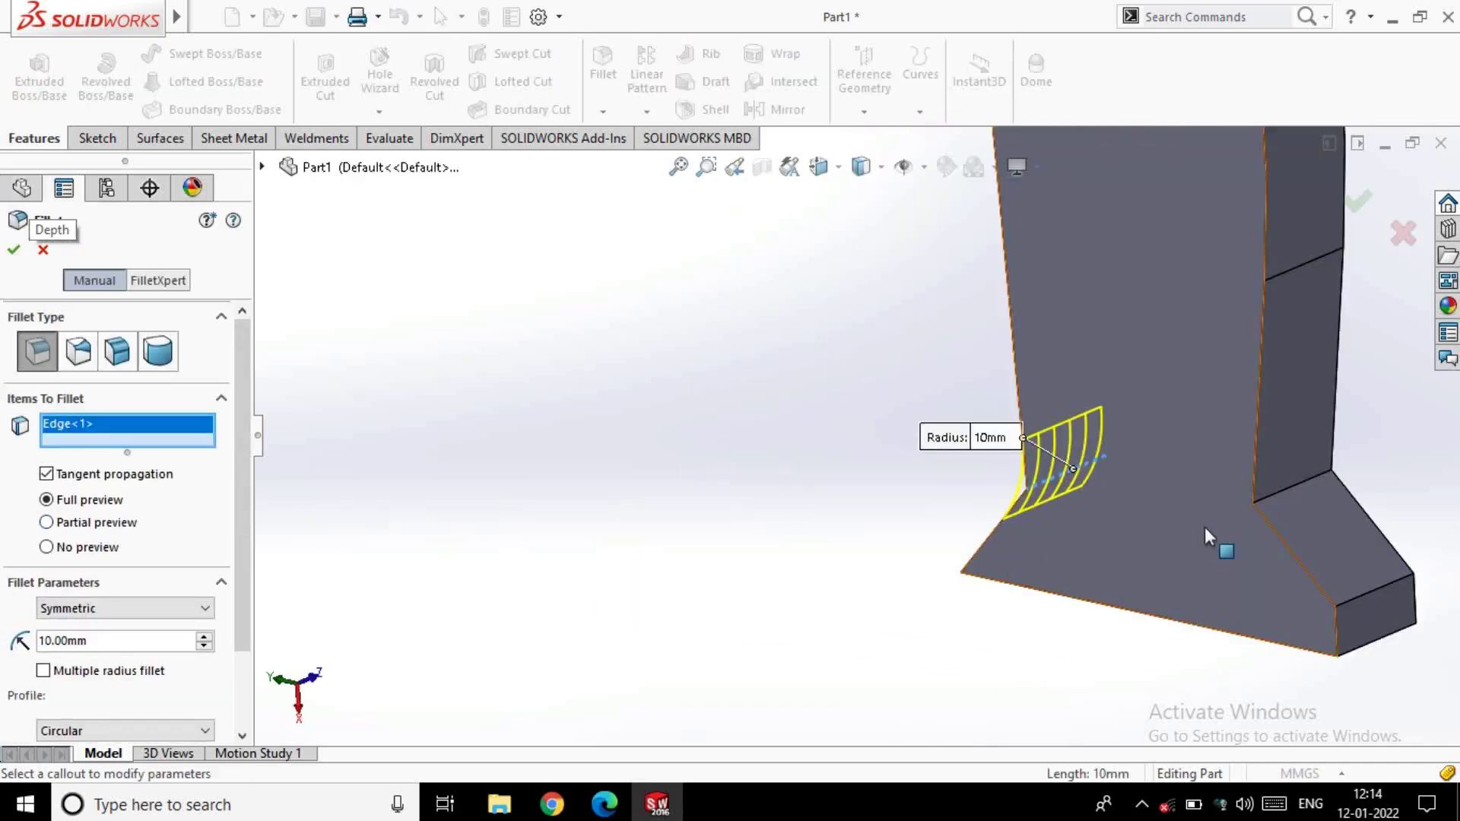
left_click(1293, 482)
left_click(1379, 587)
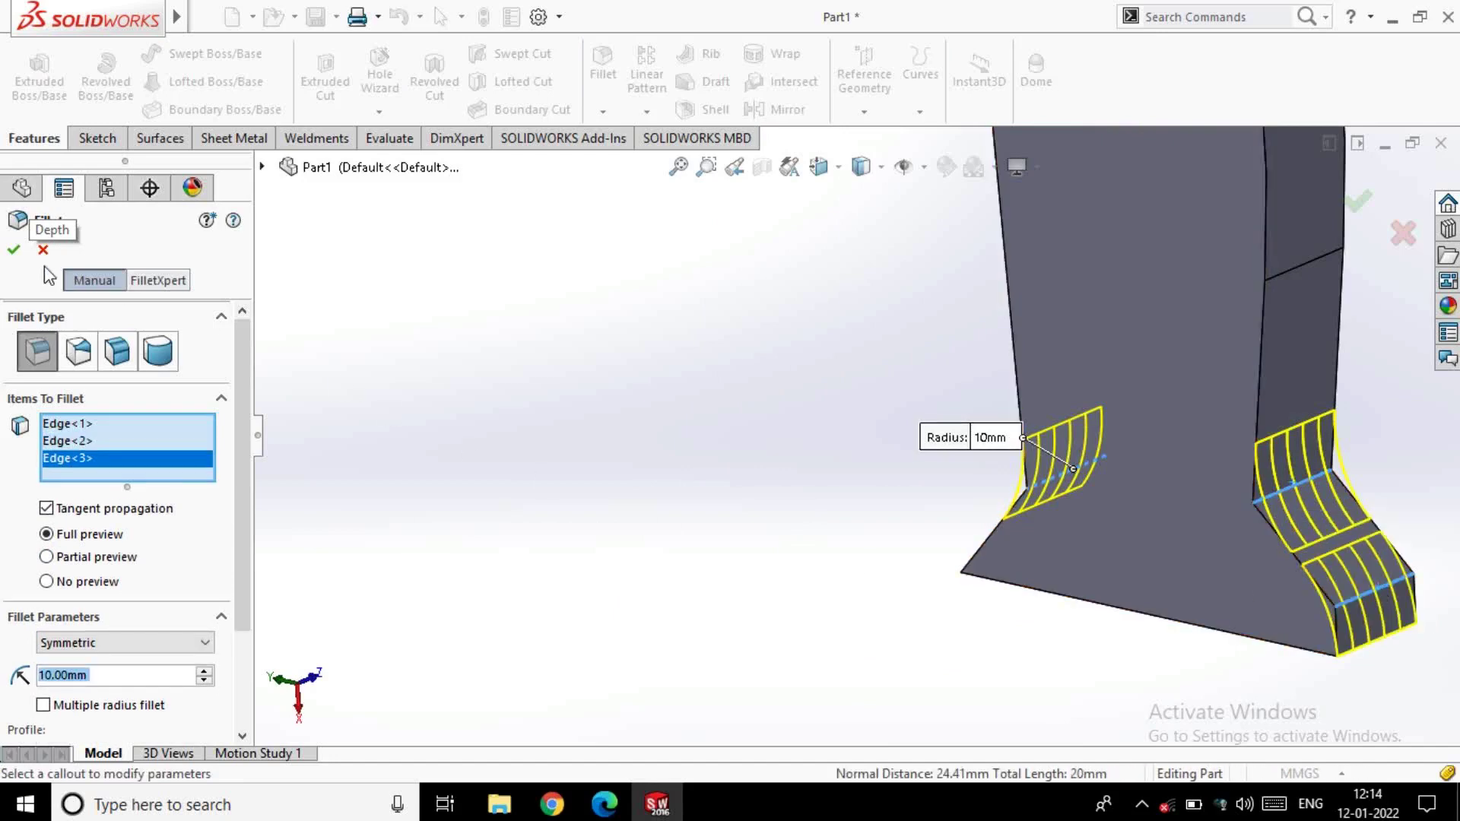
left_click(12, 252)
Fillet the two handle-end corner edges at 3 mm, after removing a wrongly picked face
mouse_move(724, 413)
middle_mouse_down()
mouse_move(1176, 453)
mouse_move(1095, 574)
mouse_move(1033, 548)
middle_mouse_up()
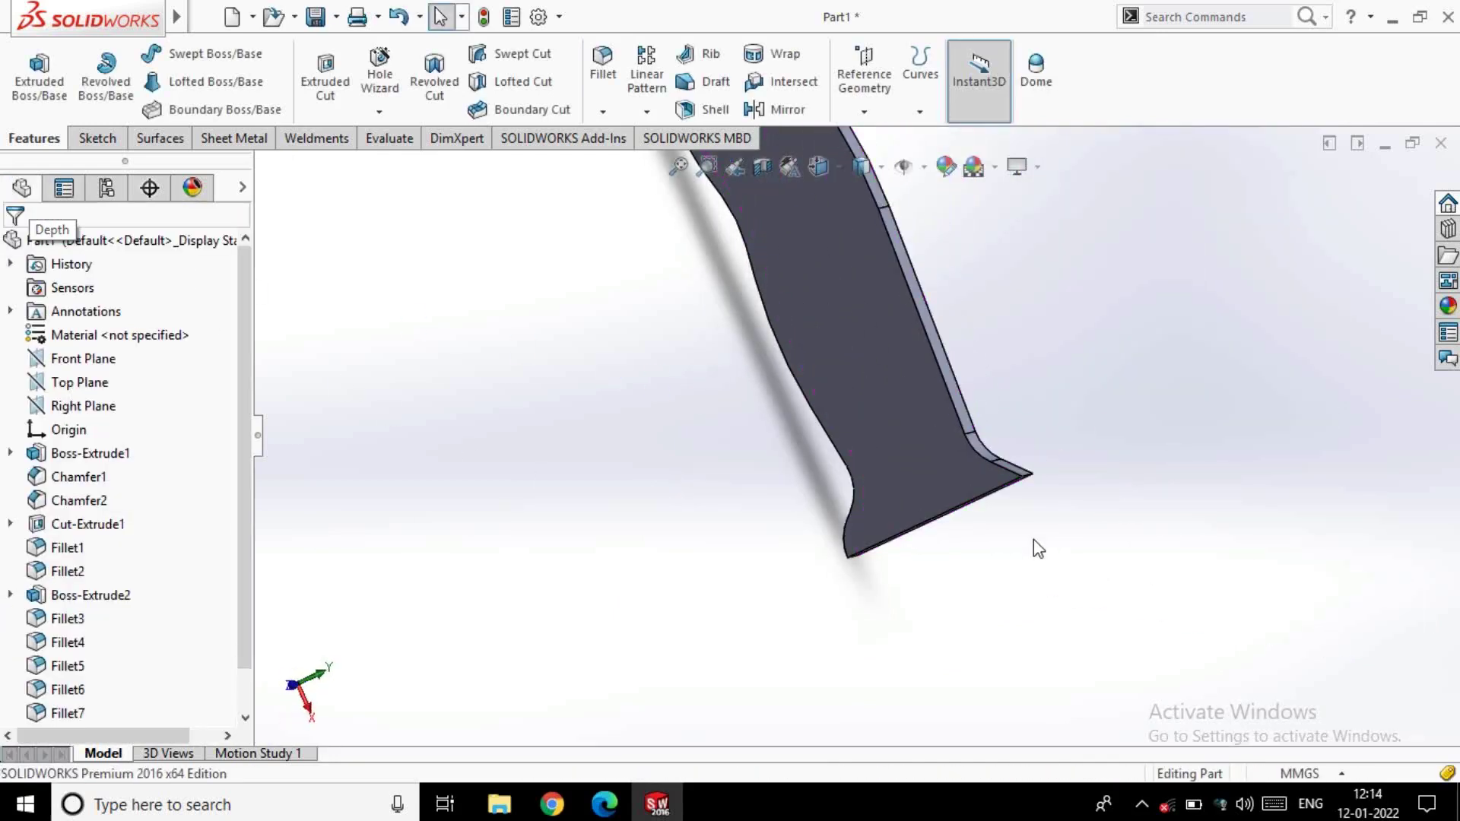
scroll(1010, 432, "down", 5)
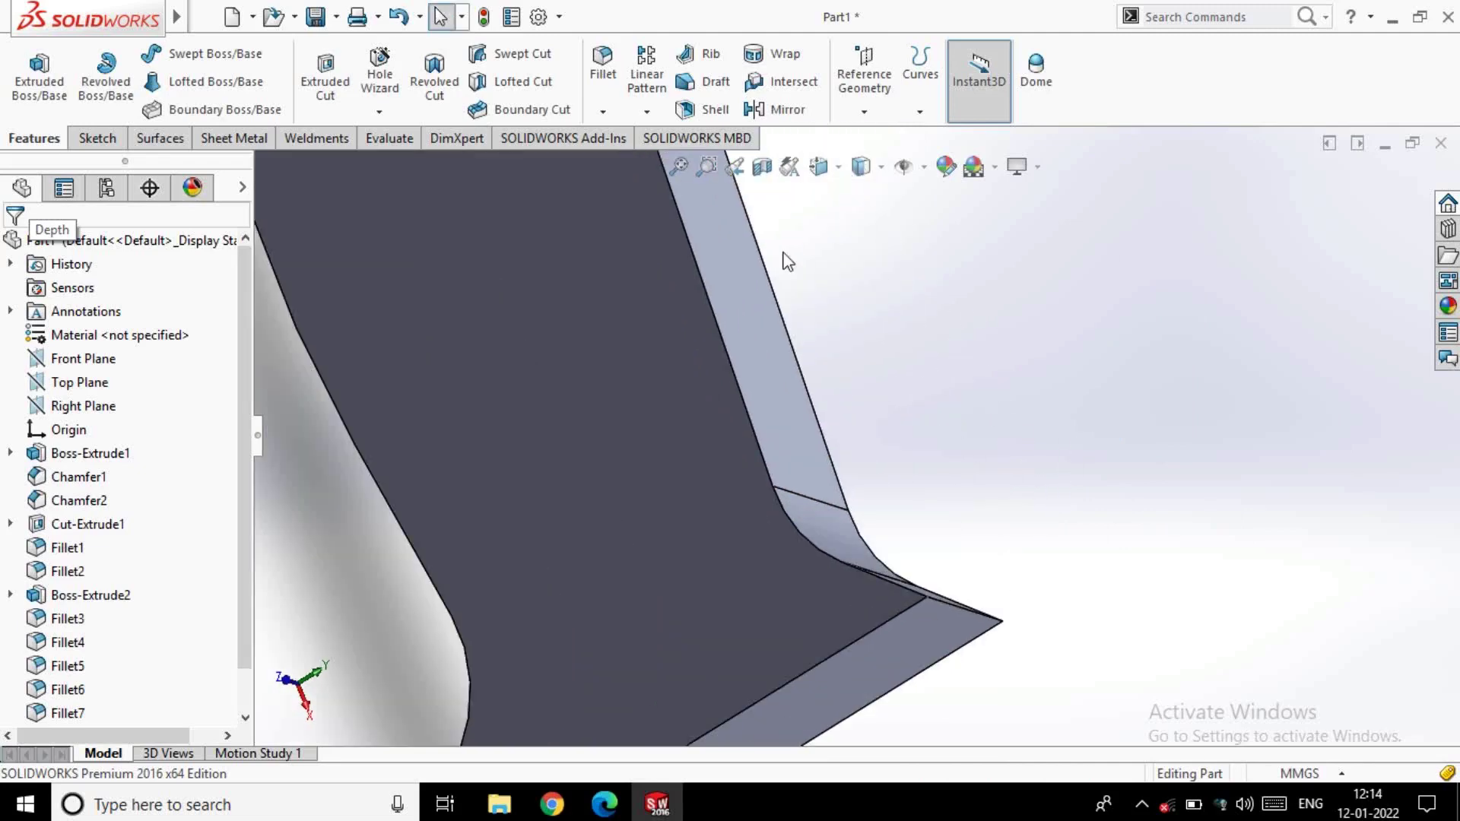
left_click(956, 605)
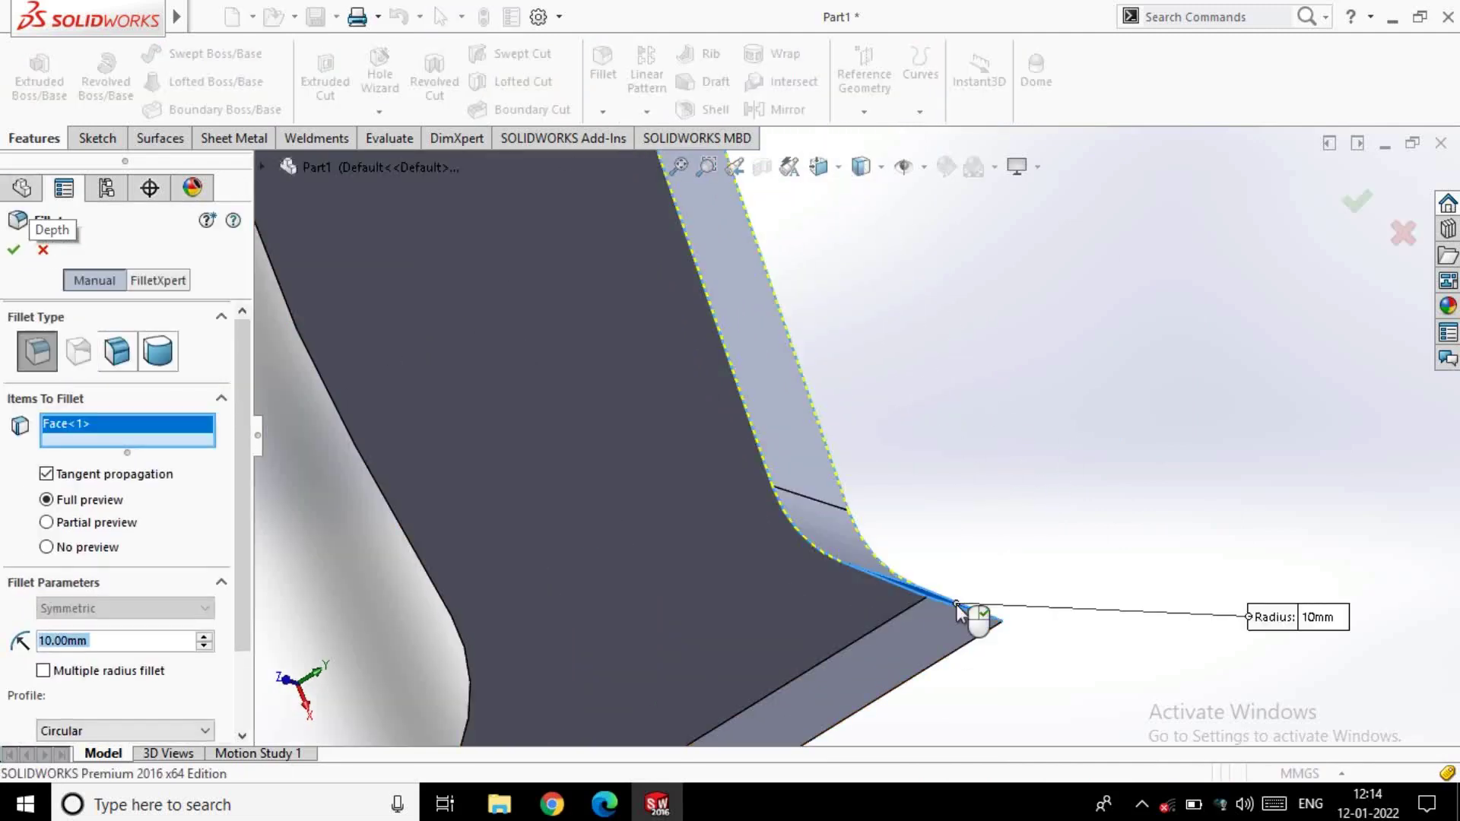
right_click(60, 423)
left_click(144, 441)
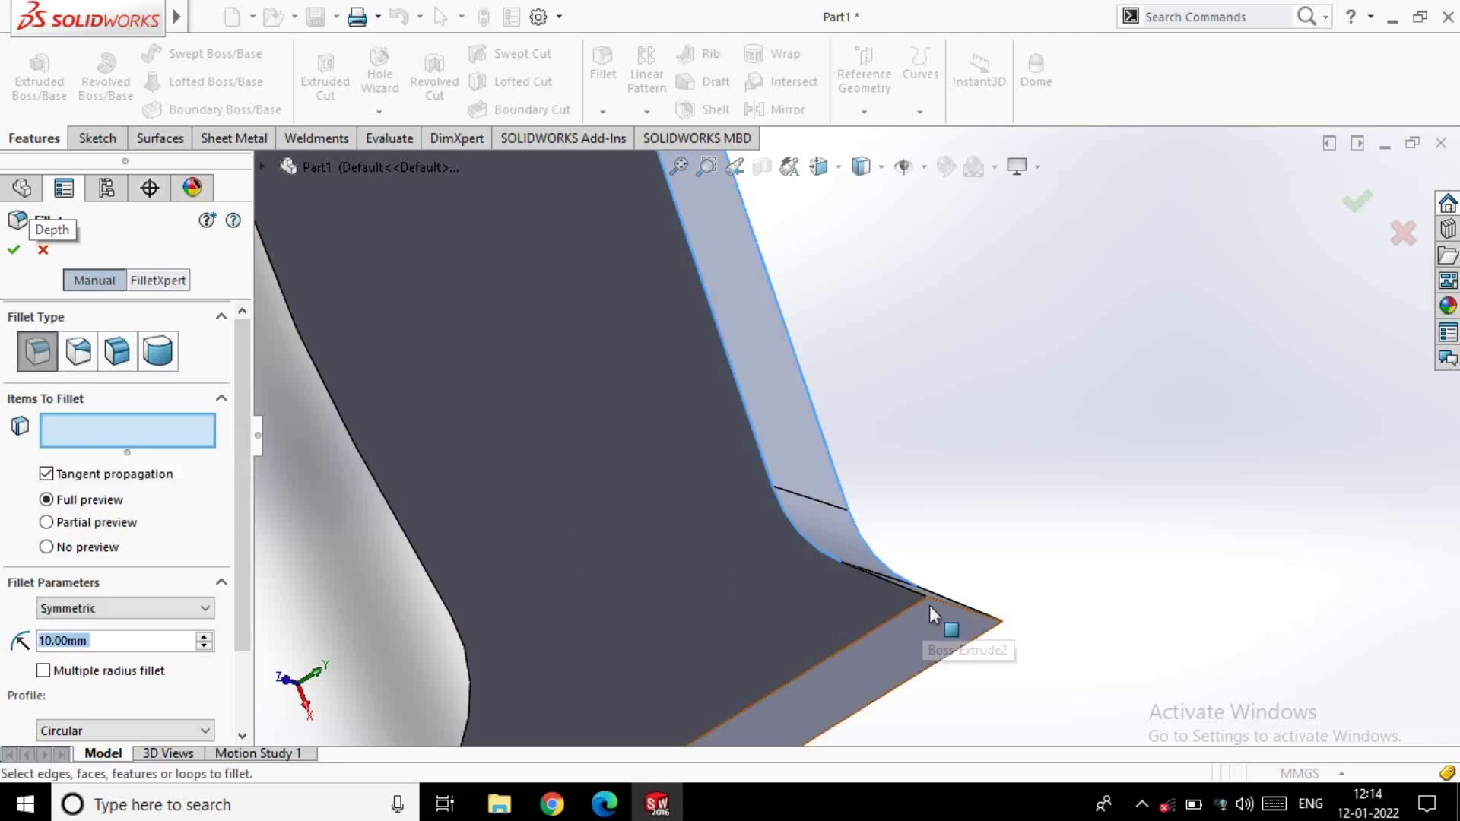
left_click(937, 601)
type("3")
key("Return")
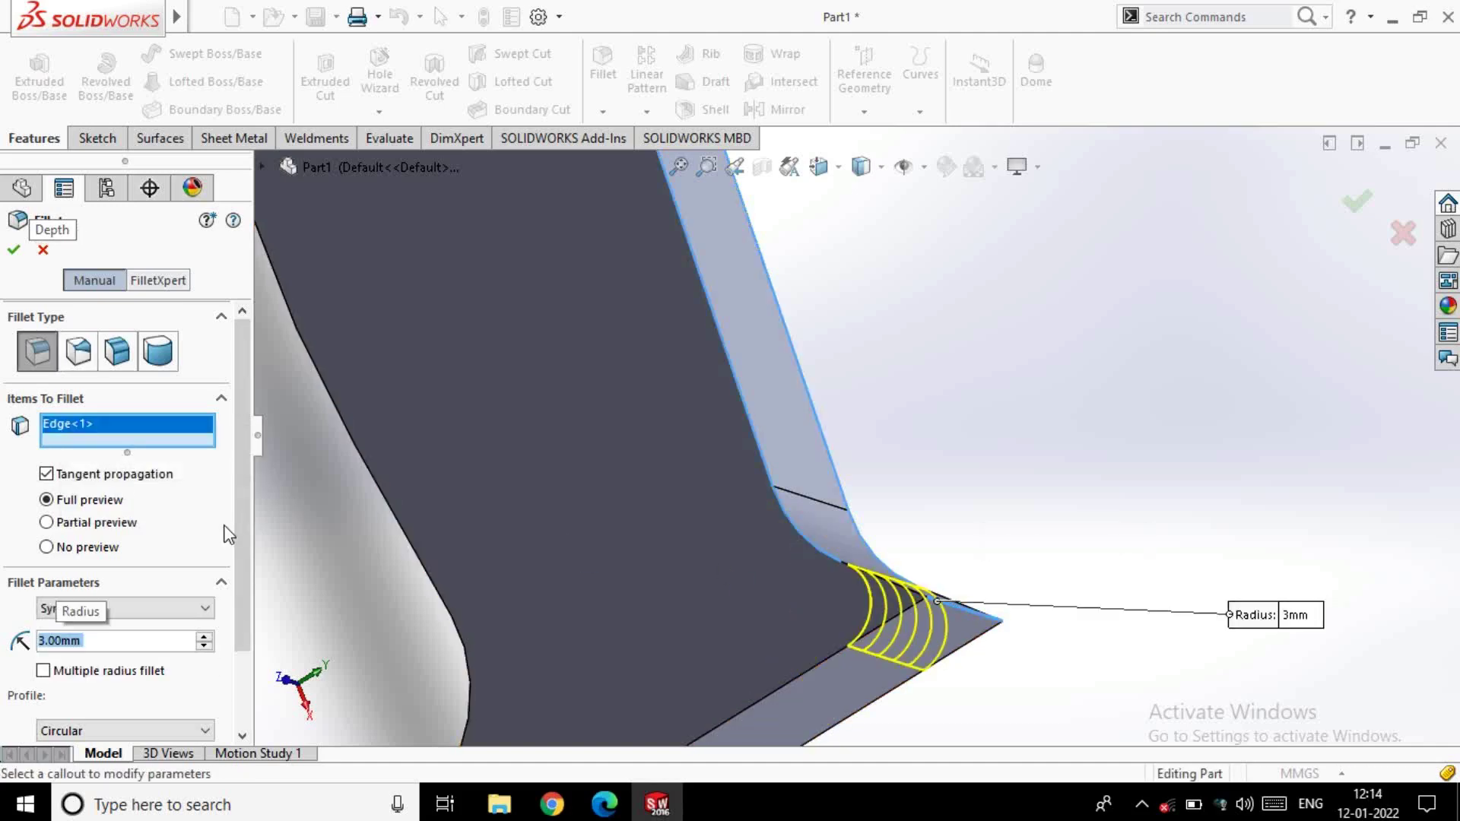
scroll(443, 523, "up", 2)
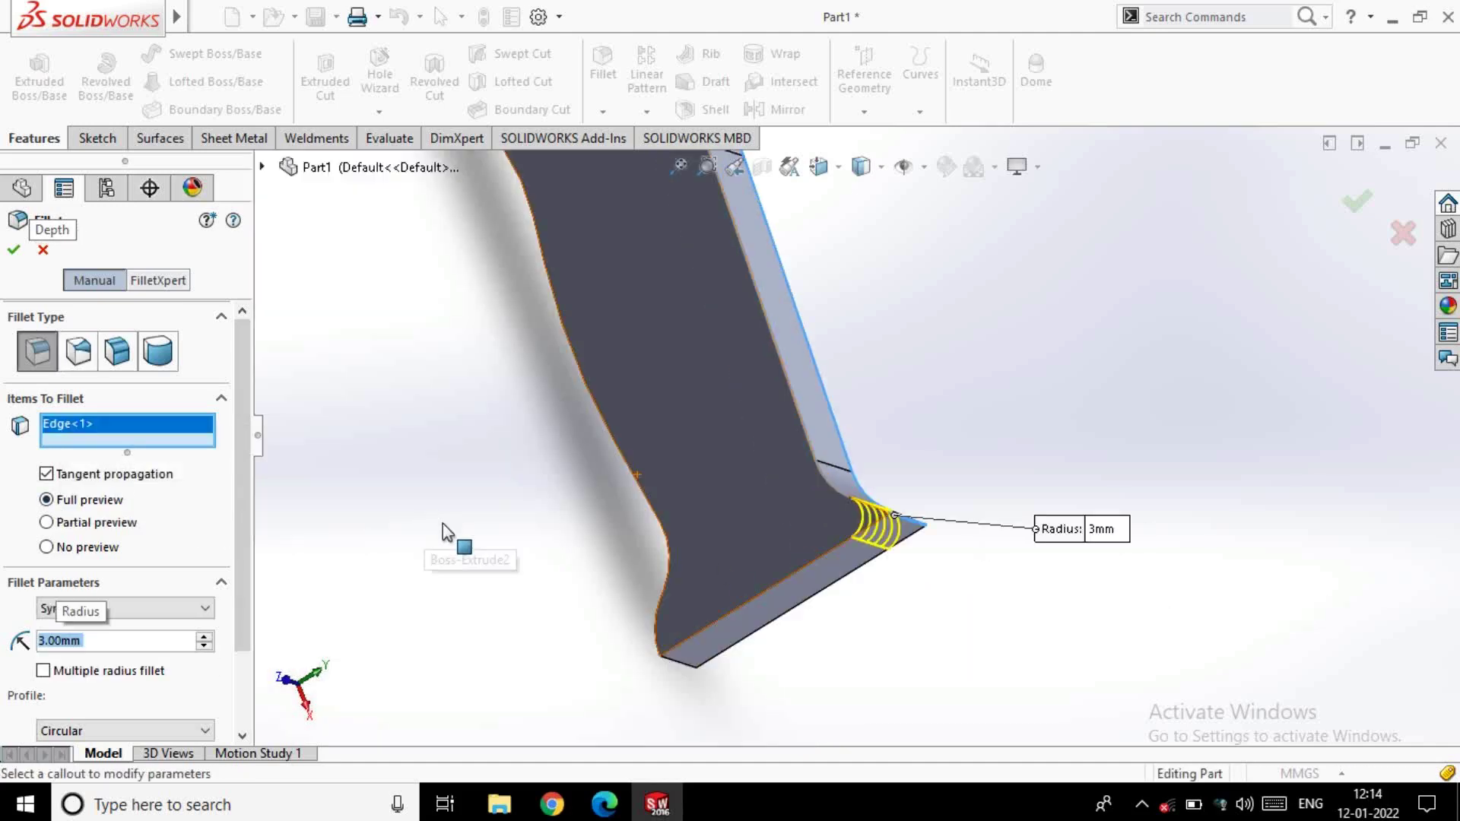
left_click(682, 670)
left_click(14, 251)
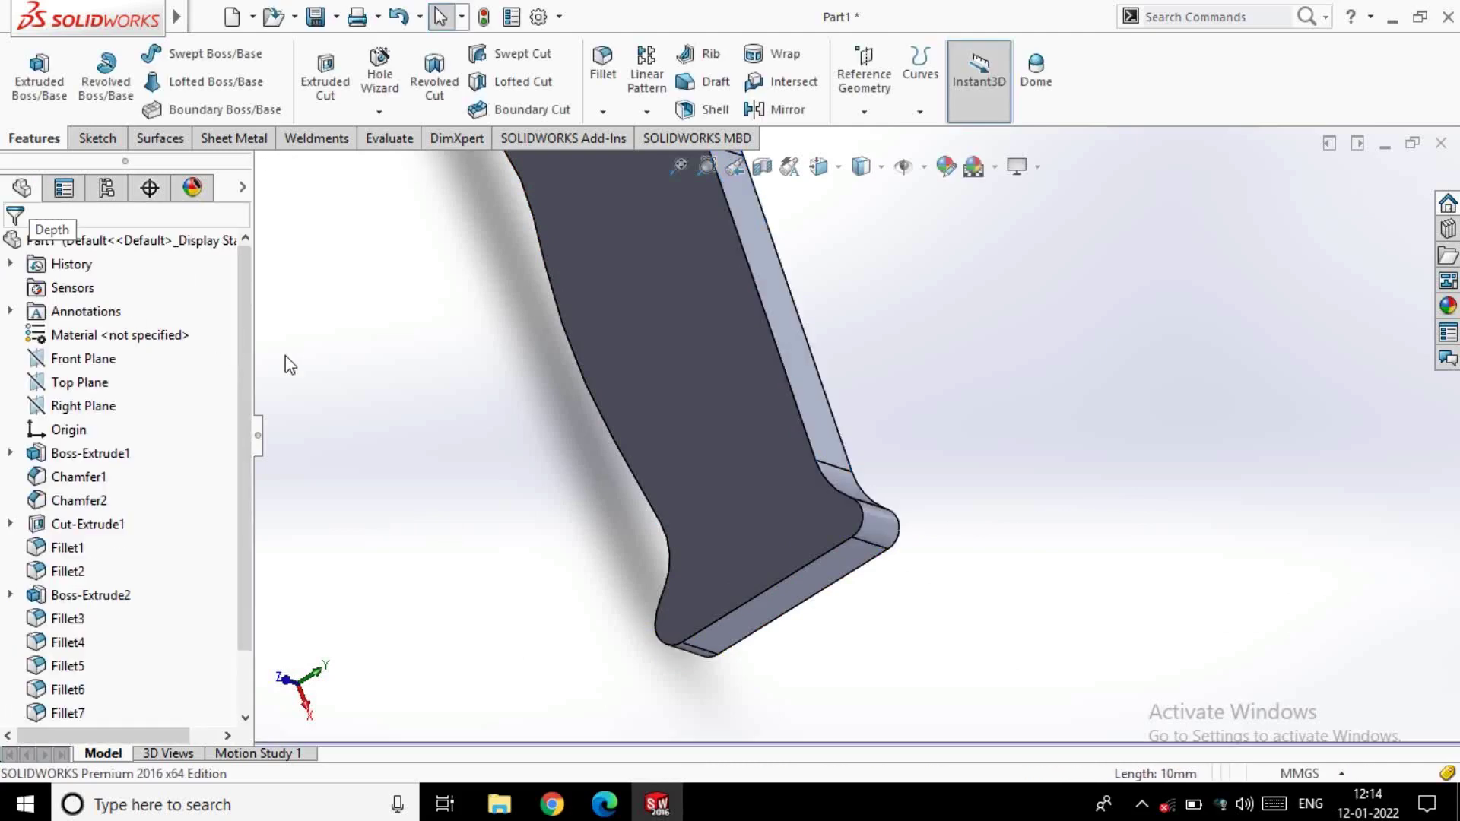
scroll(498, 472, "up", 3)
Start a 1 mm fillet and remove the mistakenly picked handle outline edge
scroll(833, 379, "down", 3)
scroll(836, 388, "up", 2)
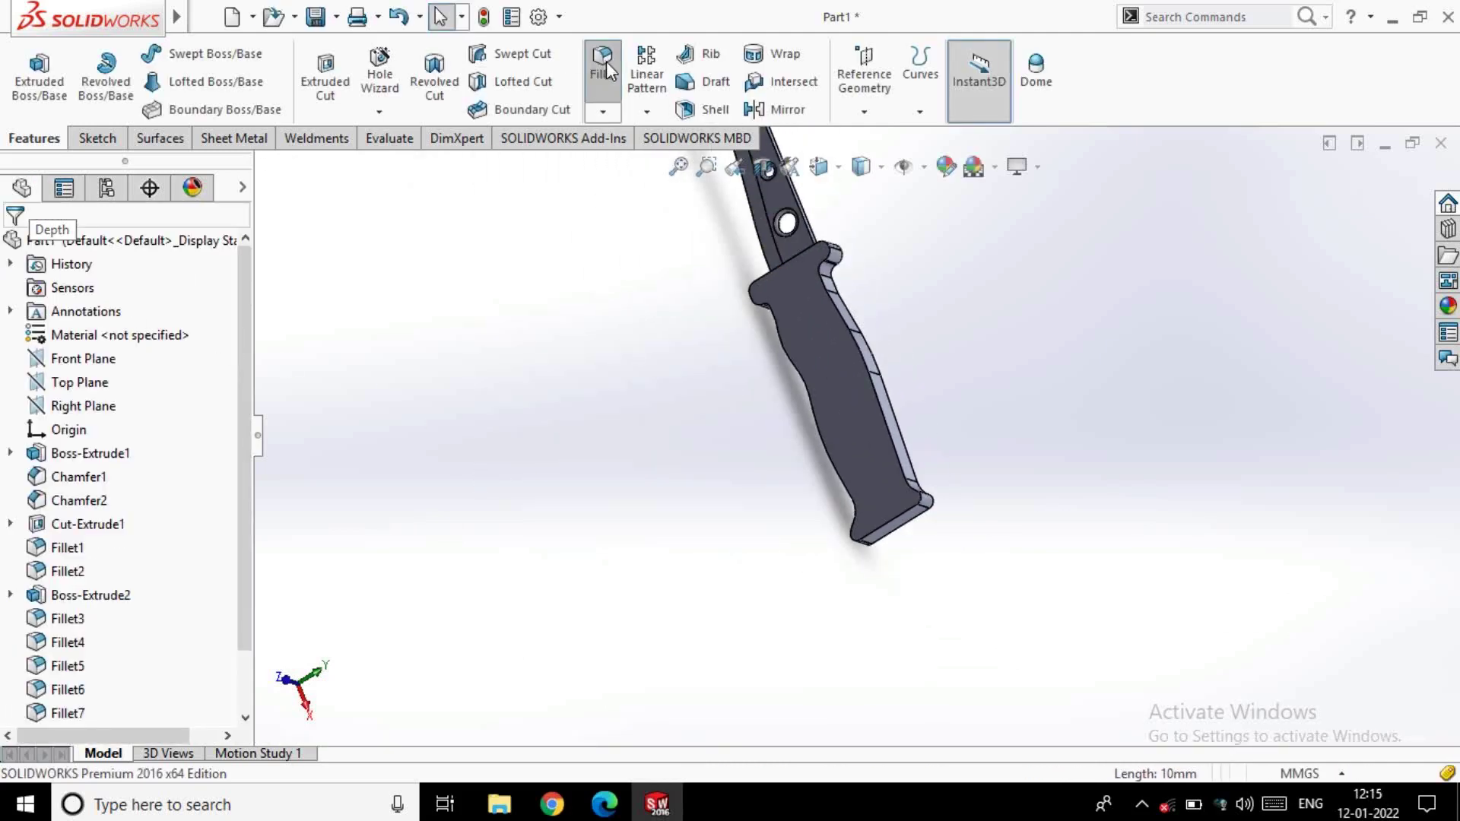
left_click(603, 69)
left_click(861, 355)
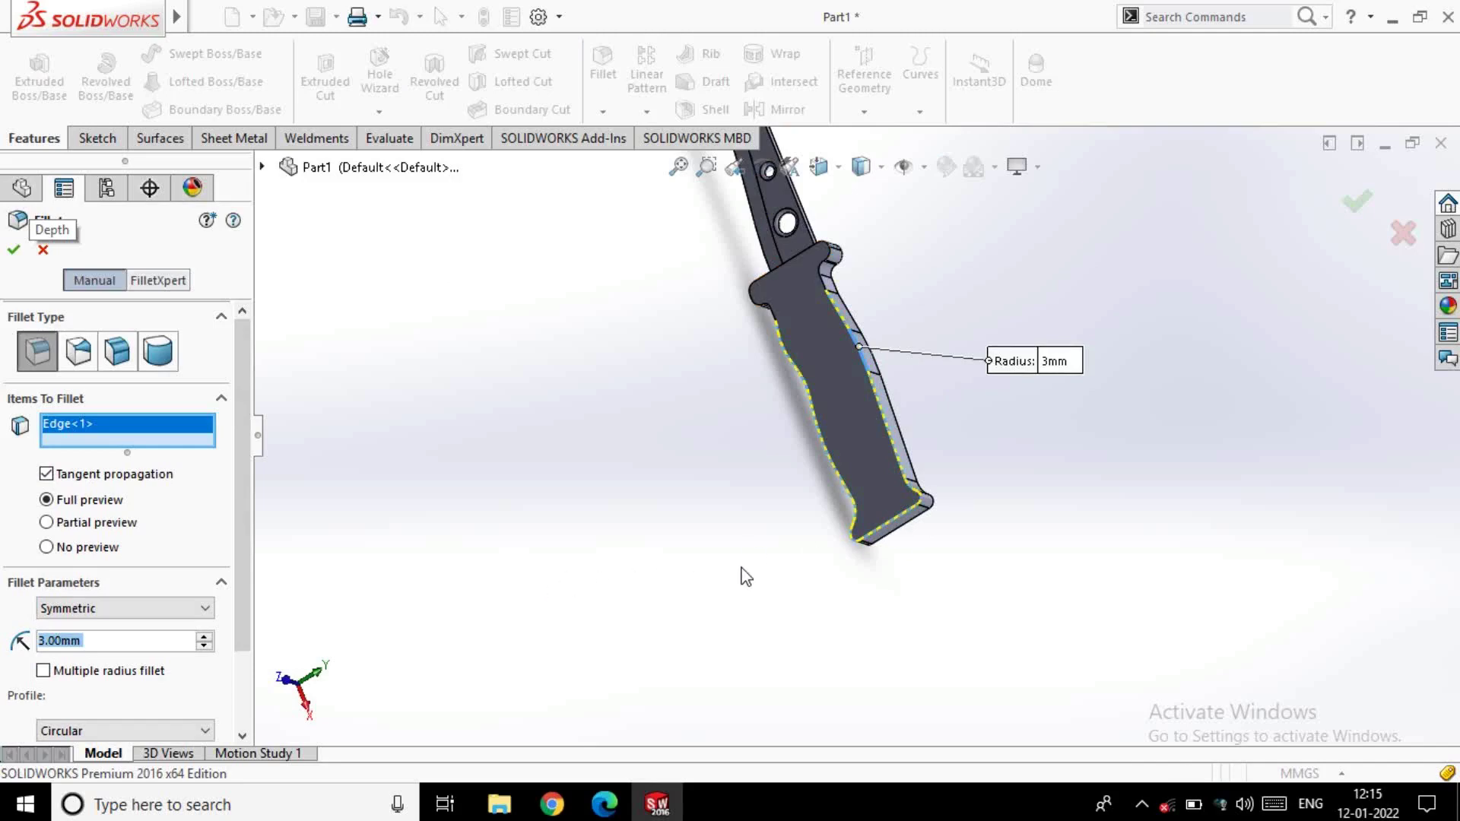
type("2")
key("Return")
type("1")
key("Return")
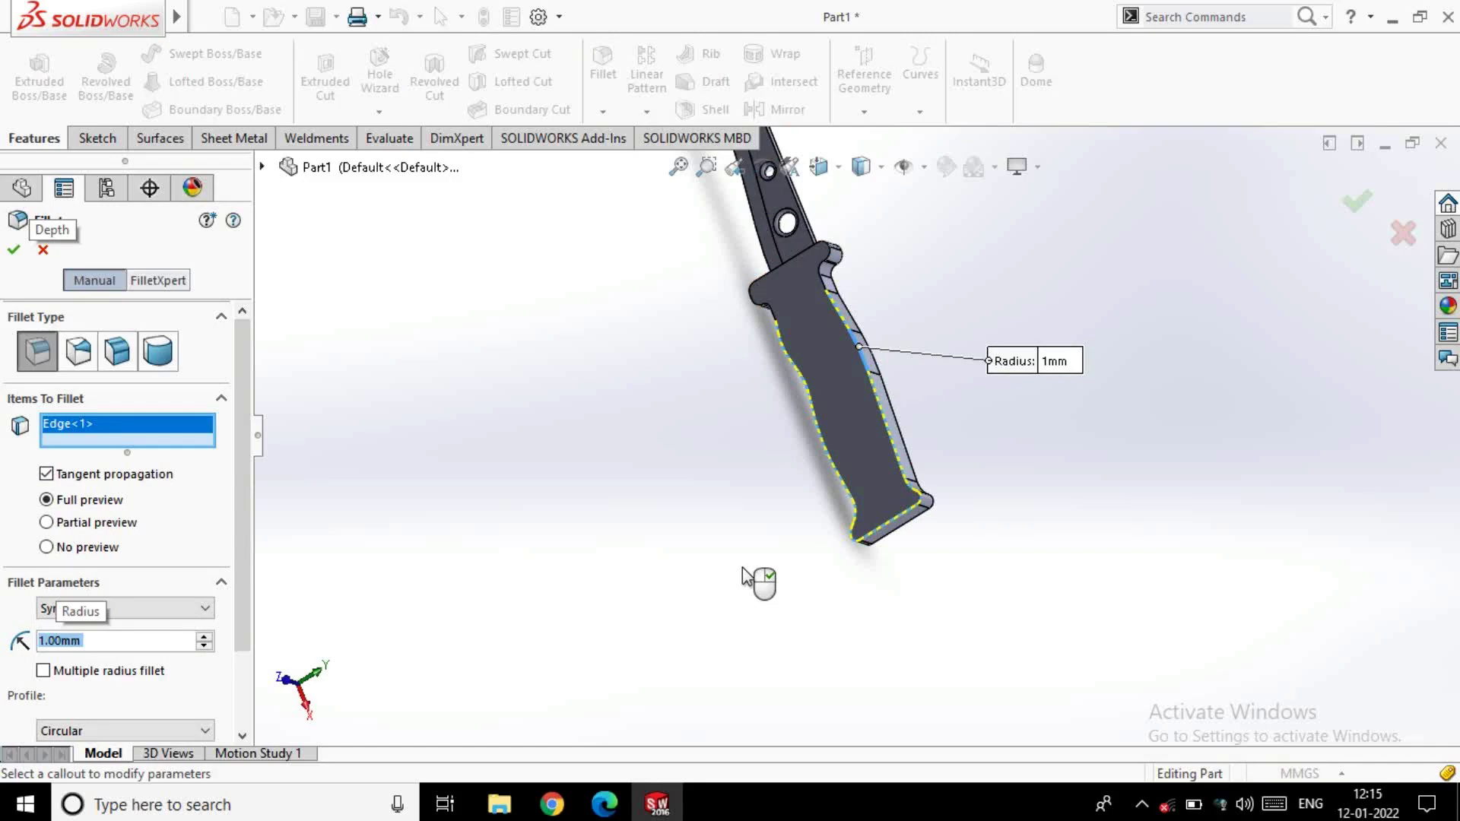
right_click(76, 424)
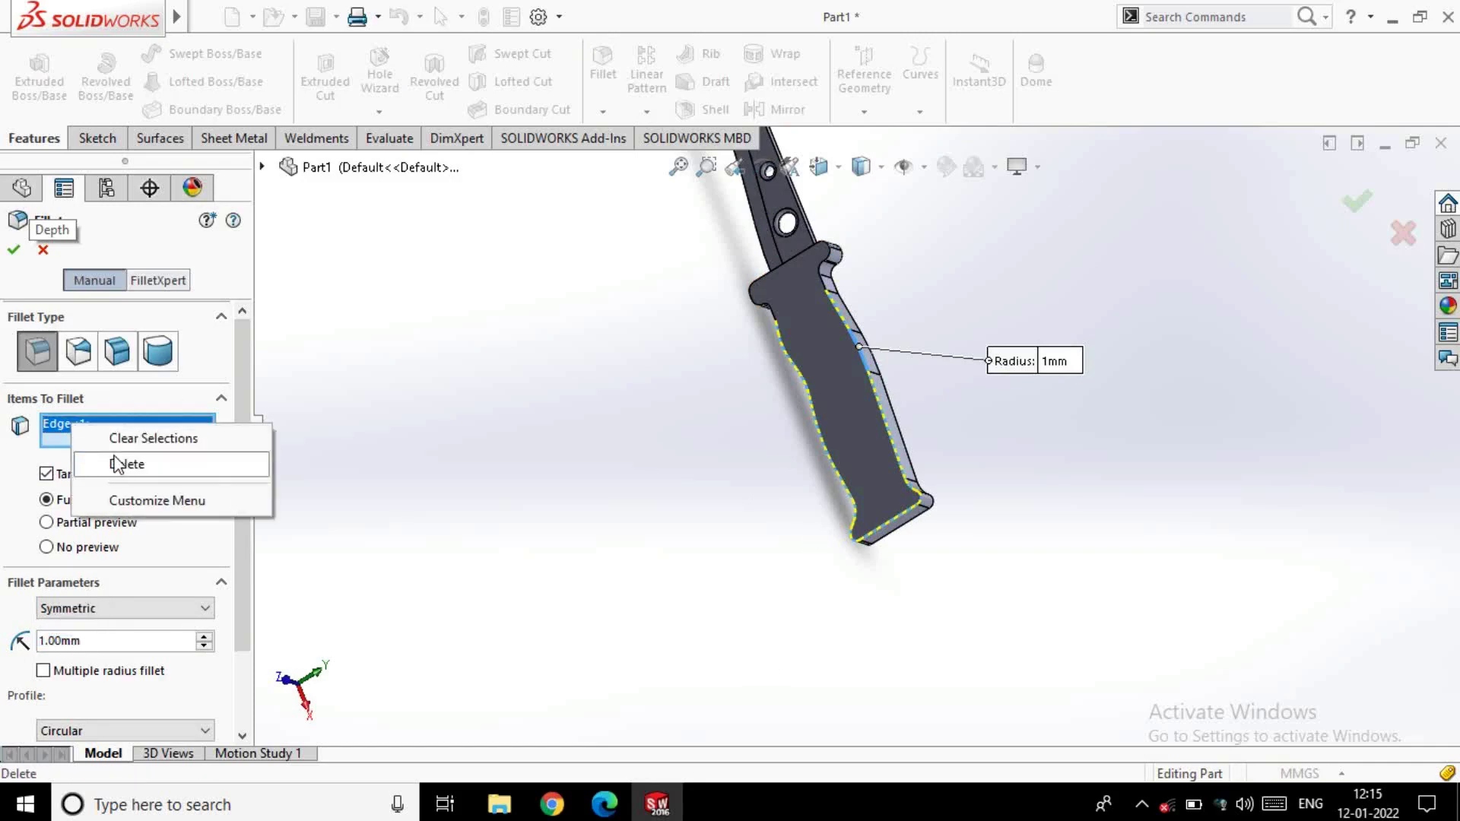
left_click(126, 462)
Select the guard's top edge and settle the radius at 1 mm after trying 2 and 1.5 mm
scroll(920, 297, "down", 2)
scroll(921, 296, "down", 2)
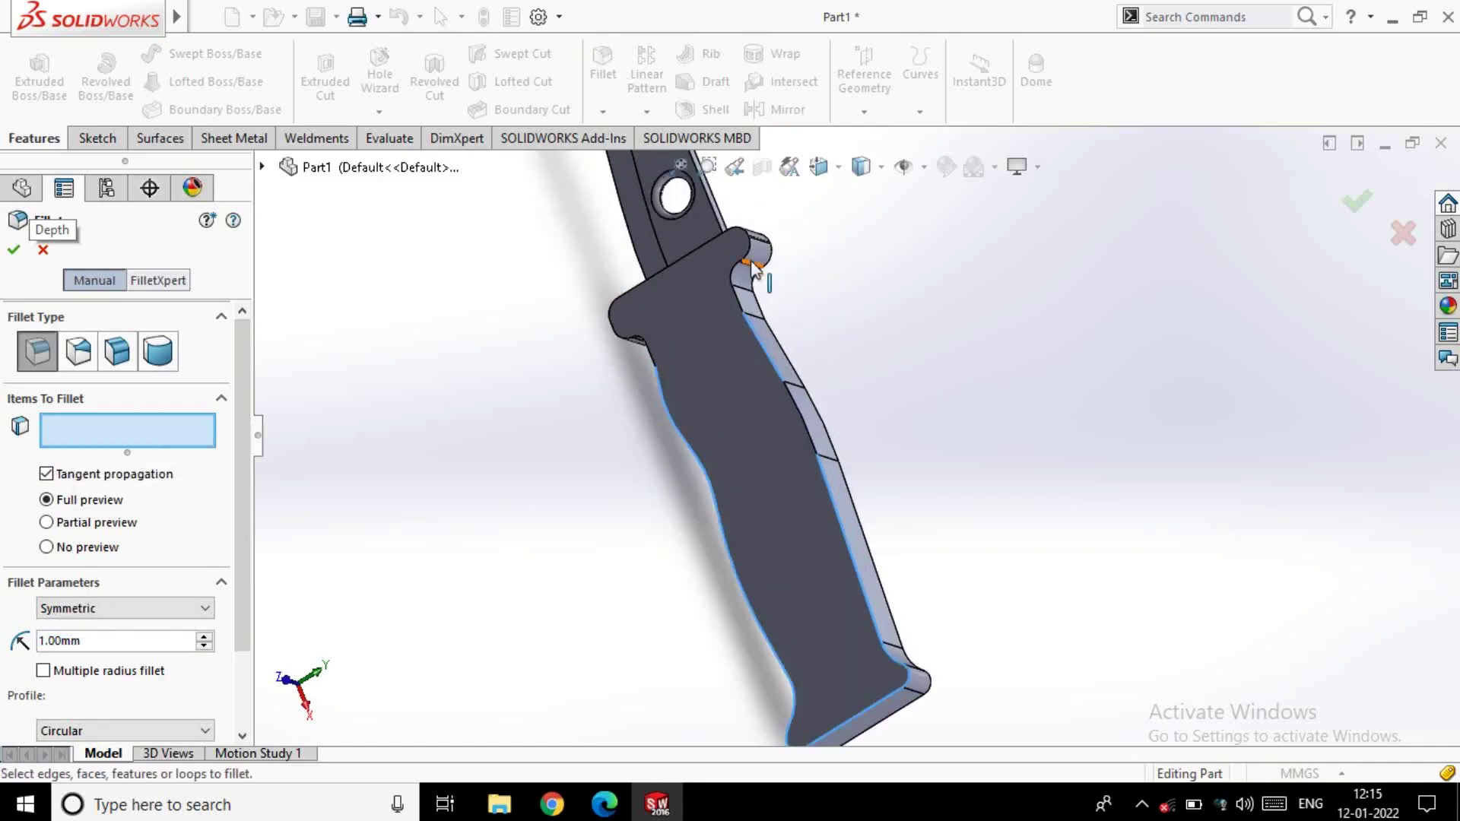
scroll(714, 281, "down", 2)
scroll(715, 281, "down", 3)
left_click(709, 312)
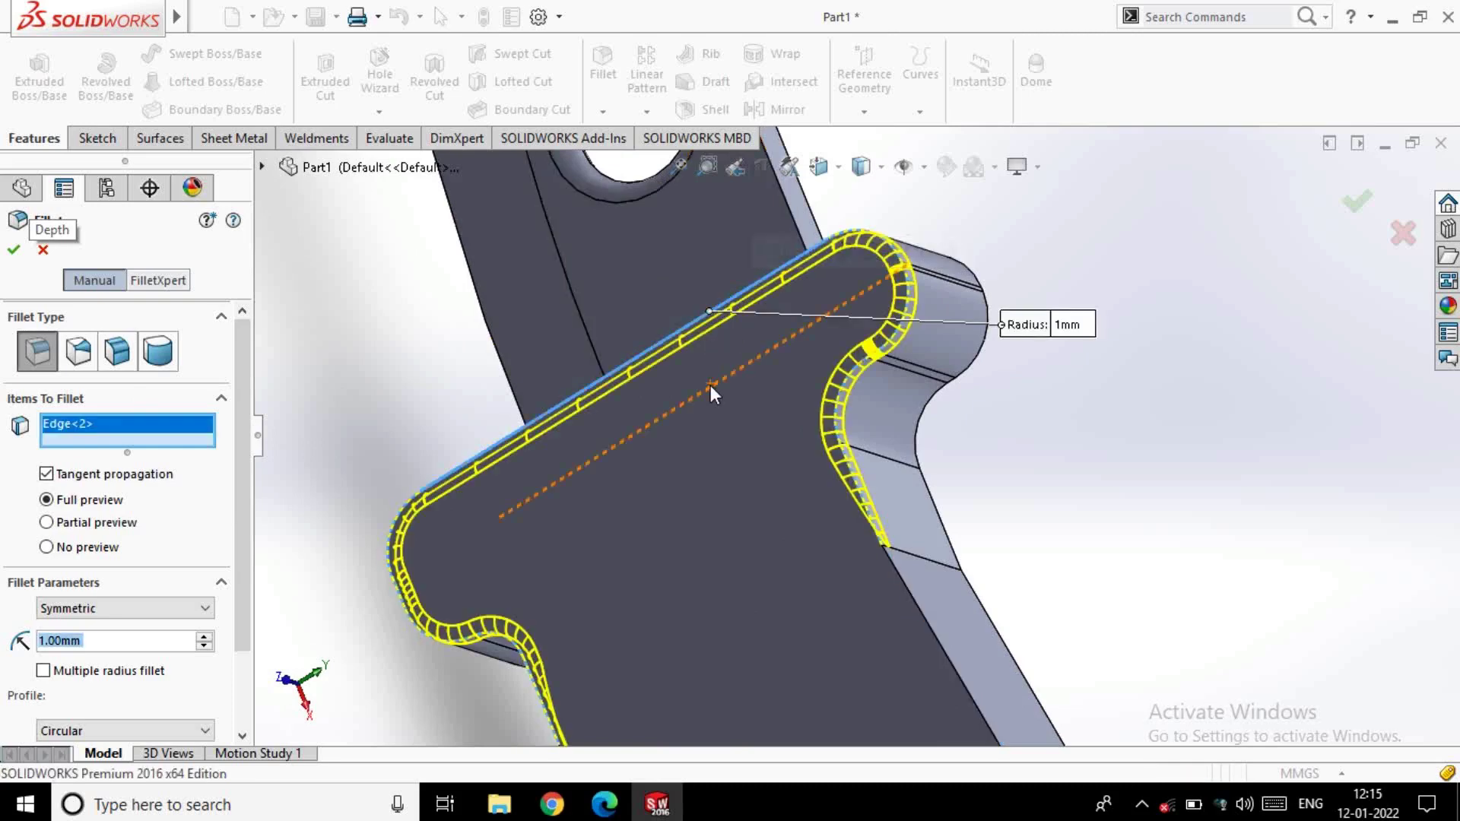
scroll(710, 386, "up", 3)
type("2")
key("Return")
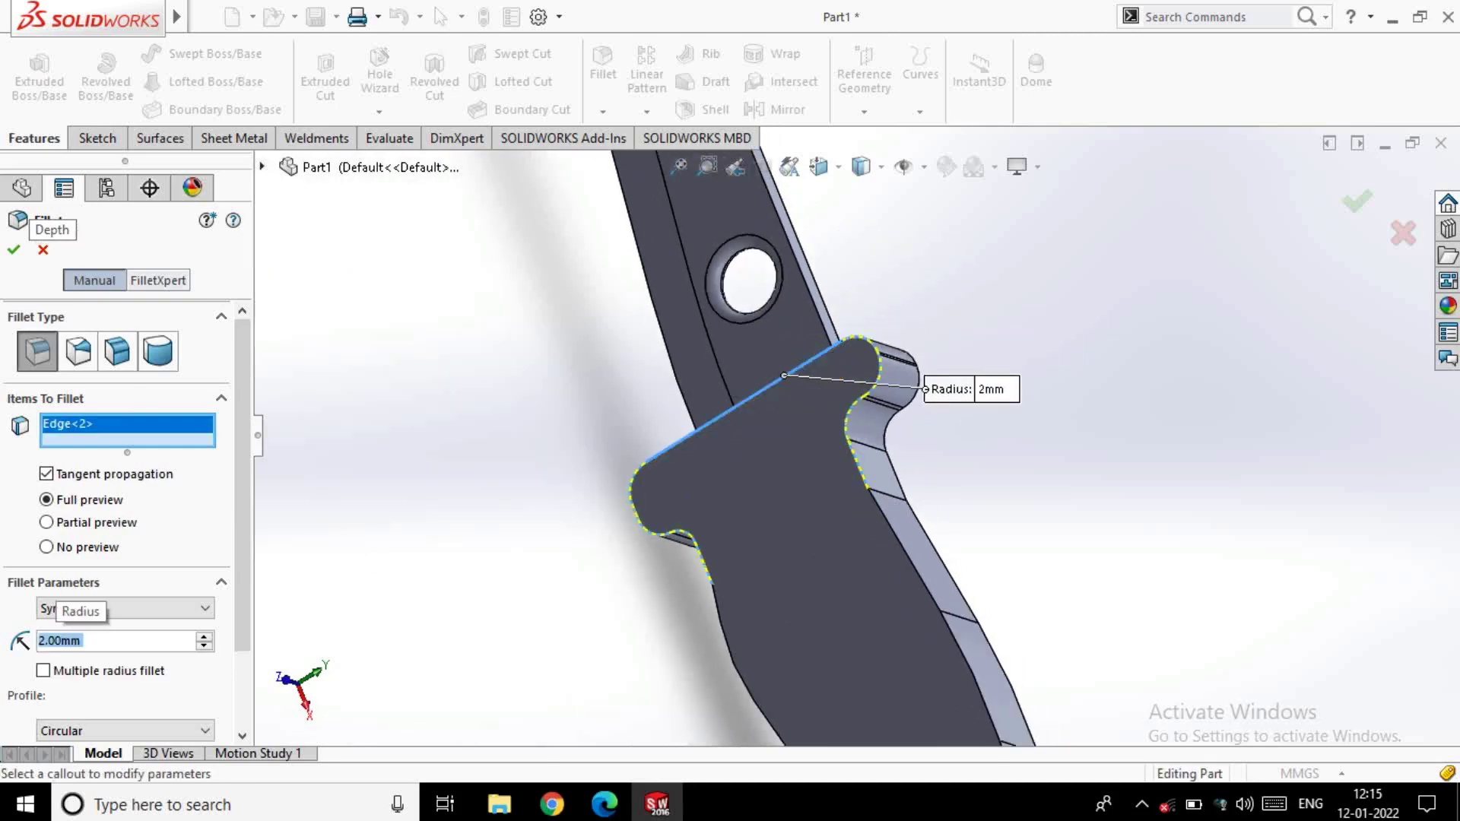
type("1.5")
key("Return")
type("1")
key("Return")
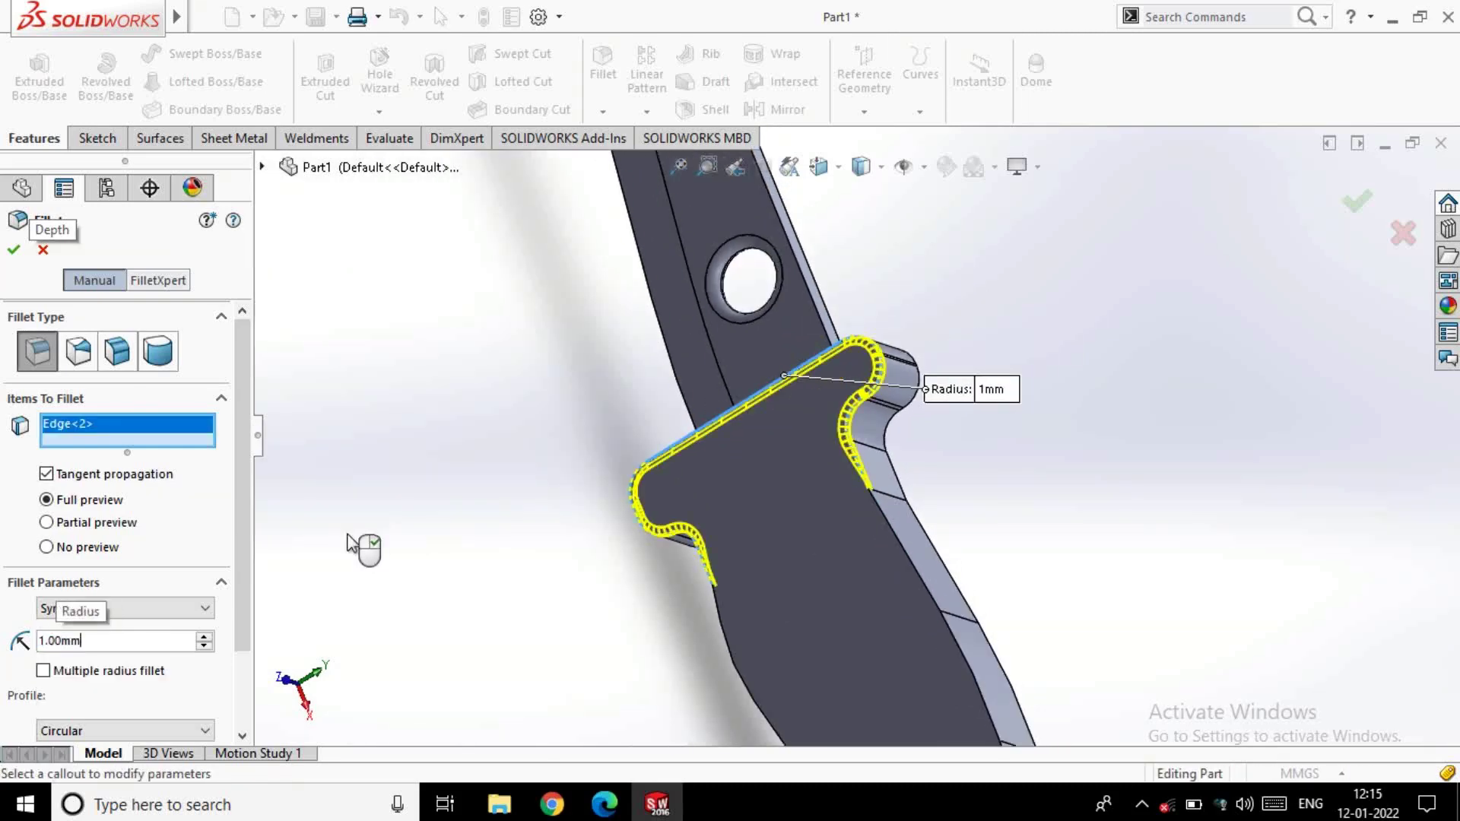
Add the guard's other-side edge and accept the 1 mm fillet
middle_click_drag(978, 430, 877, 419)
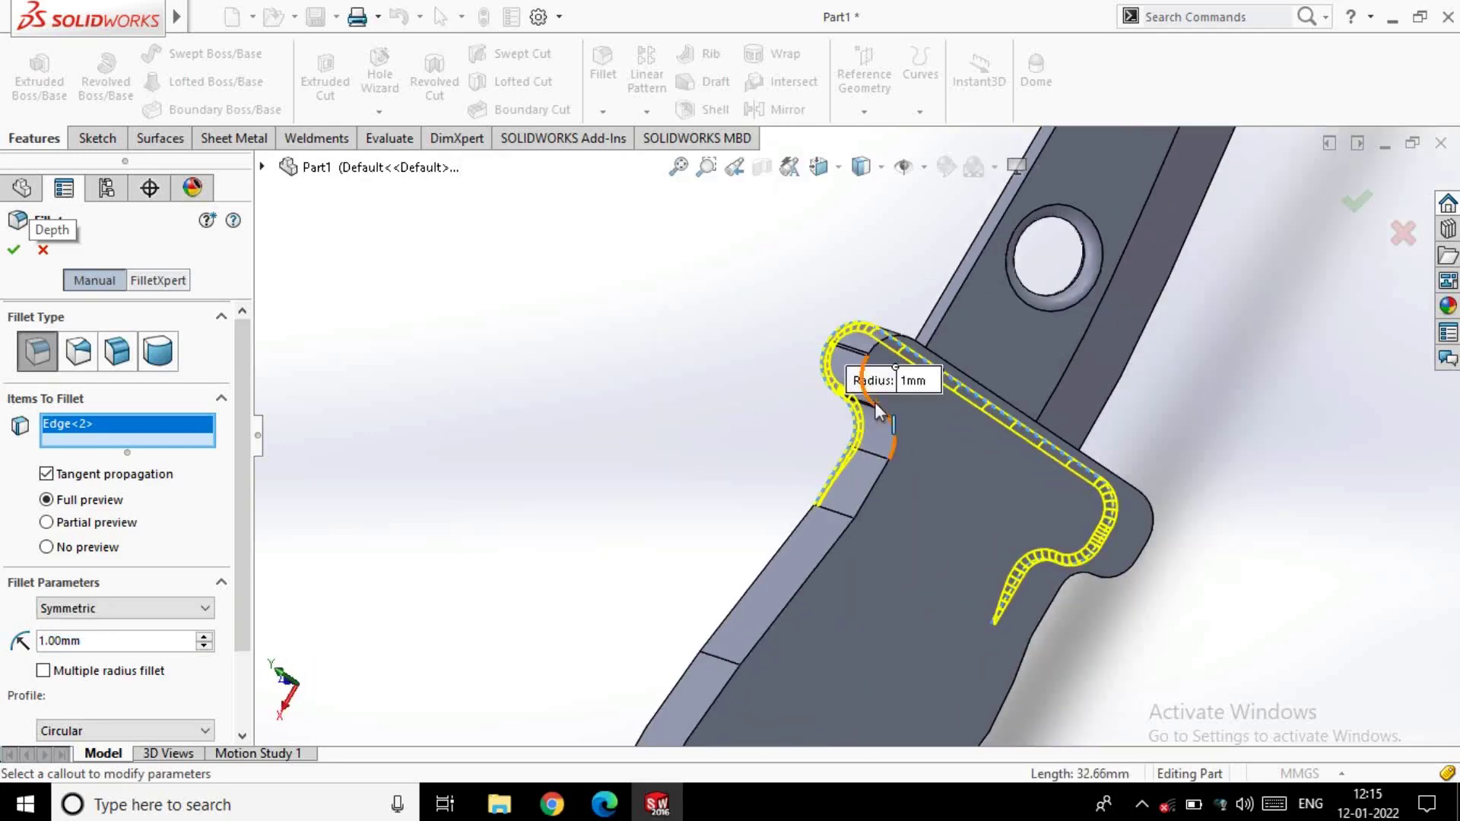
left_click(875, 404)
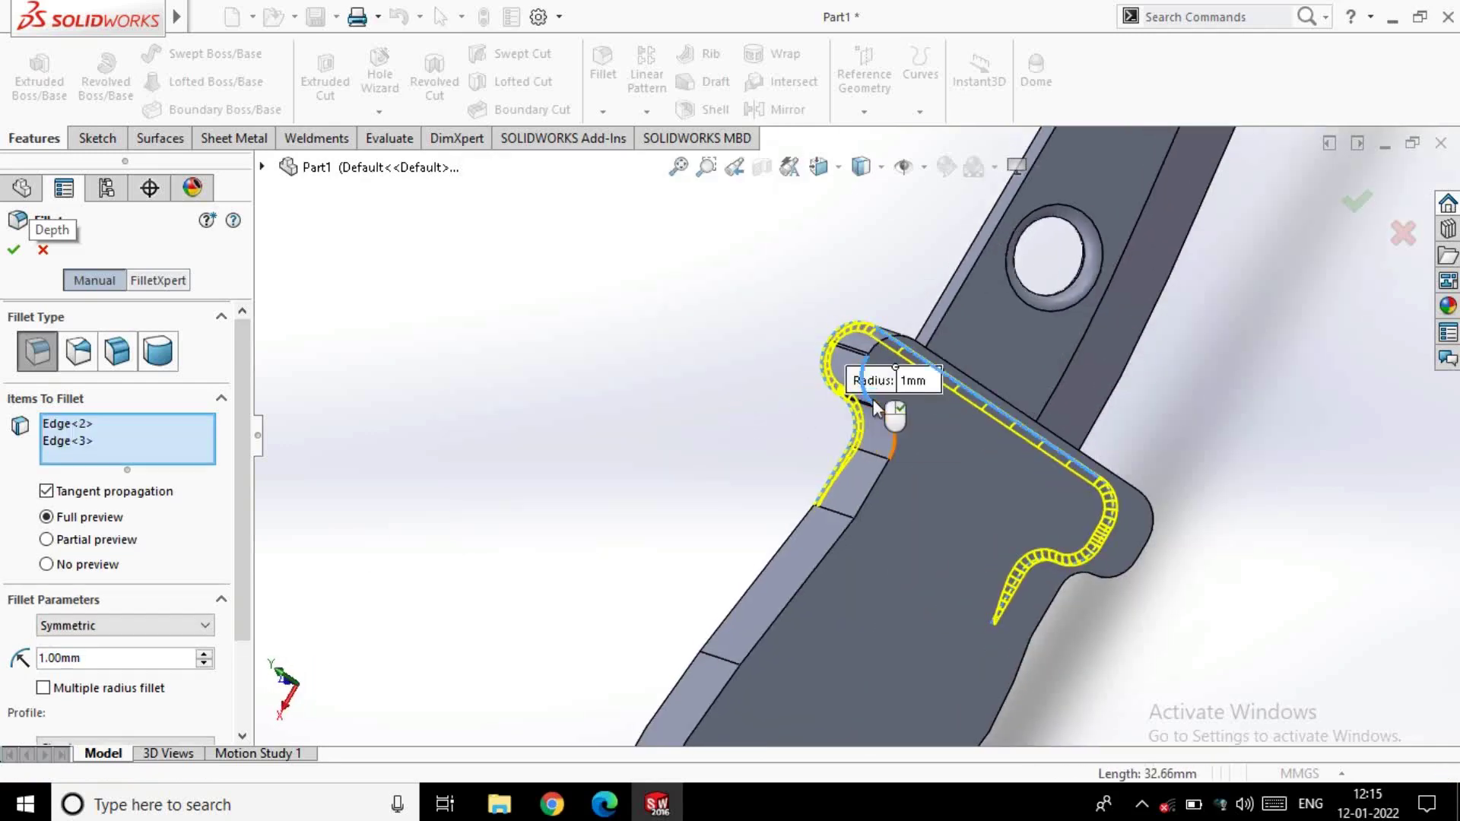
left_click(12, 253)
mouse_move(505, 430)
middle_mouse_down()
mouse_move(1085, 541)
mouse_move(1187, 248)
mouse_move(1291, 333)
middle_mouse_up()
scroll(1257, 449, "down", 2)
scroll(1158, 281, "down", 3)
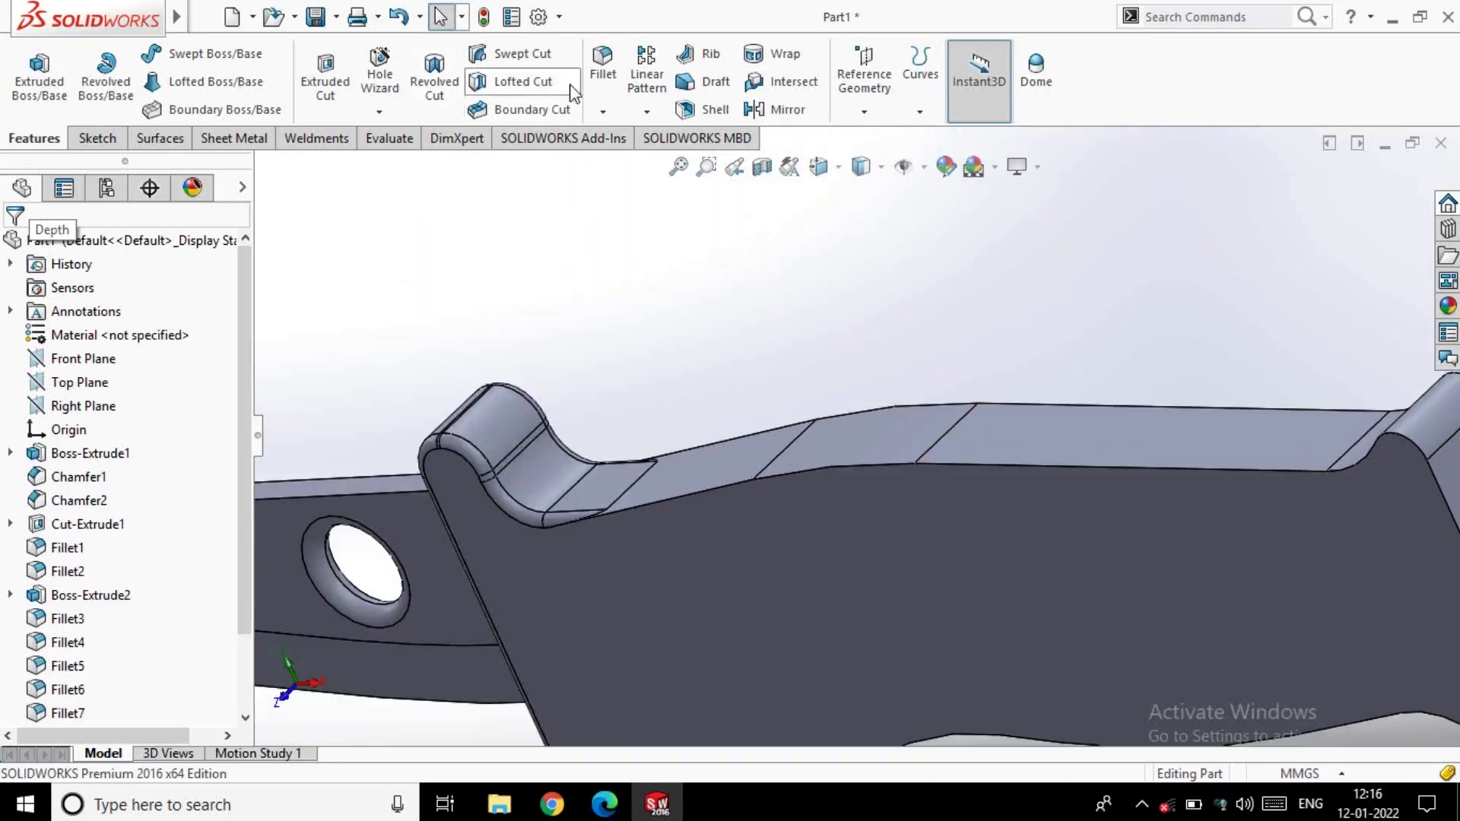
Select the two long handle edges and apply a 2 mm fillet
left_click(973, 463)
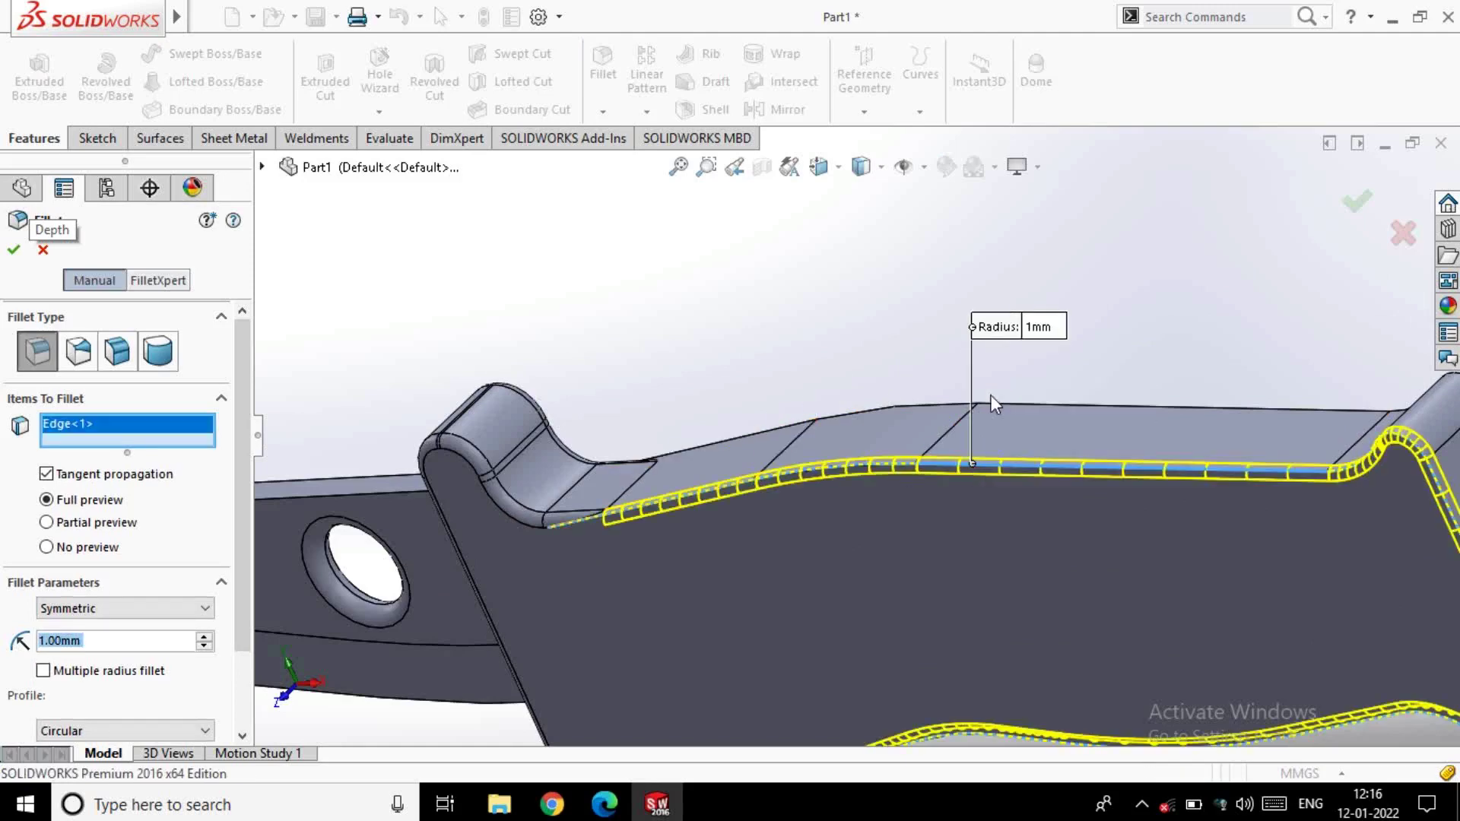
left_click(1063, 415)
type("2")
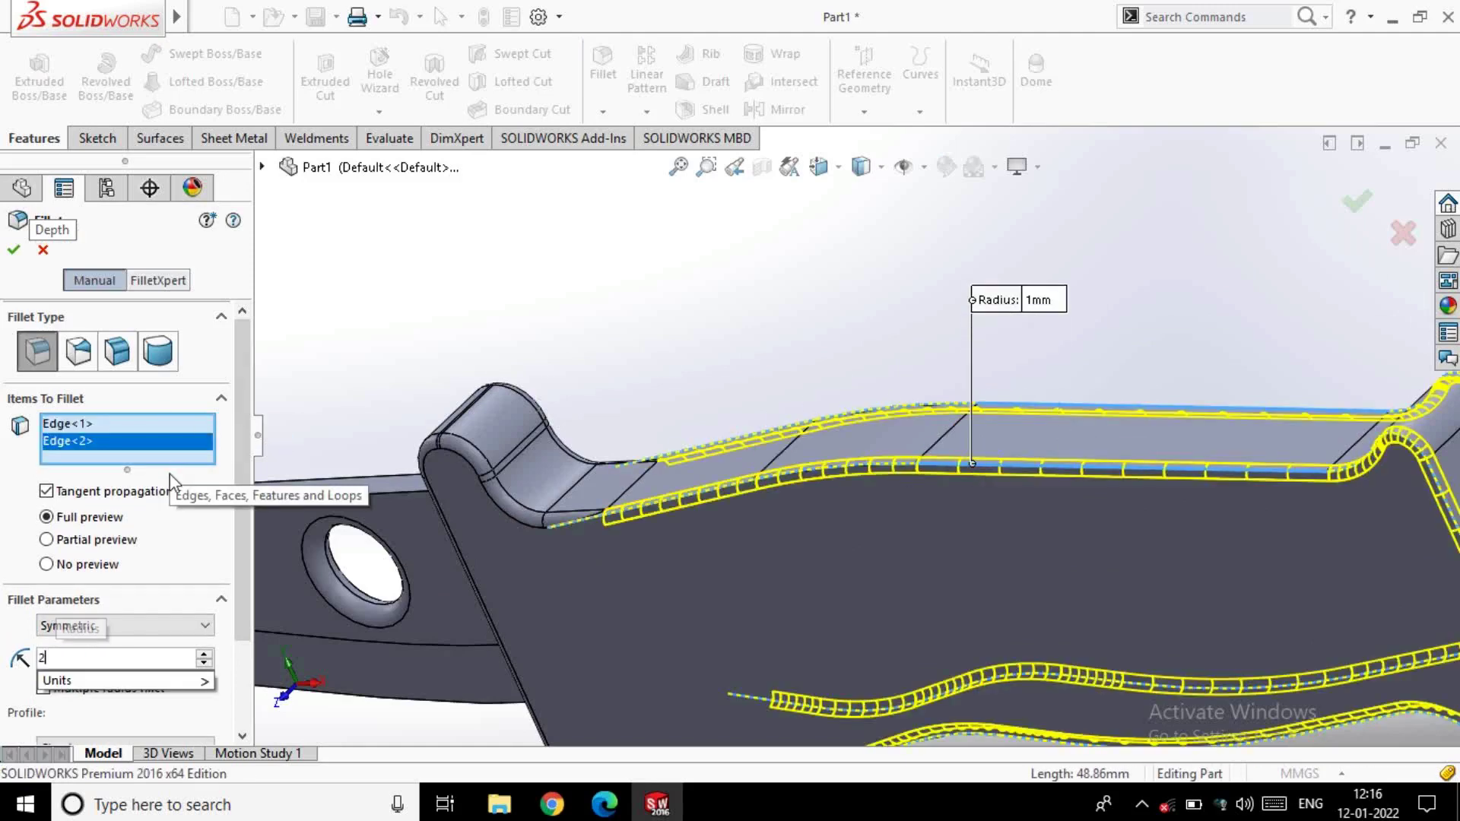
key("Return")
key("Return")
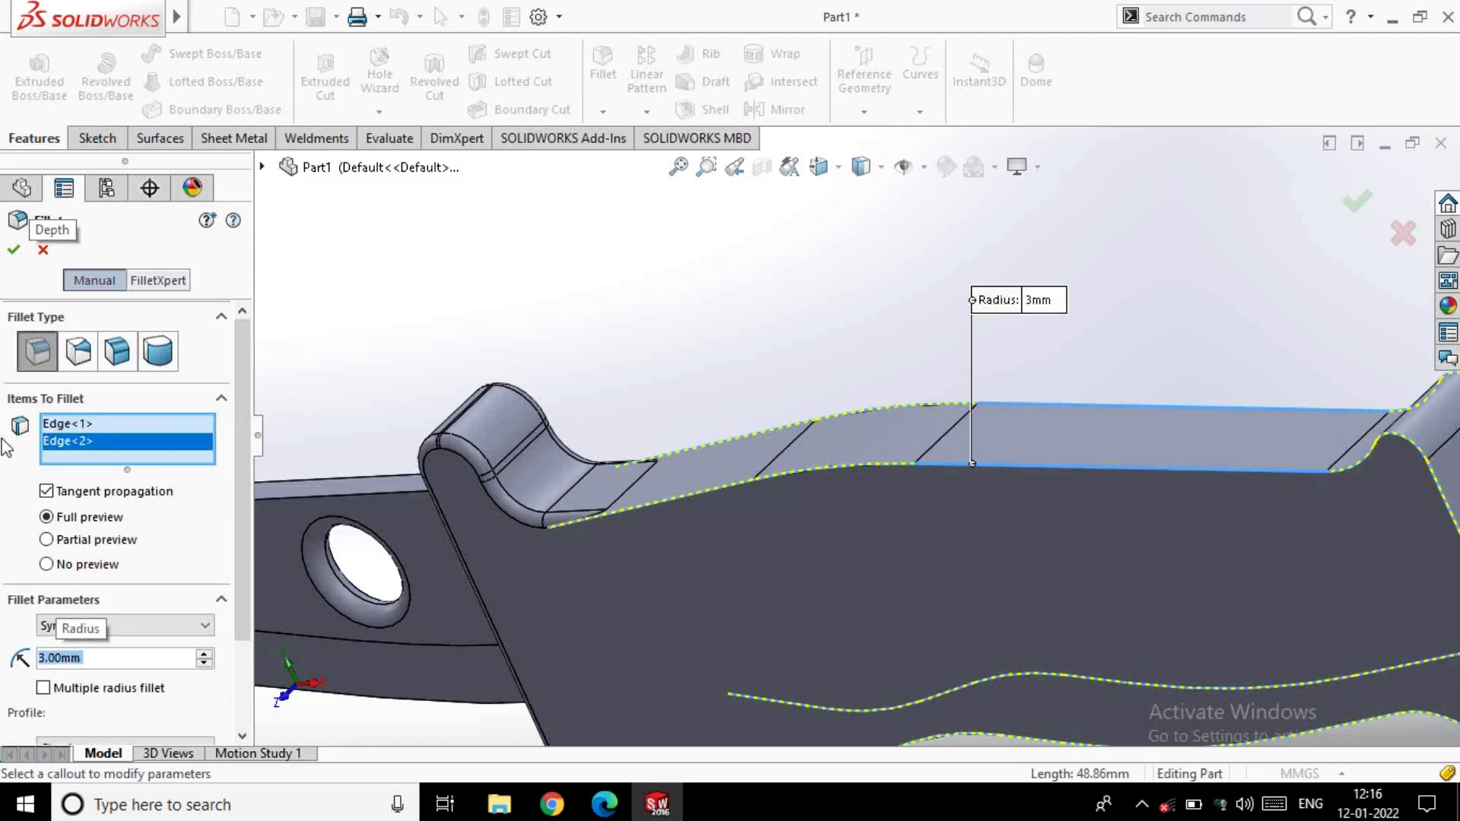
type("2")
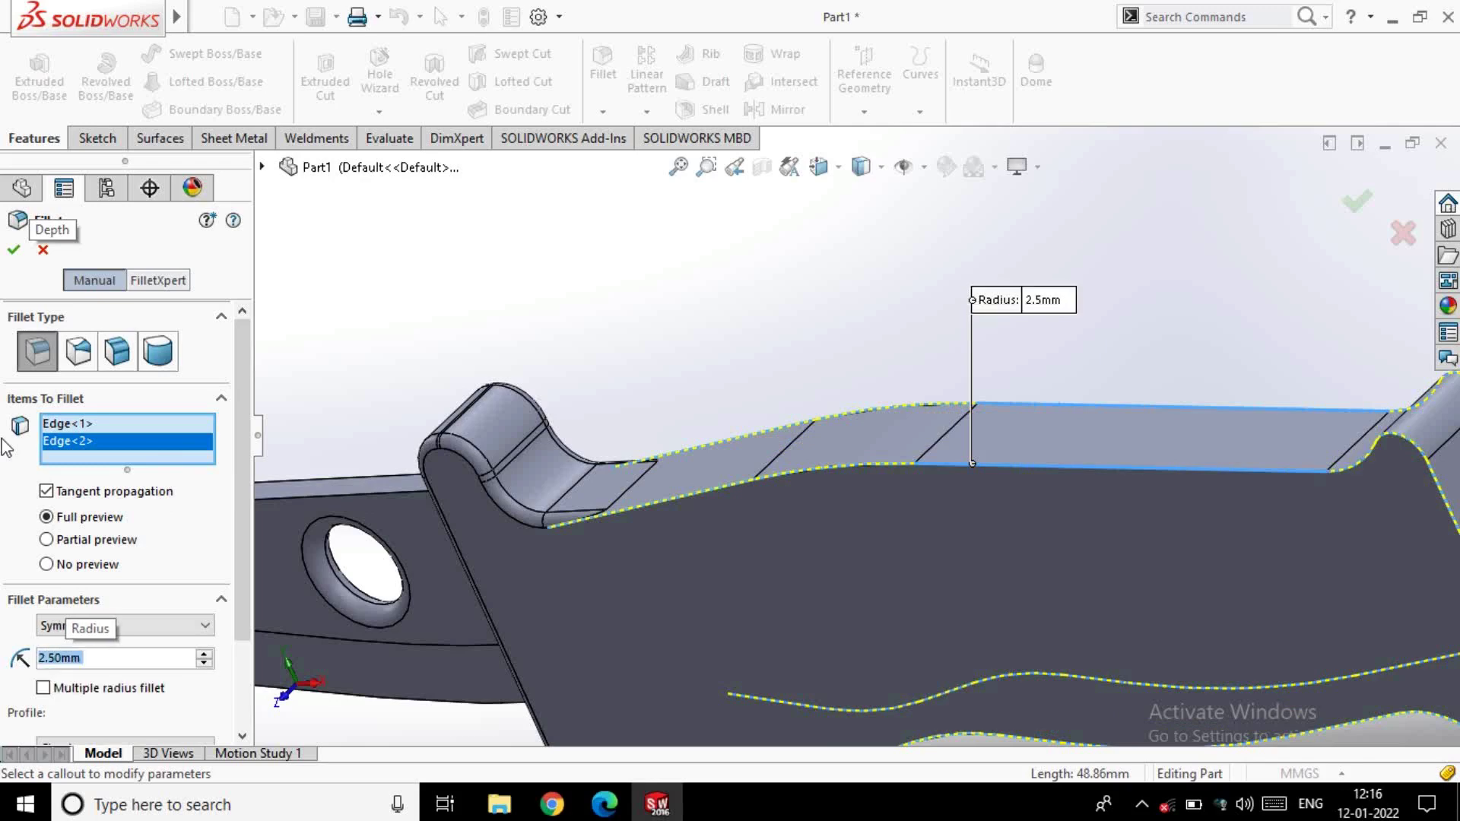
type("2")
key("Return")
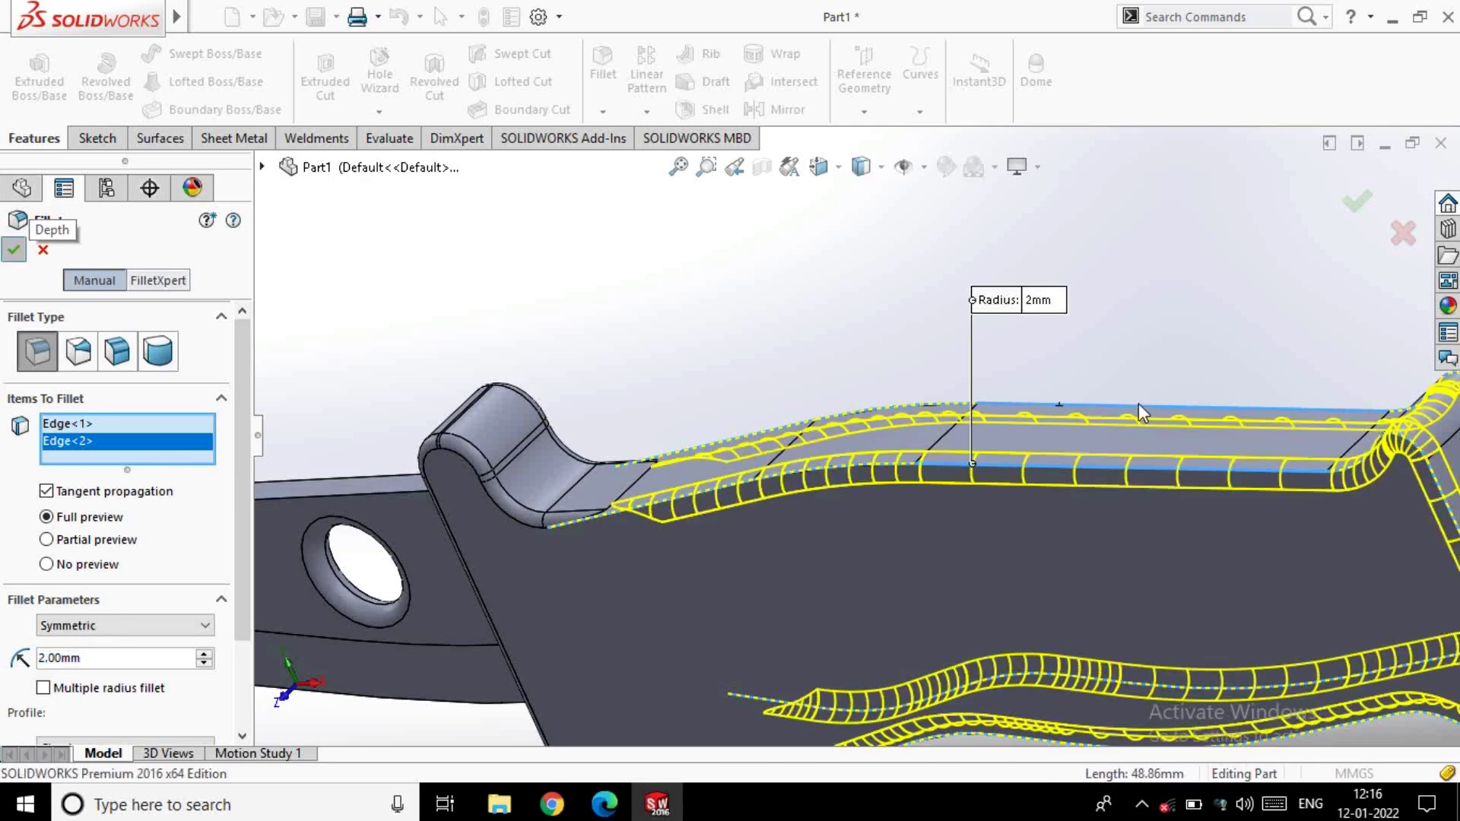
key("Return")
mouse_move(1075, 554)
middle_mouse_down()
mouse_move(976, 562)
mouse_move(927, 501)
middle_mouse_up()
scroll(927, 501, "up", 3)
middle_click_drag(787, 545, 850, 532)
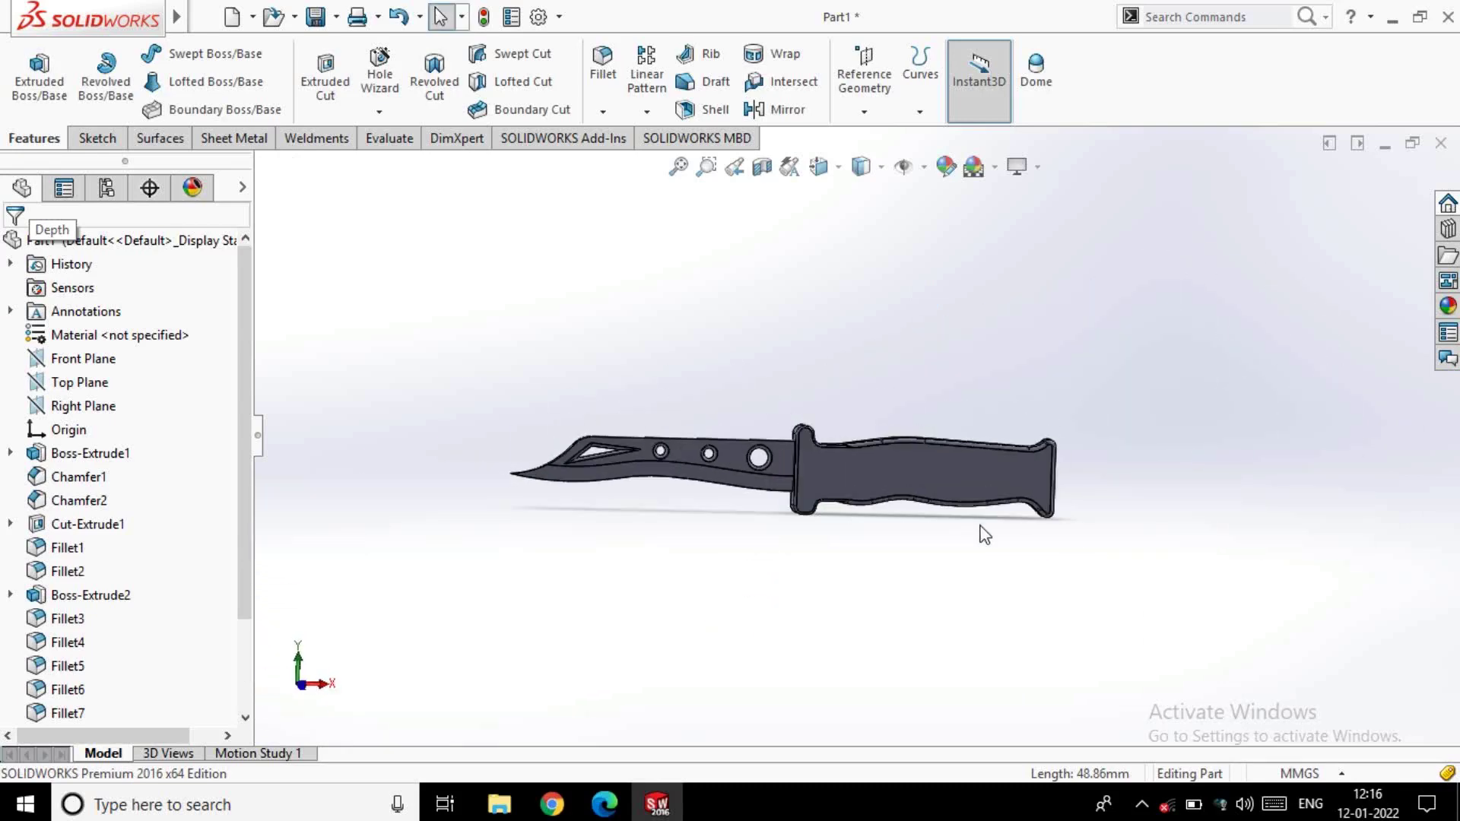
Browse the Metal appearances and preview polished steel on the blade's main body
scroll(775, 563, "up", 1)
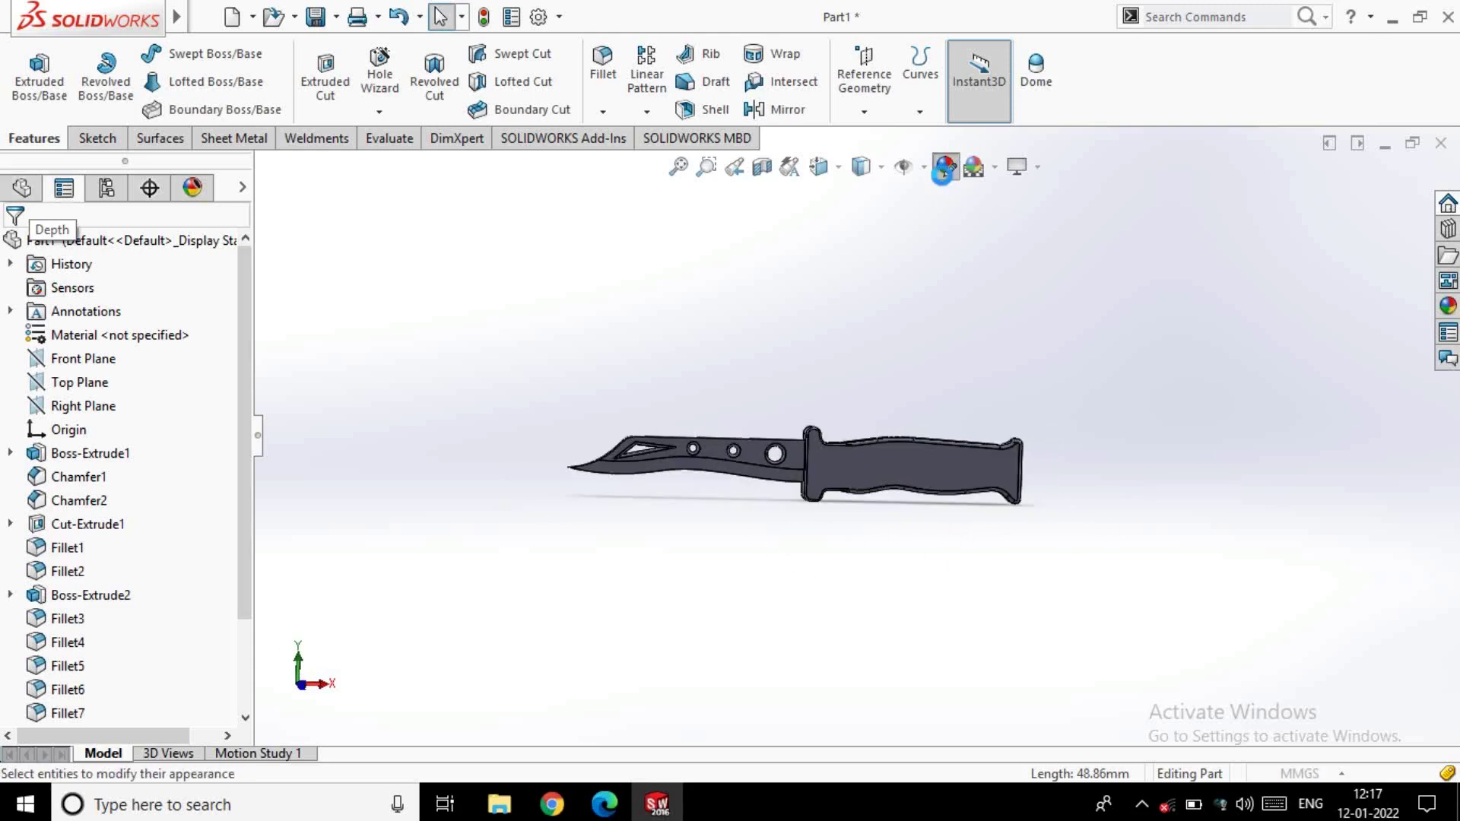
left_click(757, 457)
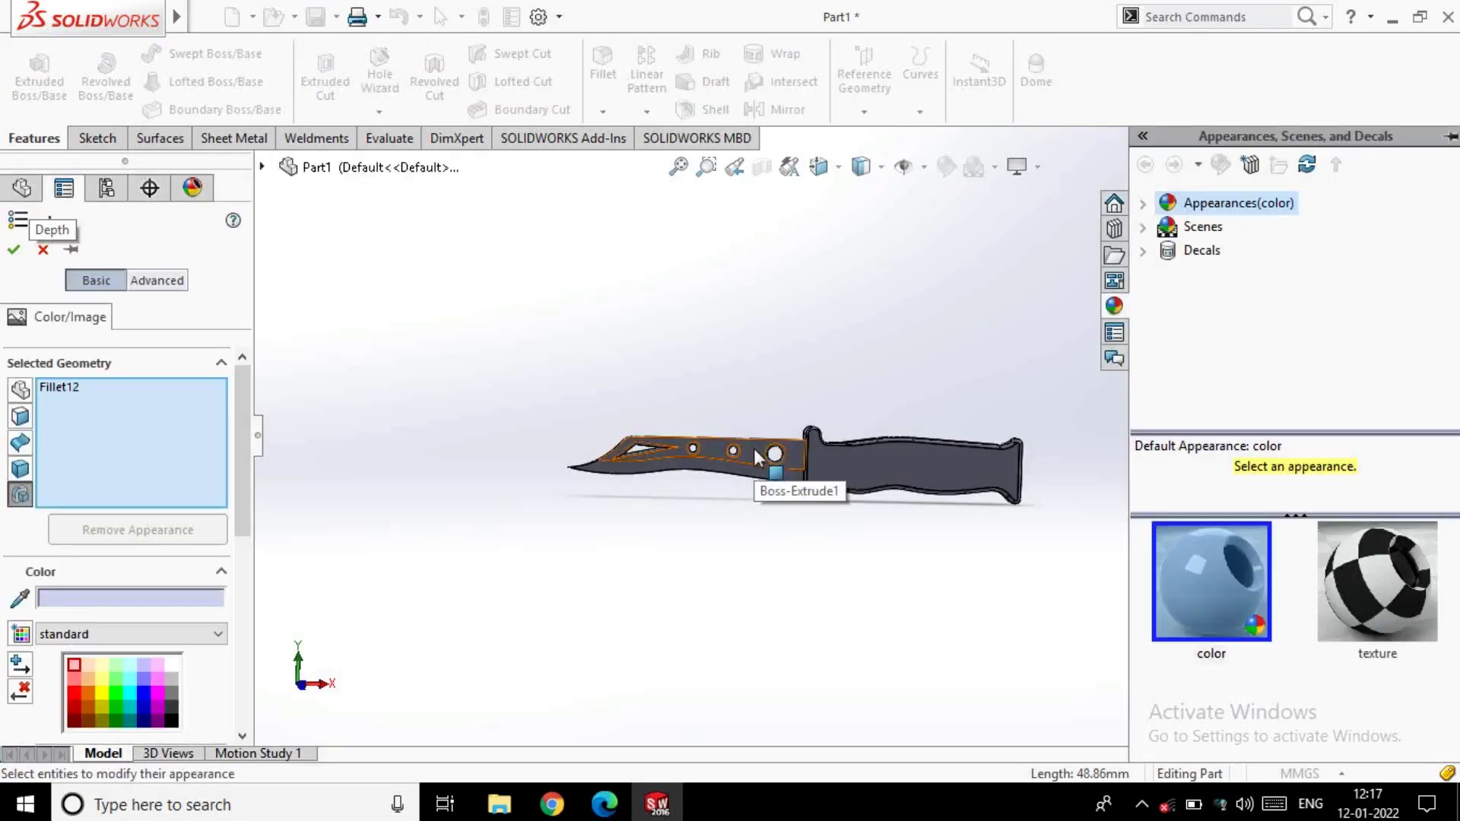
left_click(1143, 225)
scroll(1230, 326, "down", 1)
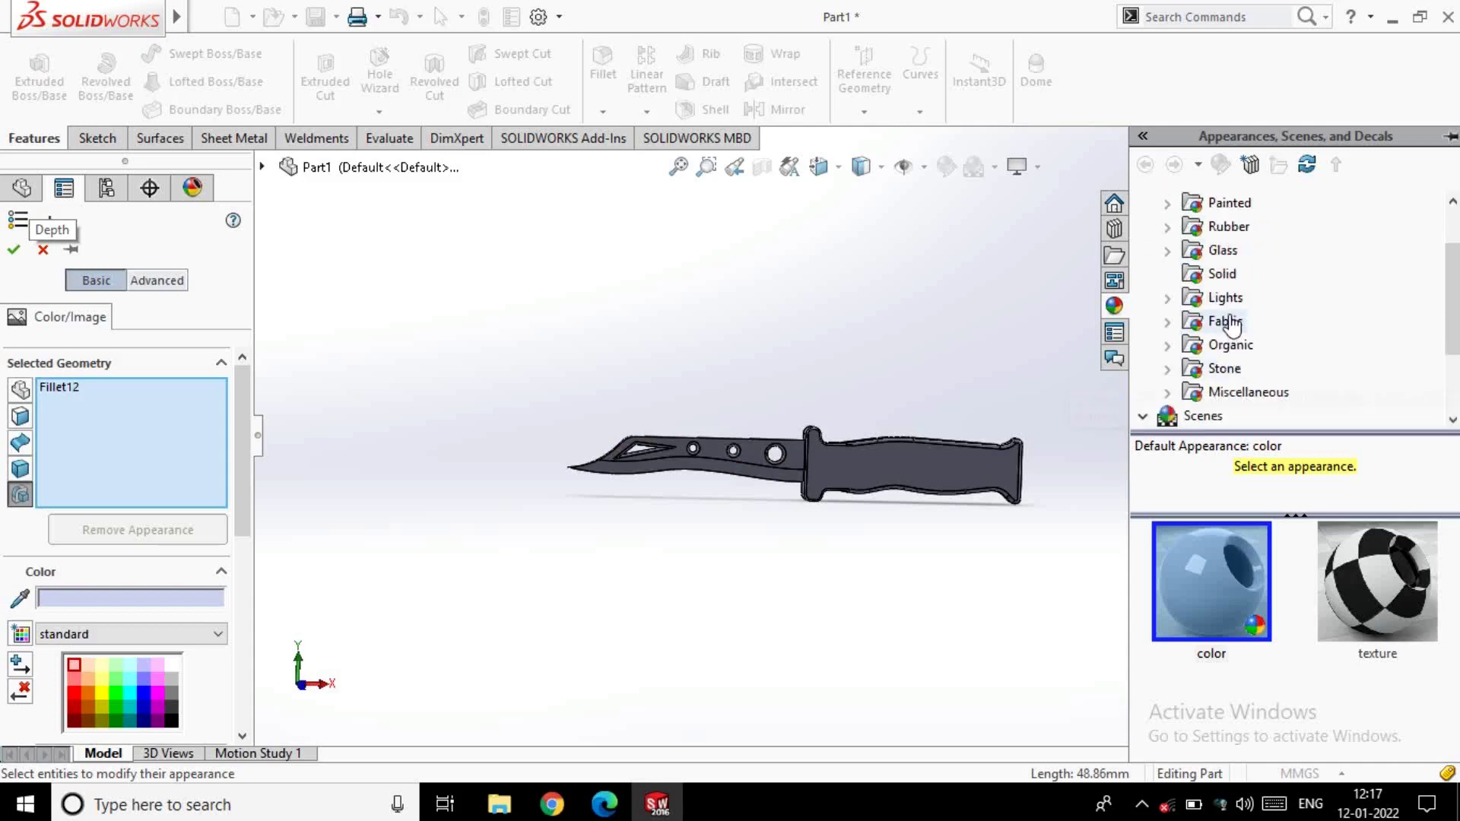
scroll(1232, 325, "up", 1)
left_click(1167, 251)
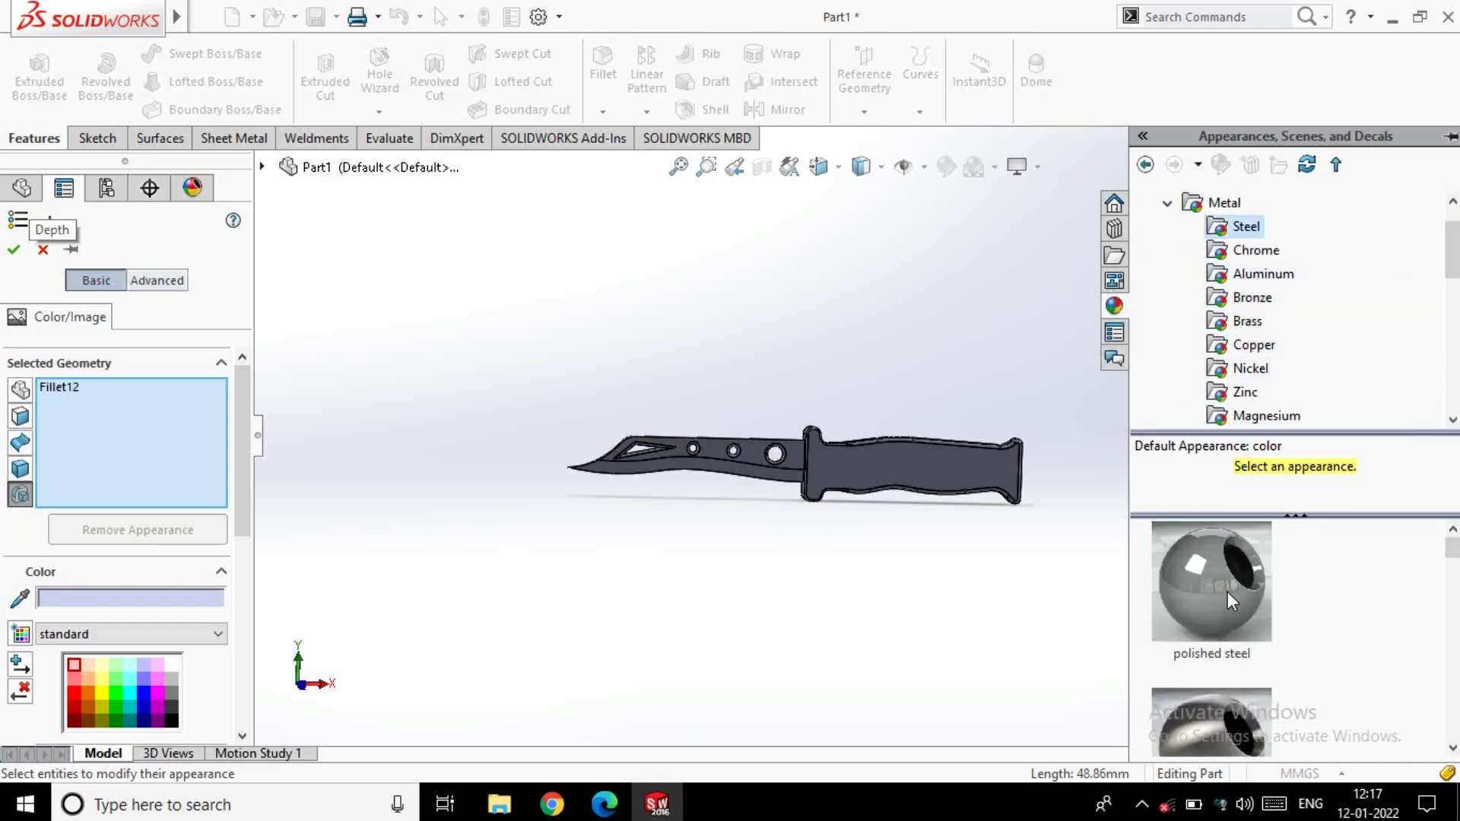
left_click(1227, 591)
left_click(762, 479)
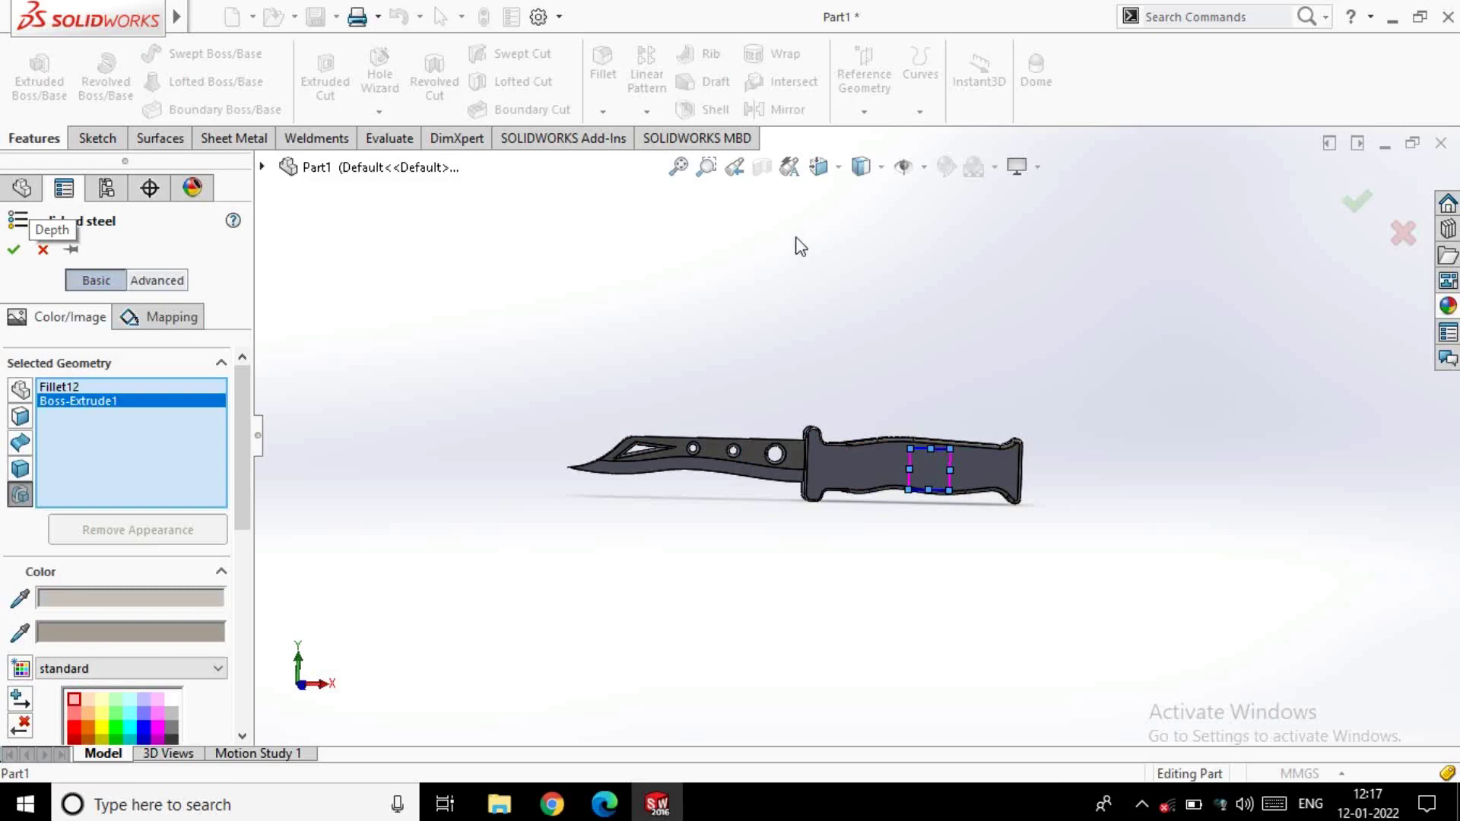
Preview satin-finish stainless steel and add Chamfer1 to the appearance selection
left_click(1448, 306)
scroll(1209, 662, "down", 1)
left_click(1244, 654)
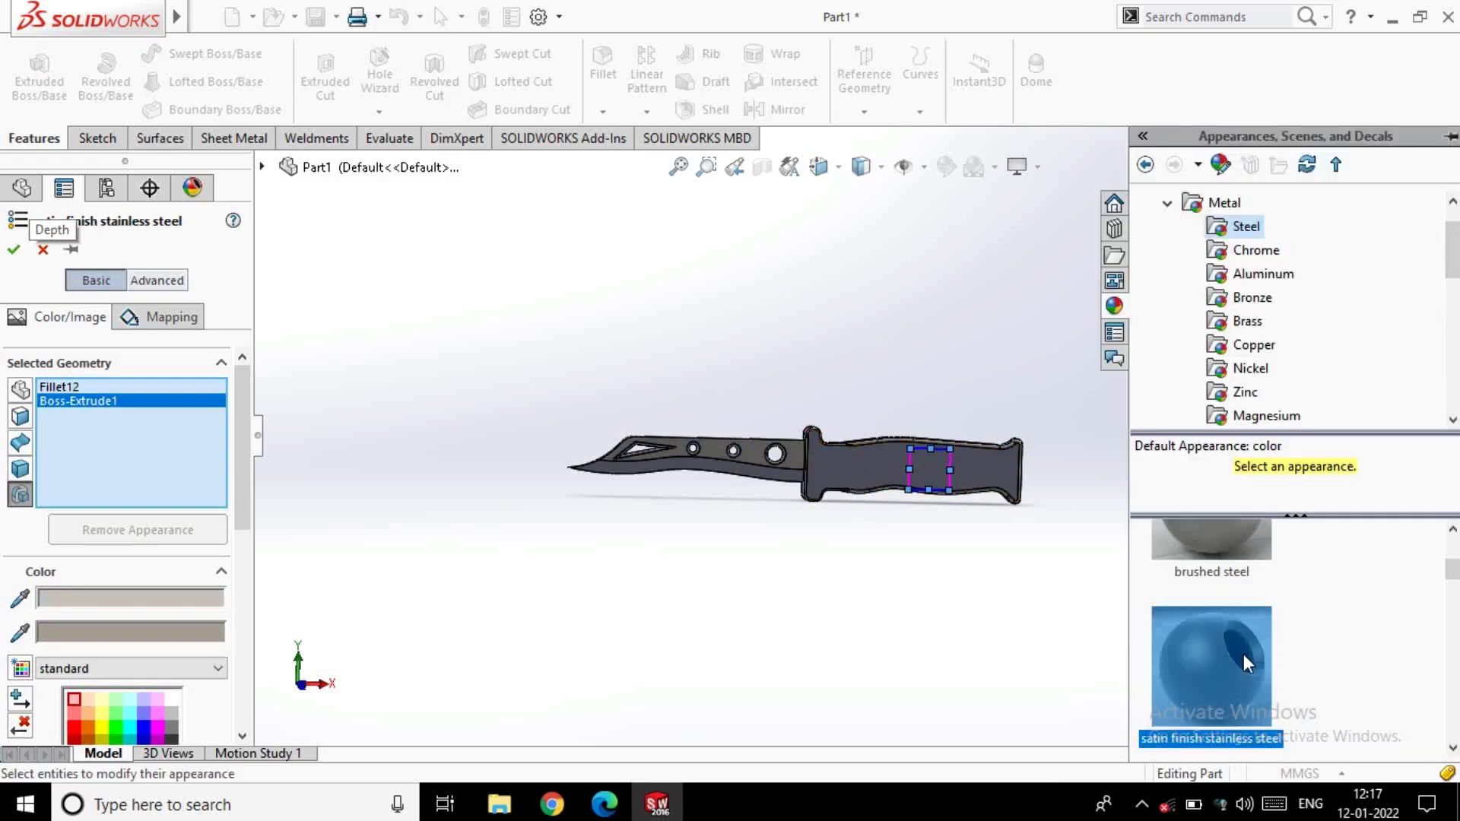
left_click(797, 490)
left_click(1449, 315)
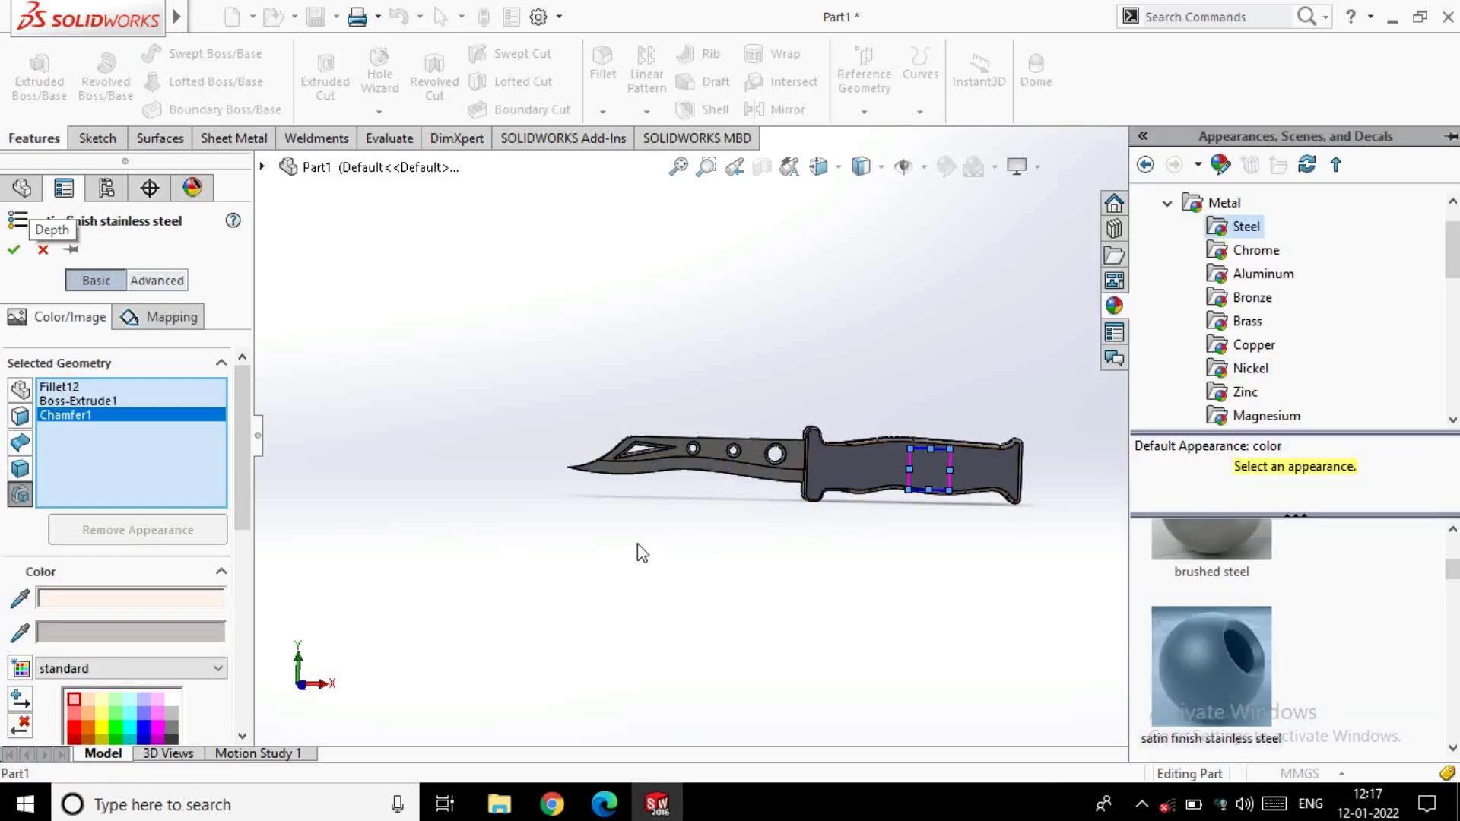
scroll(704, 502, "down", 3)
scroll(943, 436, "down", 2)
scroll(943, 436, "down", 2)
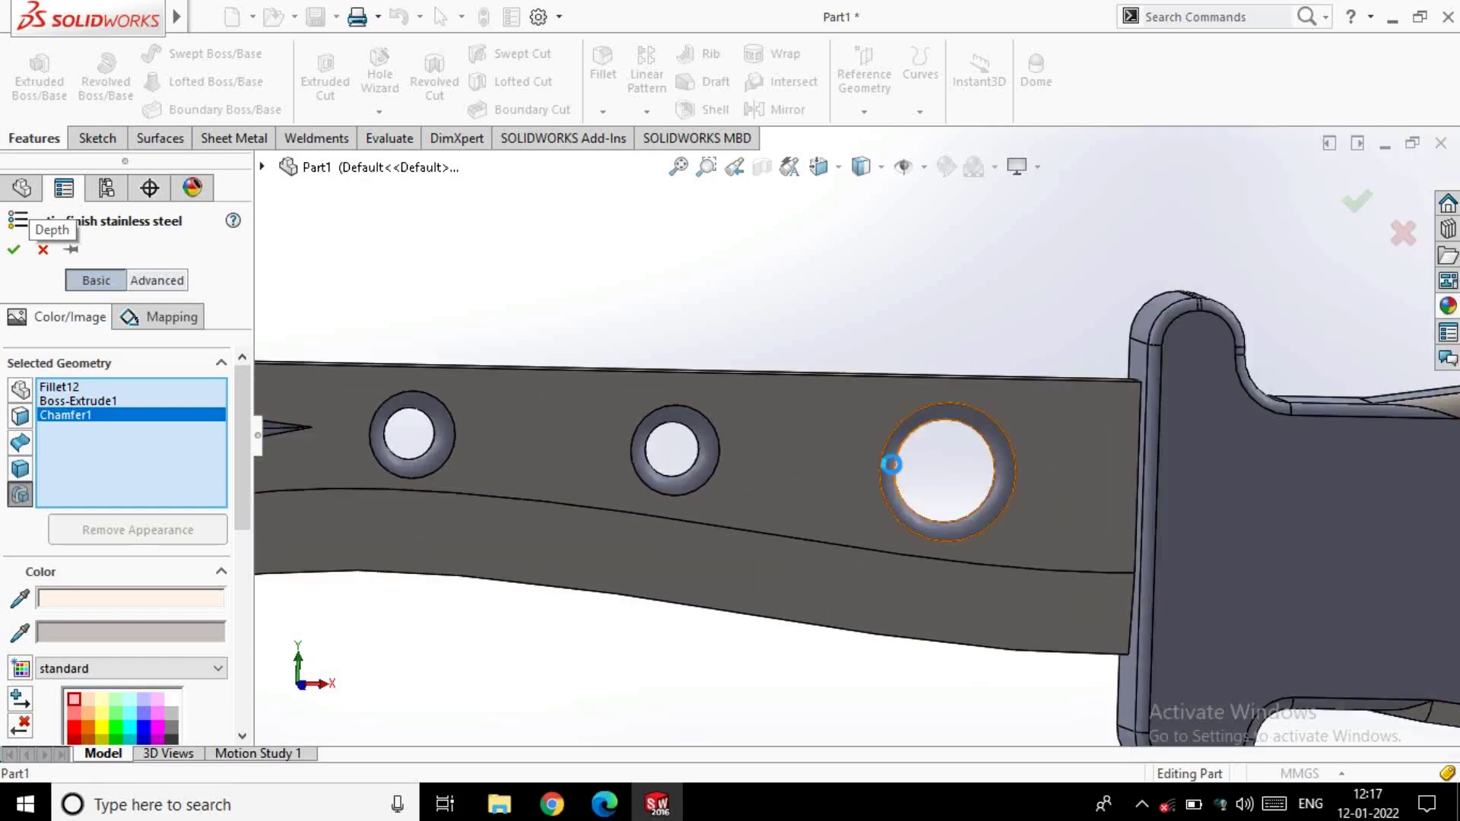
Add Fillet1, Chamfer2 and Fillet2 to the blade's steel appearance selection
left_click(887, 463)
scroll(971, 458, "up", 3)
scroll(970, 459, "up", 1)
middle_click_drag(543, 546, 844, 560)
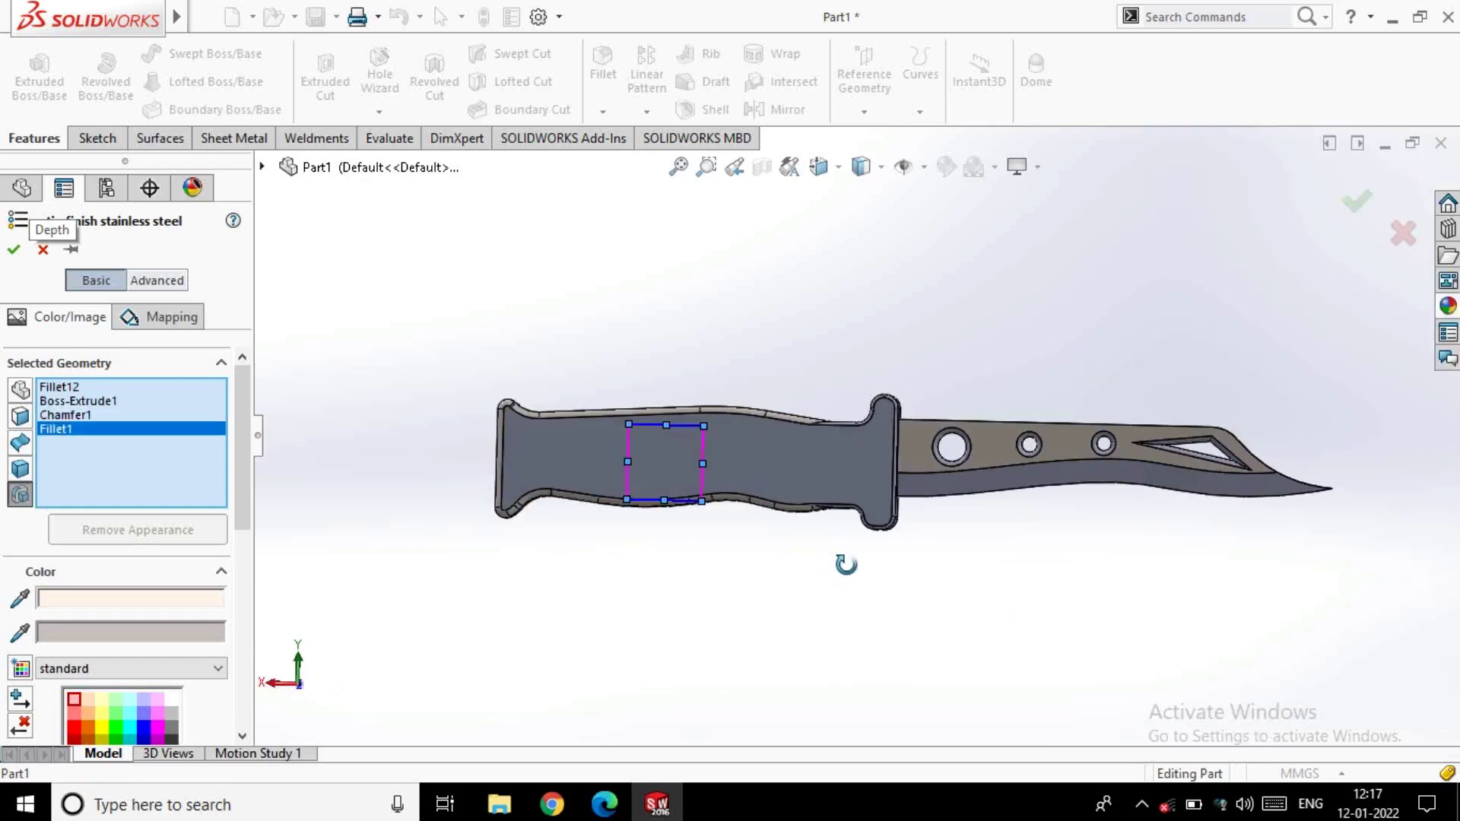
left_click(997, 465)
scroll(1050, 425, "down", 4)
left_click(887, 390)
scroll(905, 449, "up", 3)
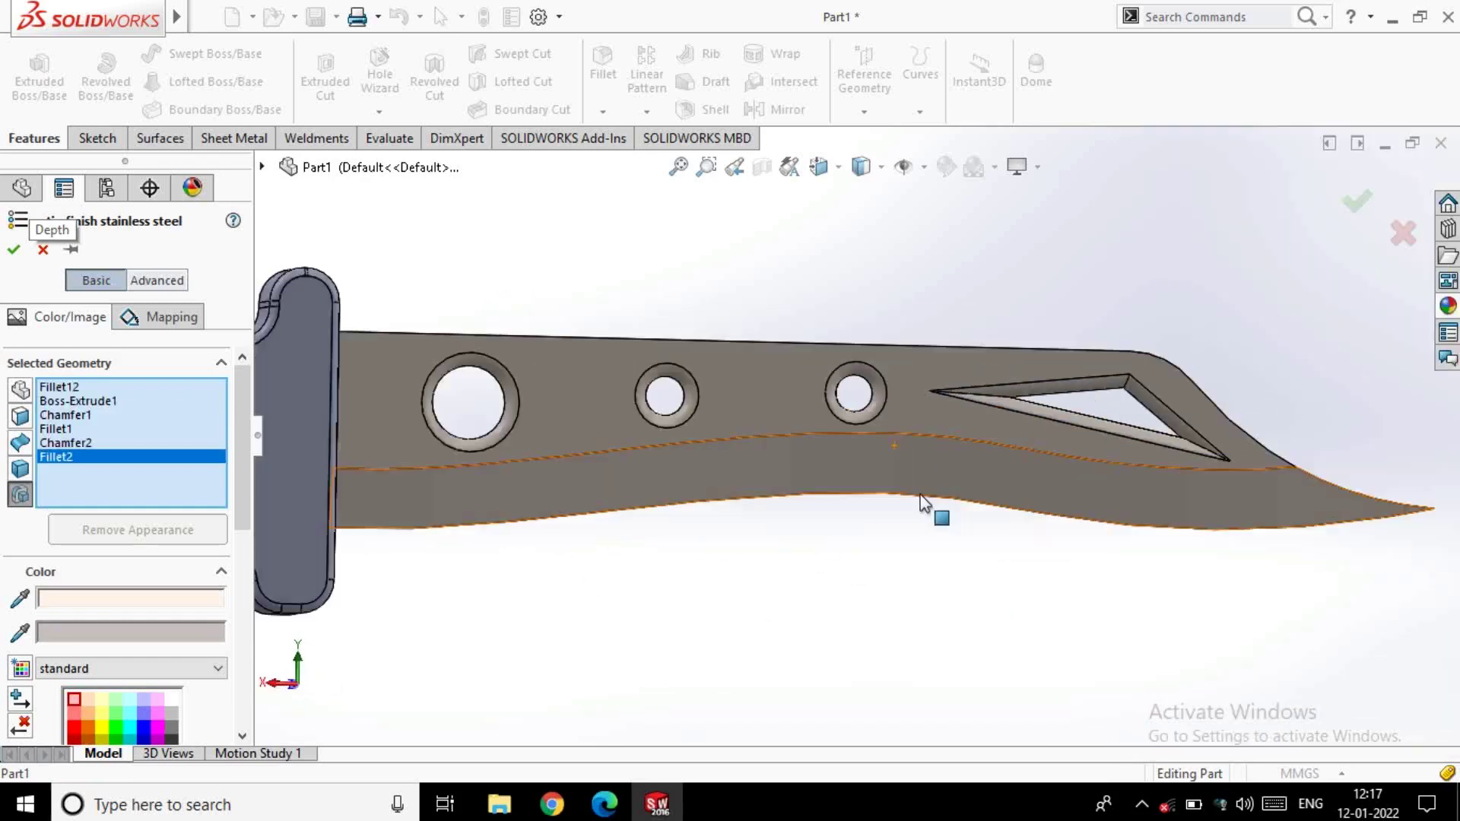
scroll(926, 505, "up", 3)
Try sandblasted, carbon, chain link and cast carbon steel on the blade
left_click(1448, 306)
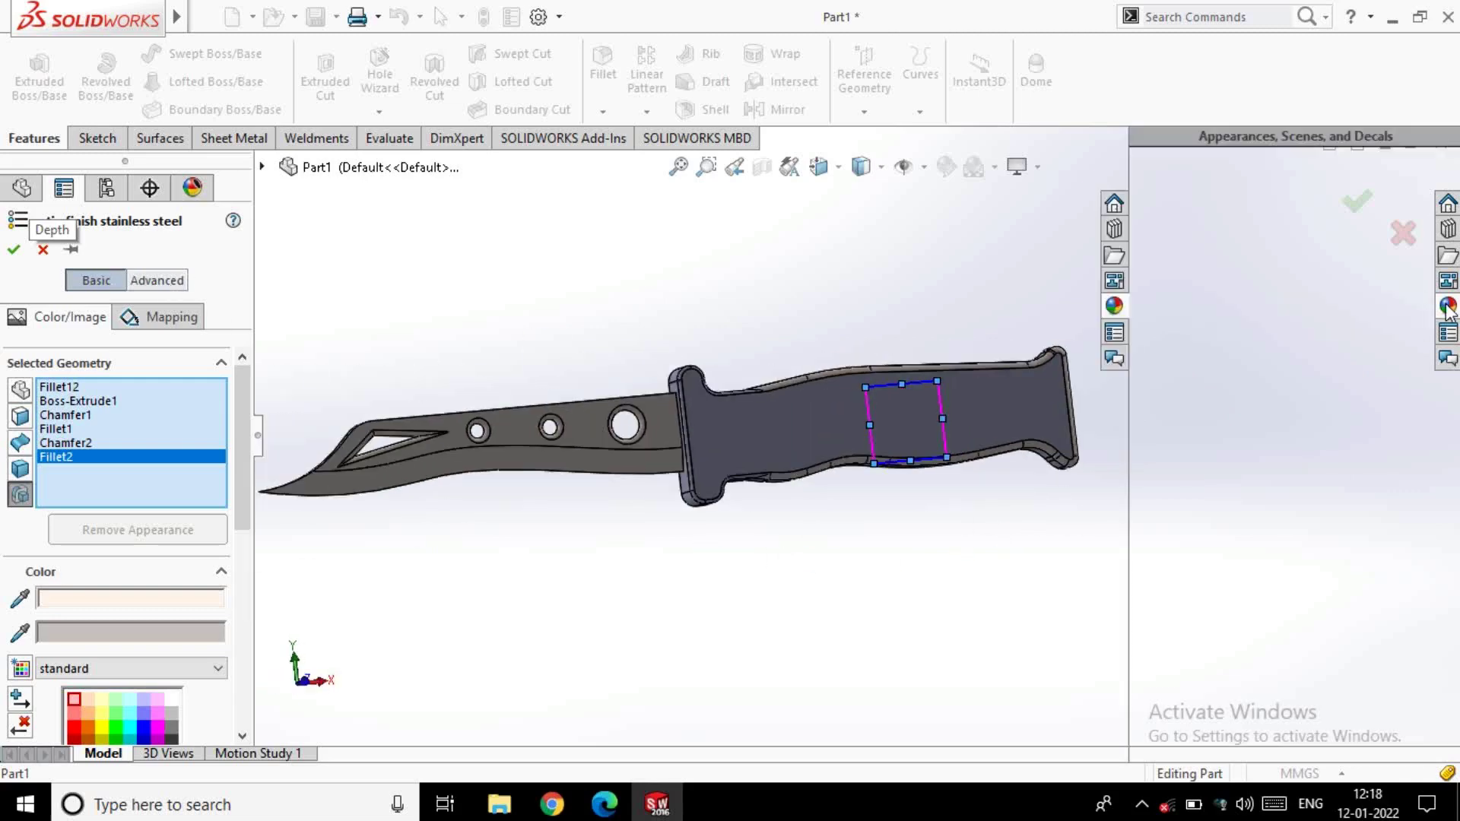
left_click(1217, 672)
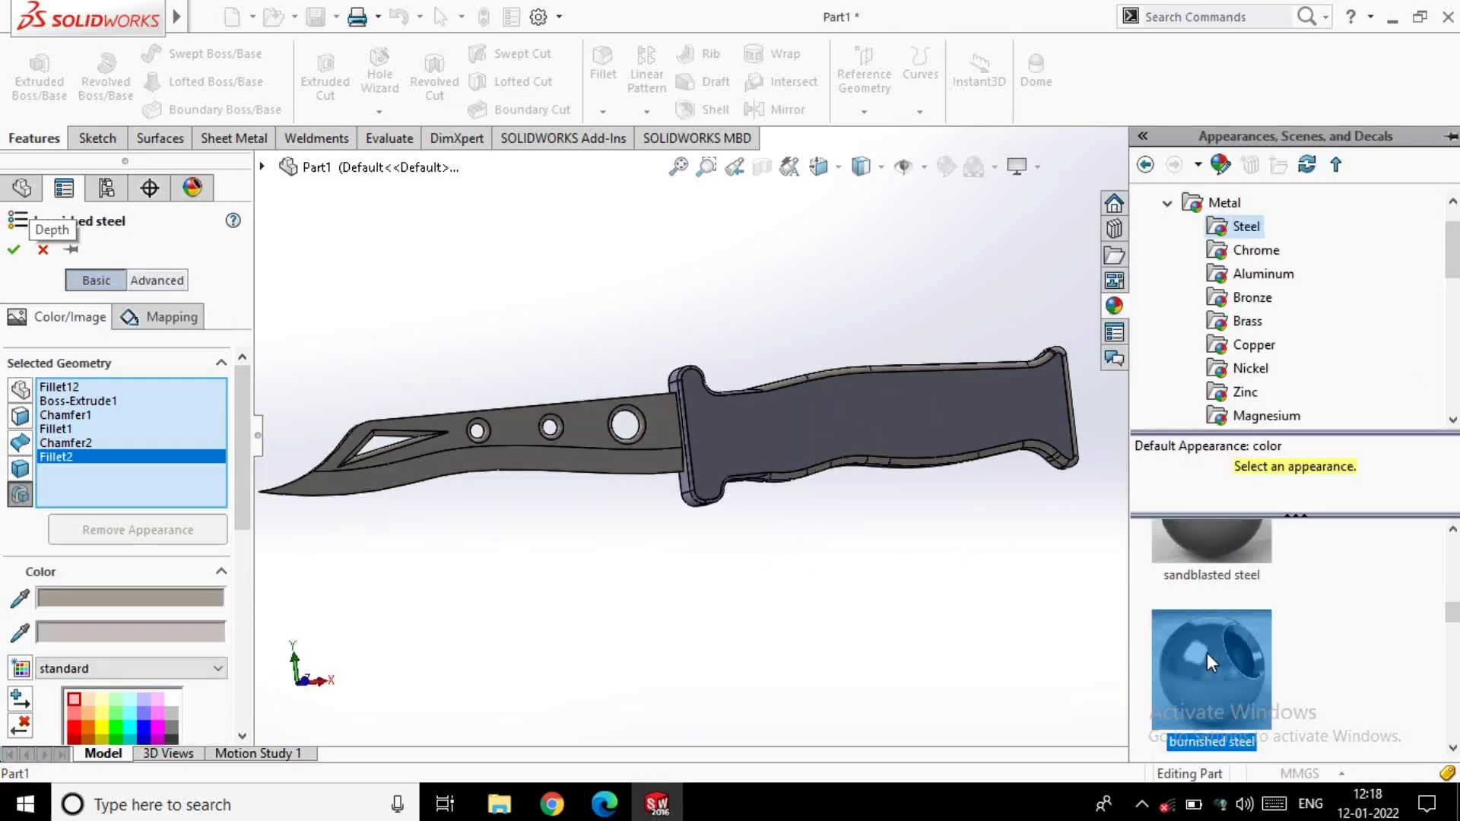
scroll(1208, 654, "down", 2)
scroll(1208, 654, "down", 1)
left_click(1217, 608)
scroll(1221, 606, "down", 1)
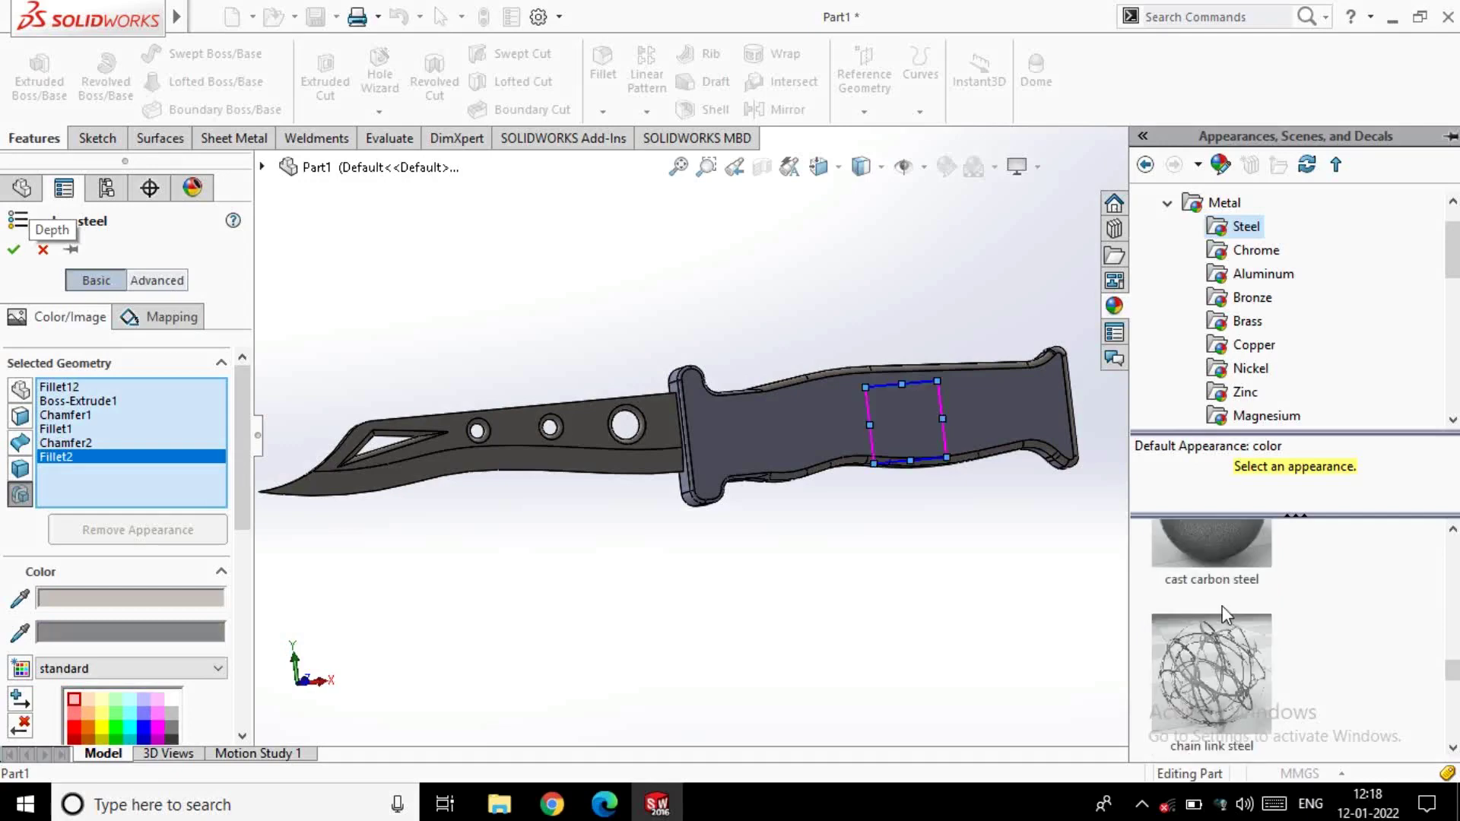
left_click(1234, 659)
scroll(1235, 659, "up", 1)
left_click(1221, 616)
Try wrought and machined steel, then settle on burnished steel for the blade
scroll(1217, 612, "down", 1)
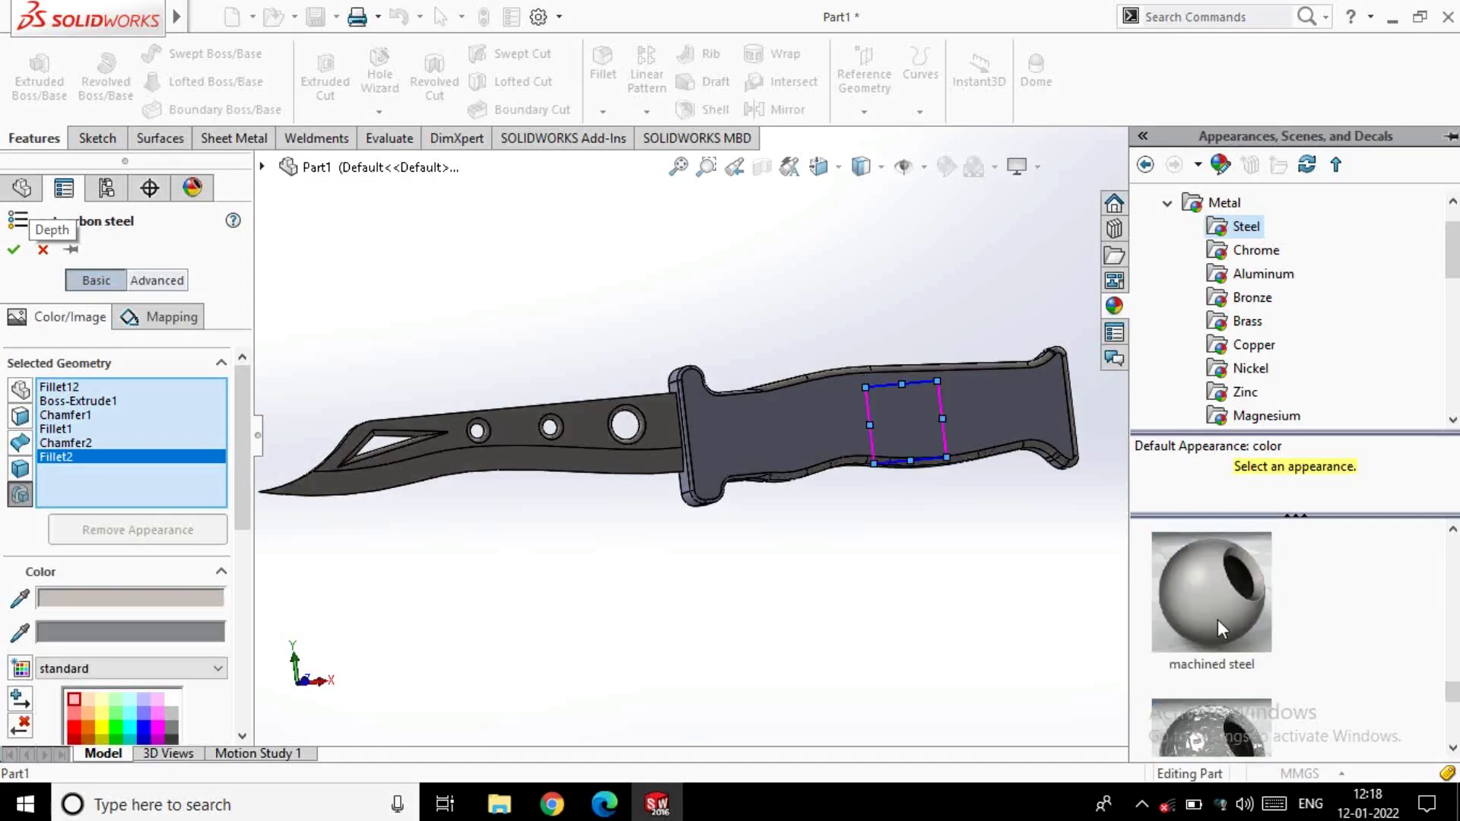
scroll(1215, 610, "down", 1)
scroll(1212, 613, "down", 1)
scroll(1212, 613, "down", 1)
left_click(1220, 651)
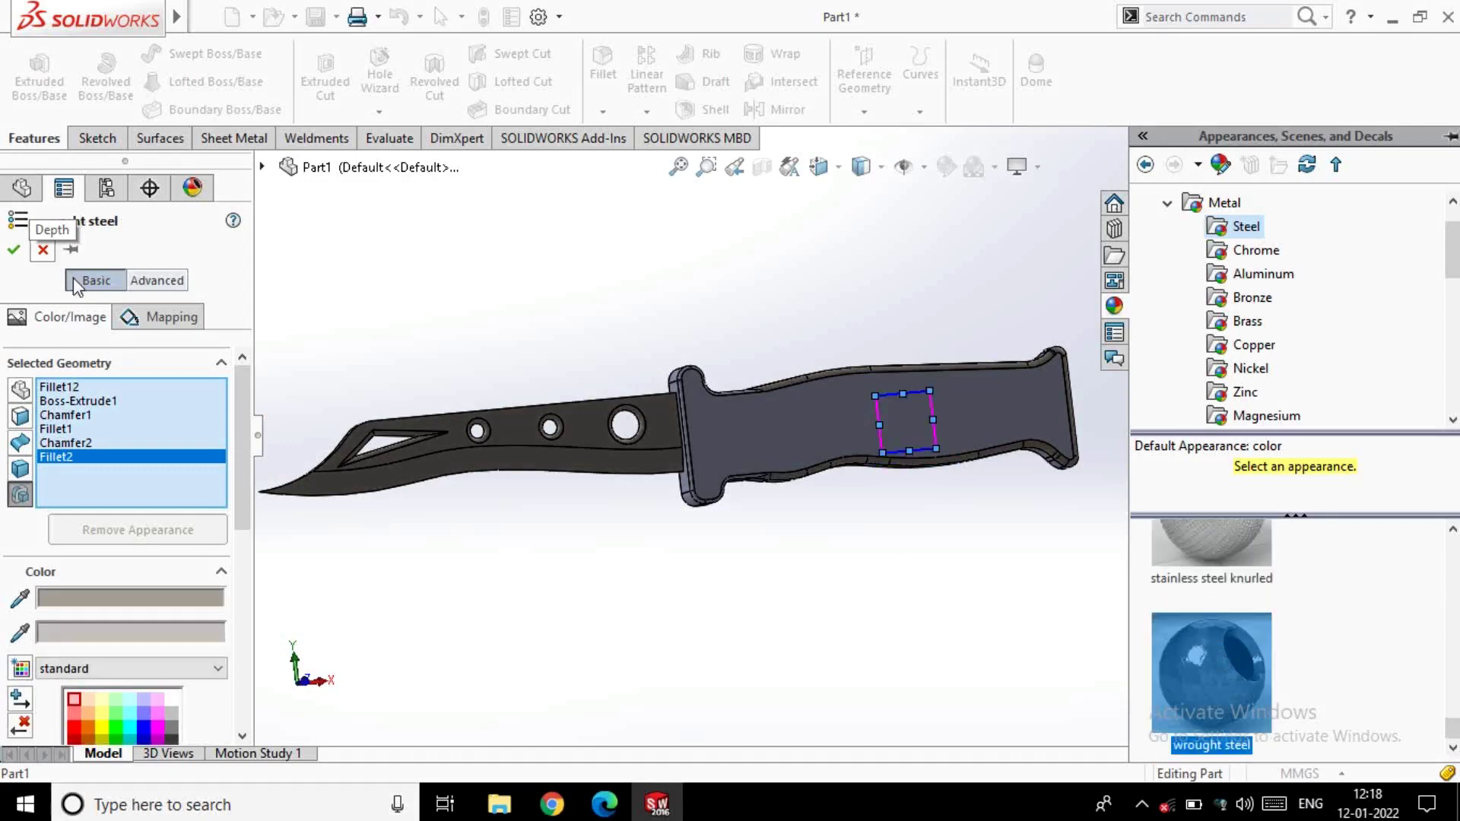
scroll(1204, 617, "down", 1)
left_click(1210, 636)
scroll(1209, 636, "up", 3)
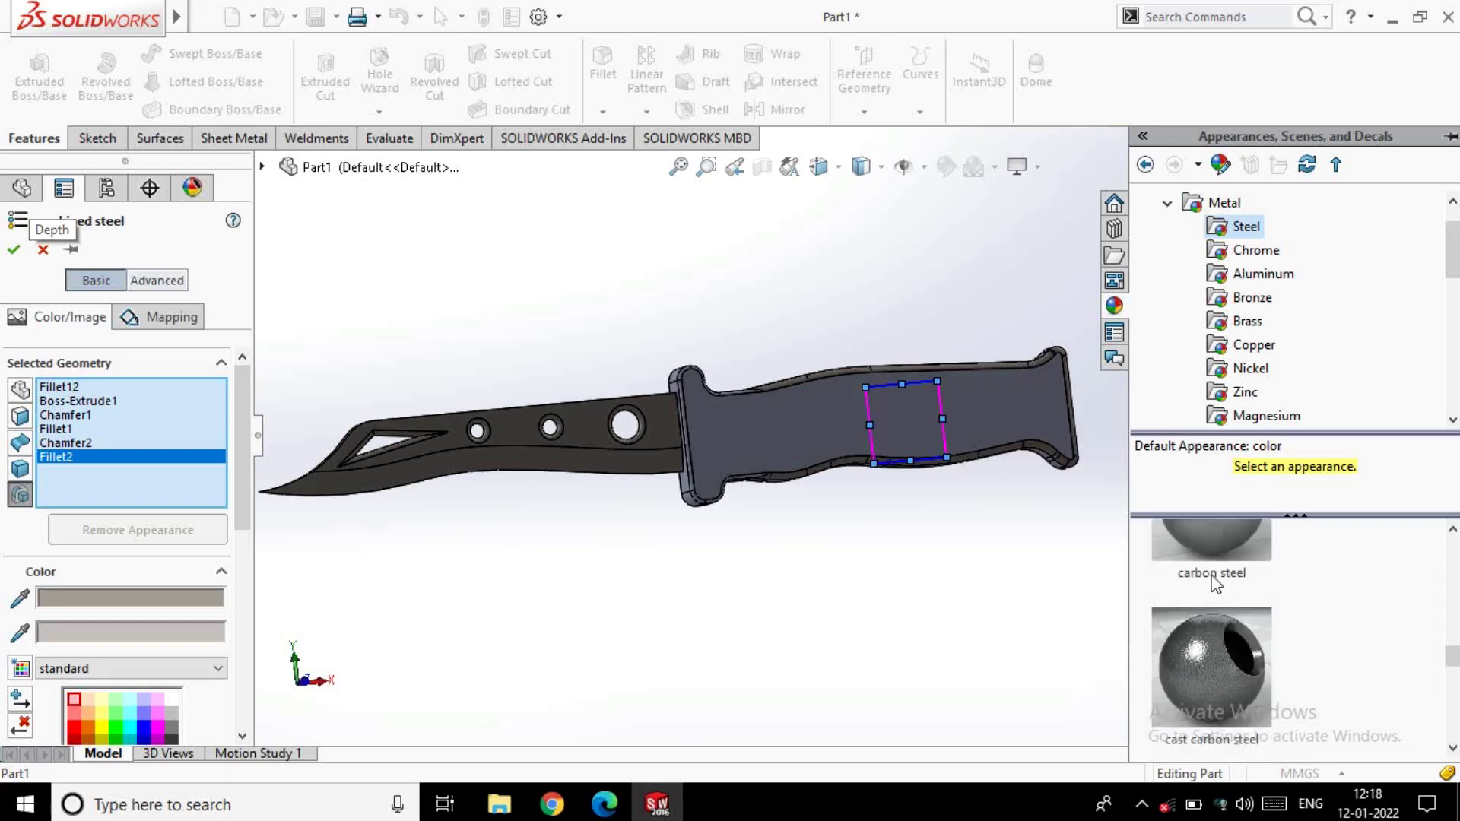
scroll(1218, 613, "up", 1)
scroll(1217, 613, "up", 1)
left_click(1204, 623)
key("Return")
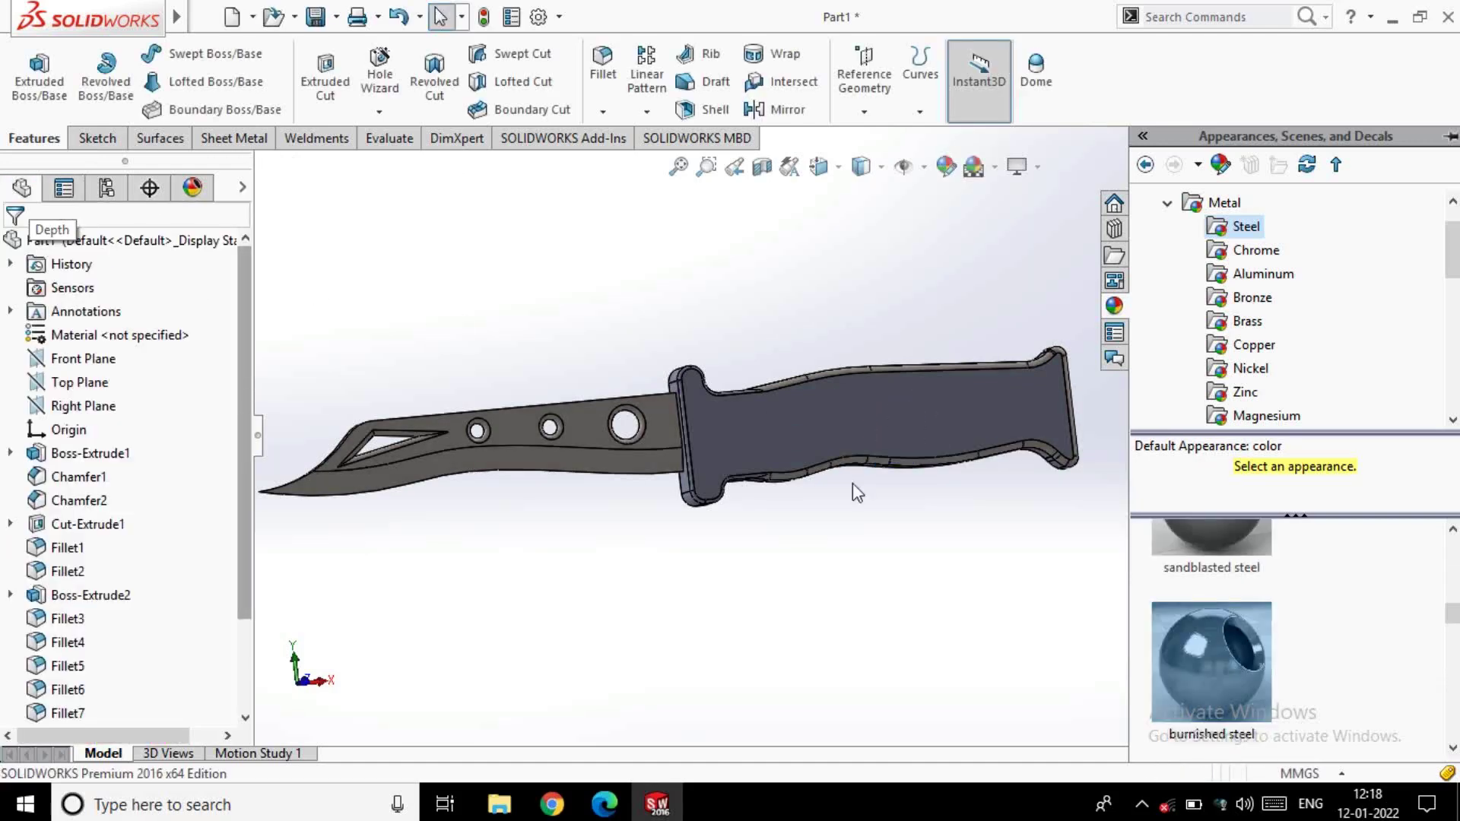
Close the appearance library and select the handle body Boss-Extrude2 and its broad face
left_click(962, 206)
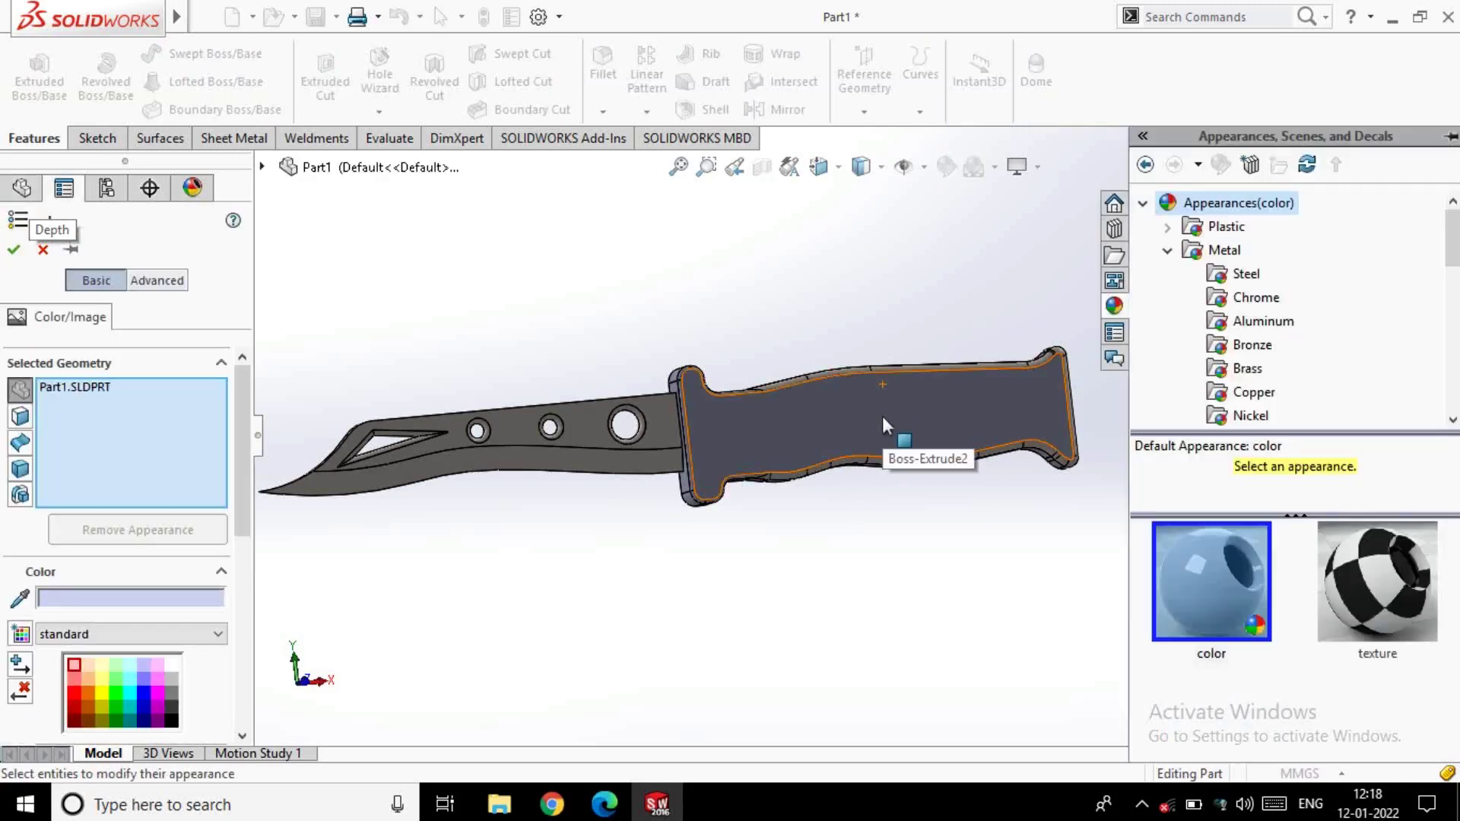
left_click(883, 417)
key("Escape")
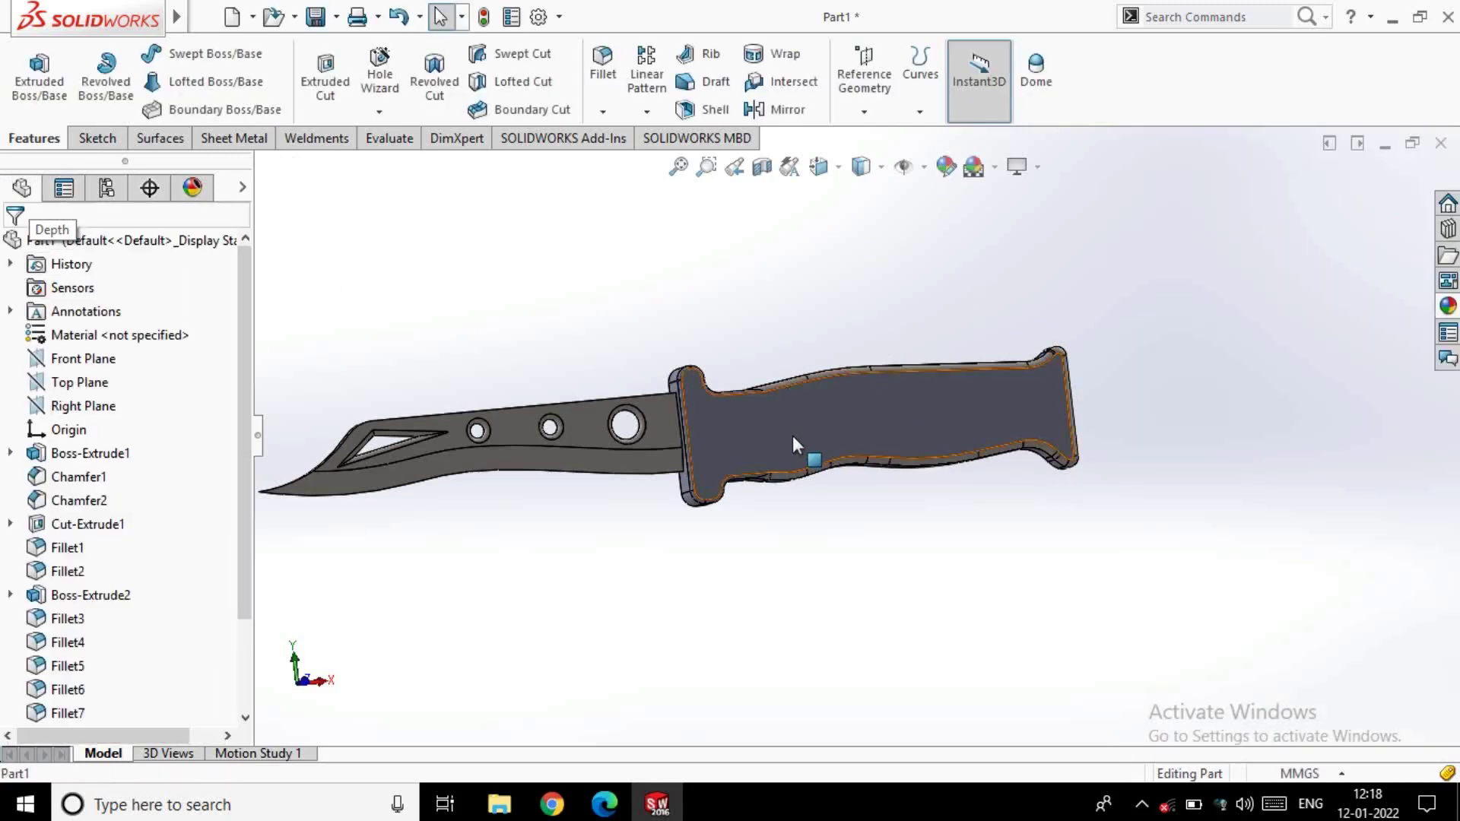
left_click(793, 436)
mouse_move(792, 436)
middle_mouse_down()
mouse_move(560, 461)
mouse_move(691, 554)
middle_mouse_up()
left_click(560, 462)
scroll(573, 582, "up", 2)
scroll(710, 590, "up", 2)
scroll(948, 512, "down", 4)
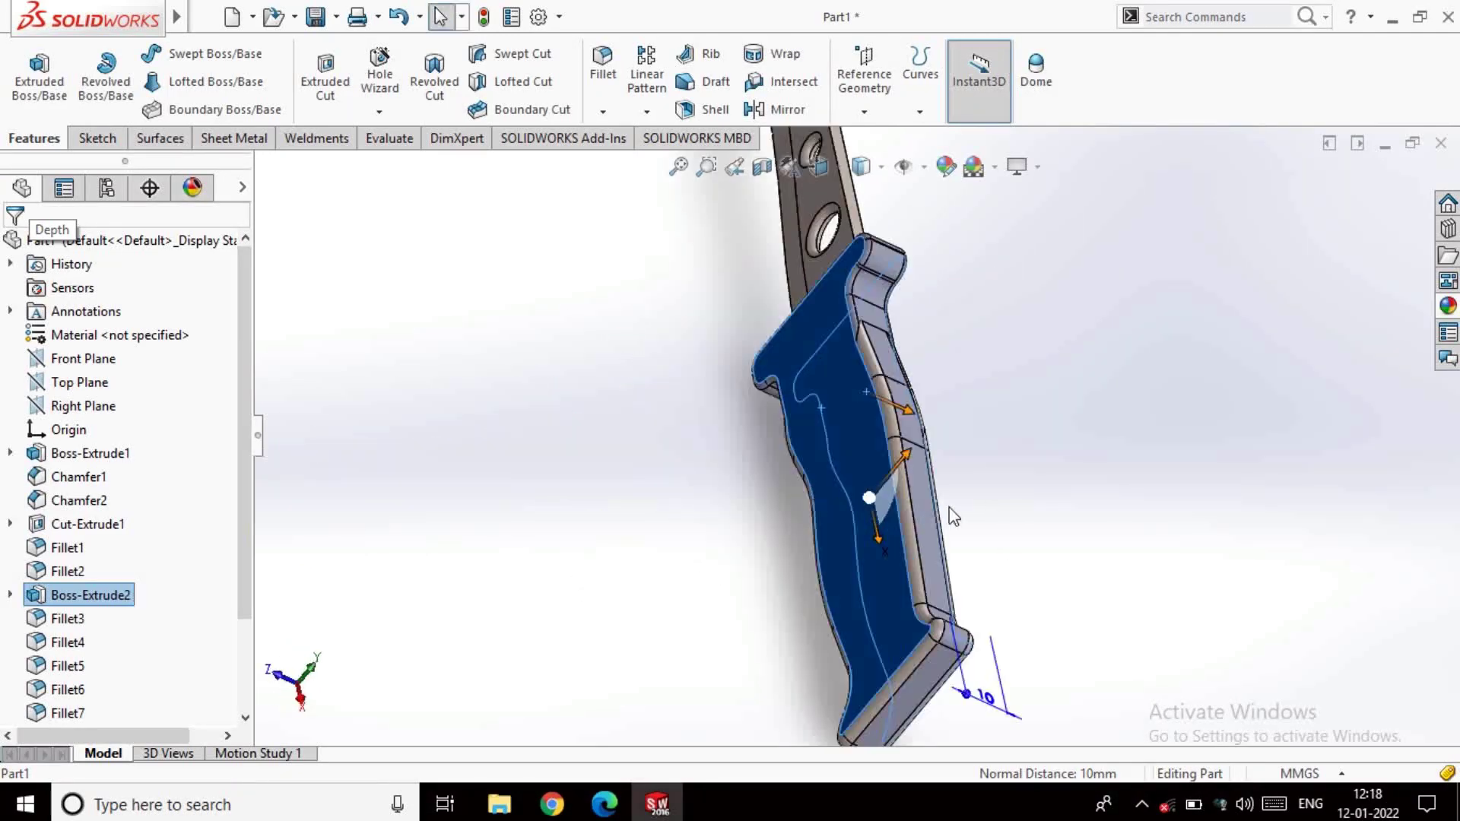
Extend the selection to the handle's fillet features from Fillet3 onward in the feature tree
left_click(905, 518)
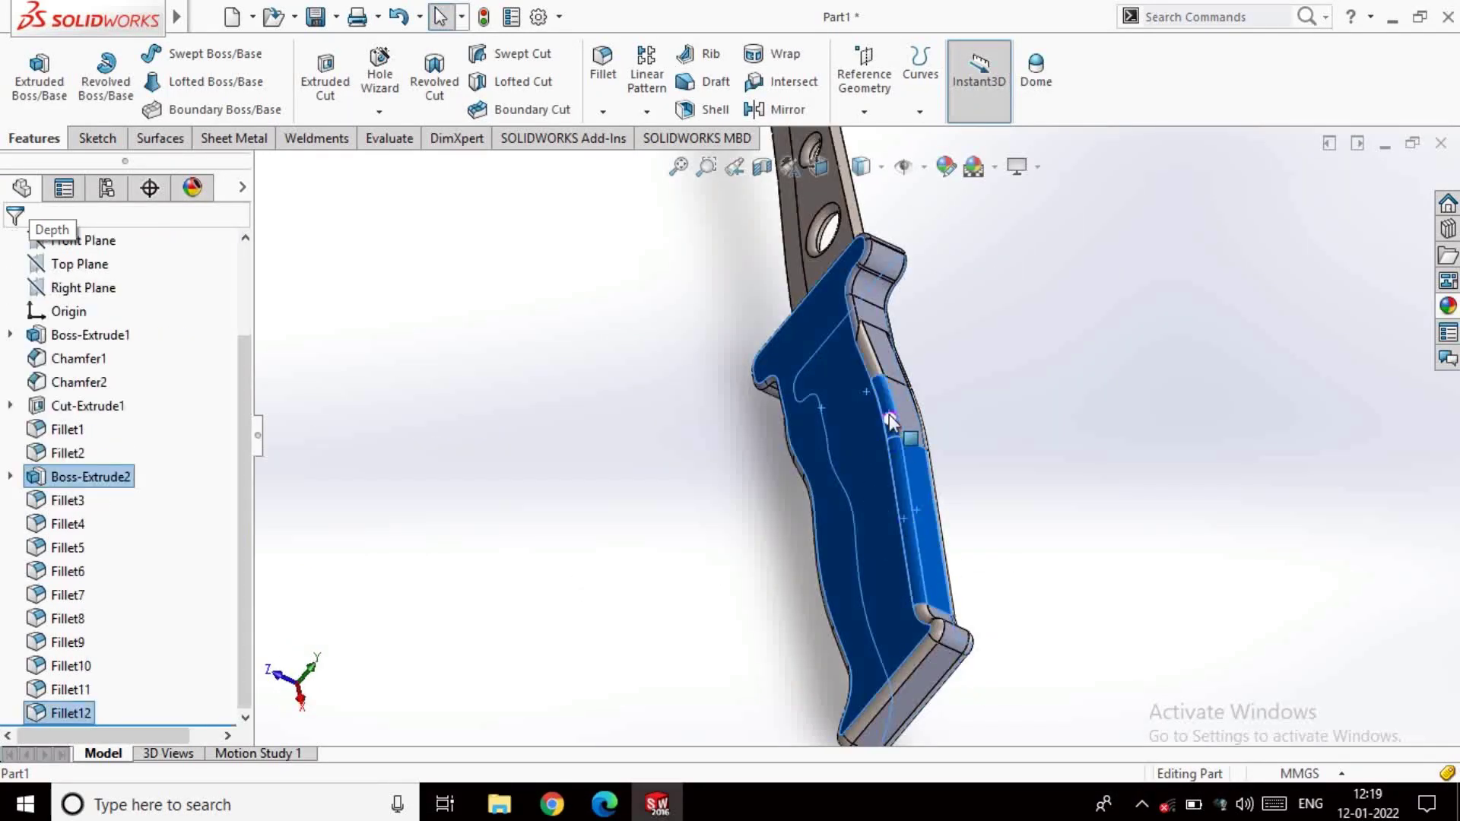
left_click(904, 369)
left_click(69, 503)
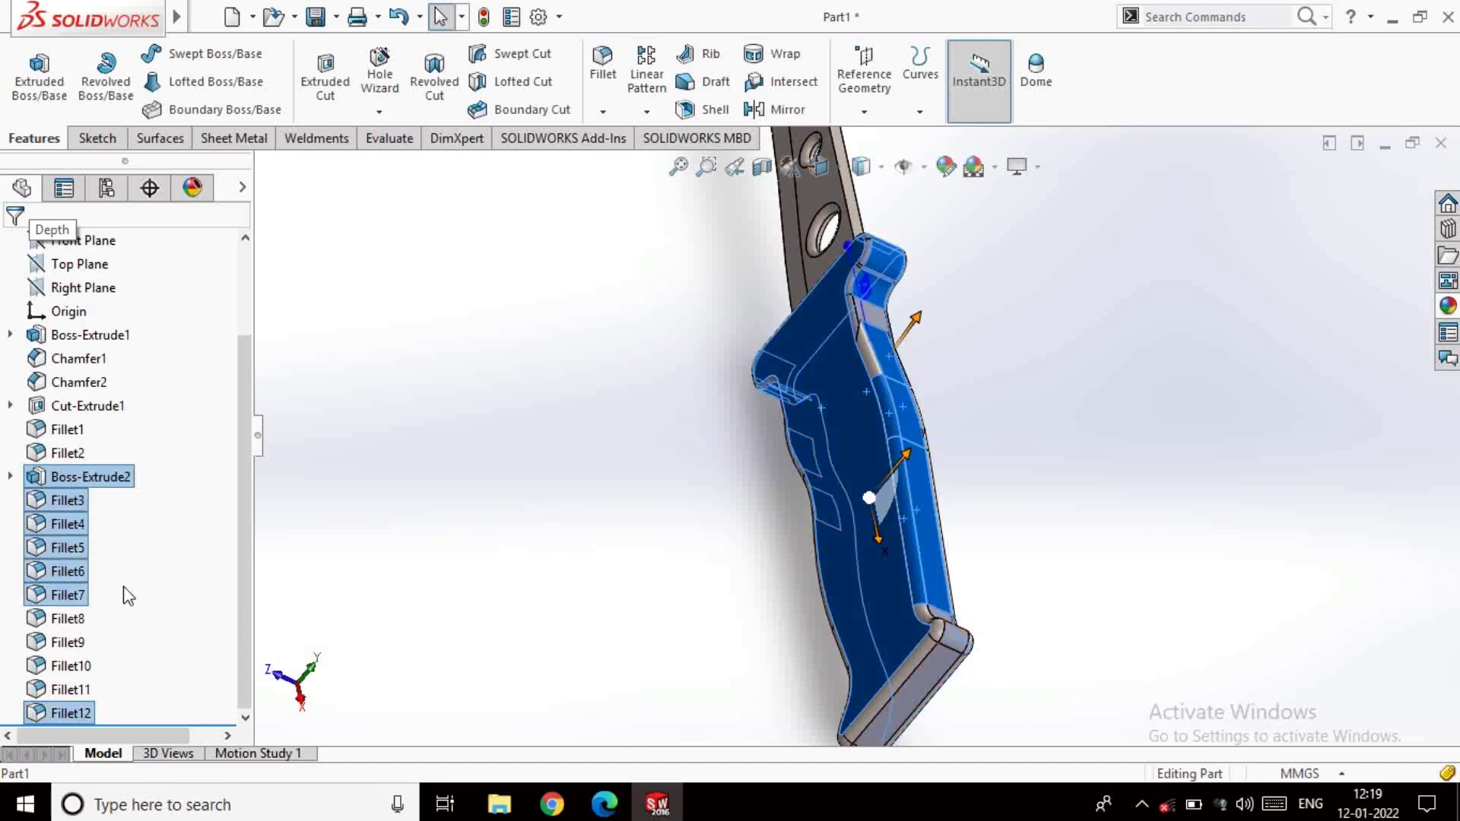
left_click(65, 642, "ctrl")
left_click(70, 691, "ctrl")
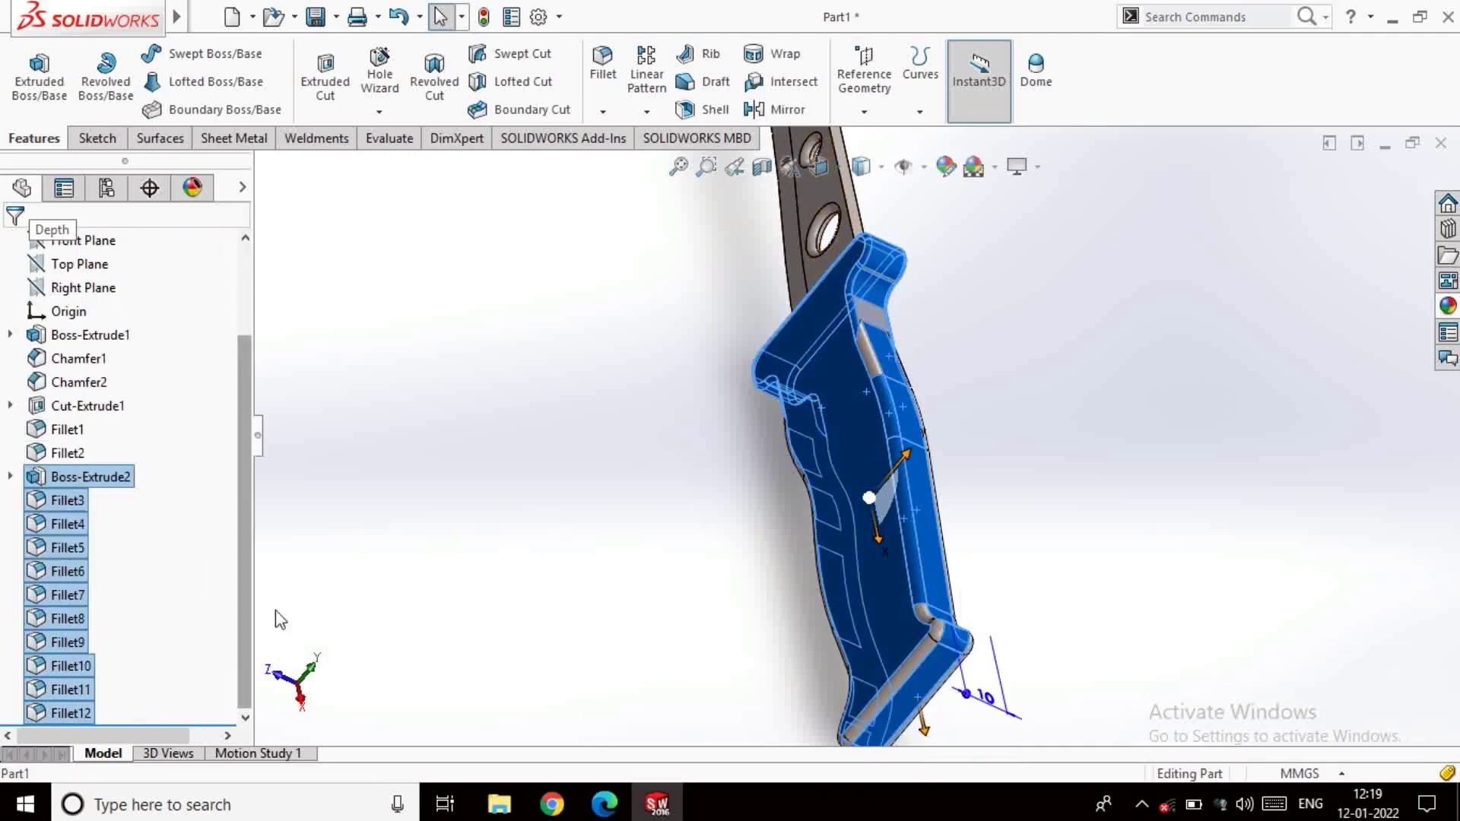
scroll(854, 448, "up", 1)
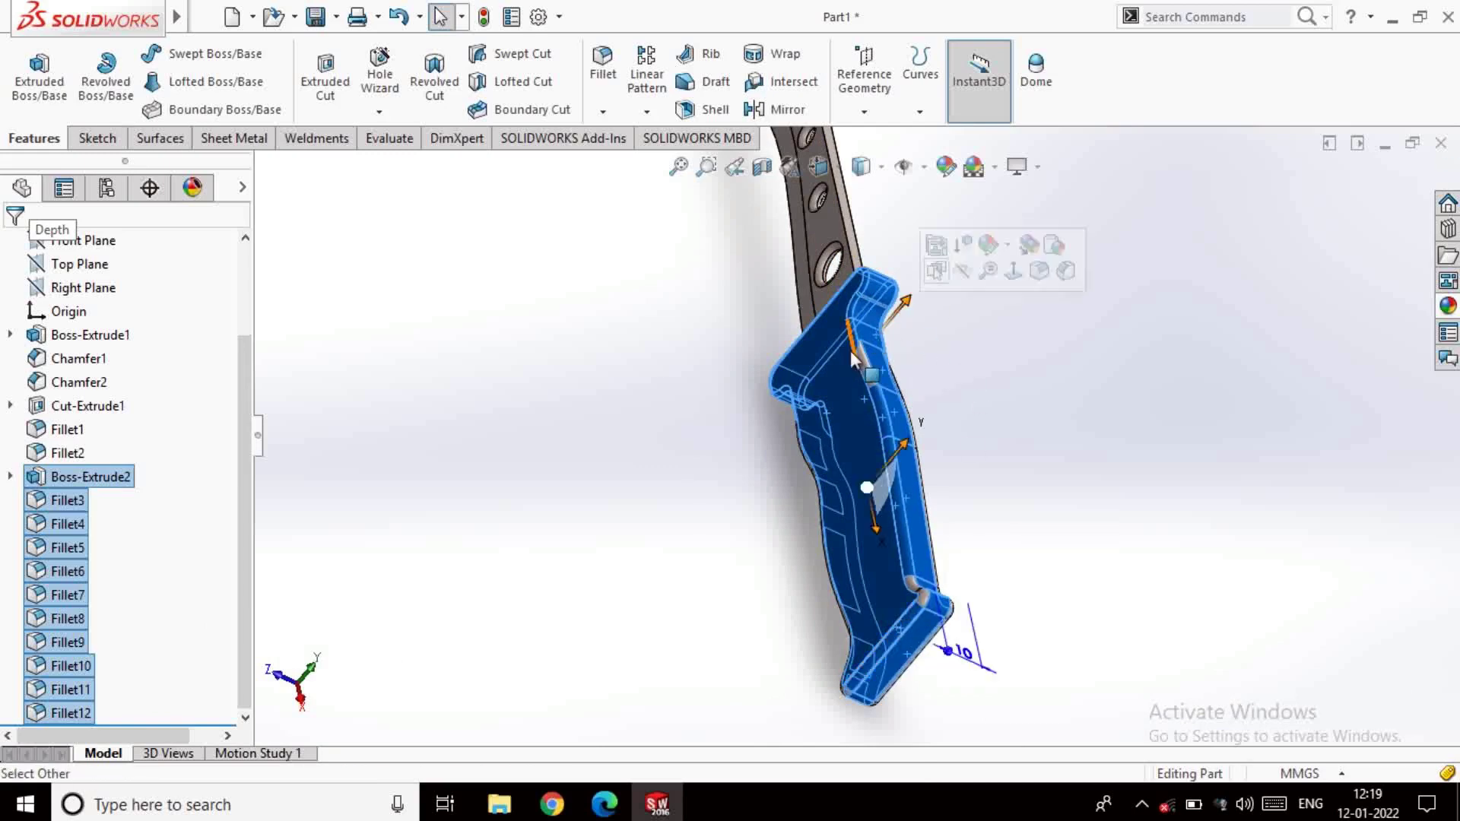
scroll(929, 606, "down", 5)
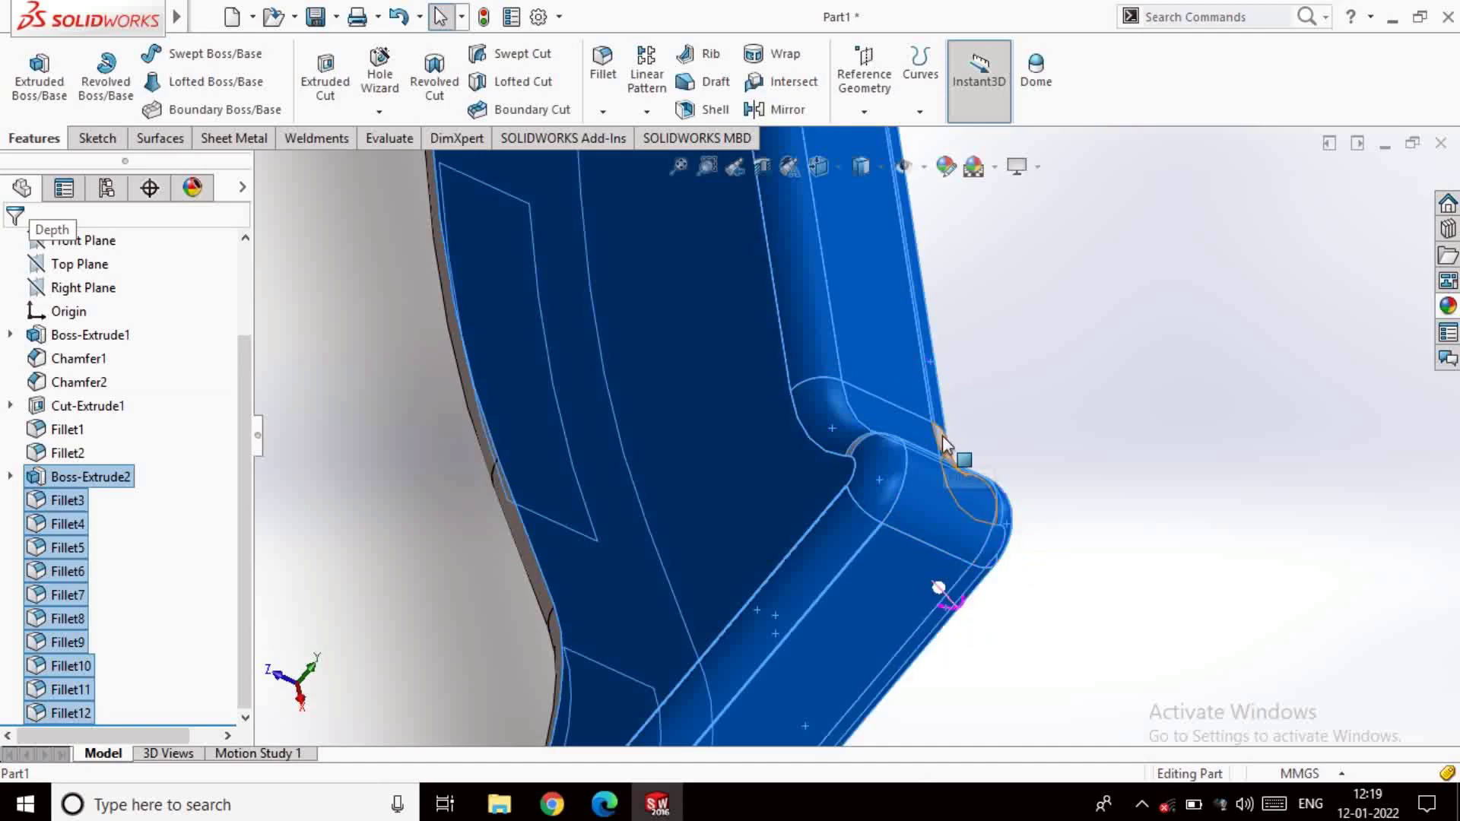
scroll(955, 578, "up", 5)
scroll(985, 570, "down", 5)
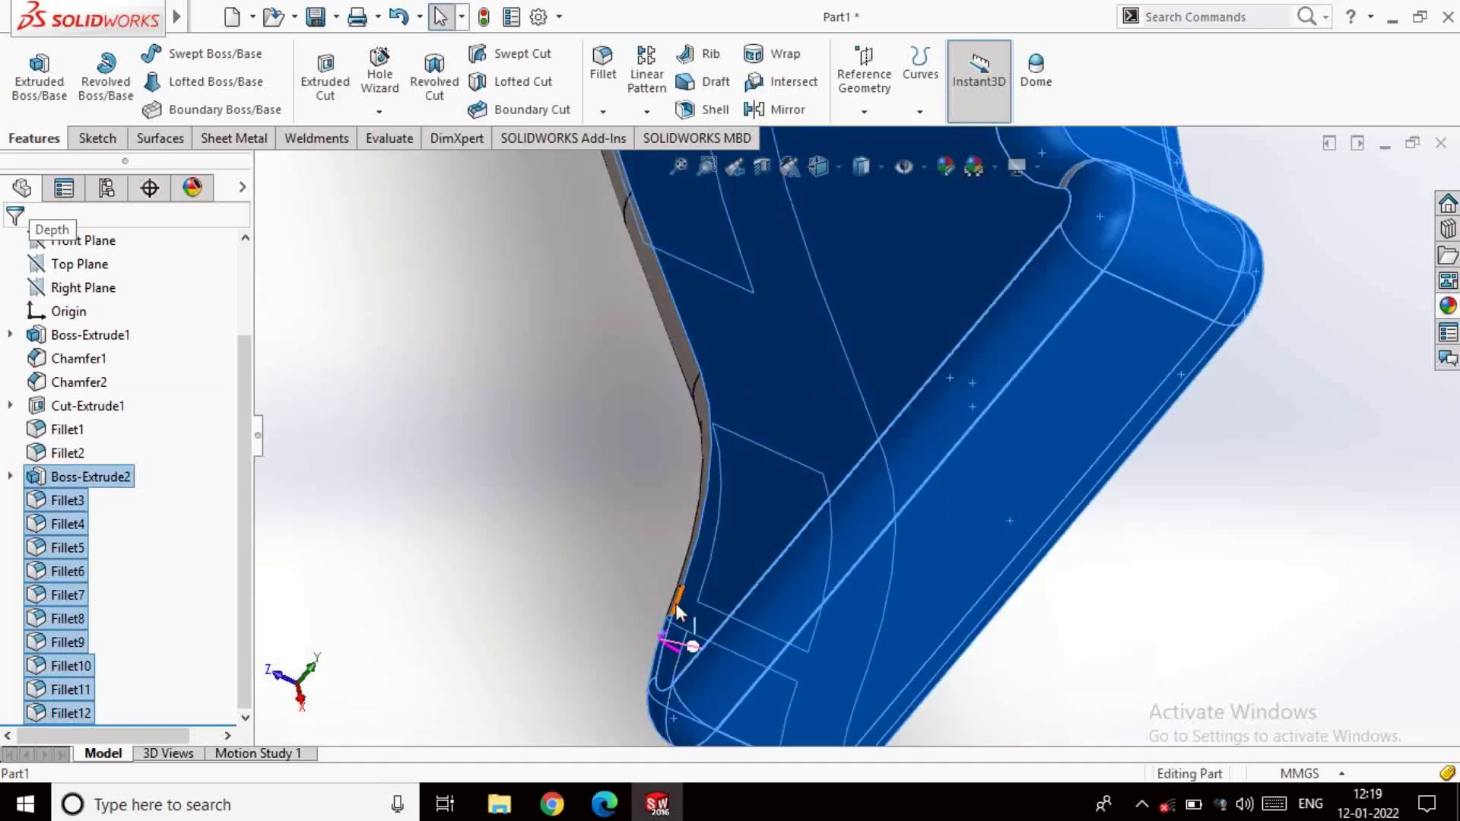
scroll(686, 376, "up", 3)
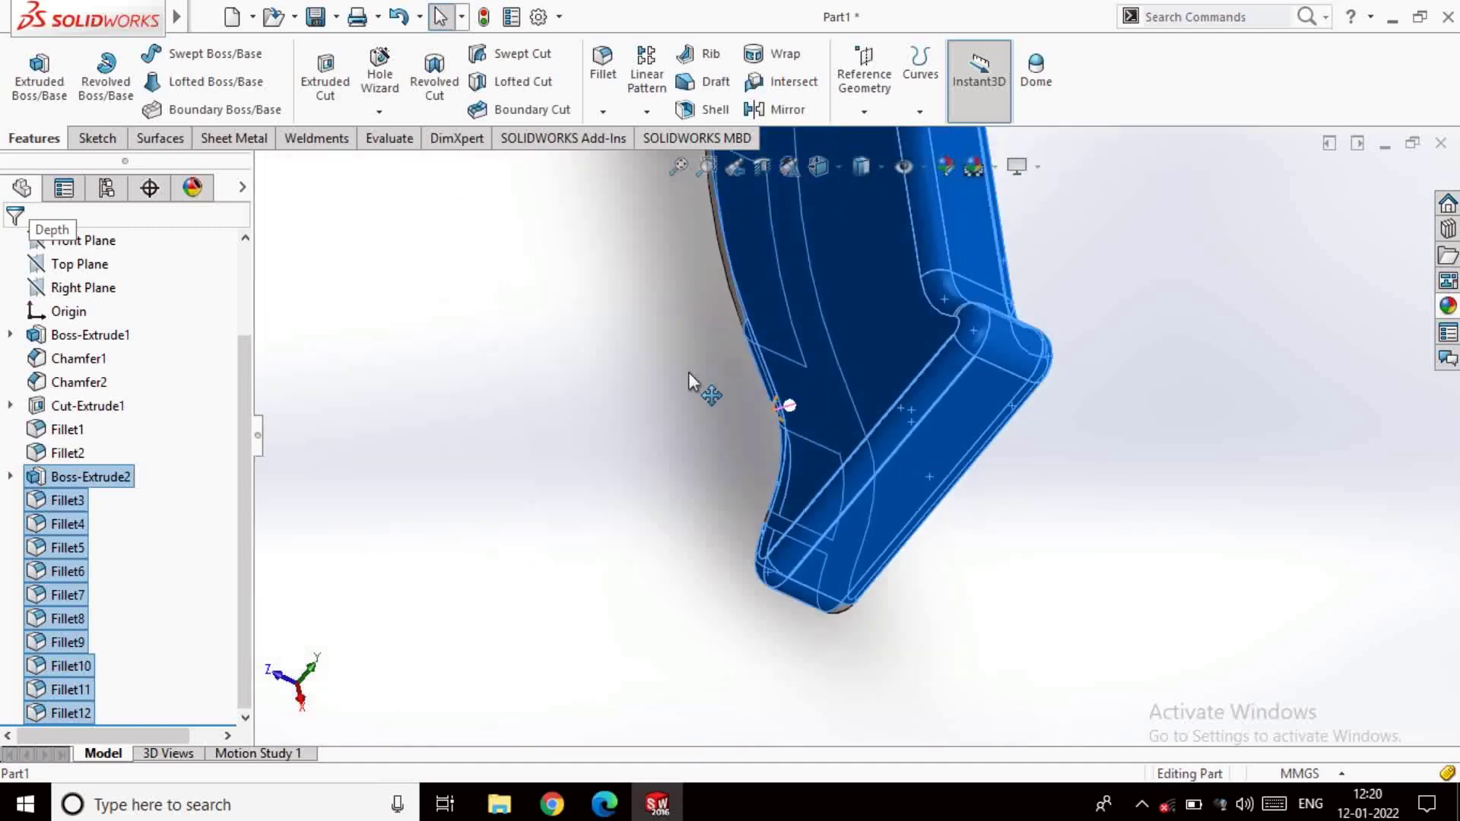
mouse_move(724, 260)
middle_mouse_down()
mouse_move(841, 426)
mouse_move(1255, 373)
middle_mouse_up()
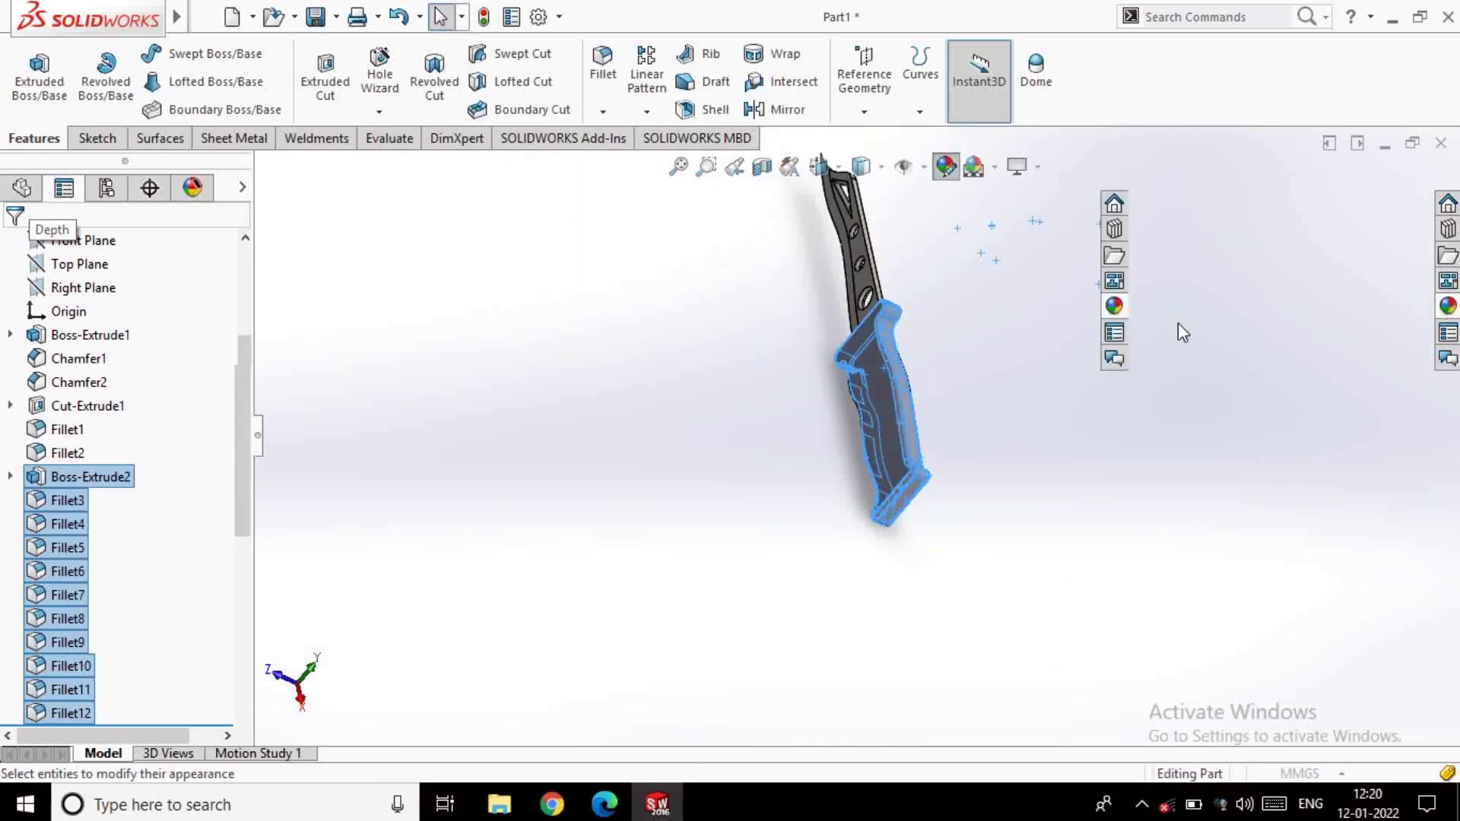
Apply the oak finish from Organic > Wood to the handle, after previewing polished mahogany
scroll(1232, 319, "down", 3)
scroll(1224, 304, "up", 3)
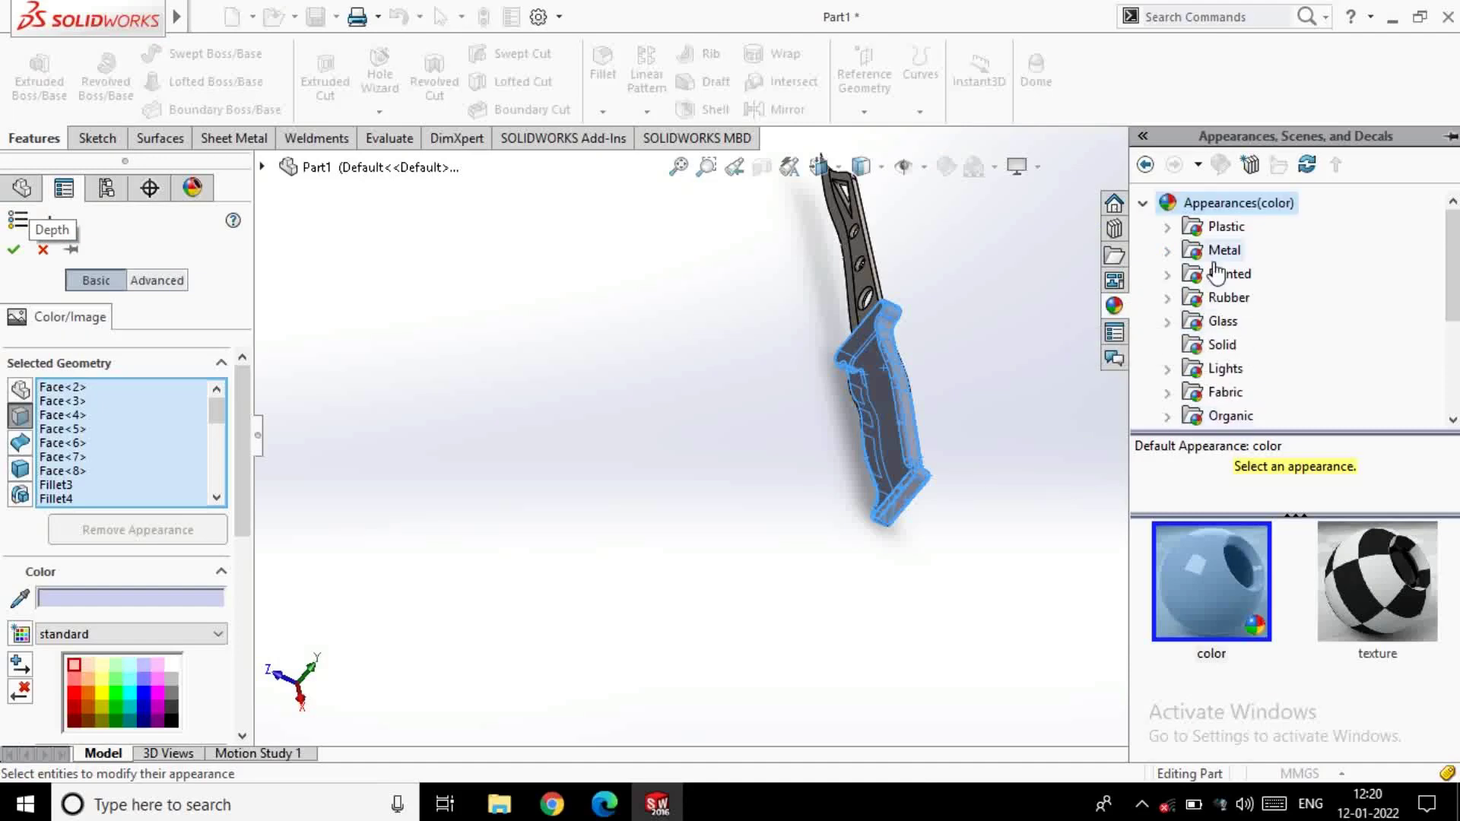
scroll(1201, 373, "down", 3)
left_click(1167, 345)
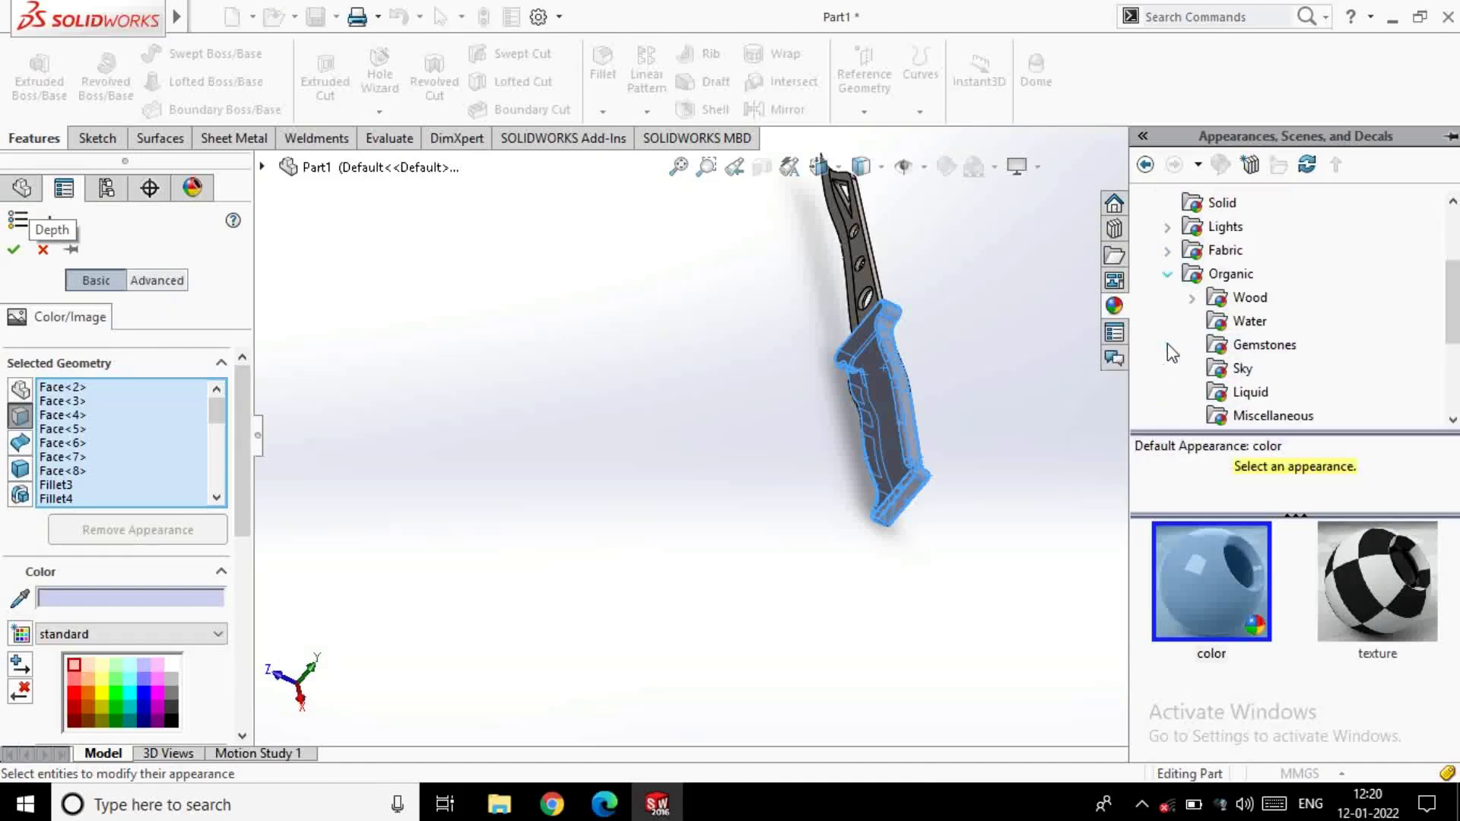
scroll(1187, 304, "down", 1)
left_click(1191, 225)
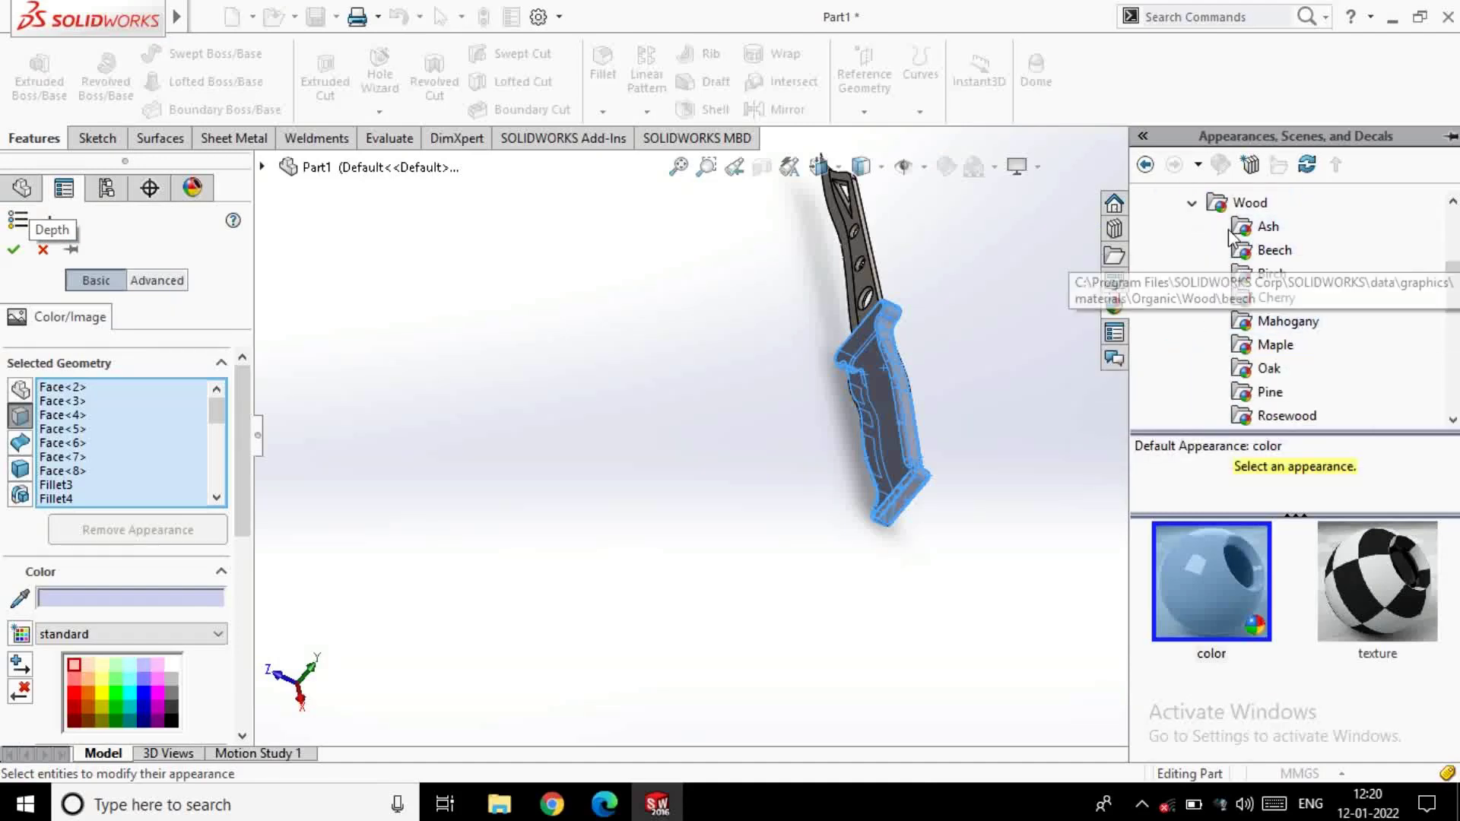
left_click(1272, 274)
scroll(1264, 321, "up", 2)
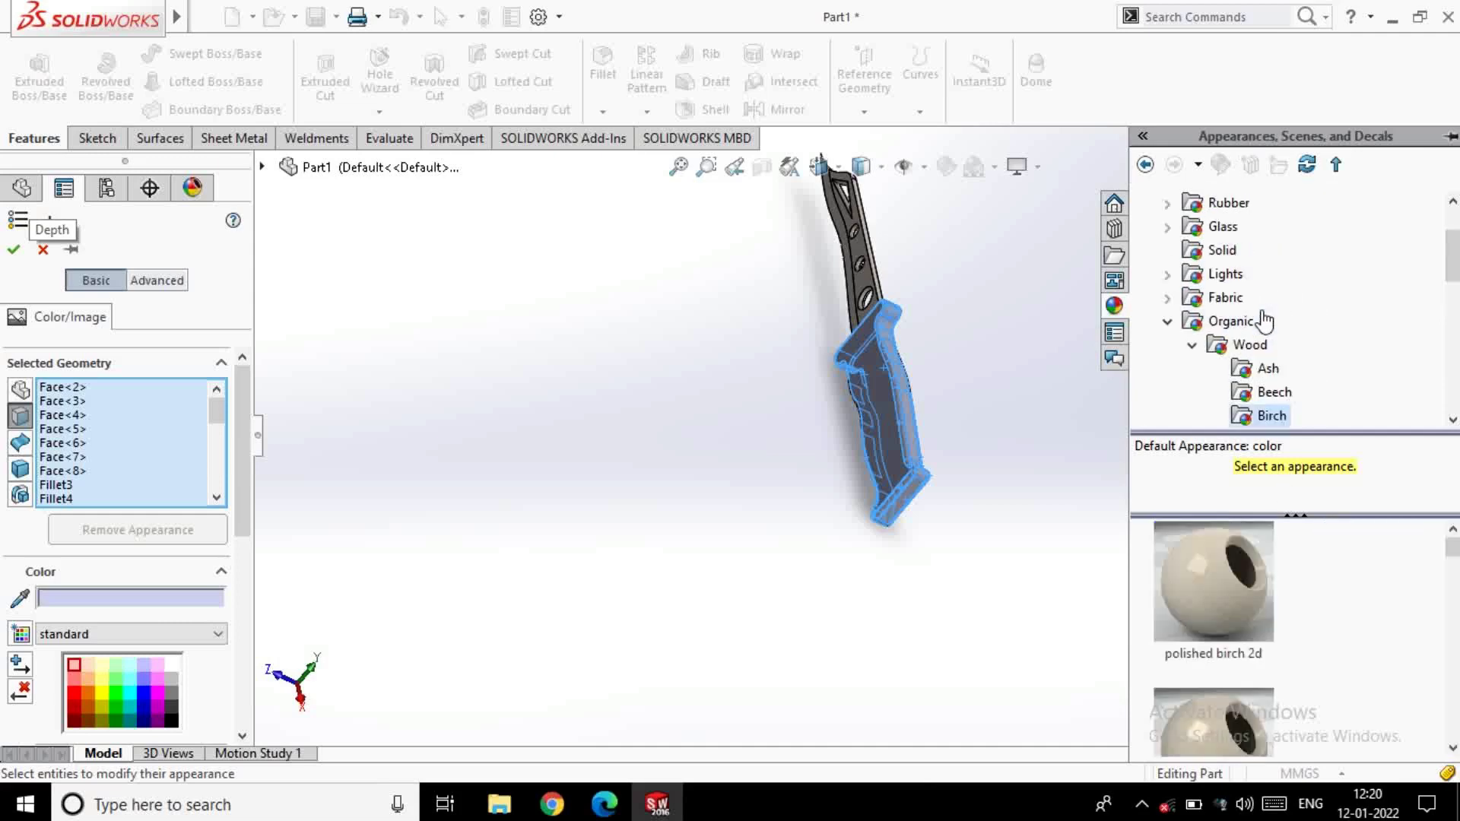
scroll(1228, 608, "down", 3)
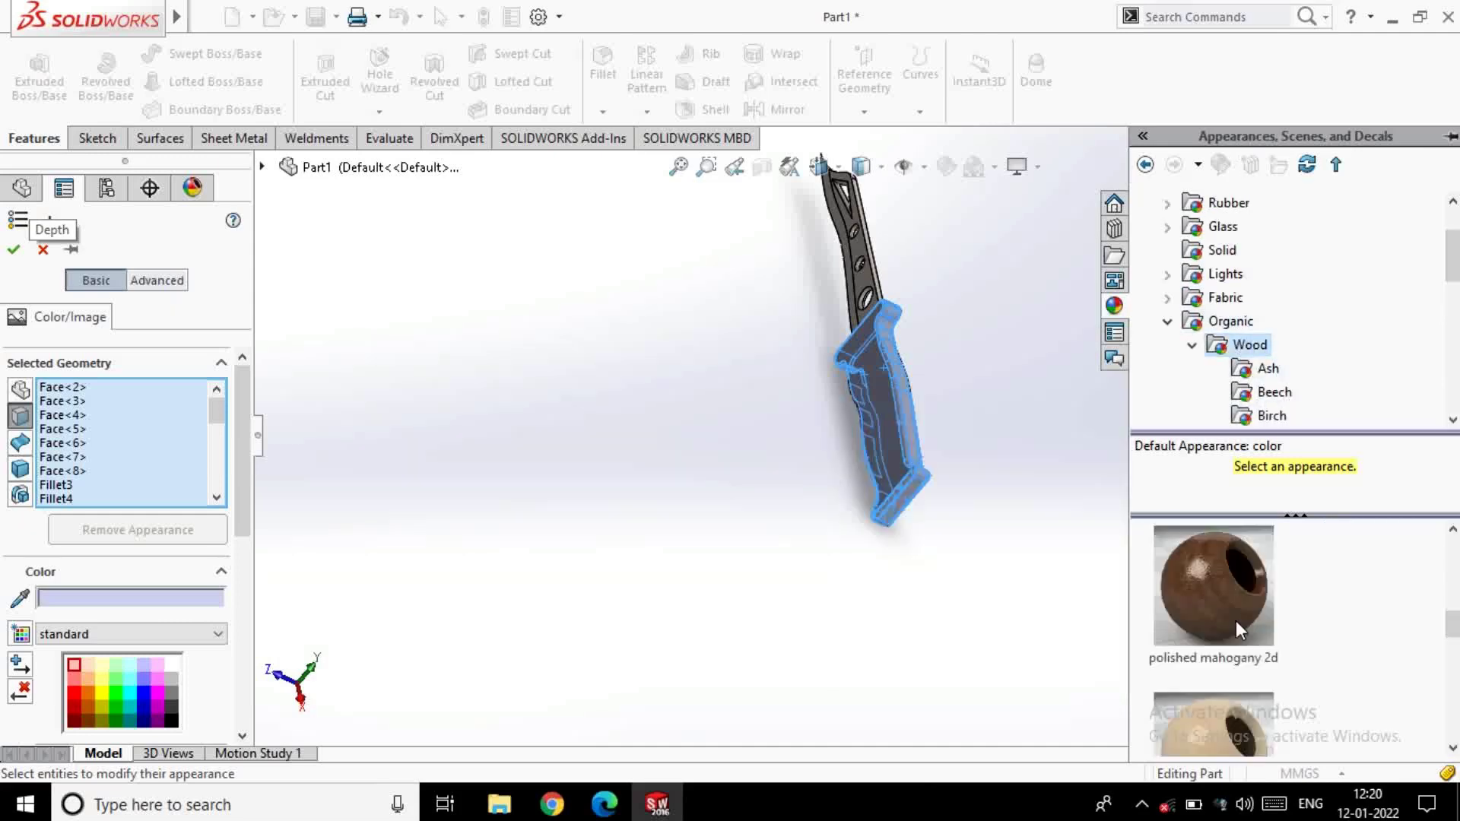
left_click(1235, 621)
scroll(1220, 677, "down", 1)
left_click(1226, 695)
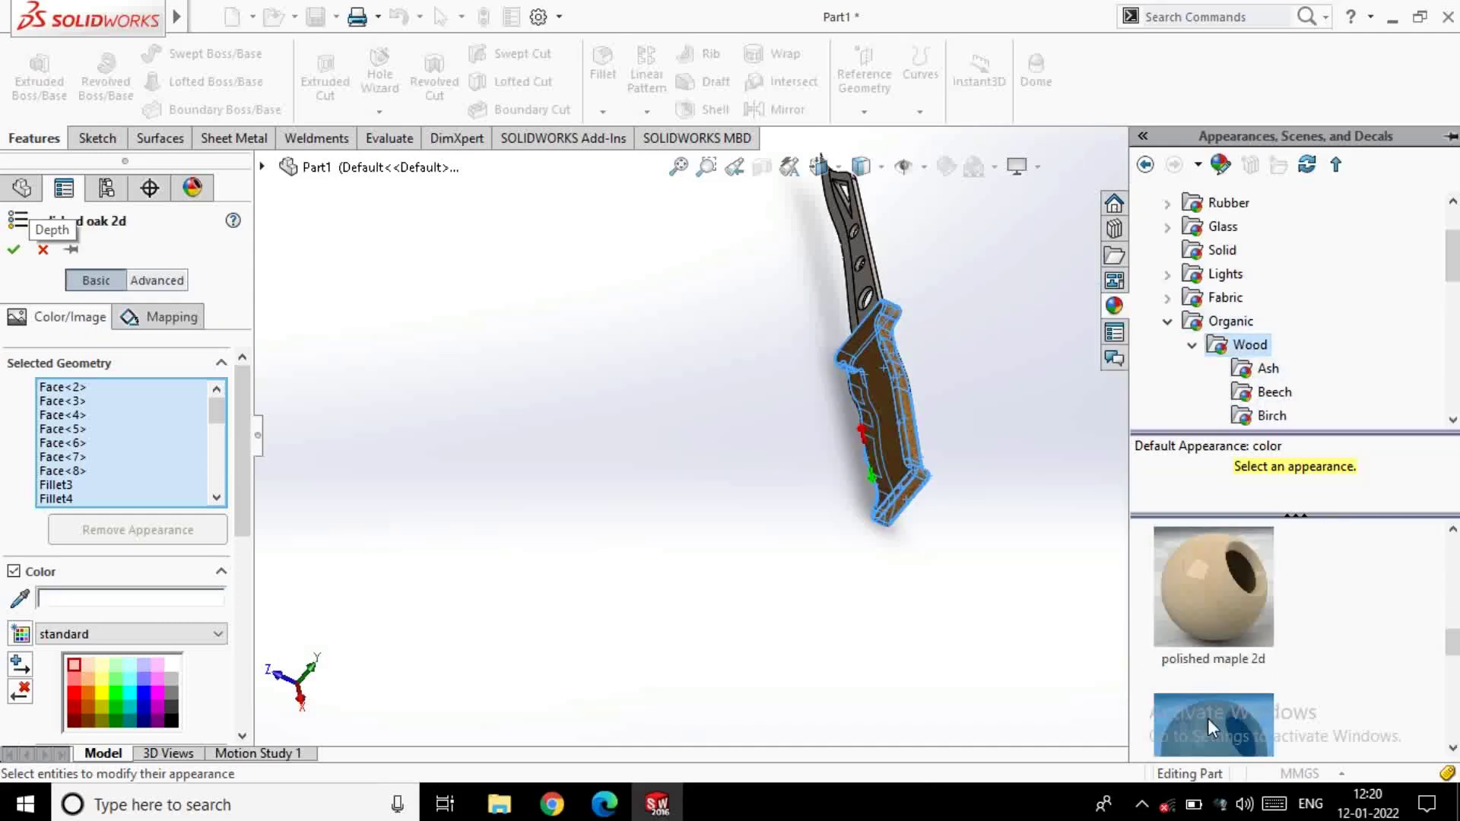
left_click(12, 250)
mouse_move(784, 461)
middle_mouse_down()
mouse_move(1131, 453)
mouse_move(913, 309)
mouse_move(897, 463)
mouse_move(956, 355)
mouse_move(812, 408)
mouse_move(1027, 495)
mouse_move(867, 671)
mouse_move(941, 644)
middle_mouse_up()
Give two small faces on the handle's narrow edge a dark colour appearance
scroll(912, 646, "down", 5)
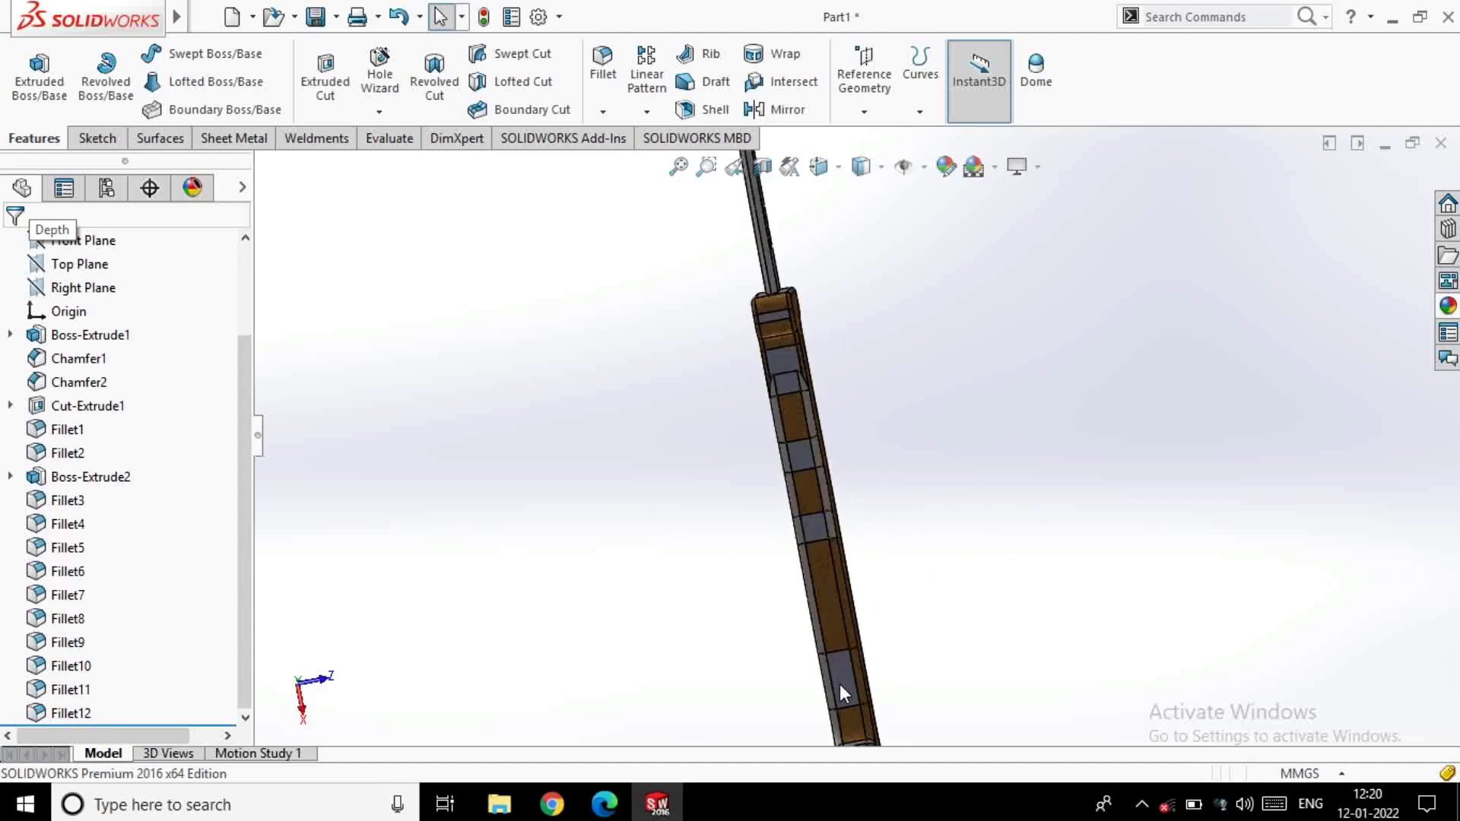
left_click(815, 534)
left_click(798, 455, "ctrl")
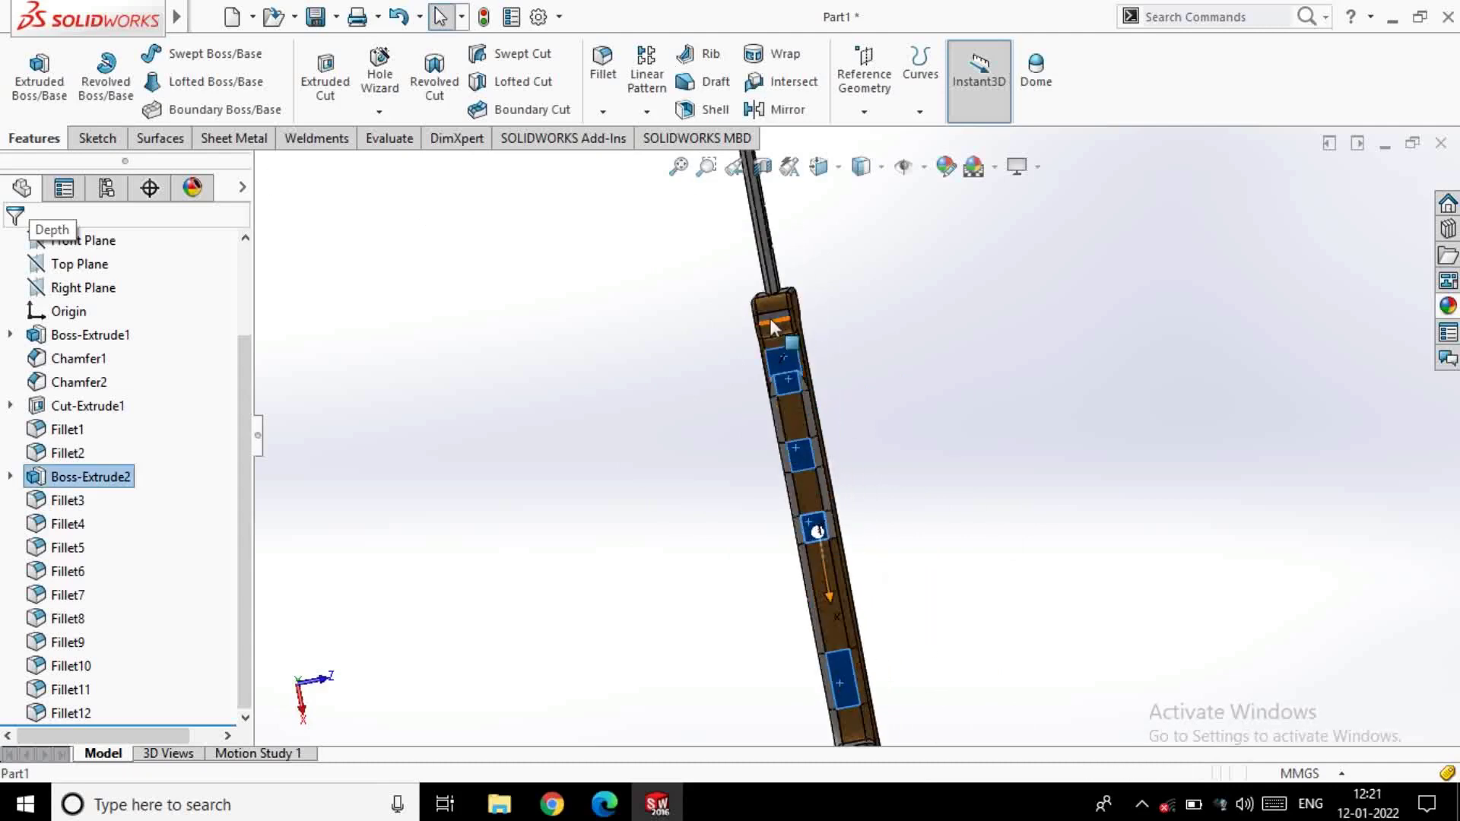
scroll(926, 475, "up", 2)
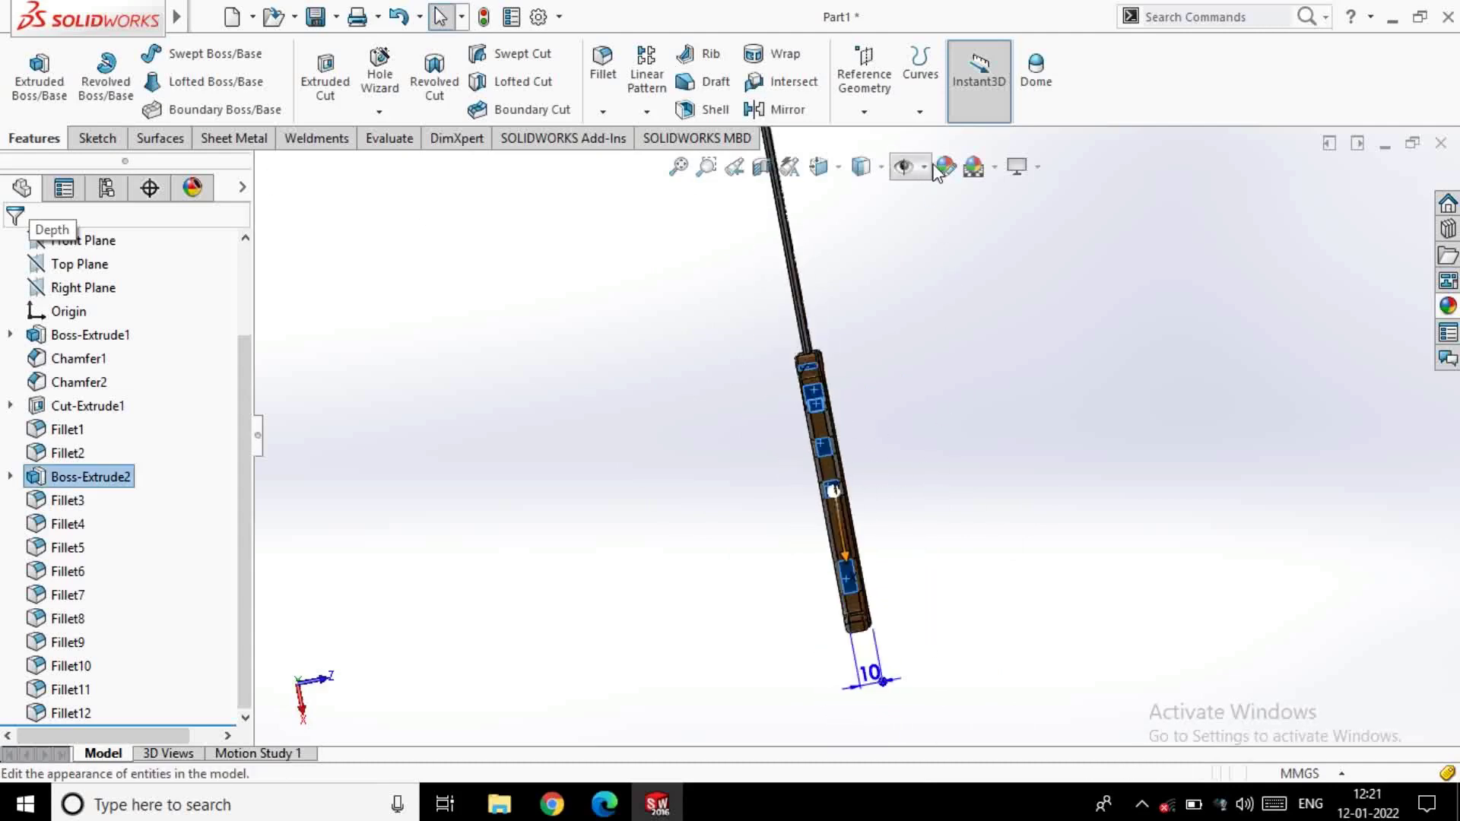
left_click(946, 166)
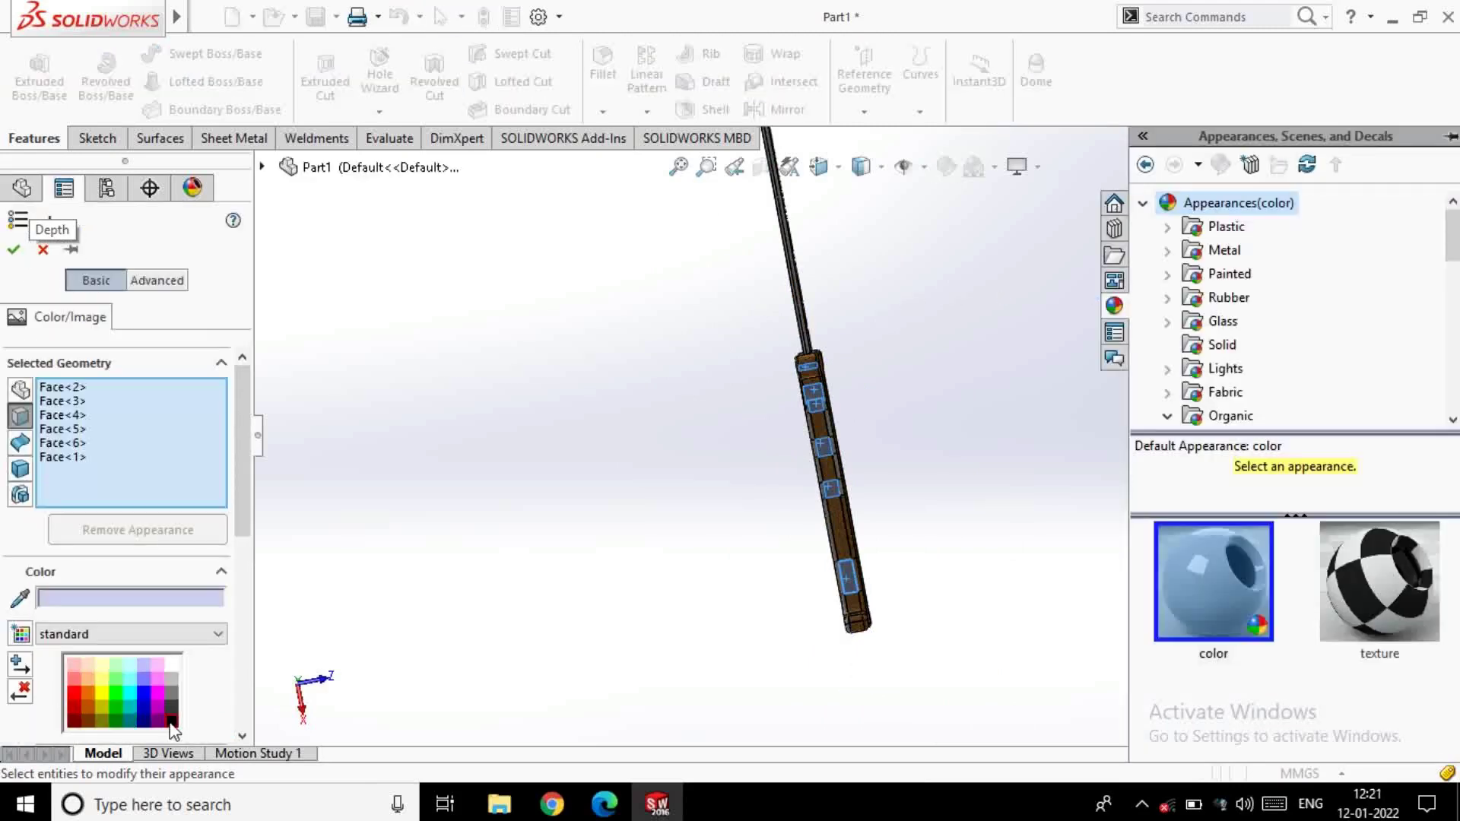
left_click(173, 731)
left_click(14, 250)
Zoom and orbit around the knife to inspect the dark-edged wood handle
scroll(978, 470, "down", 2)
scroll(979, 470, "down", 3)
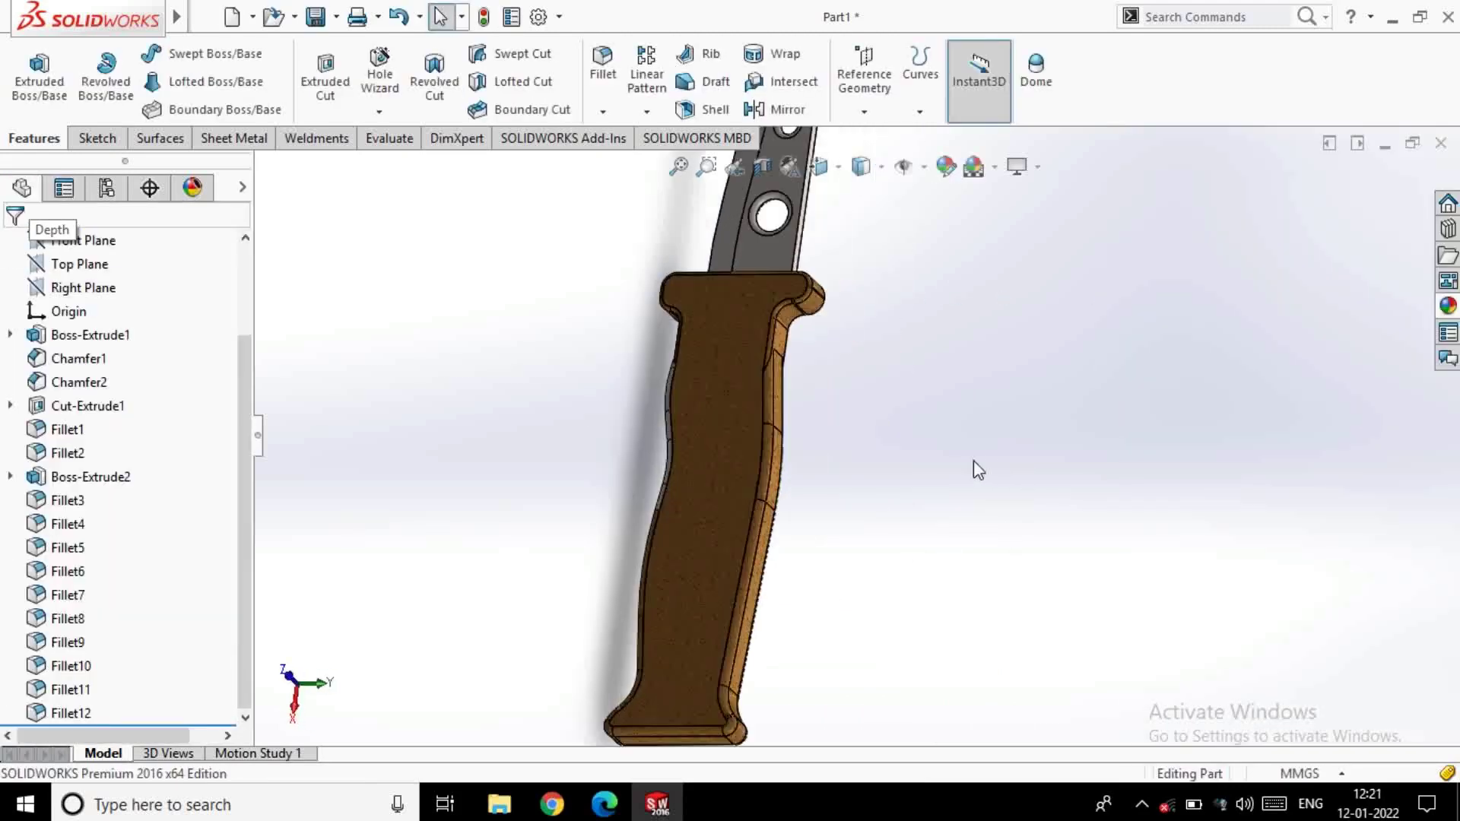
scroll(759, 522, "up", 3)
left_click(791, 533)
scroll(684, 430, "up", 2)
mouse_move(685, 431)
middle_mouse_down()
mouse_move(1048, 603)
mouse_move(991, 342)
mouse_move(1102, 287)
mouse_move(988, 426)
mouse_move(1111, 352)
mouse_move(923, 565)
mouse_move(987, 606)
mouse_move(948, 619)
middle_mouse_up()
scroll(989, 425, "down", 2)
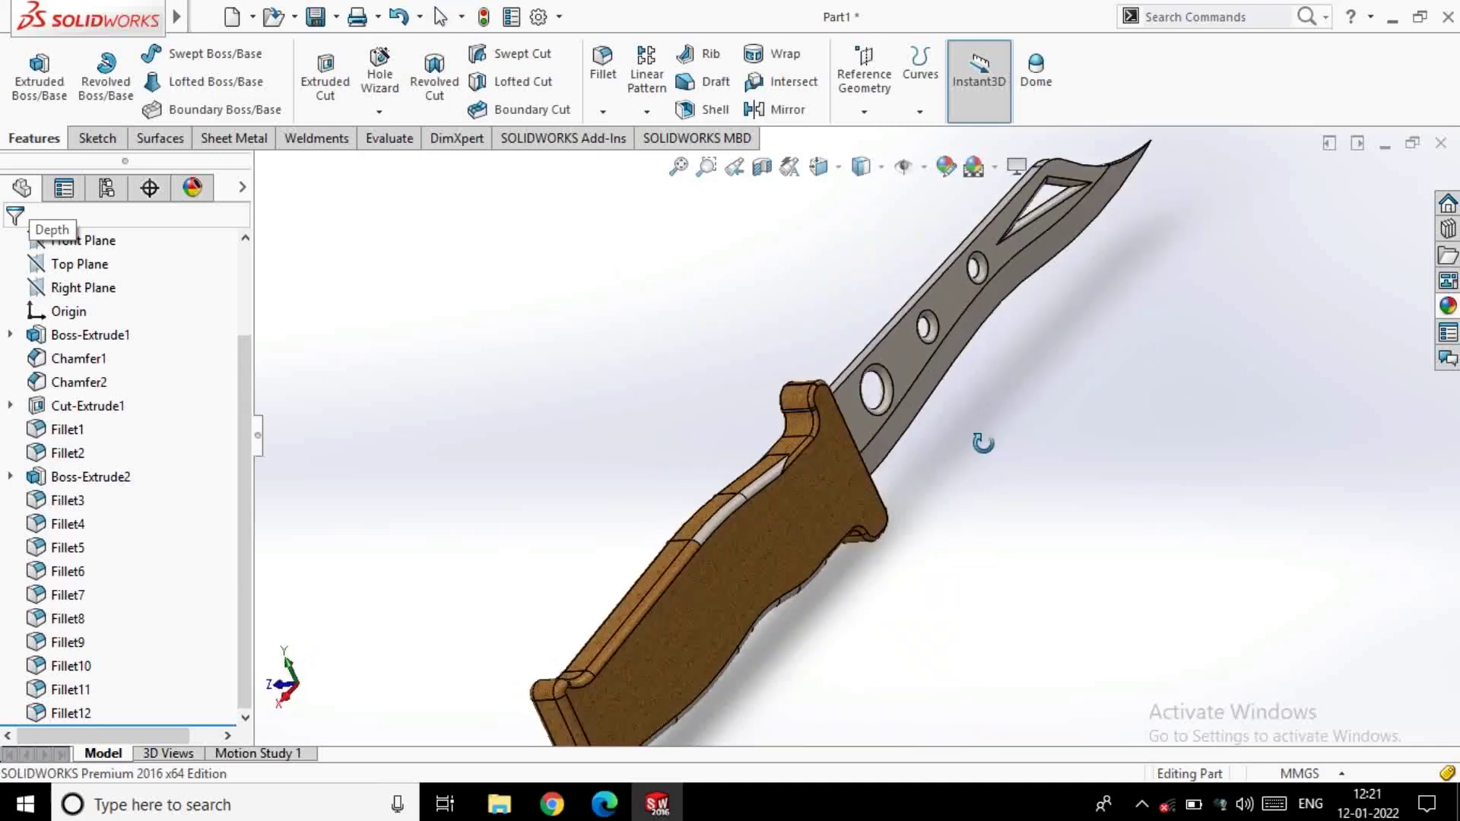